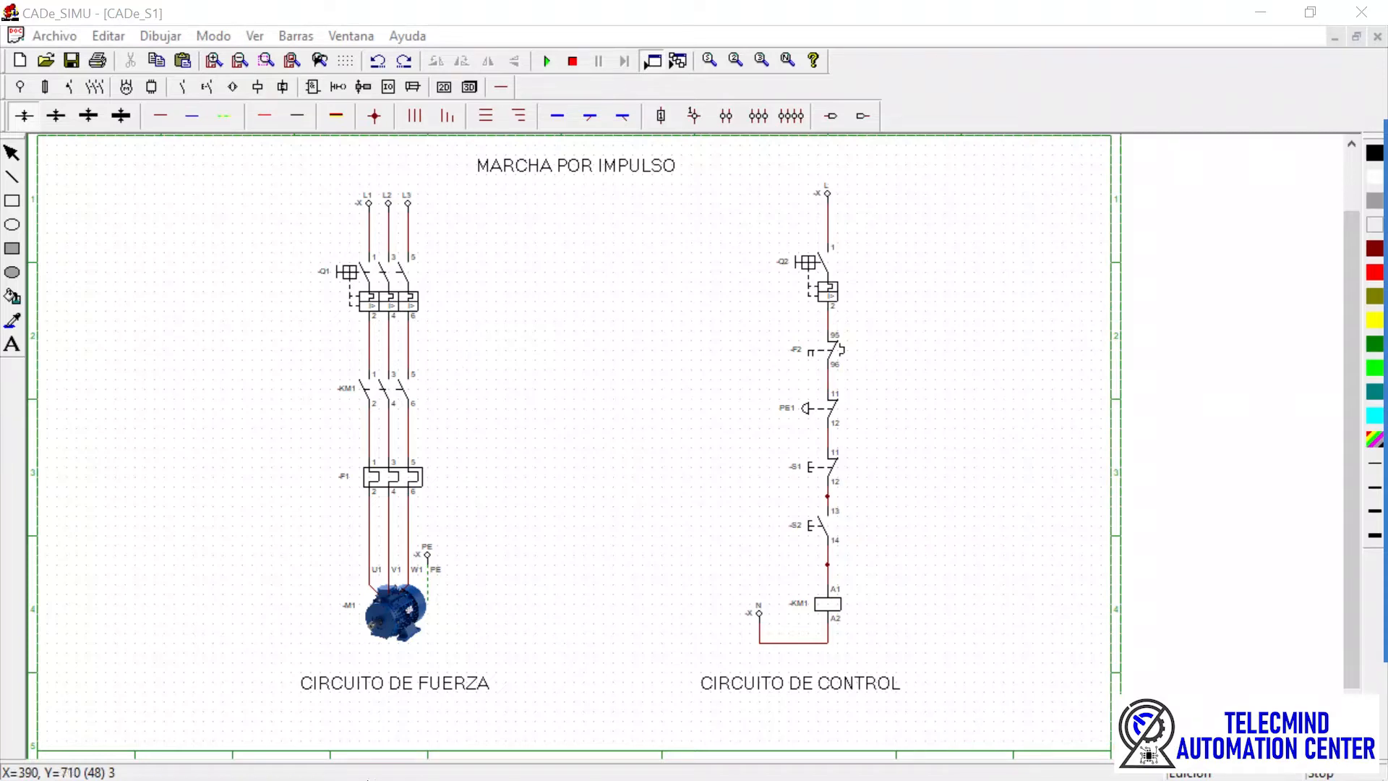
- Switch to the Chrome browser and search Google Images for "control de puente grua"
{"action": "mouse_move", "coordinate": [355, 778]}
{"action": "left_click", "coordinate": [448, 765]}
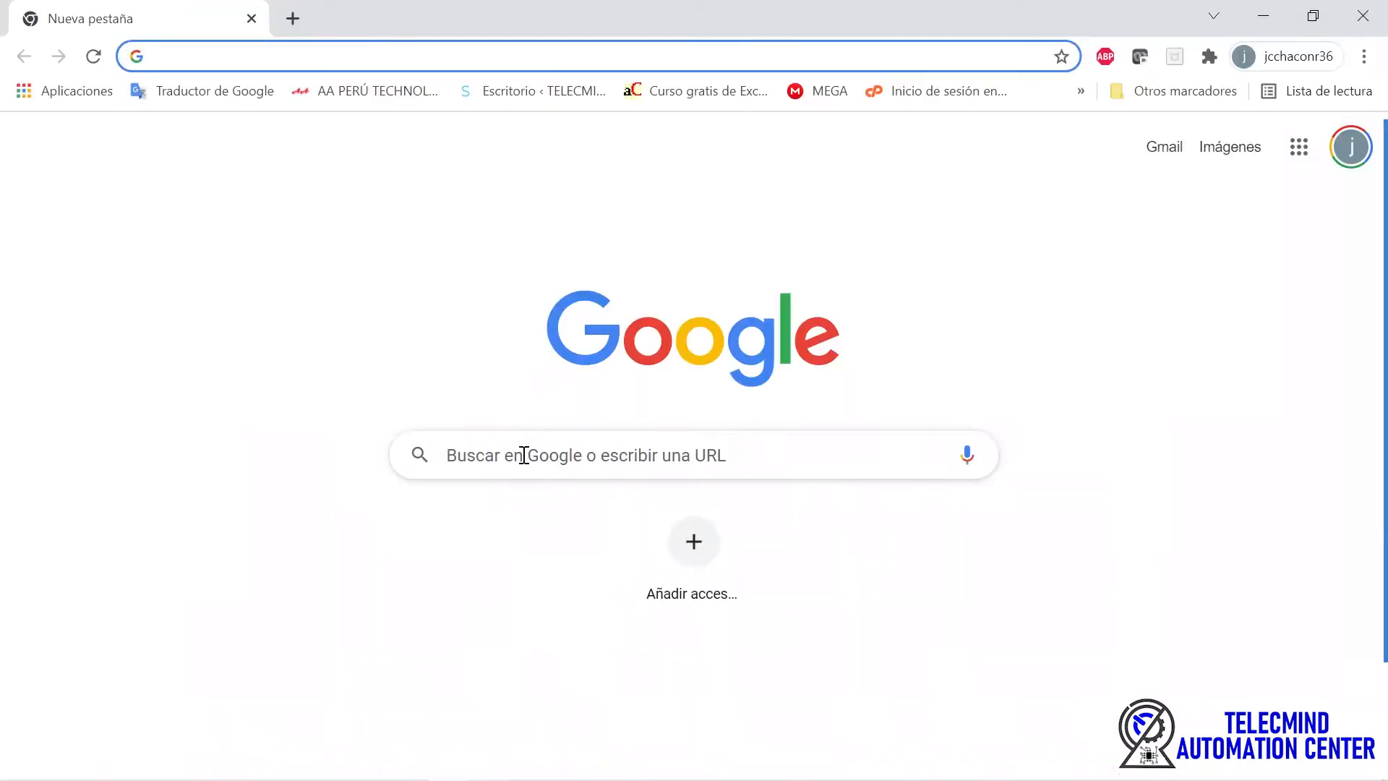
{"action": "left_click", "coordinate": [525, 454]}
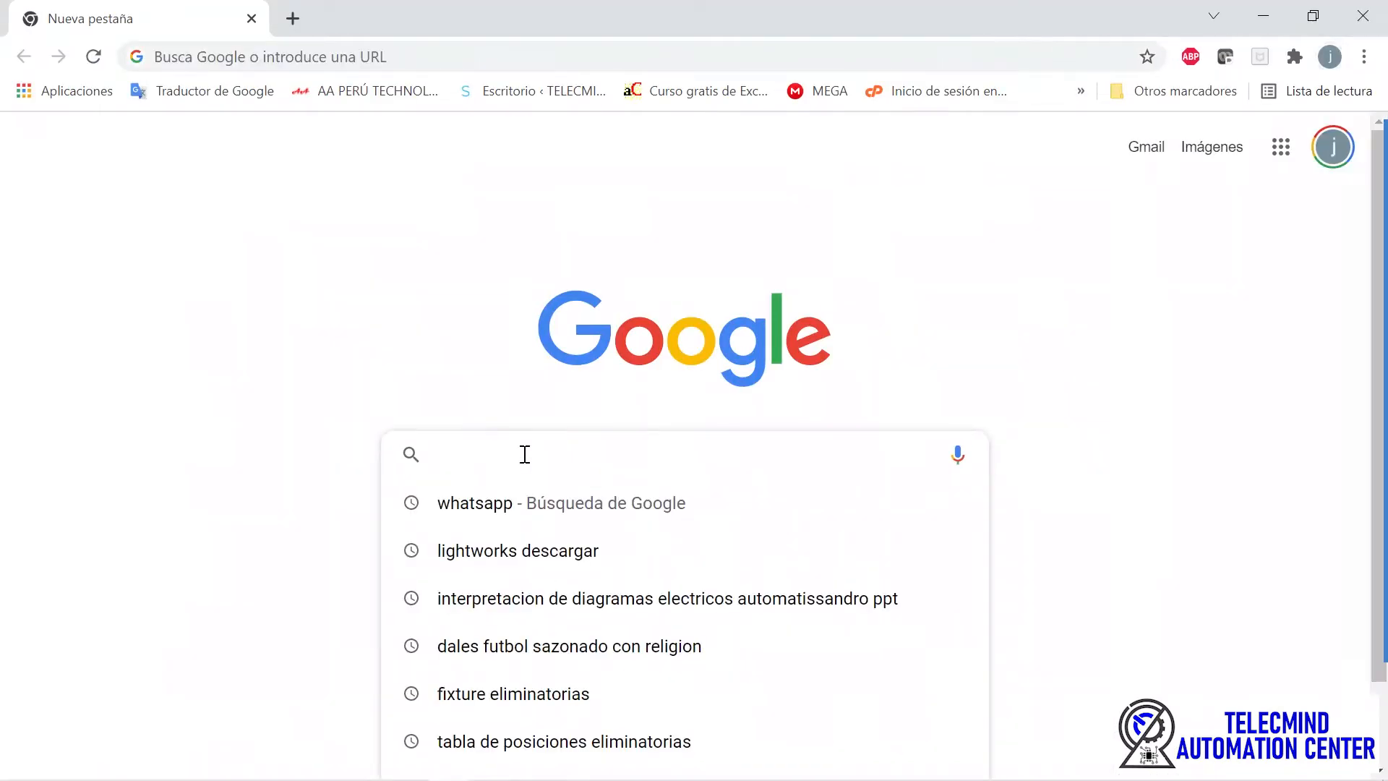
{"action": "type", "text": "control de pune"}
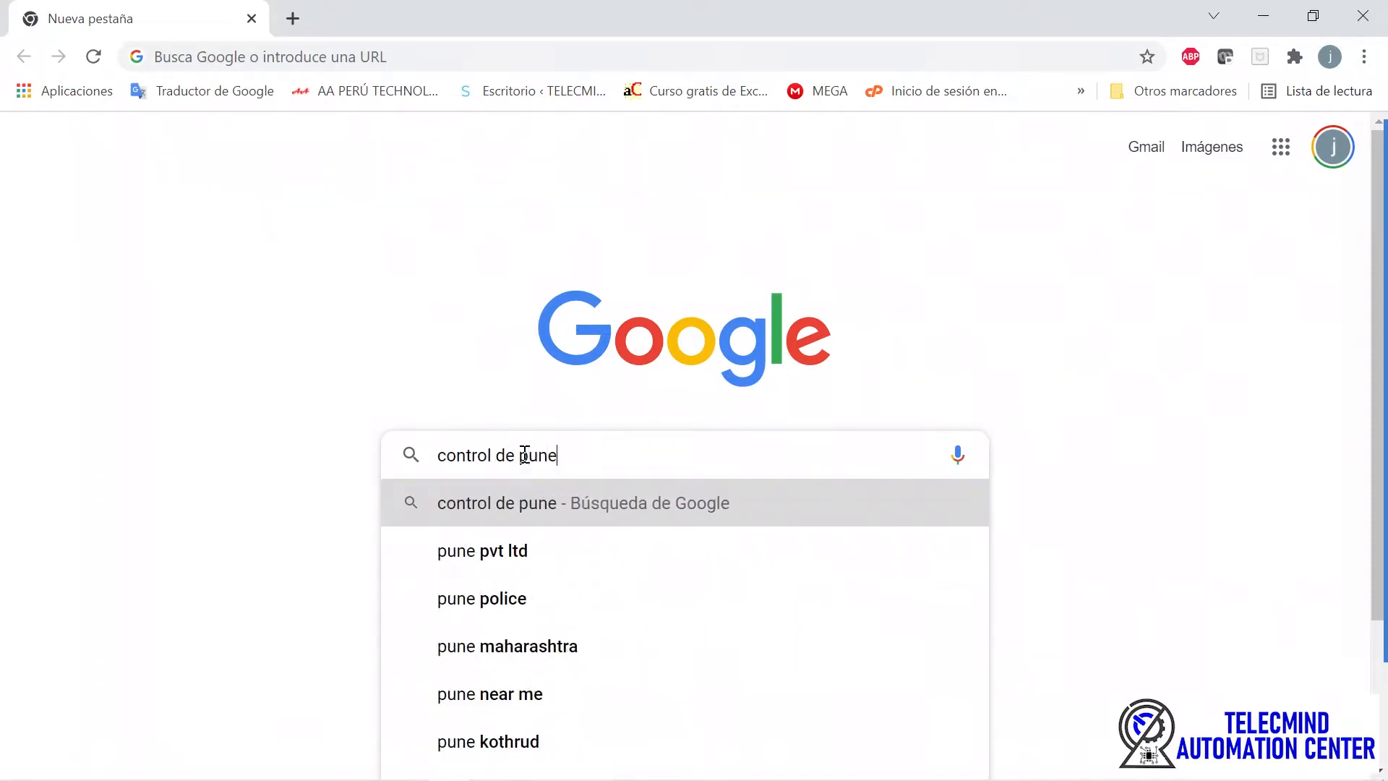
{"action": "key", "text": "BackSpace"}
{"action": "key", "text": "BackSpace"}
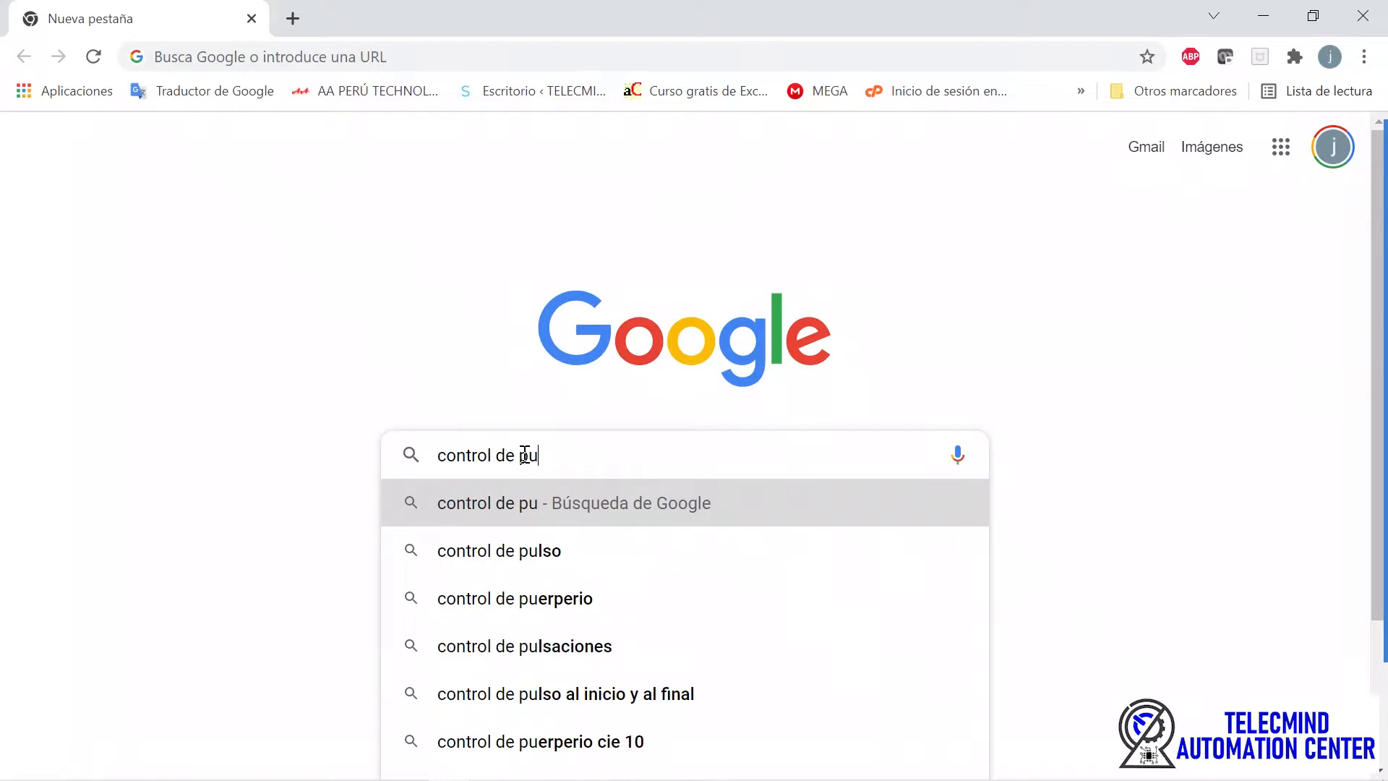
{"action": "type", "text": "ente"}
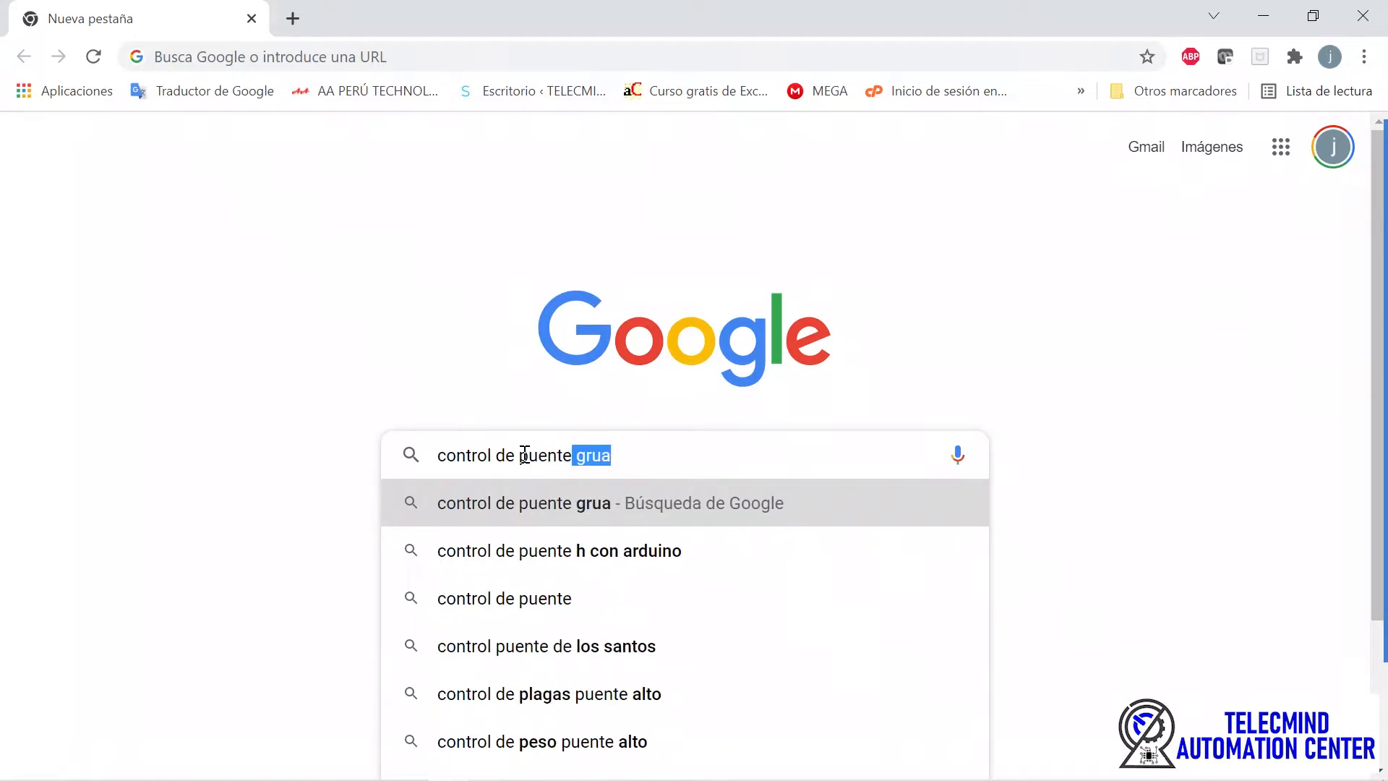
{"action": "key", "text": "Return"}
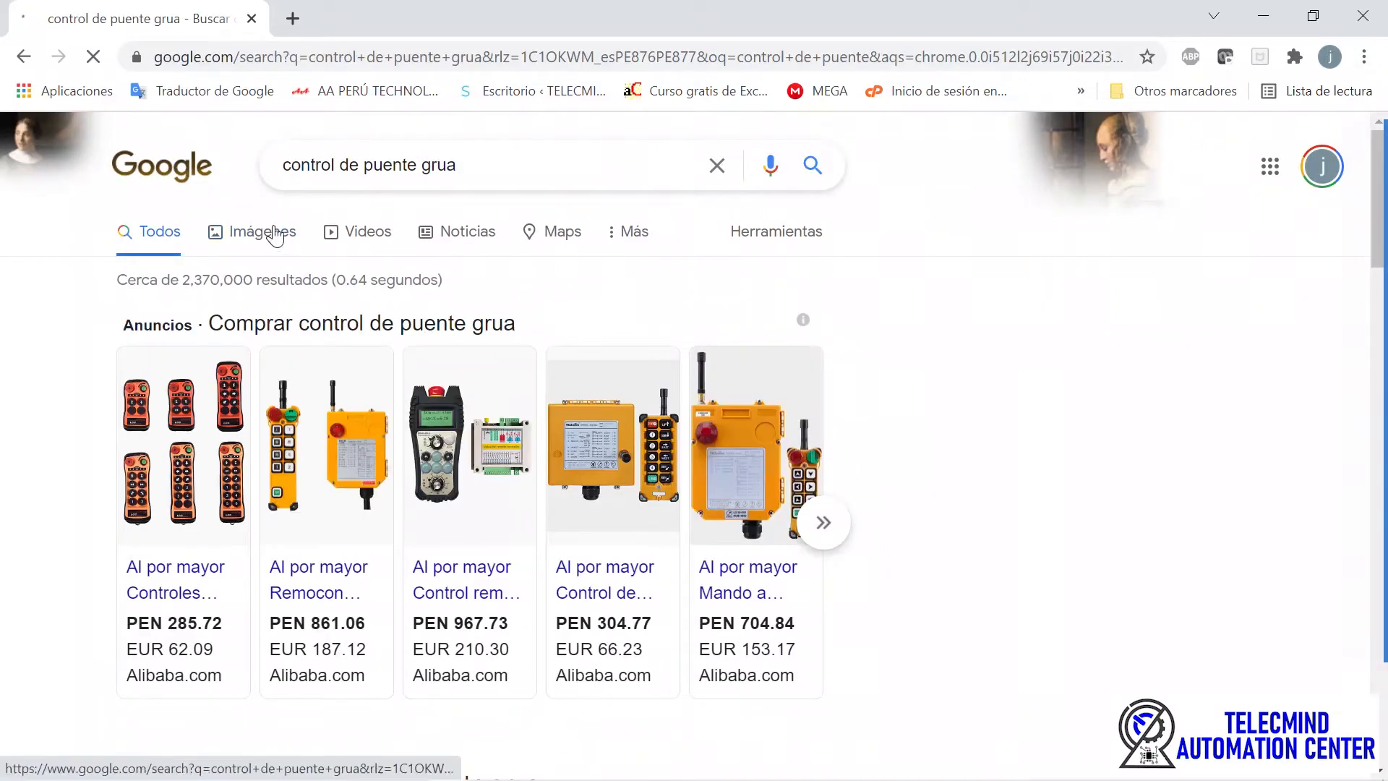
{"action": "left_click", "coordinate": [282, 239]}
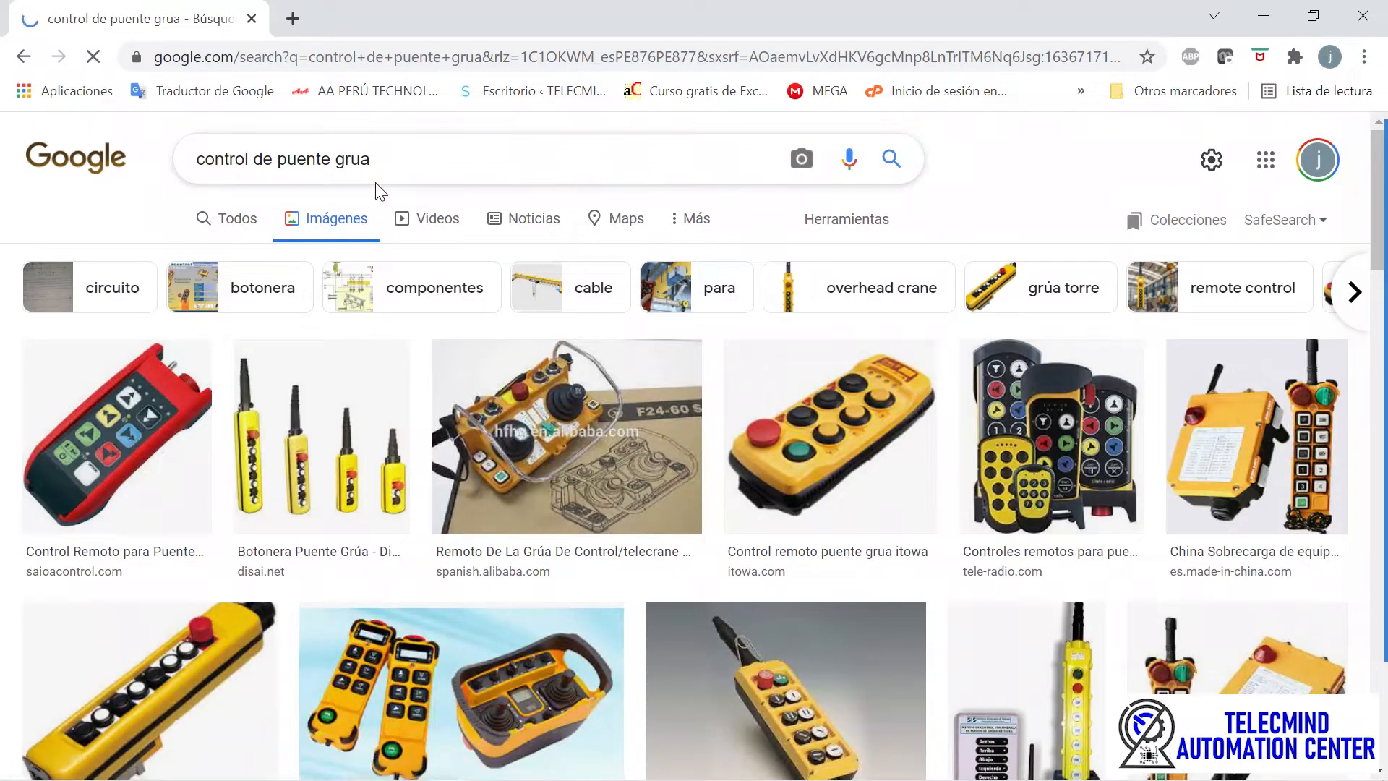
- Open the preview of the yellow pendant control image titled "Puente Grúa Eléctrico" from weihuapuentegrua.cl
{"action": "left_click", "coordinate": [385, 166]}
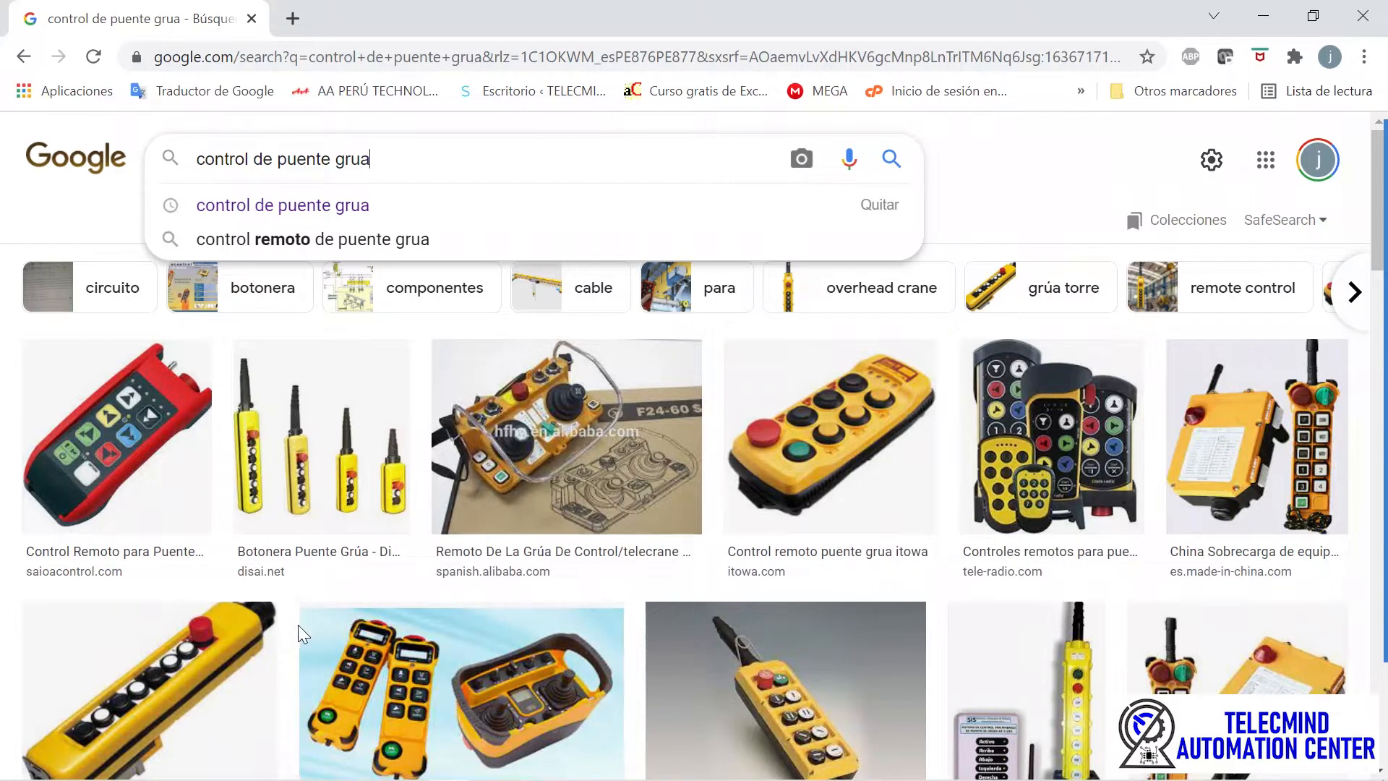
{"action": "scroll", "coordinate": [301, 629], "scroll_direction": "down", "scroll_amount": 2}
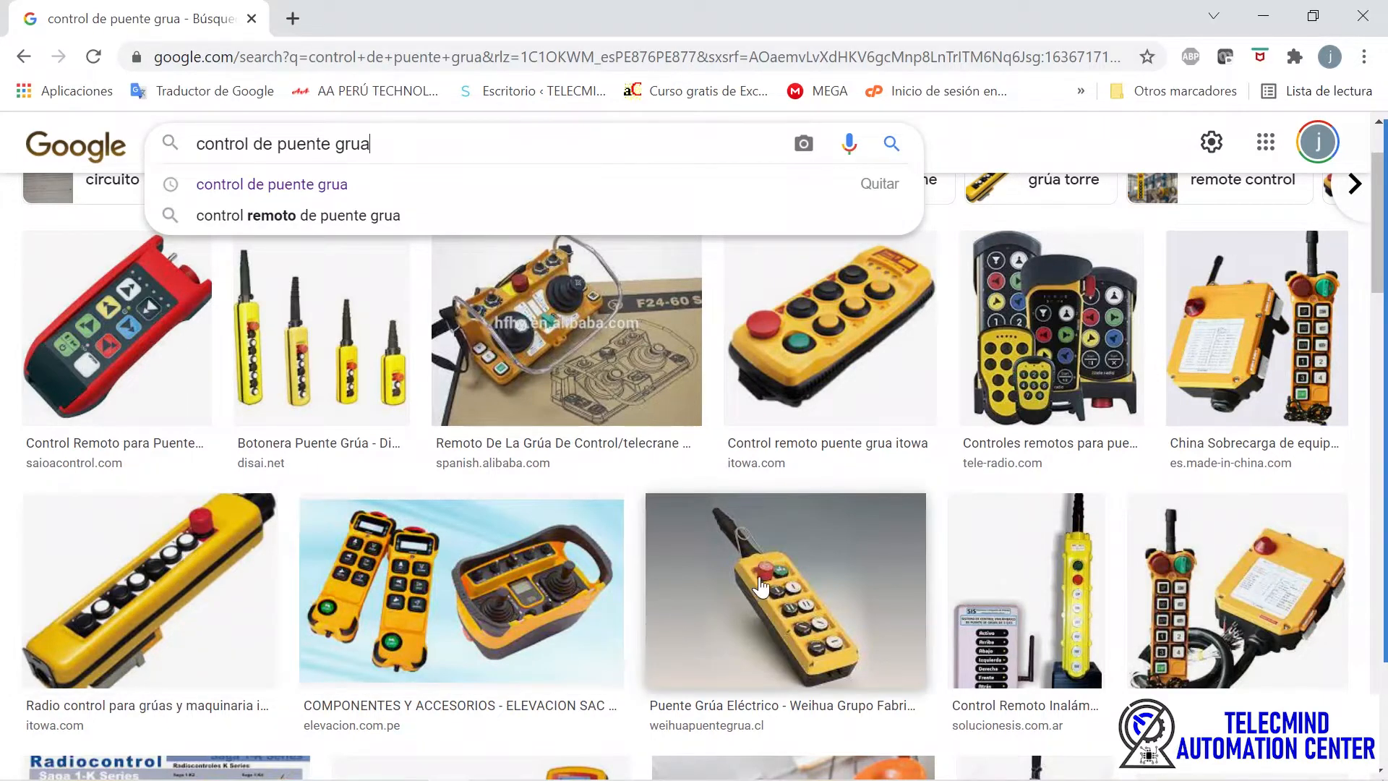
{"action": "right_click", "coordinate": [804, 638]}
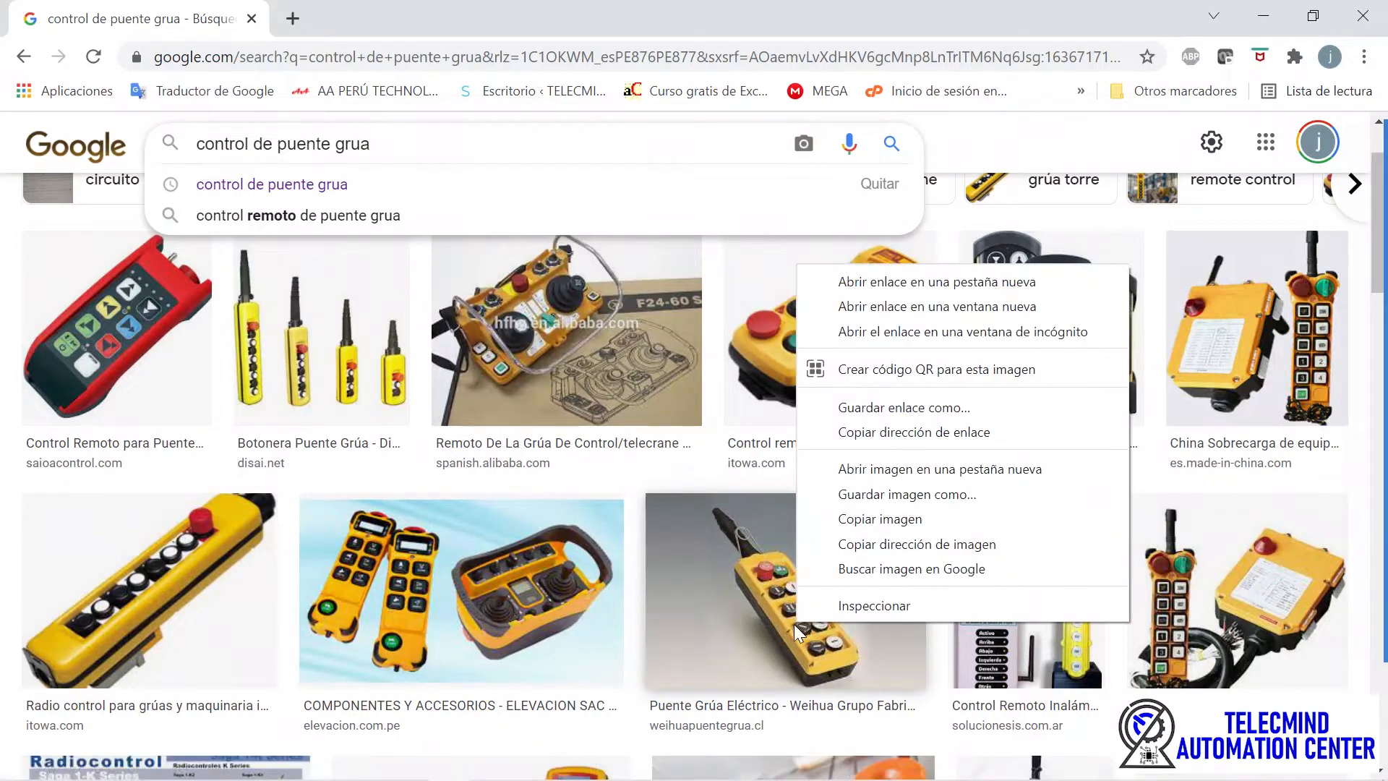
{"action": "left_click", "coordinate": [775, 630]}
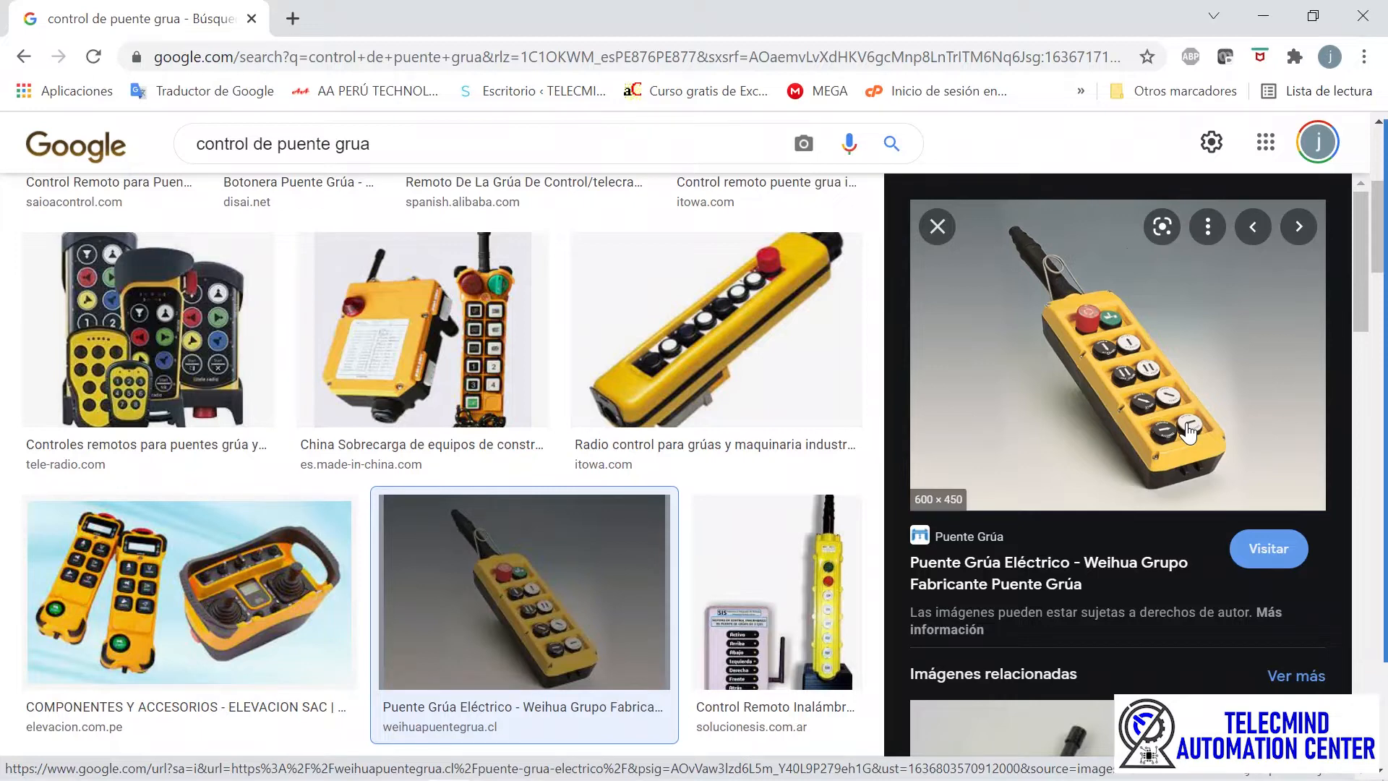
- Shorten the image search query to "puente grua" and run the search
{"action": "left_click", "coordinate": [277, 144]}
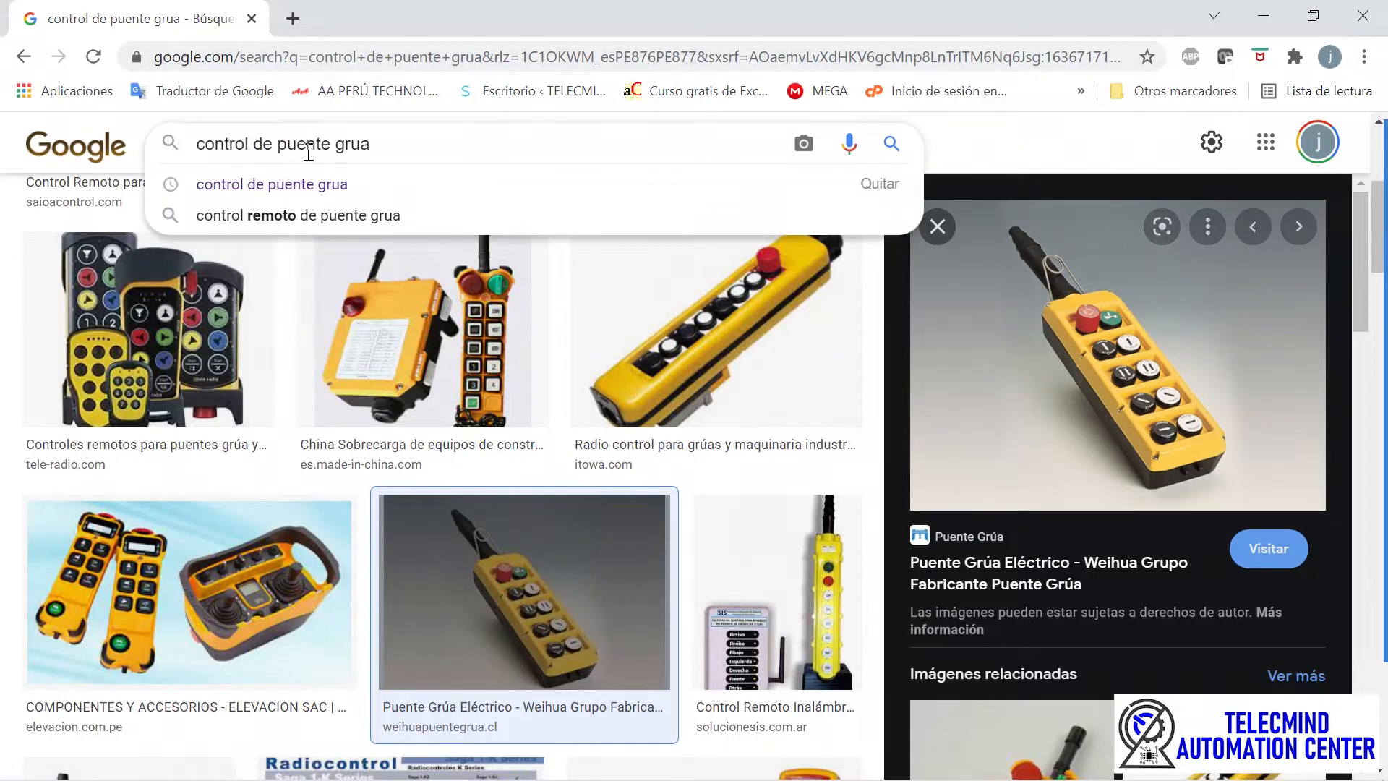
{"action": "key", "text": "BackSpace"}
{"action": "key", "text": "BackSpace"}
{"action": "key", "text": "BackSpace"}
{"action": "key", "text": "BackSpace"}
{"action": "key", "text": "BackSpace"}
{"action": "key", "text": "BackSpace"}
{"action": "key", "text": "BackSpace"}
{"action": "key", "text": "BackSpace"}
{"action": "key", "text": "BackSpace"}
{"action": "key", "text": "BackSpace"}
{"action": "key", "text": "BackSpace"}
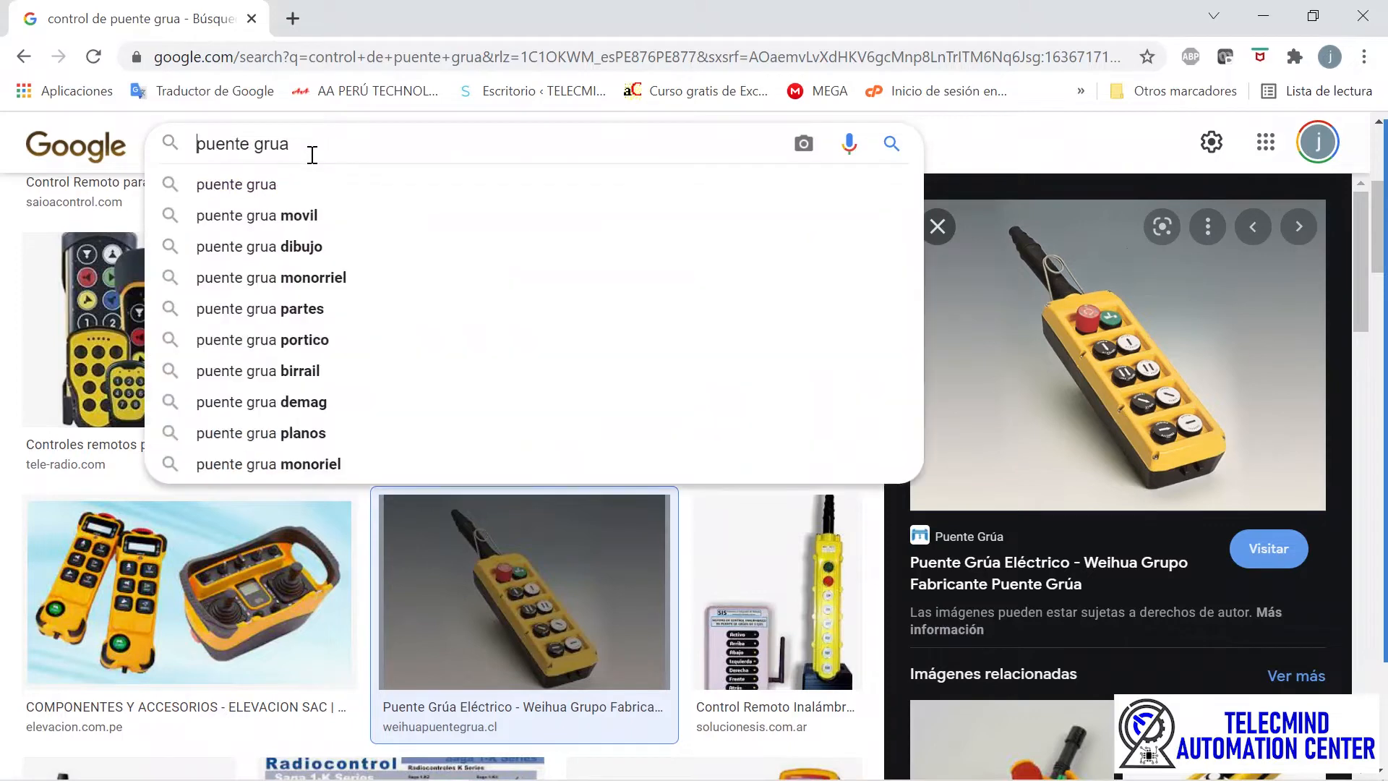
{"action": "key", "text": "Return"}
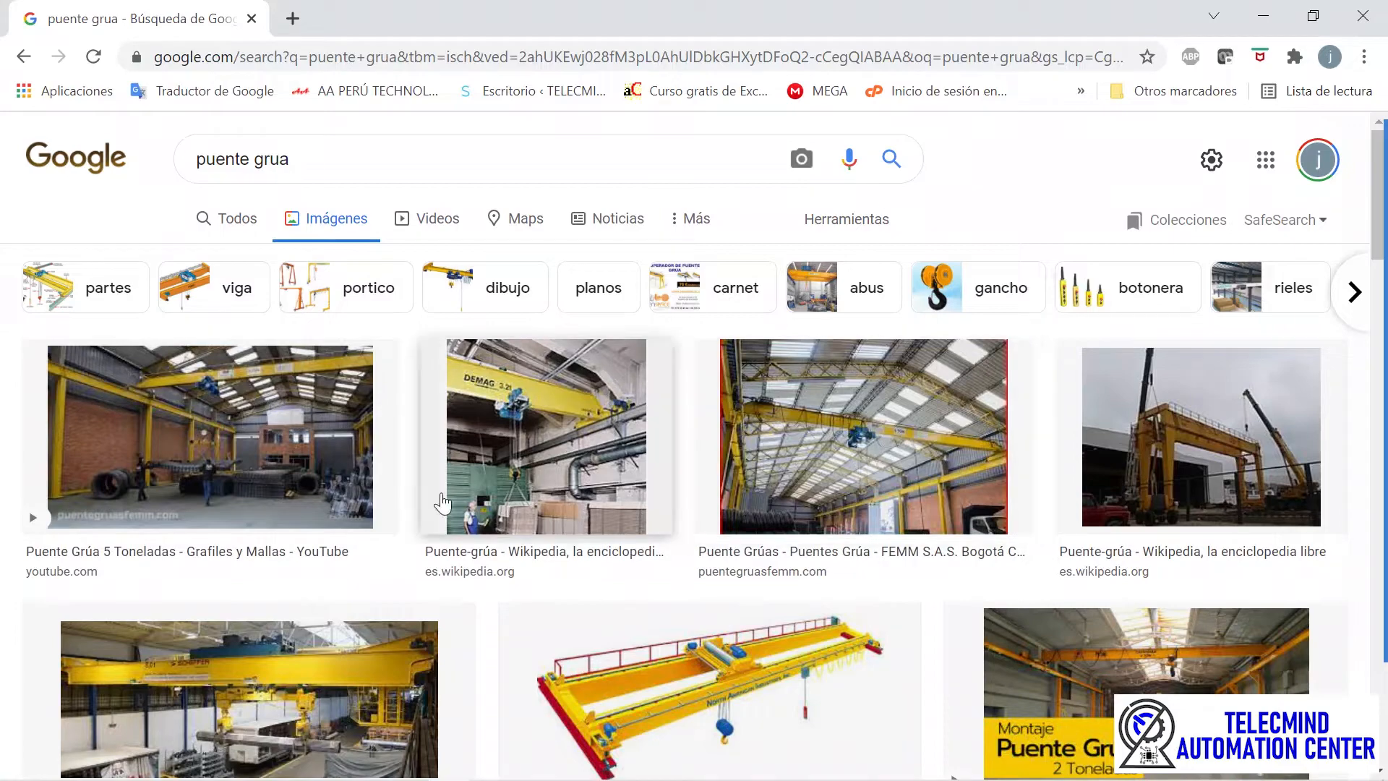
- Look through the bridge crane images and open the Pinterest diagram with the crane's labelled parts
{"action": "scroll", "coordinate": [326, 499], "scroll_direction": "down", "scroll_amount": 3}
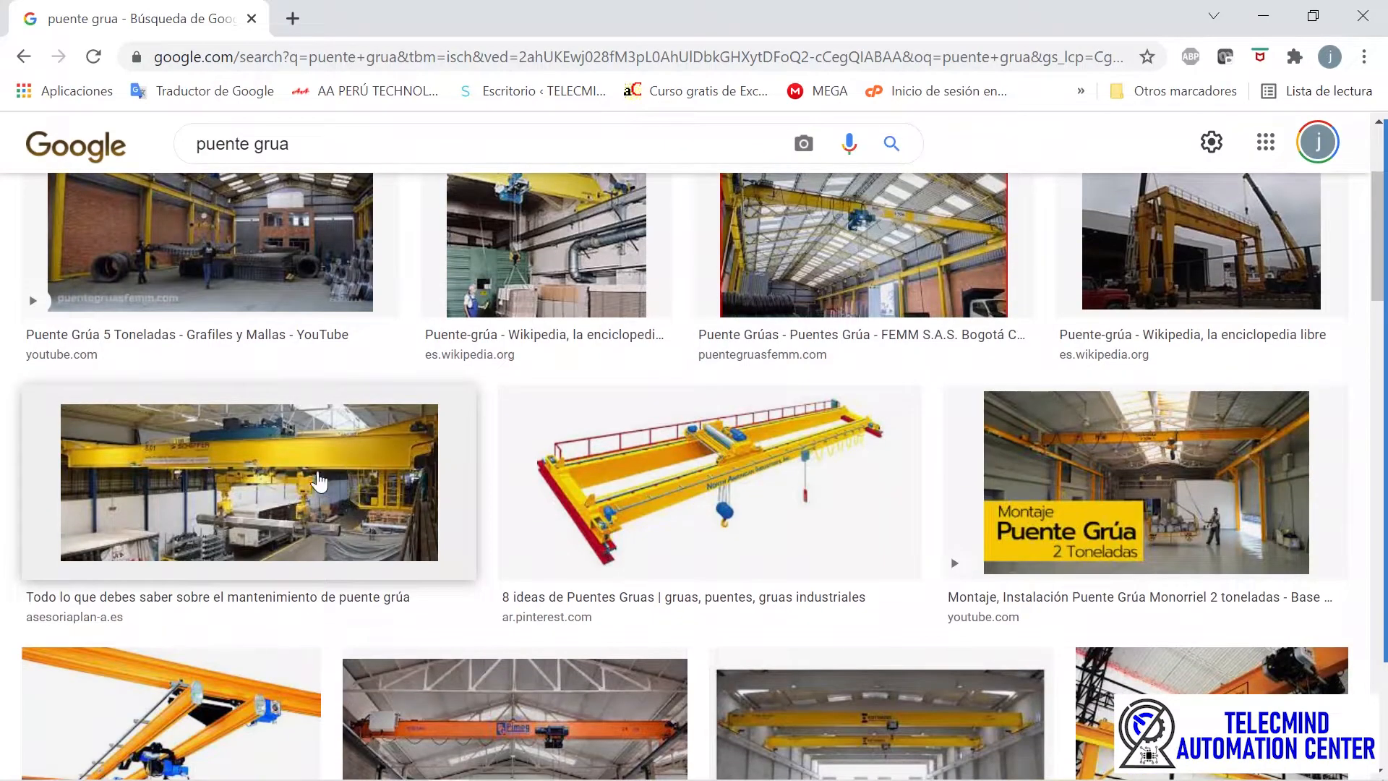
{"action": "scroll", "coordinate": [295, 409], "scroll_direction": "up", "scroll_amount": 1}
{"action": "scroll", "coordinate": [297, 427], "scroll_direction": "down", "scroll_amount": 3}
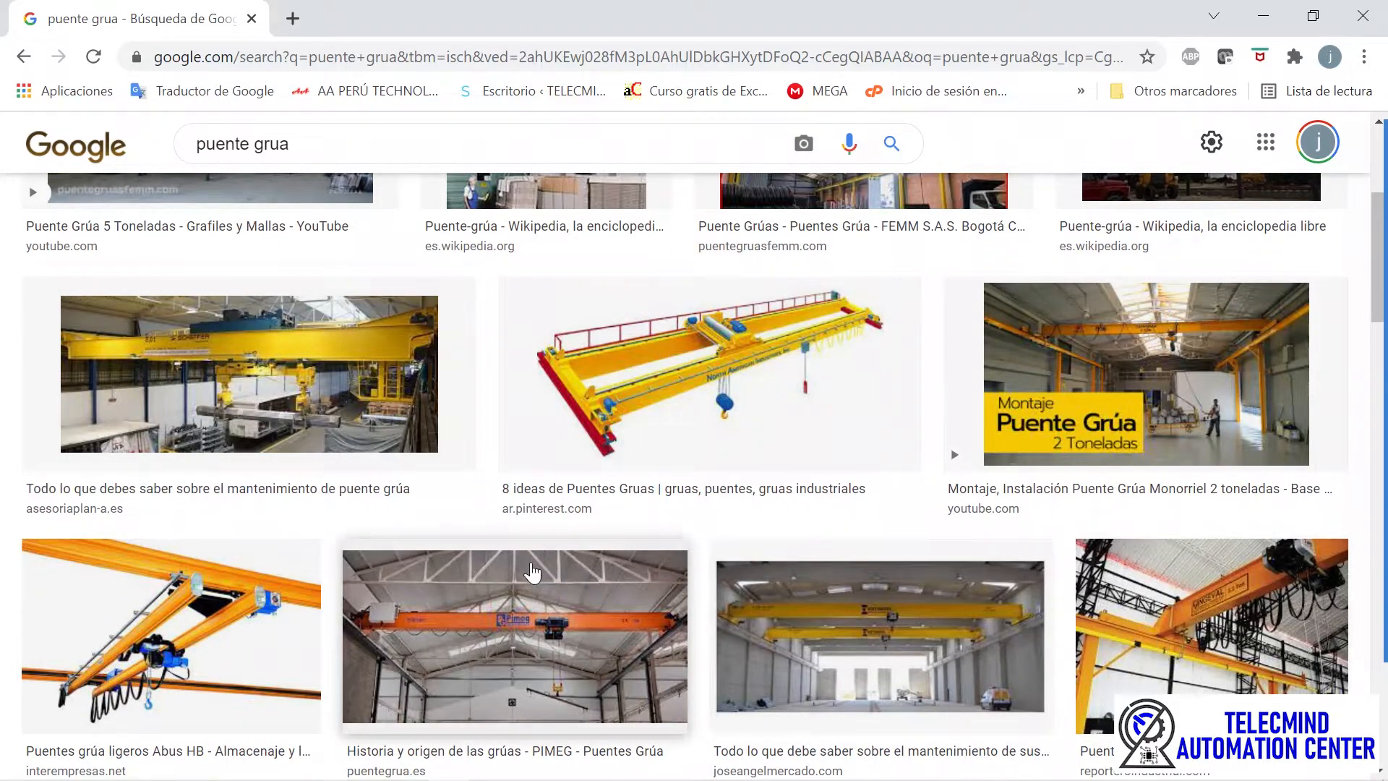
{"action": "scroll", "coordinate": [533, 568], "scroll_direction": "up", "scroll_amount": 5}
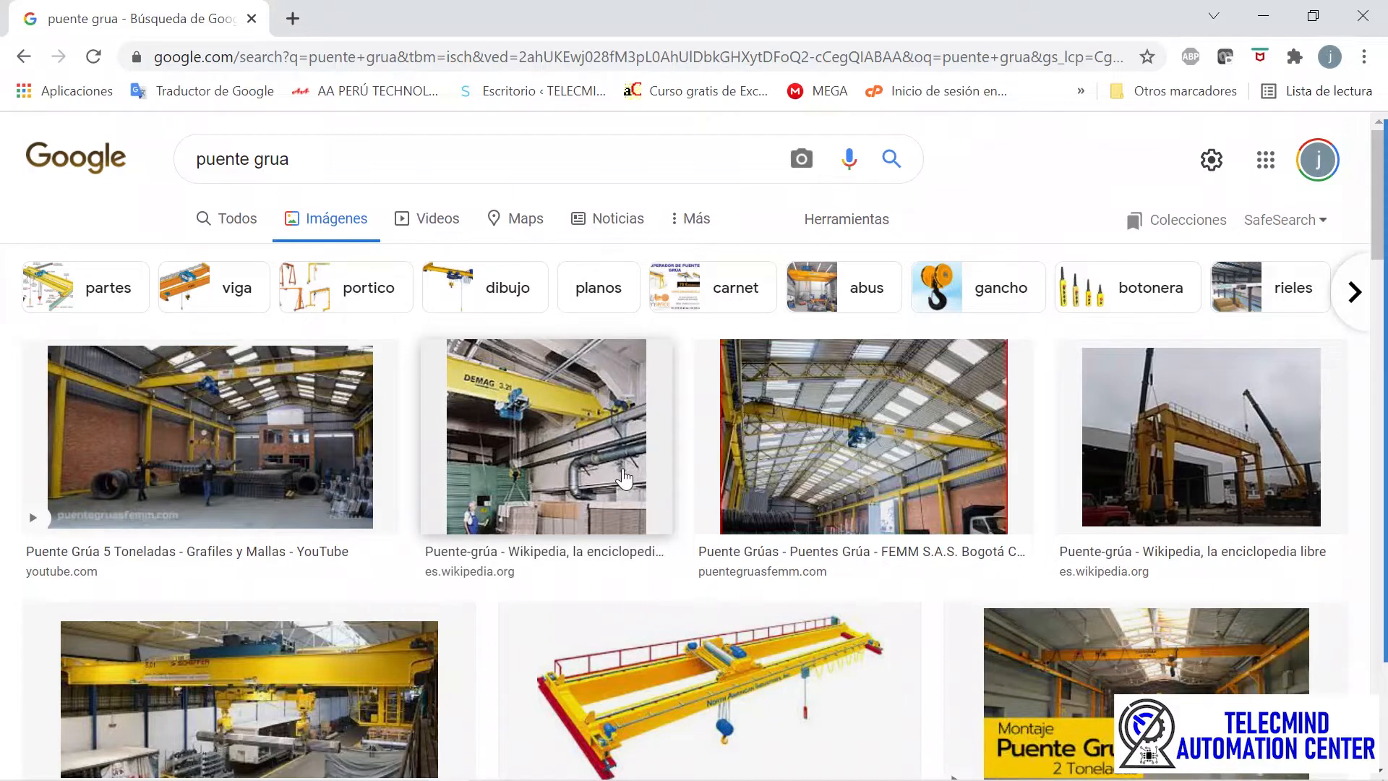
{"action": "scroll", "coordinate": [553, 419], "scroll_direction": "down", "scroll_amount": 1}
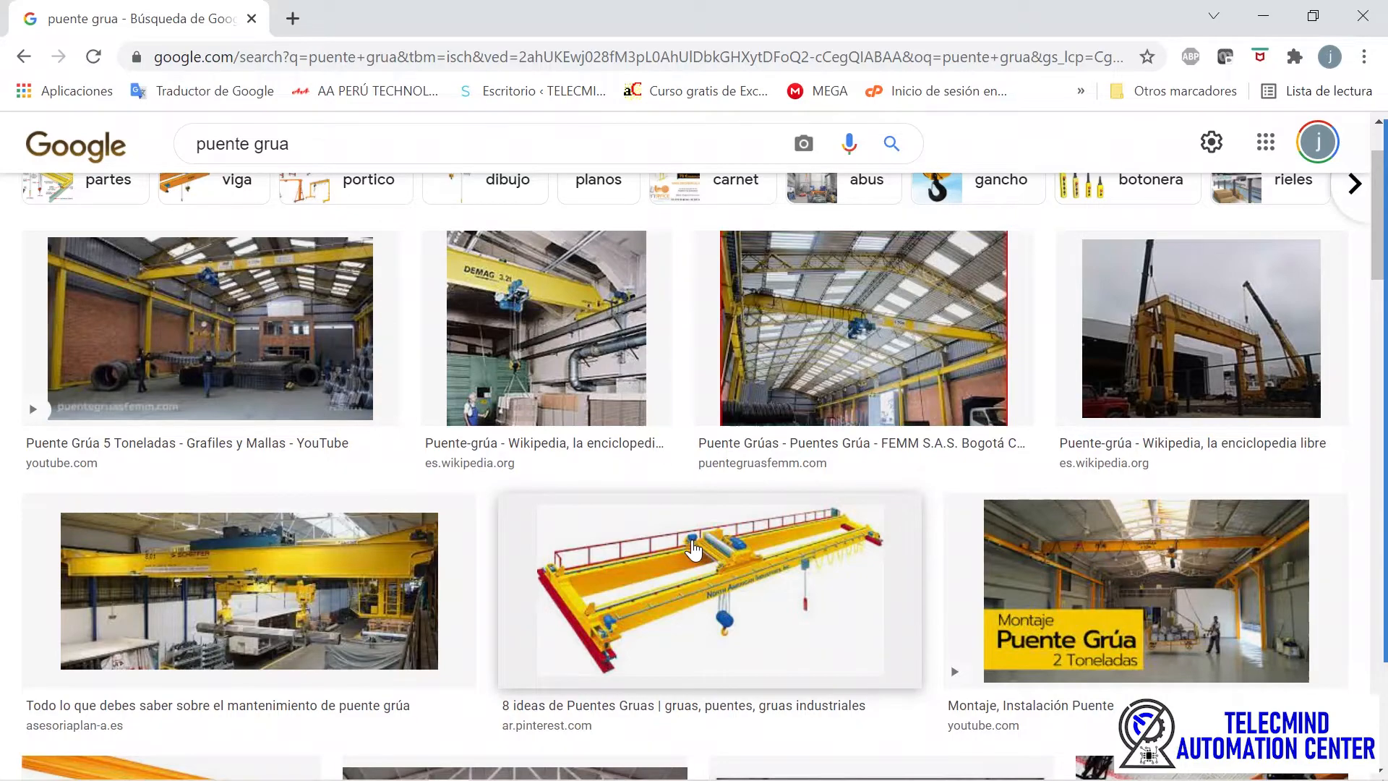
{"action": "scroll", "coordinate": [693, 551], "scroll_direction": "down", "scroll_amount": 4}
{"action": "scroll", "coordinate": [696, 551], "scroll_direction": "down", "scroll_amount": 4}
{"action": "scroll", "coordinate": [698, 550], "scroll_direction": "down", "scroll_amount": 5}
{"action": "scroll", "coordinate": [700, 554], "scroll_direction": "down", "scroll_amount": 4}
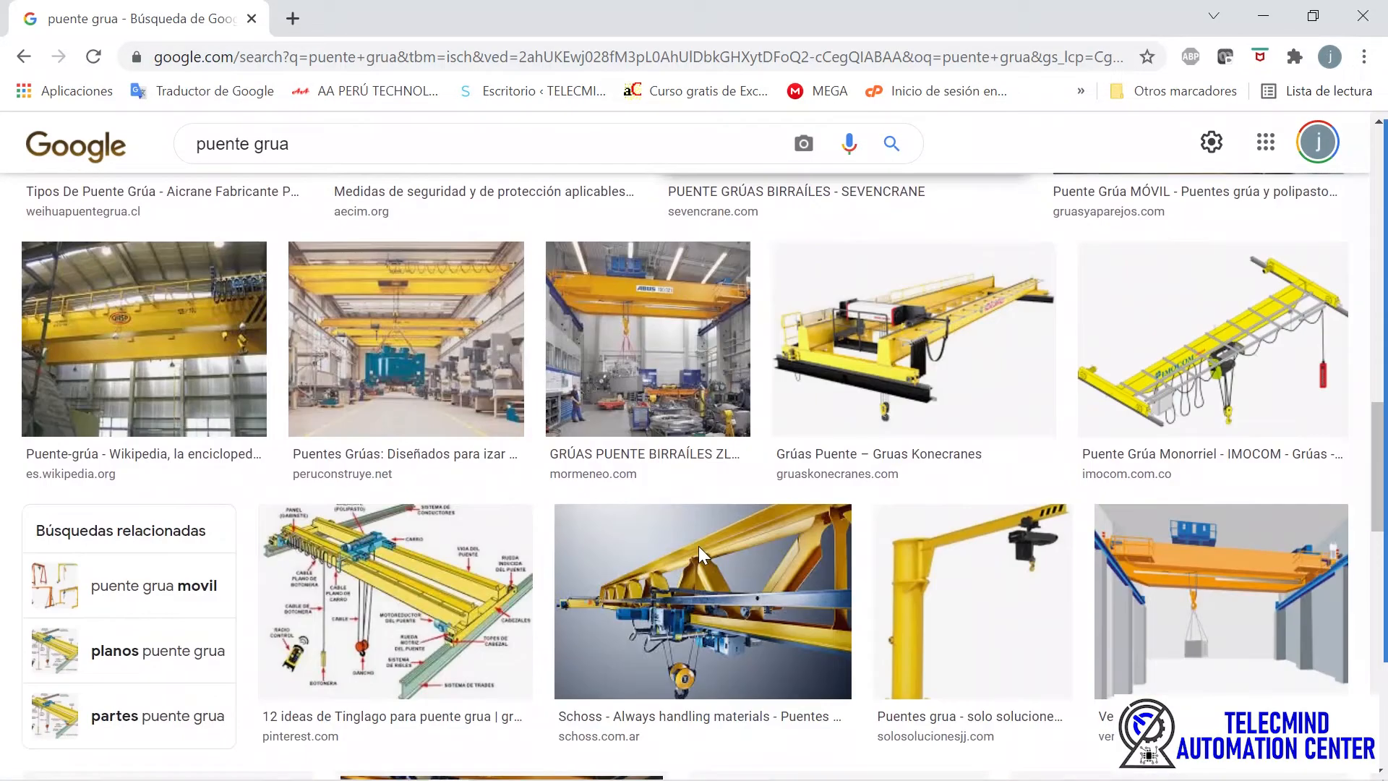
{"action": "scroll", "coordinate": [700, 557], "scroll_direction": "down", "scroll_amount": 1}
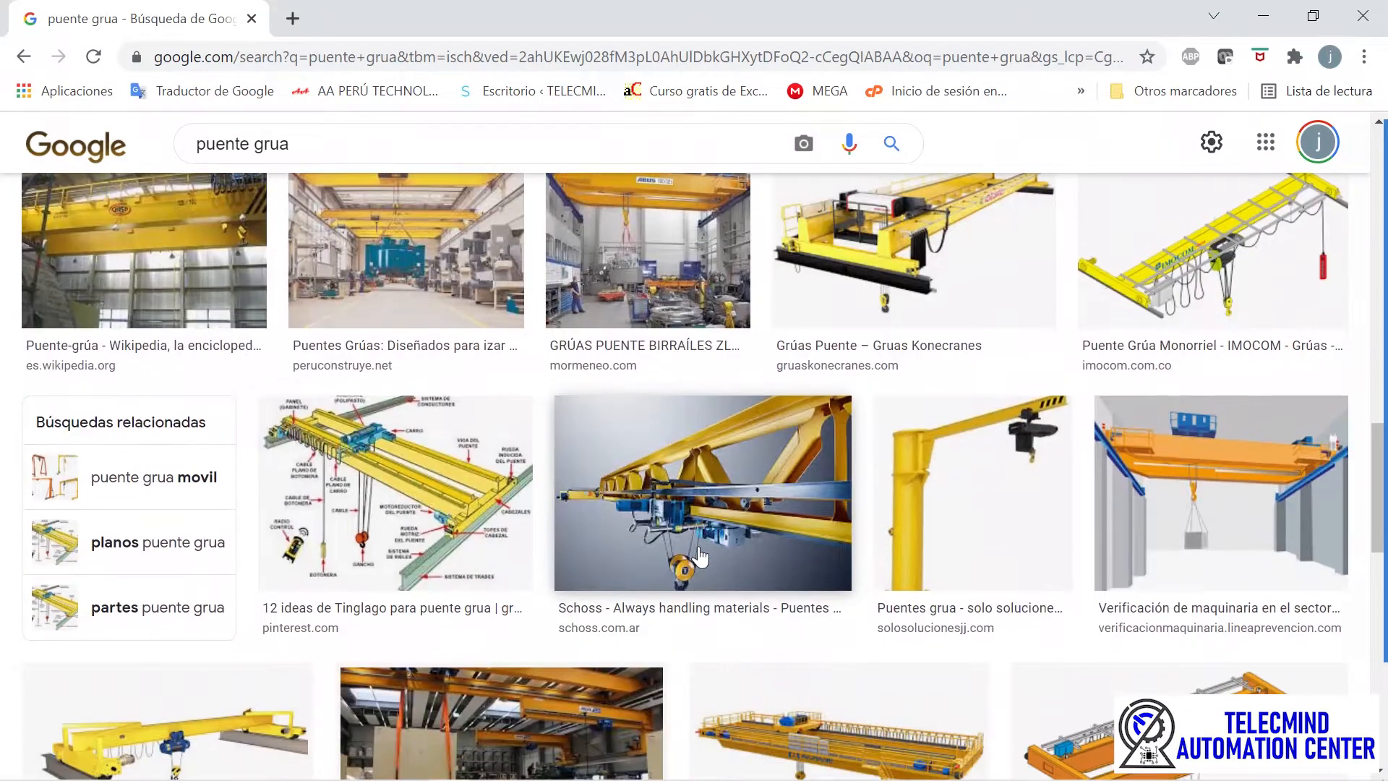
{"action": "left_click", "coordinate": [409, 476]}
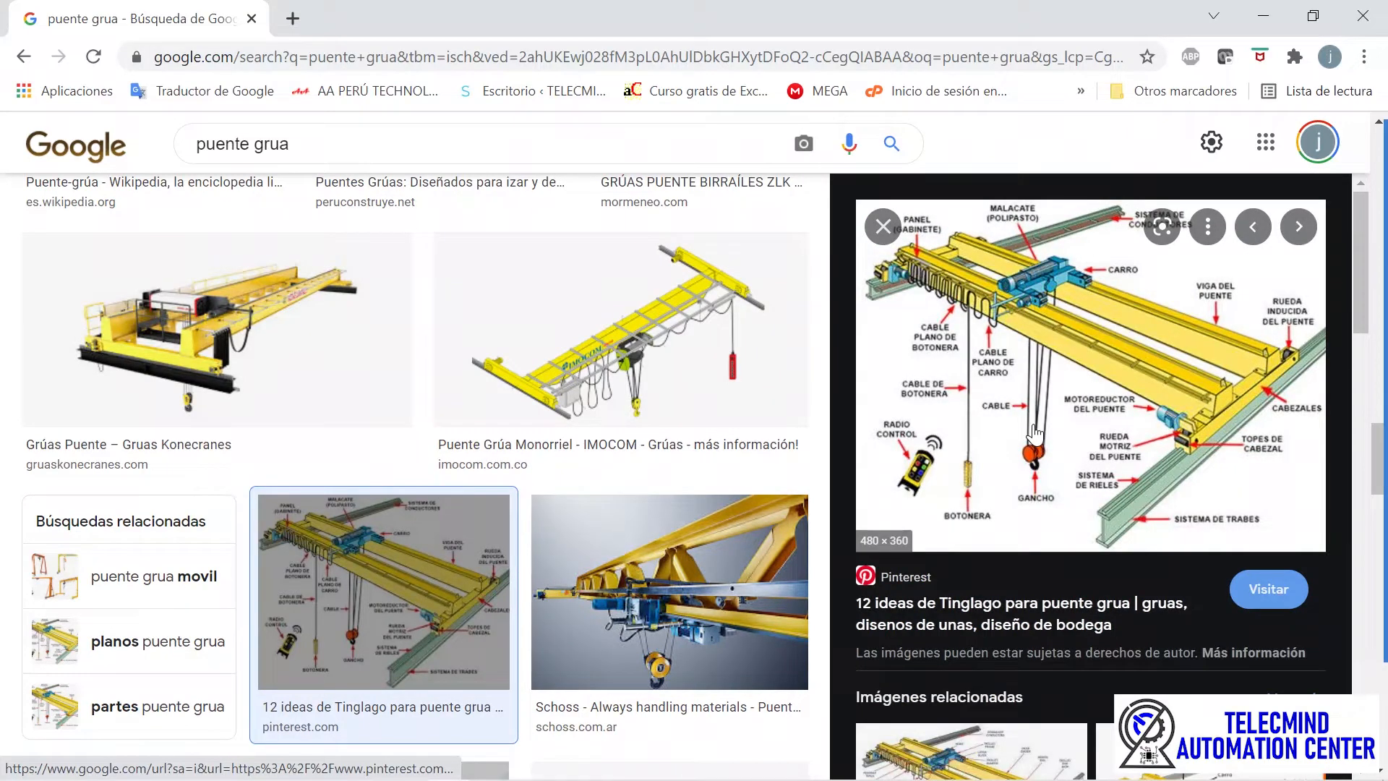
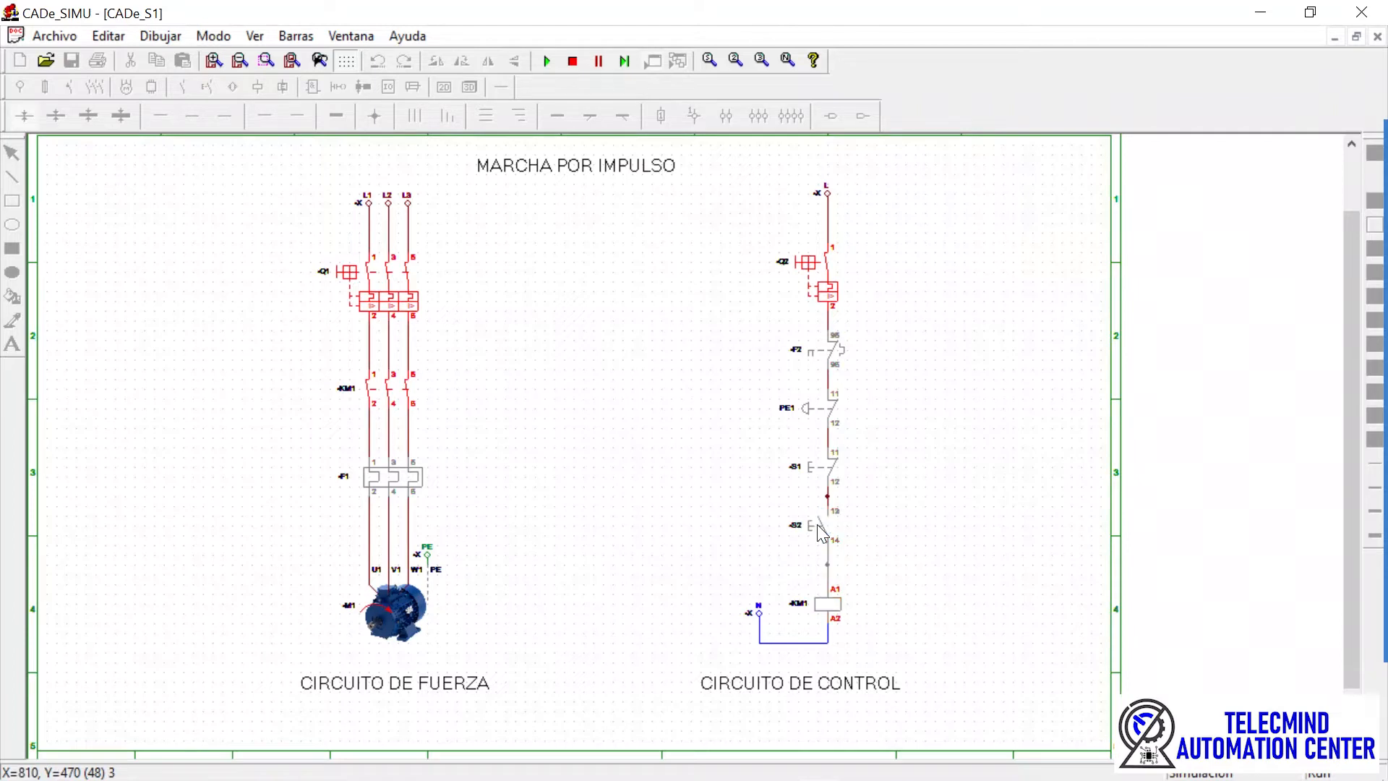
- Operate pushbutton S2 repeatedly in the running CADe_SIMU simulation to test the motor's jog operation
{"action": "left_click", "coordinate": [818, 530]}
{"action": "left_click", "coordinate": [818, 532]}
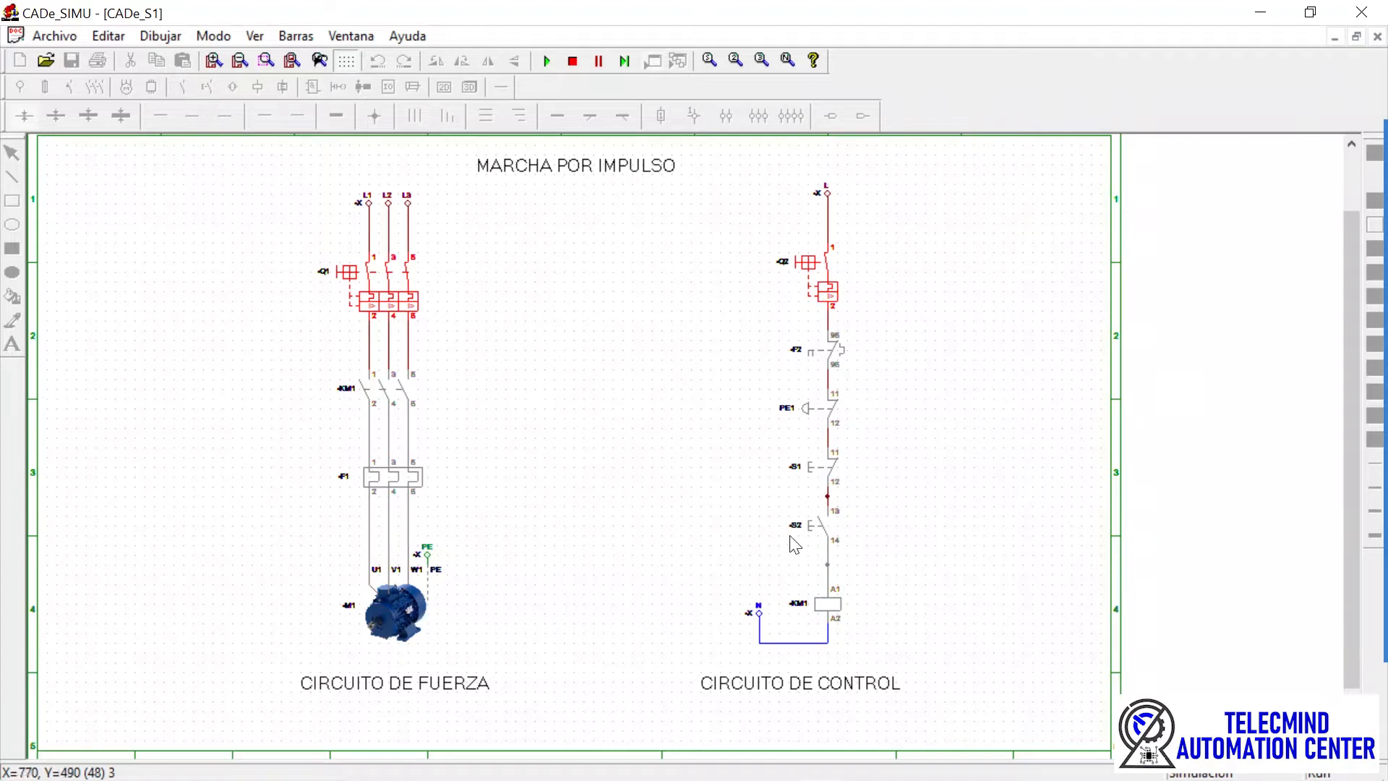
{"action": "left_click", "coordinate": [815, 532]}
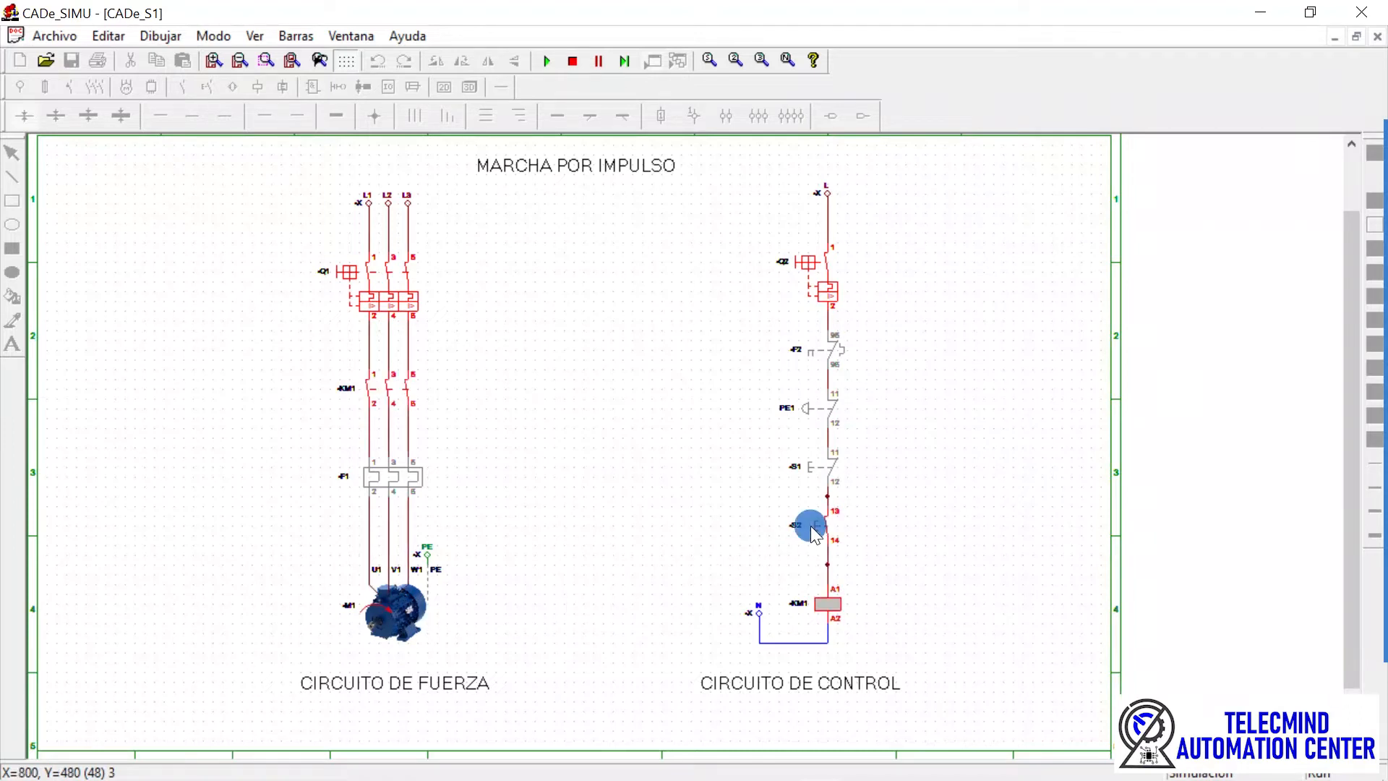
{"action": "left_click", "coordinate": [815, 533]}
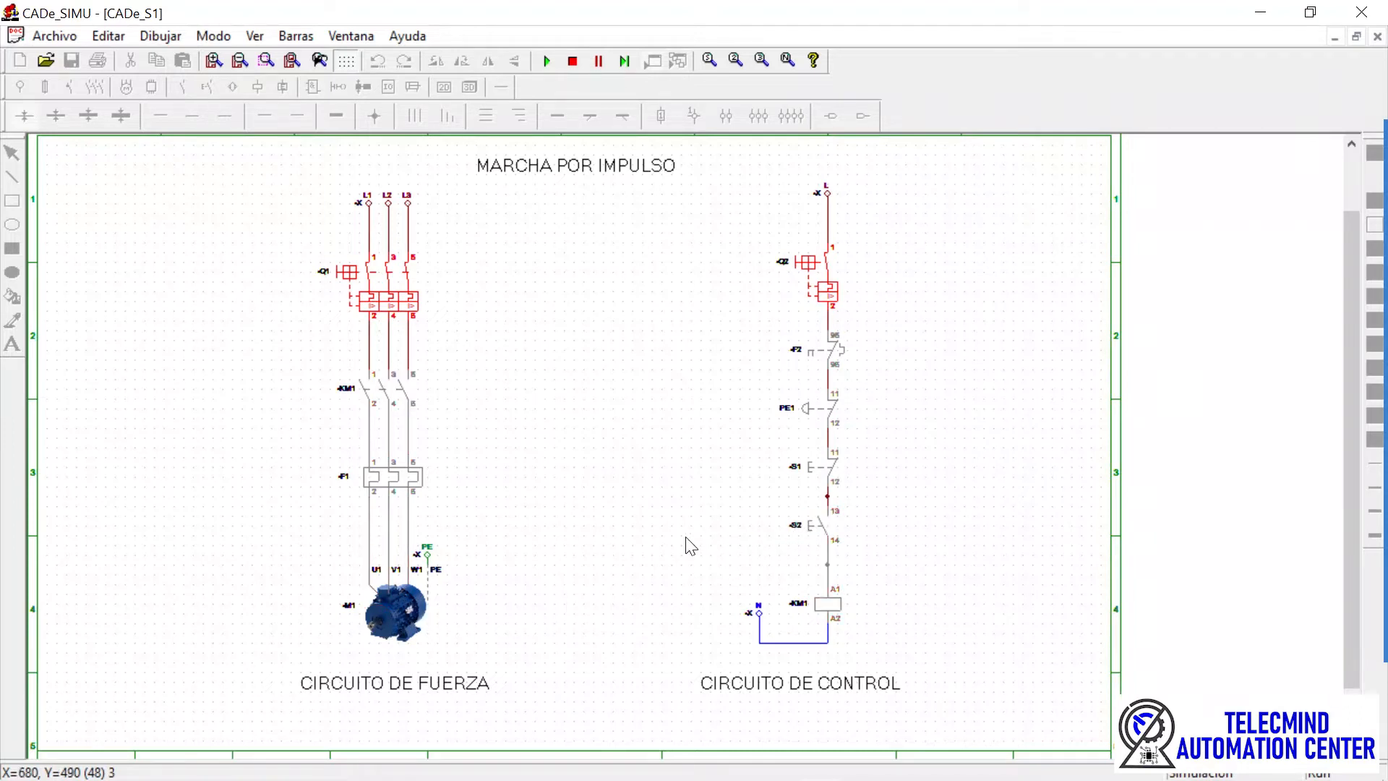
- Trip overload relay F1 in the power circuit, try the F2 contact in the control circuit, and stop the simulation
{"action": "left_click", "coordinate": [391, 483]}
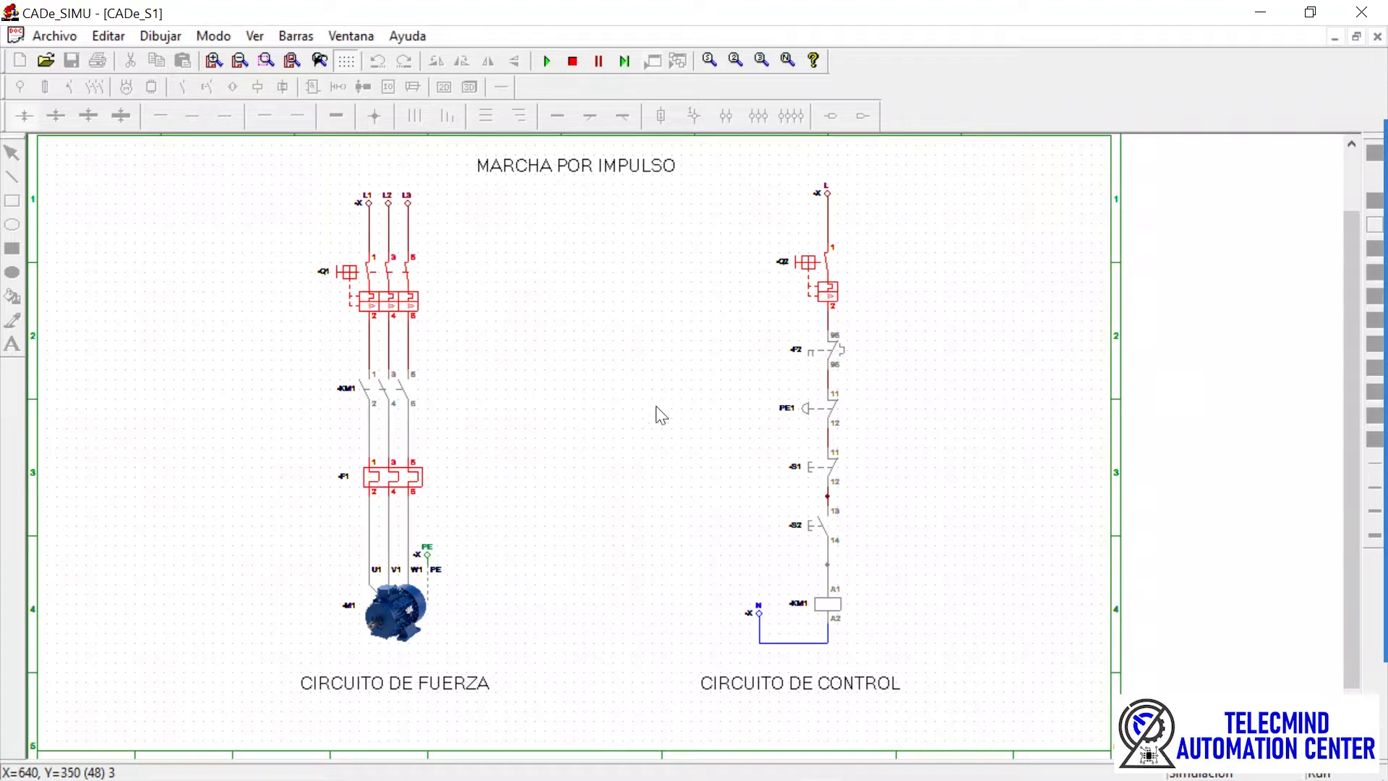
{"action": "left_click", "coordinate": [814, 345]}
{"action": "left_click", "coordinate": [573, 63]}
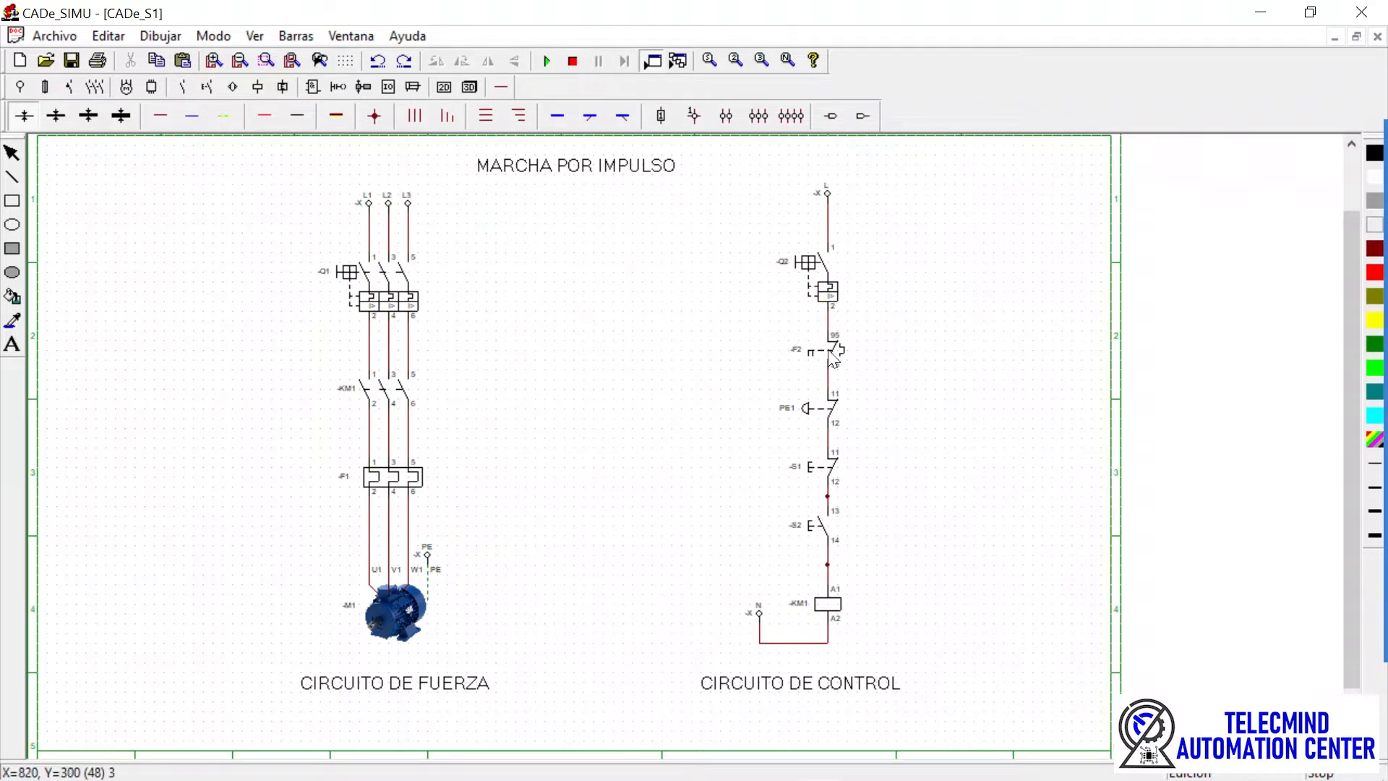
- Rename the overload contact F2 in the control circuit as -F1
{"action": "double_click", "coordinate": [833, 355]}
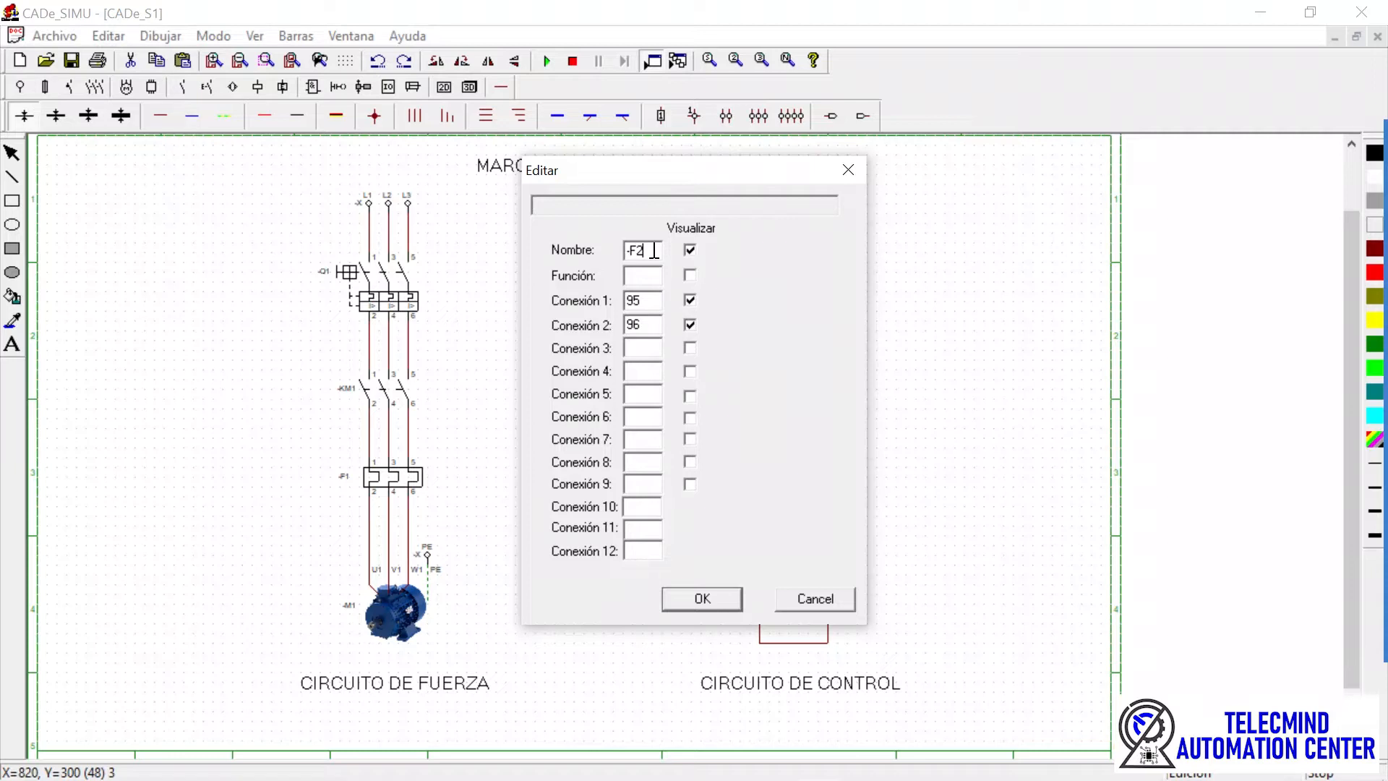
{"action": "key", "text": "BackSpace"}
{"action": "type", "text": "1"}
{"action": "left_click", "coordinate": [703, 598]}
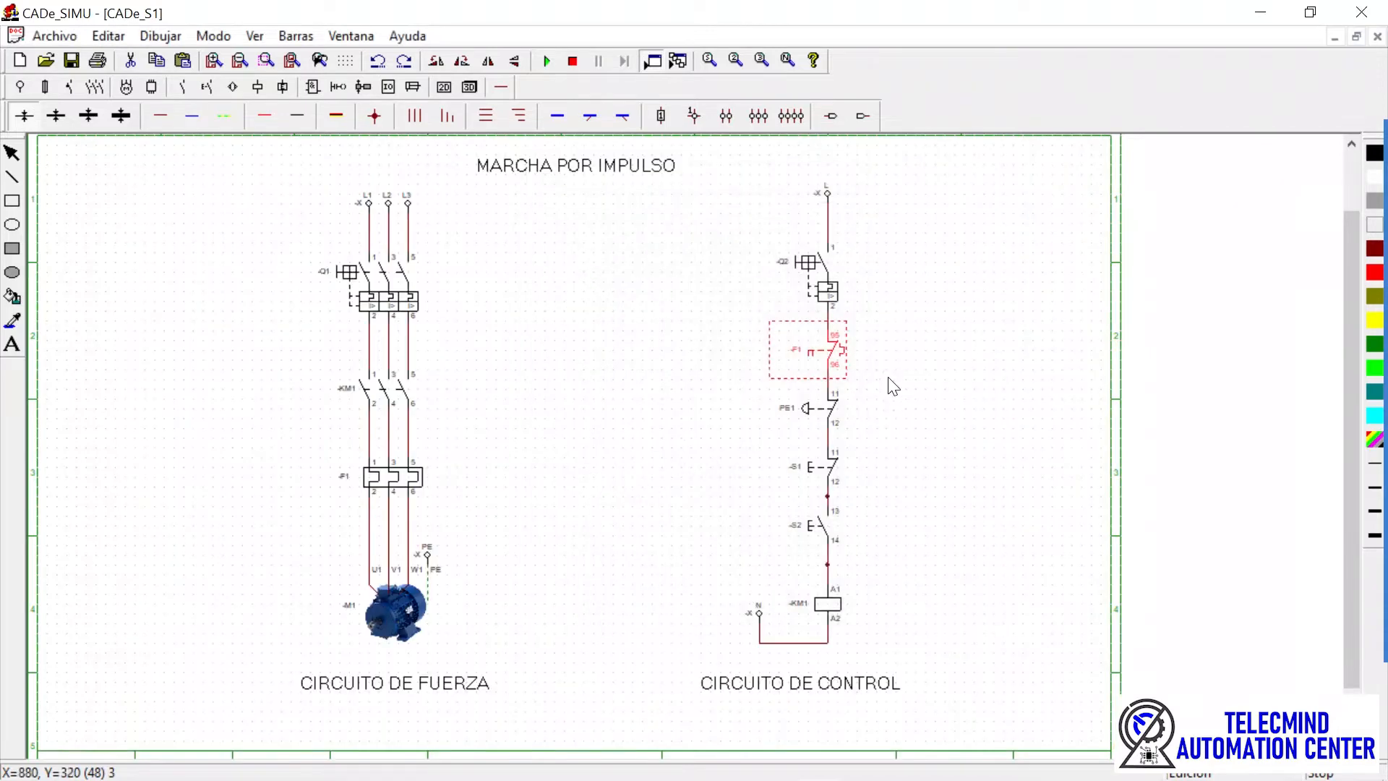
{"action": "left_click", "coordinate": [867, 383]}
- Start the simulation and trip overload relay F1 to test its linked control contact
{"action": "left_click", "coordinate": [546, 61]}
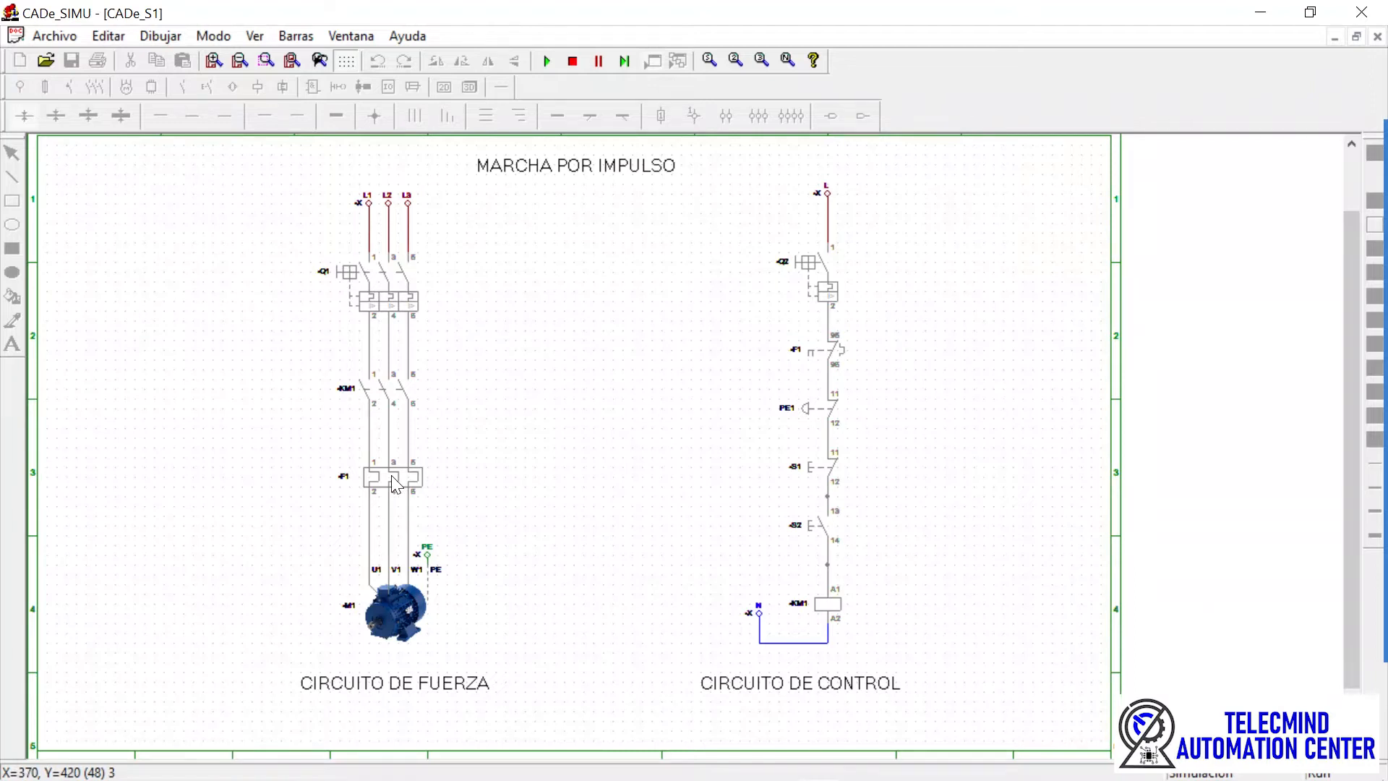
{"action": "left_click", "coordinate": [394, 483]}
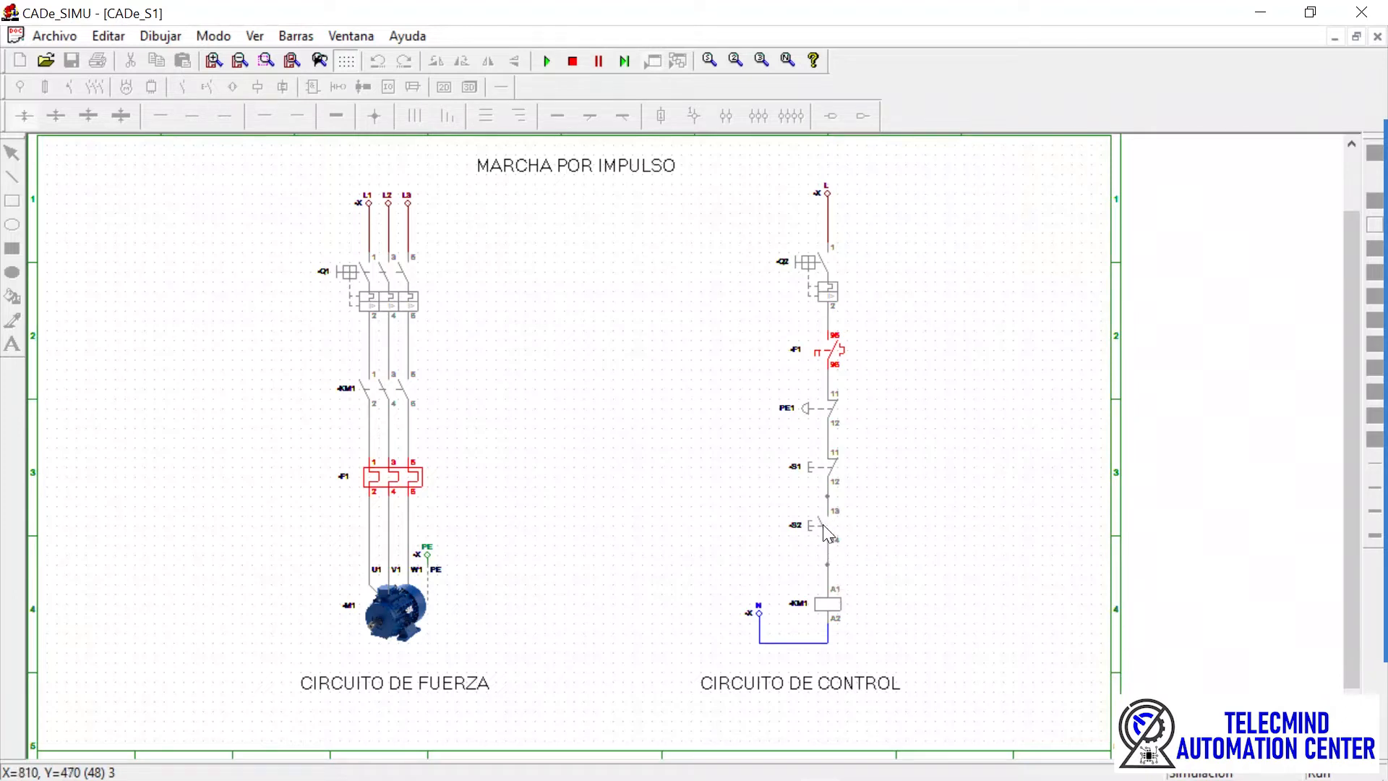
- Restart the simulation with breakers Q1 and Q2 closed and trip overload relay F1
{"action": "left_click", "coordinate": [547, 61]}
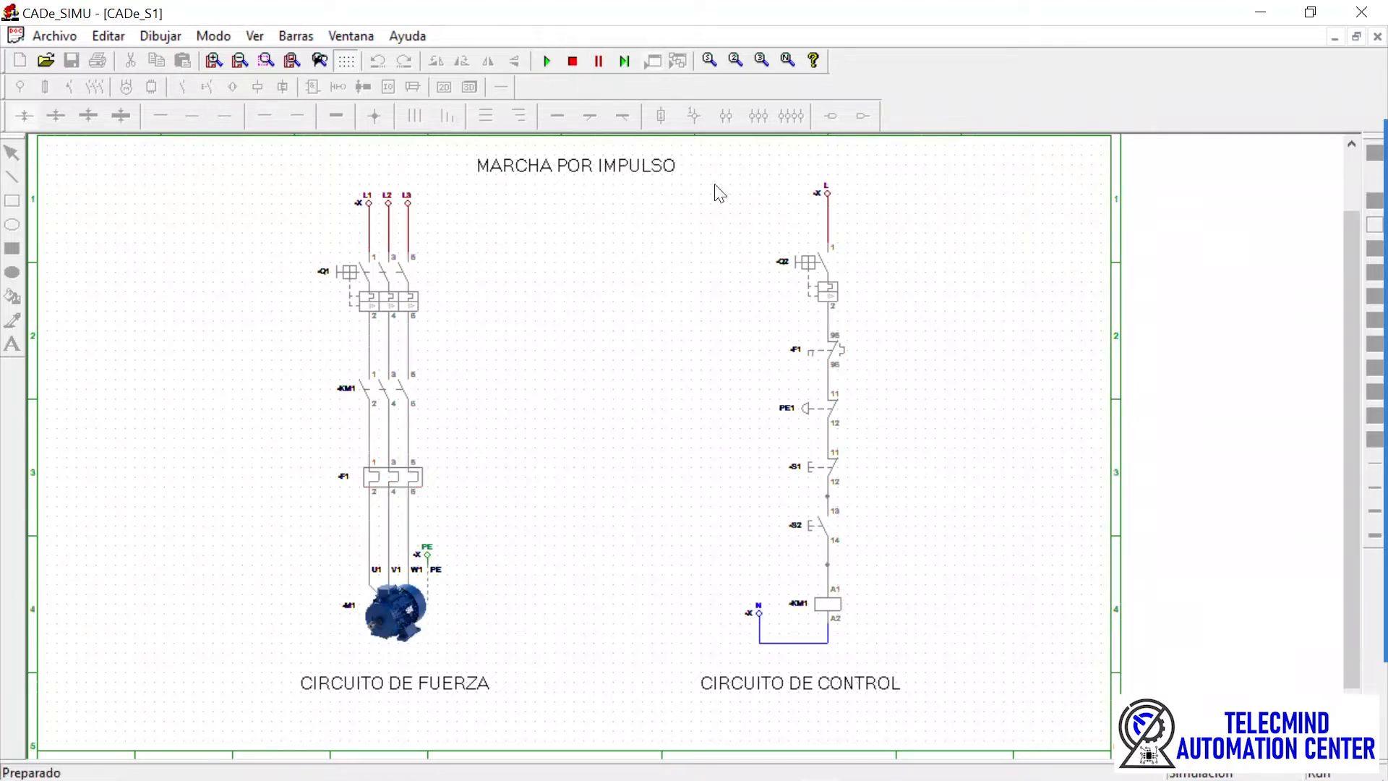
{"action": "left_click", "coordinate": [408, 293]}
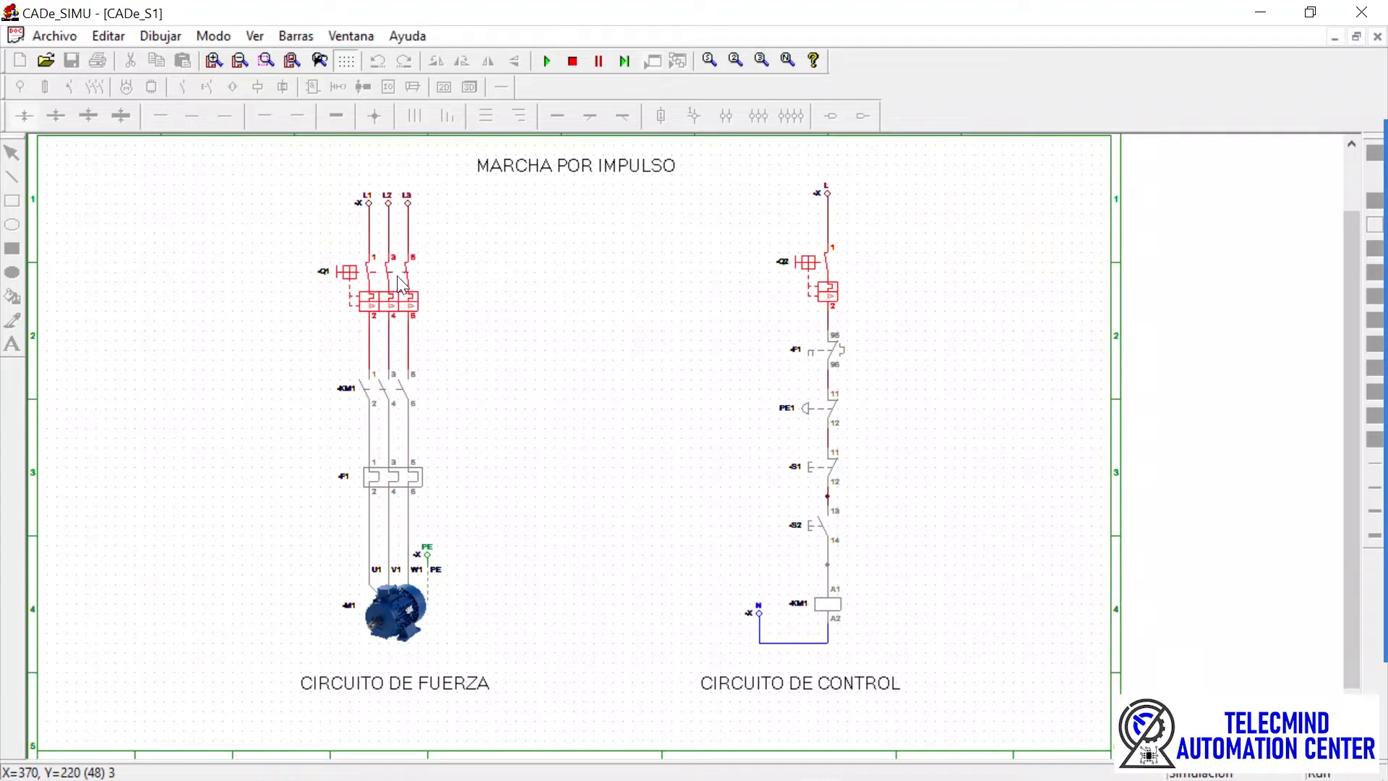
{"action": "left_click", "coordinate": [405, 483]}
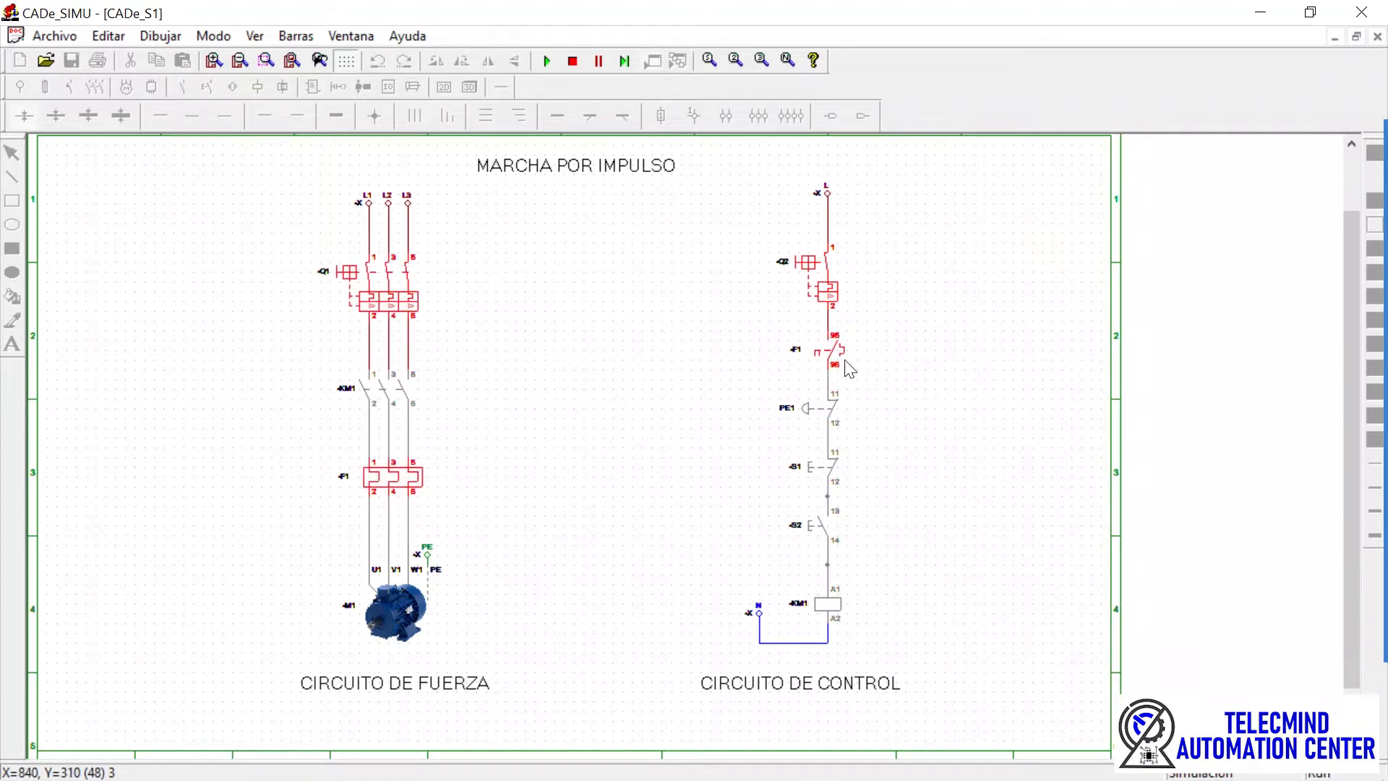
- Test pushbutton S2 with the overload relay tripped, and reset relay F1 in the power circuit
{"action": "left_click", "coordinate": [818, 528]}
{"action": "left_click", "coordinate": [817, 525]}
{"action": "left_click", "coordinate": [396, 483]}
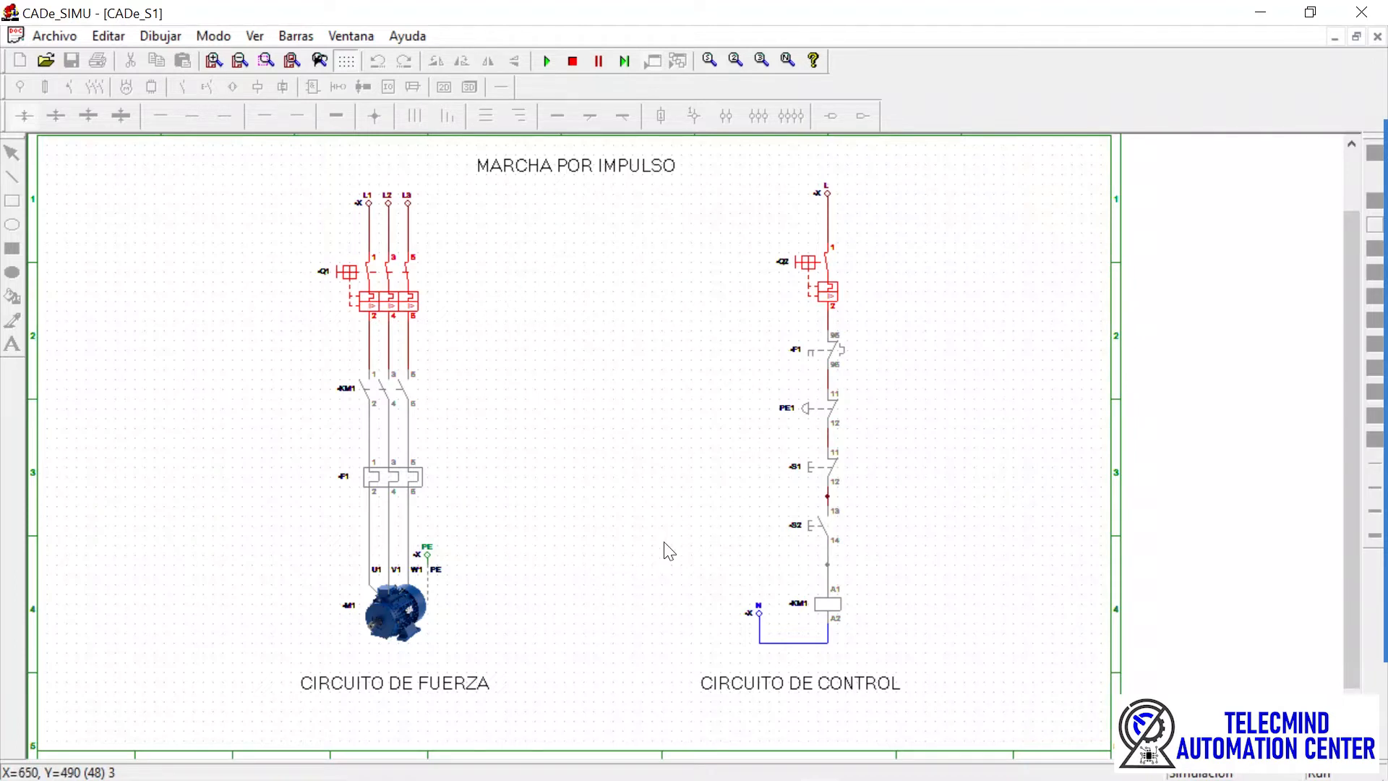
- Stop the running circuit simulation to return to editing
{"action": "left_click", "coordinate": [569, 62]}
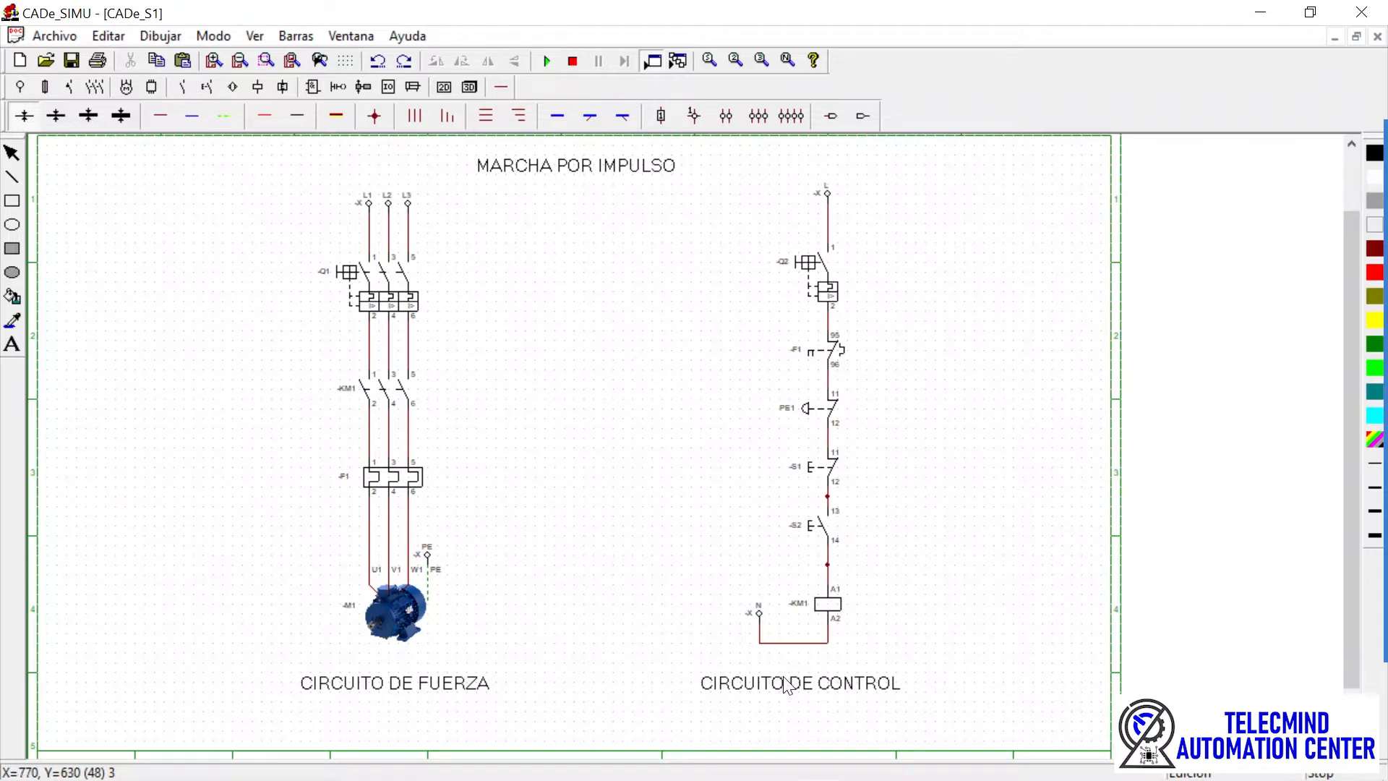
{"action": "left_click", "coordinate": [681, 168]}
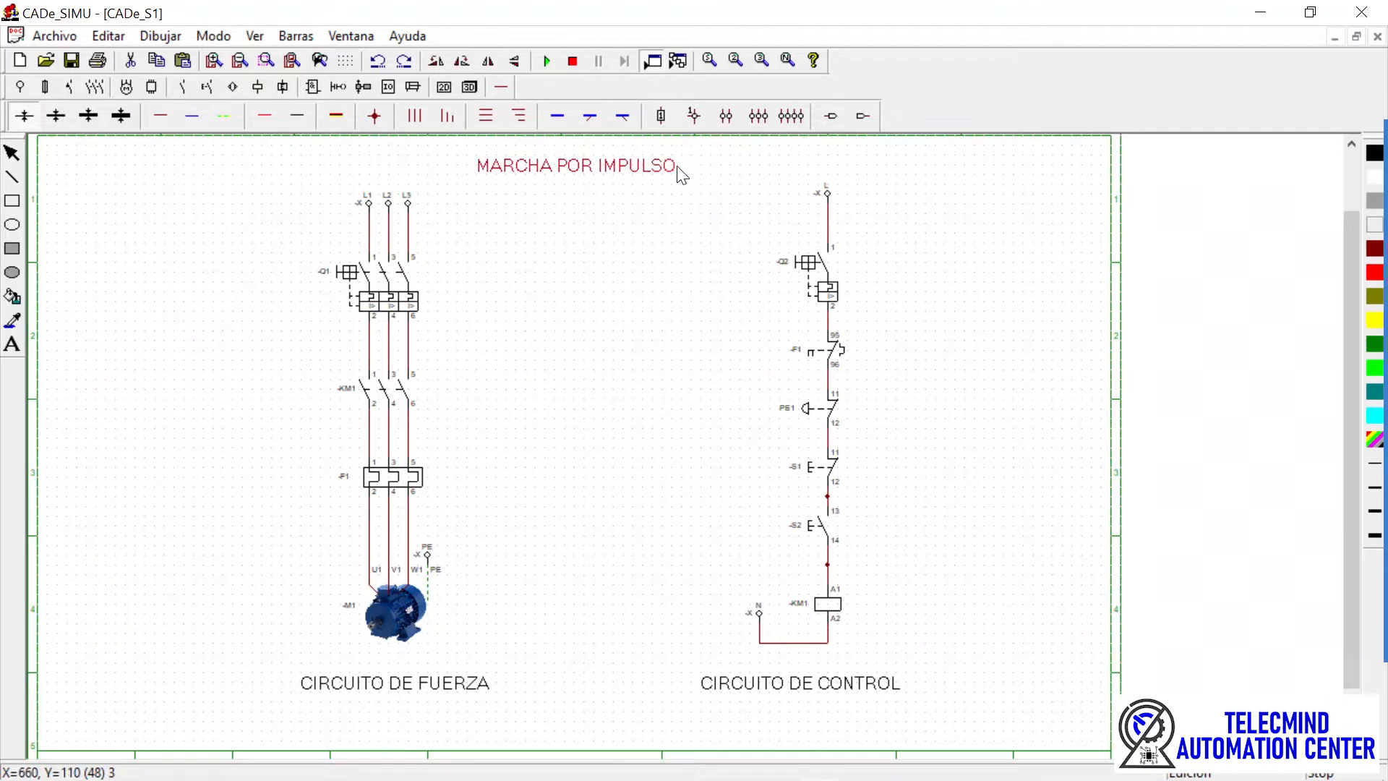
{"action": "left_click", "coordinate": [678, 168]}
{"action": "double_click", "coordinate": [589, 167]}
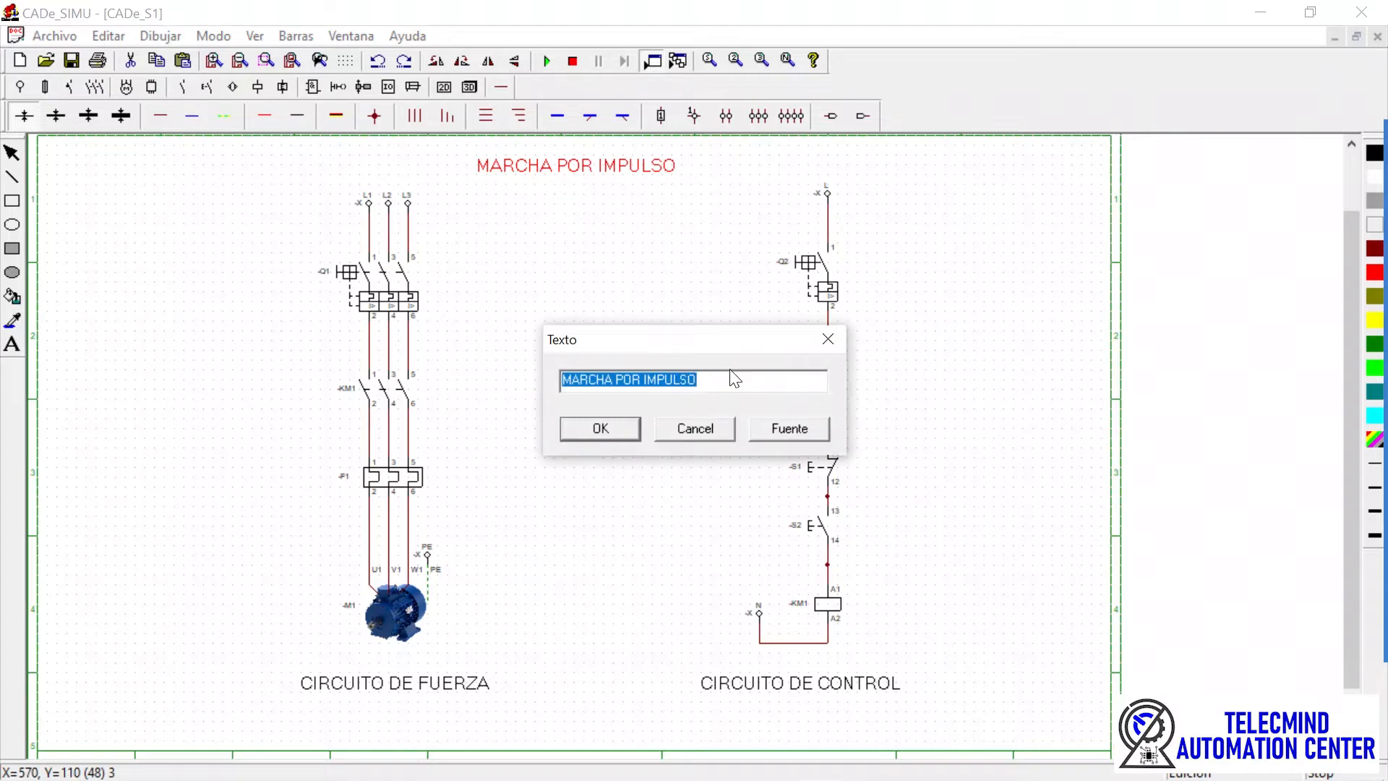
{"action": "type", "text": "ARRANQUE DIRECTO"}
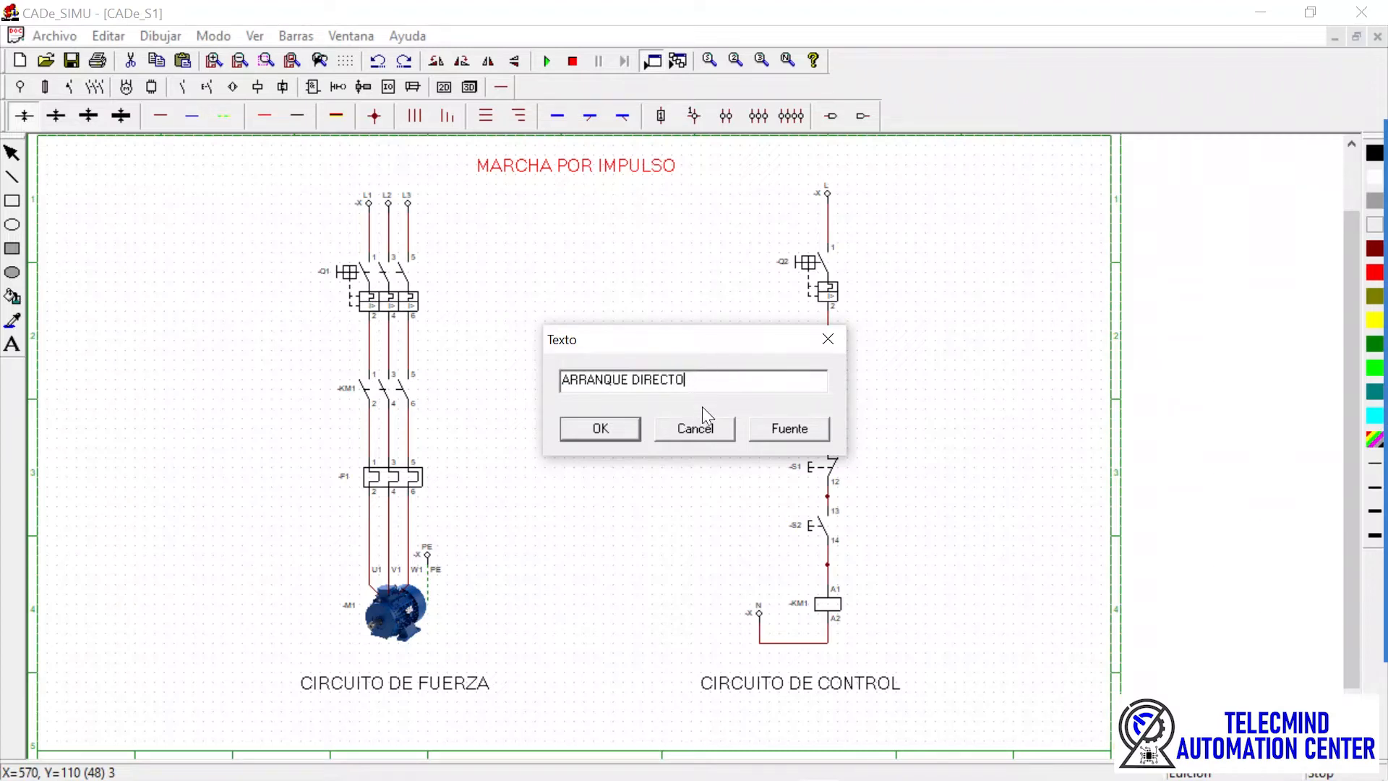
{"action": "left_click", "coordinate": [704, 426]}
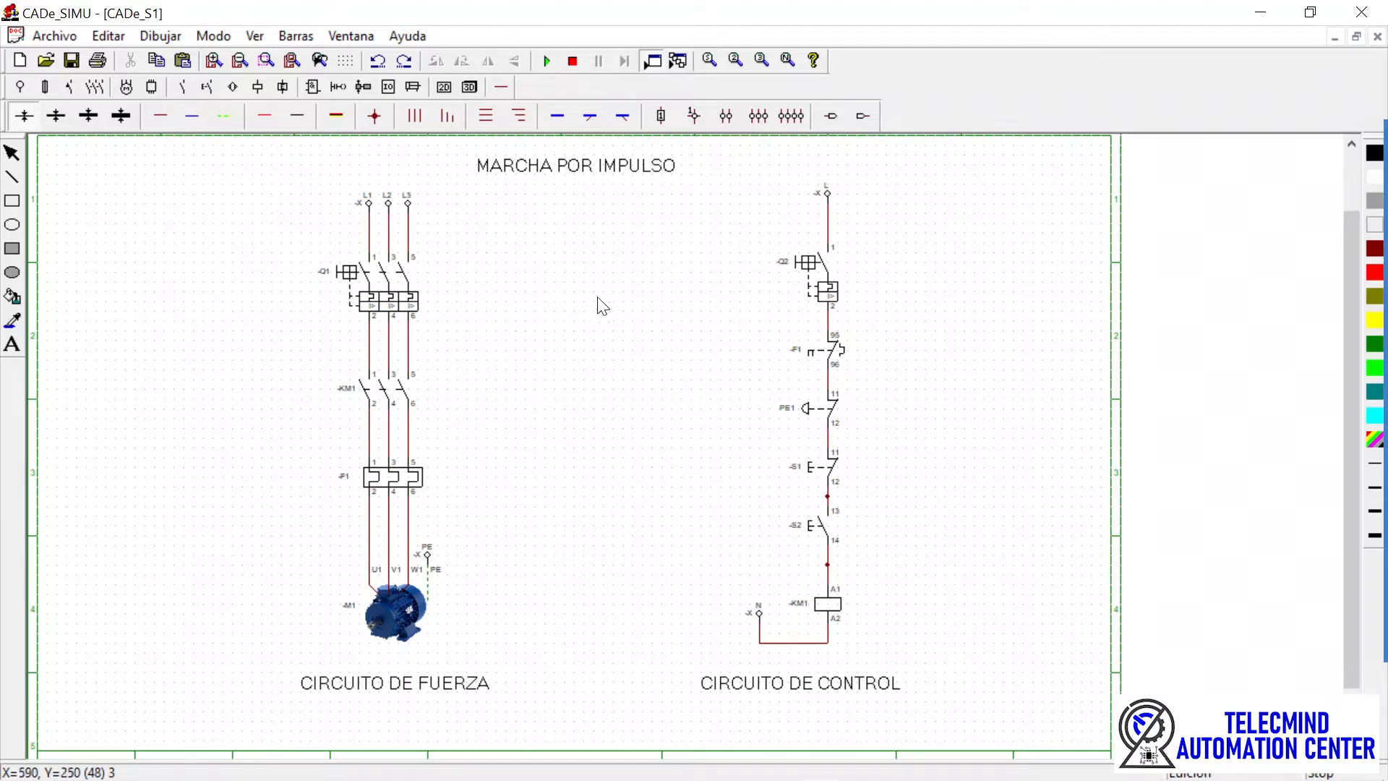
- Change the diagram title MARCHA POR IMPULSO to ARRANQUE DIRECTO
{"action": "double_click", "coordinate": [590, 167]}
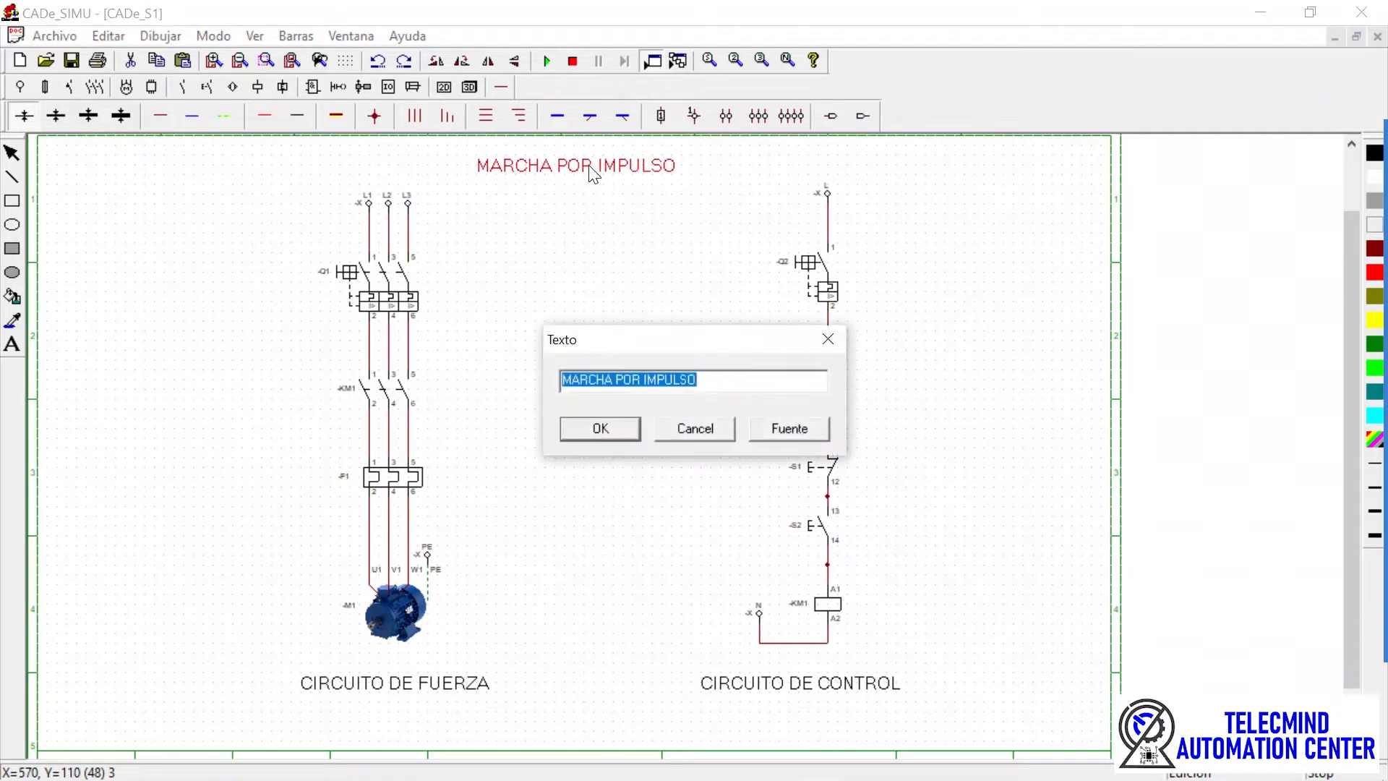
{"action": "type", "text": "ARR"}
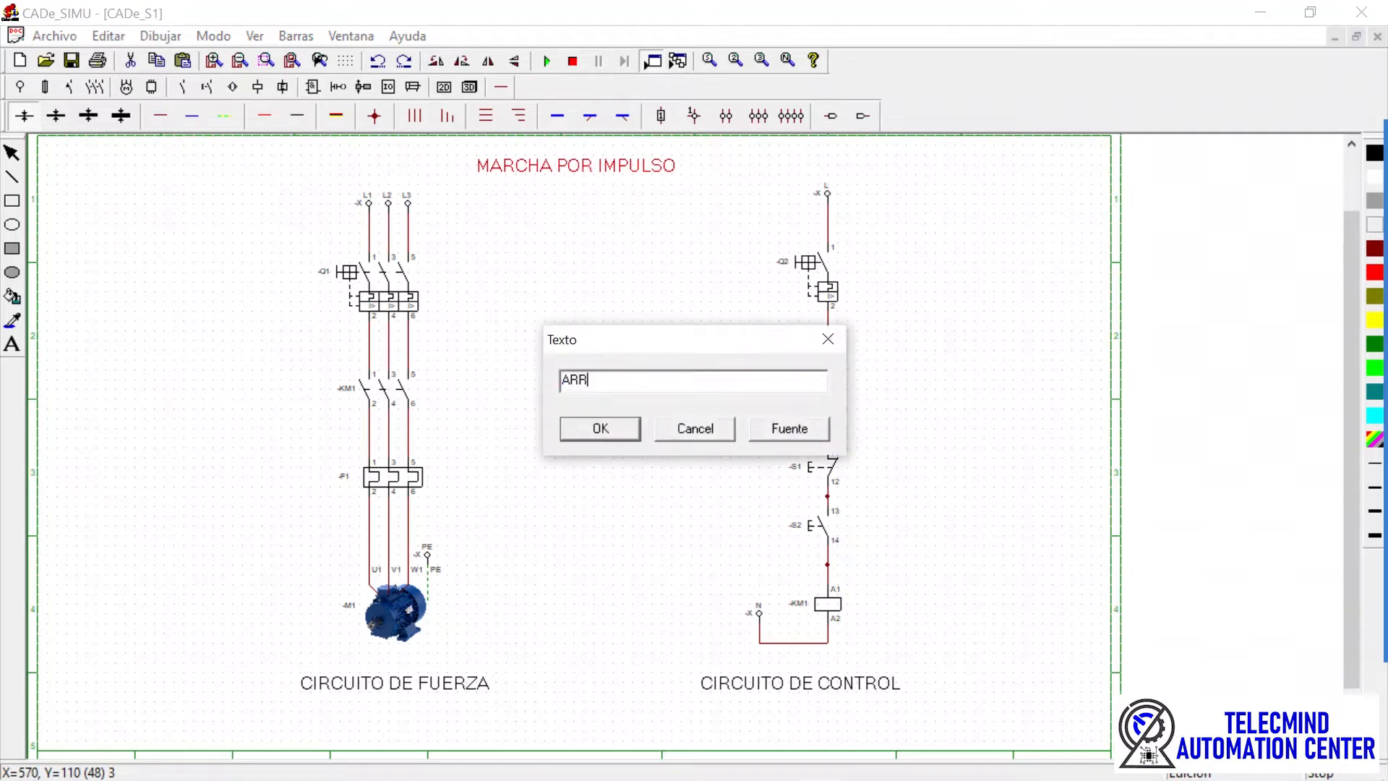
{"action": "type", "text": "ANQUE DIRECTO"}
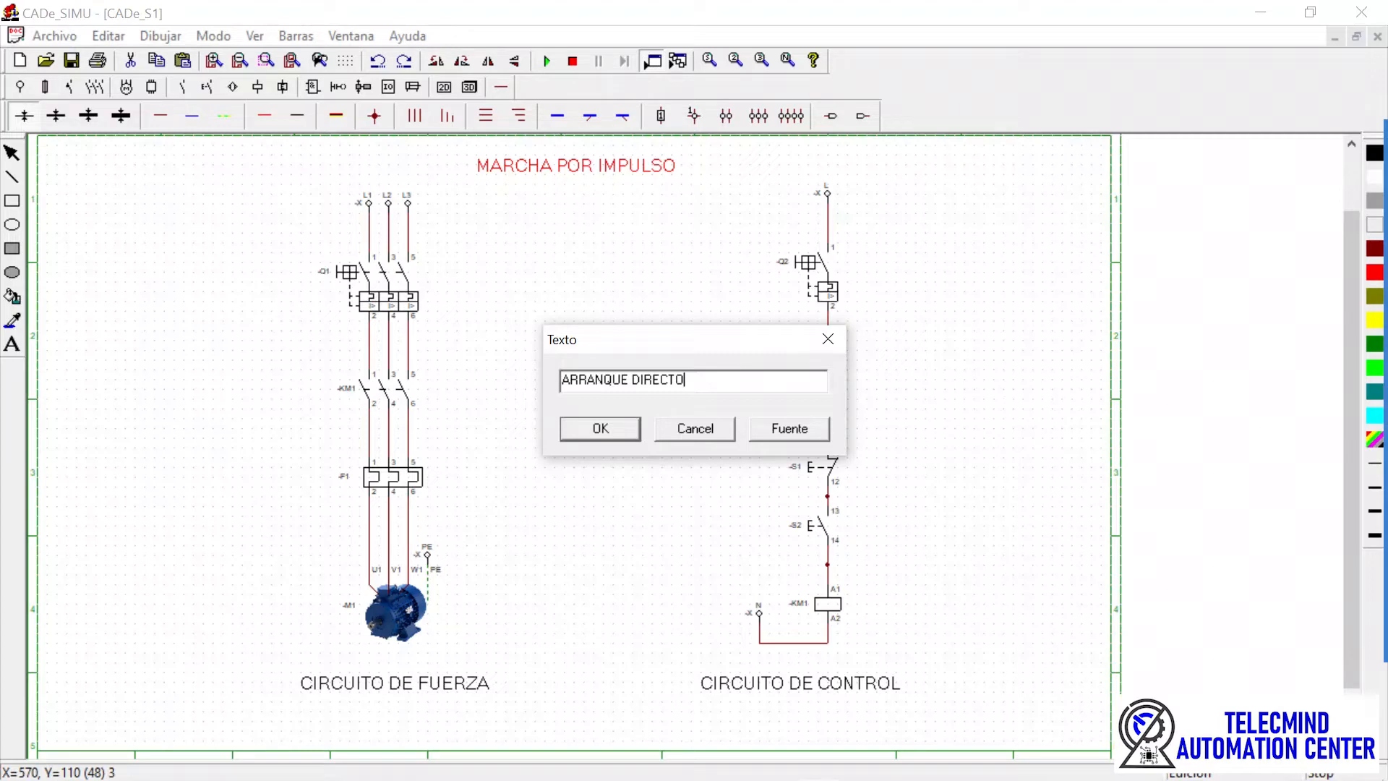
{"action": "key", "text": "Return"}
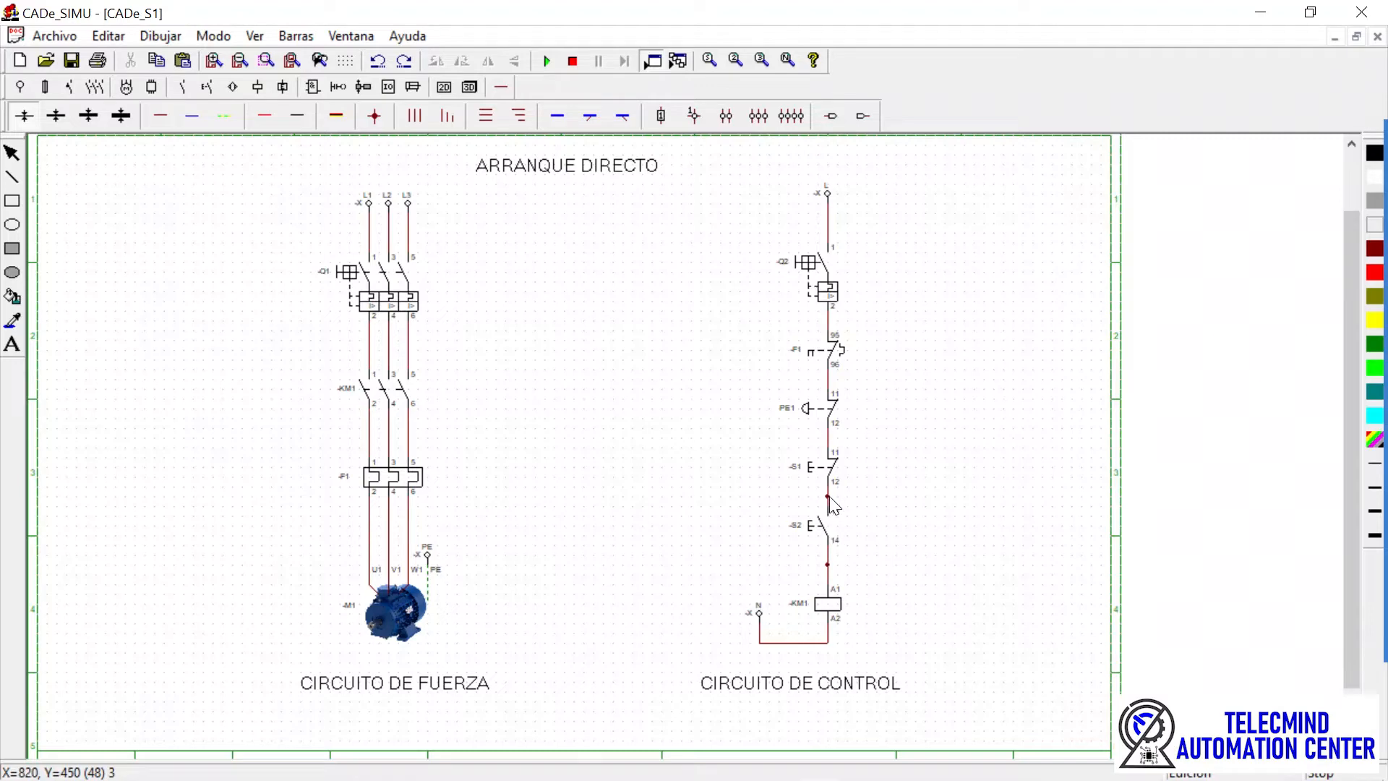
- Rename the normally open pushbutton in the control circuit as S2, without the leading hyphen
{"action": "double_click", "coordinate": [818, 525]}
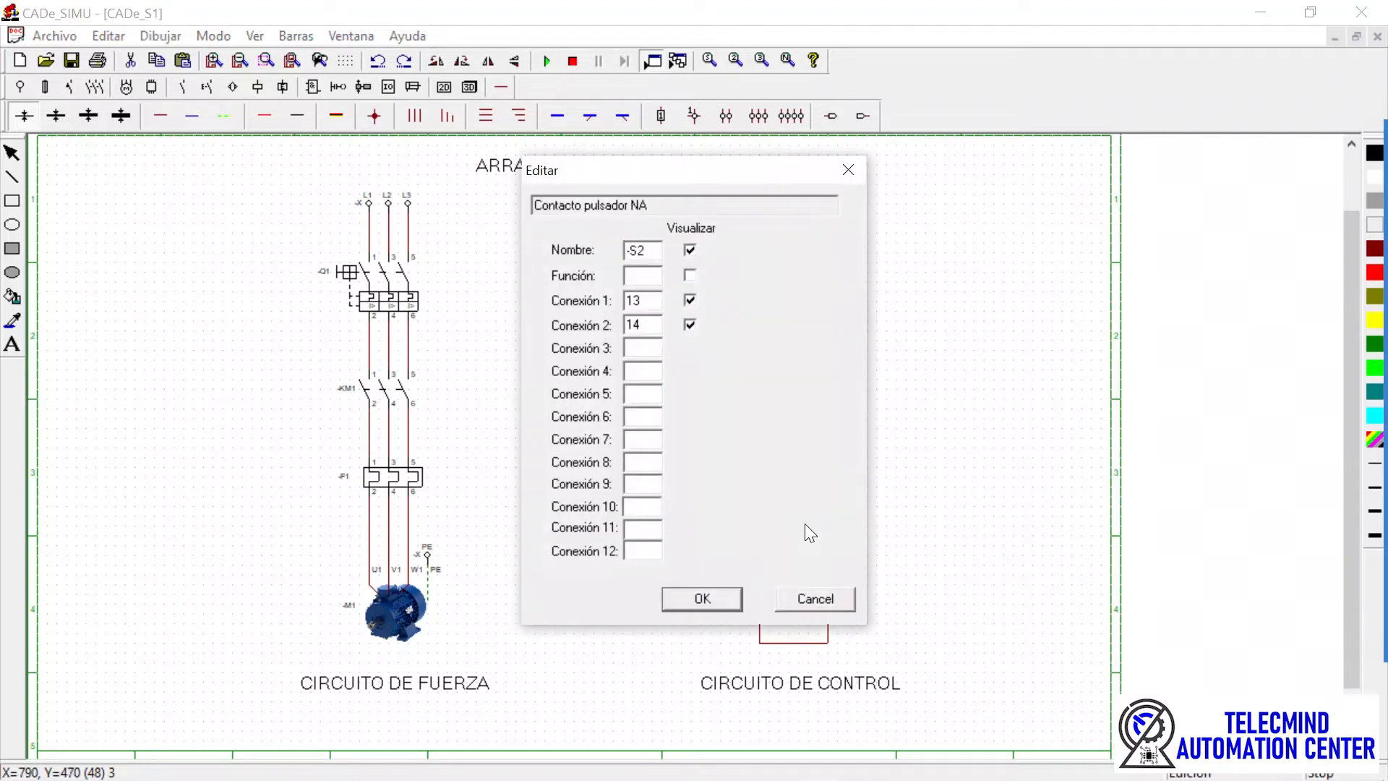
{"action": "double_click", "coordinate": [646, 251]}
{"action": "type", "text": "START"}
{"action": "key", "text": "BackSpace"}
{"action": "key", "text": "BackSpace"}
{"action": "key", "text": "BackSpace"}
{"action": "key", "text": "BackSpace"}
{"action": "key", "text": "BackSpace"}
{"action": "type", "text": "S2"}
{"action": "left_click", "coordinate": [702, 601]}
{"action": "left_click", "coordinate": [903, 556]}
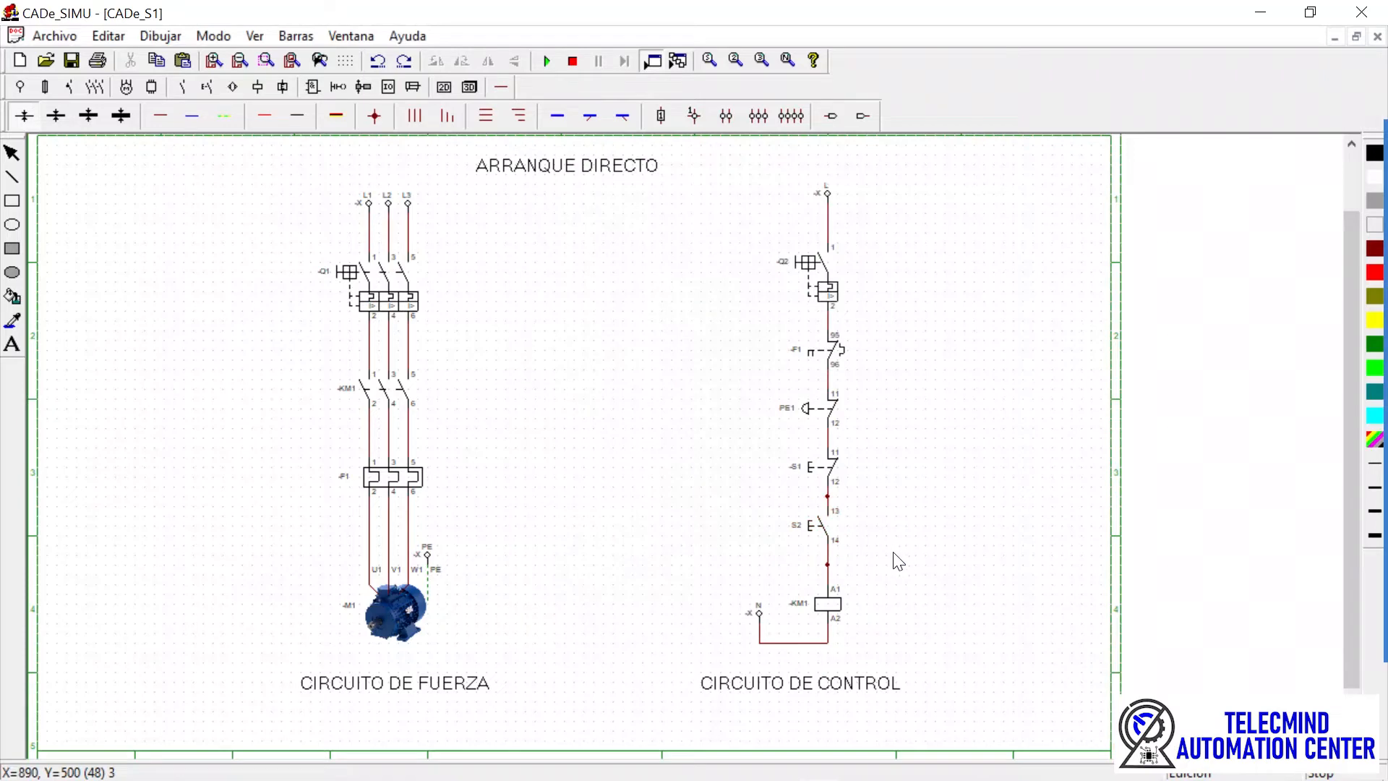
- Add a START text label beside pushbutton S2 in the control circuit
{"action": "left_click", "coordinate": [11, 344]}
{"action": "type", "text": "S"}
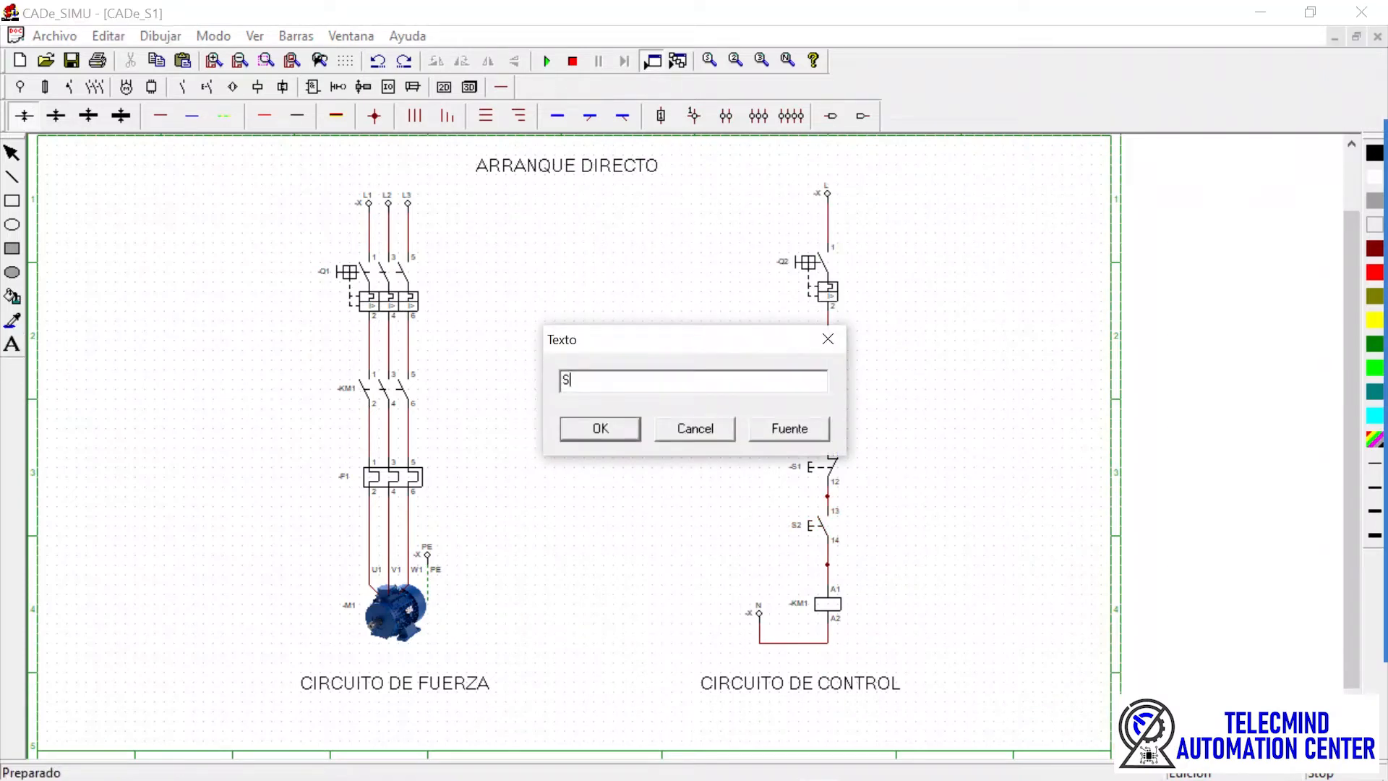
{"action": "type", "text": "TART"}
{"action": "left_click", "coordinate": [575, 433]}
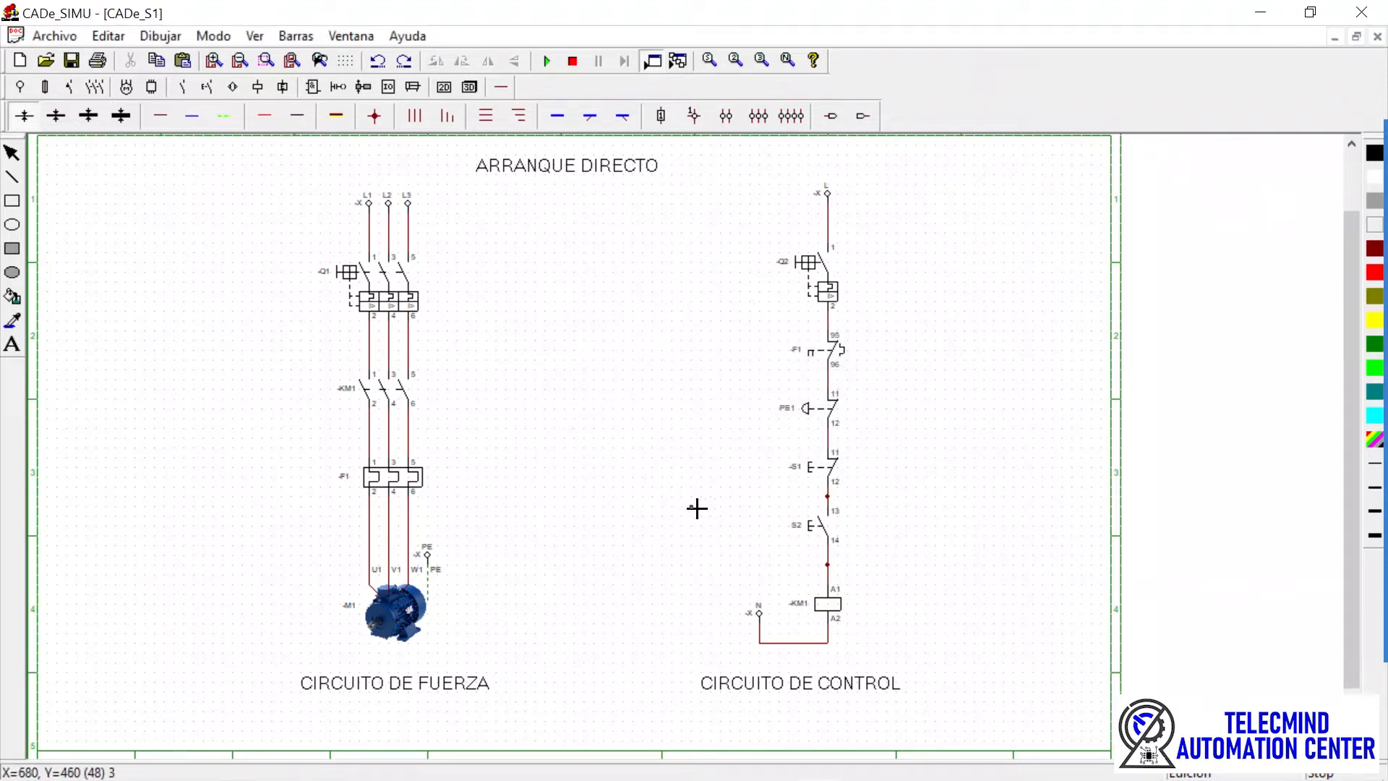
{"action": "left_click", "coordinate": [742, 535]}
{"action": "left_click", "coordinate": [758, 535]}
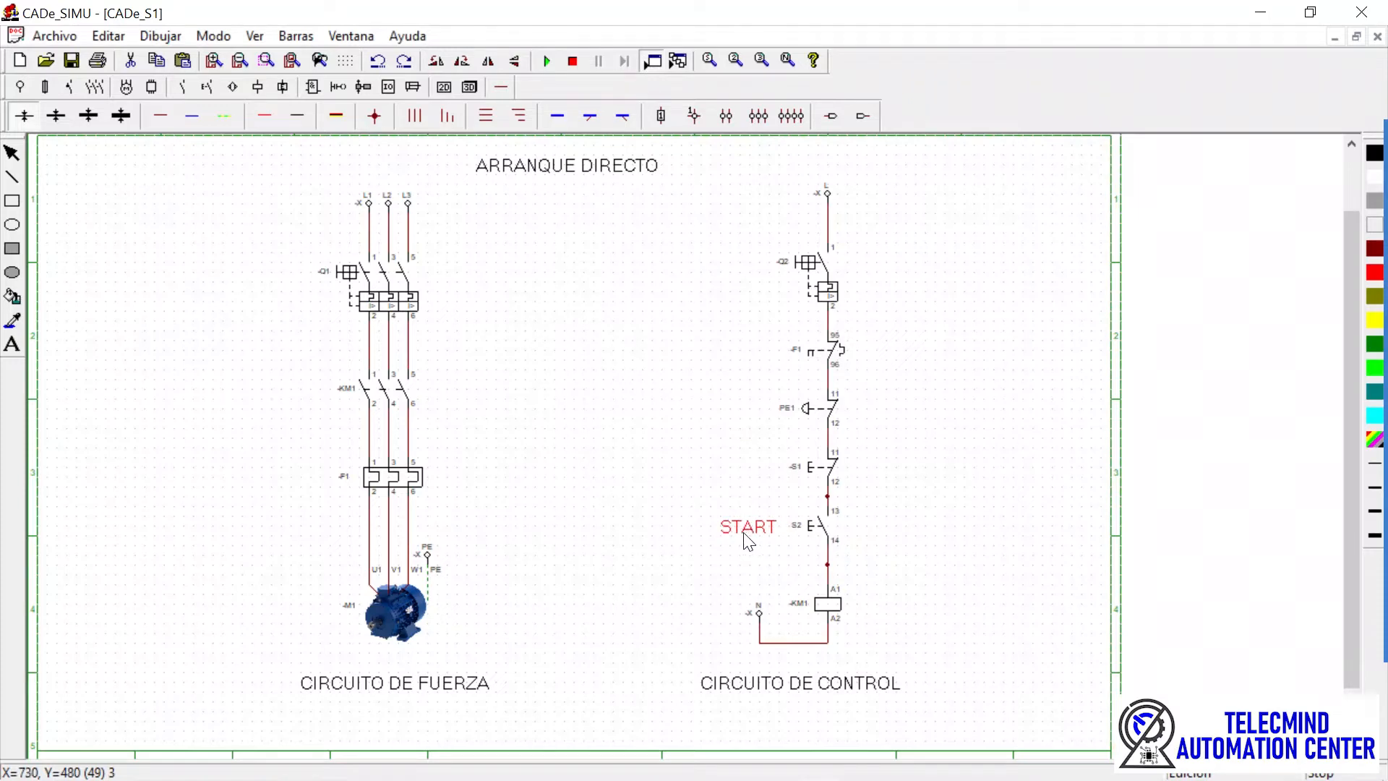
- Set the START label's font size to 14 and move it right next to pushbutton S2's name
{"action": "double_click", "coordinate": [739, 535]}
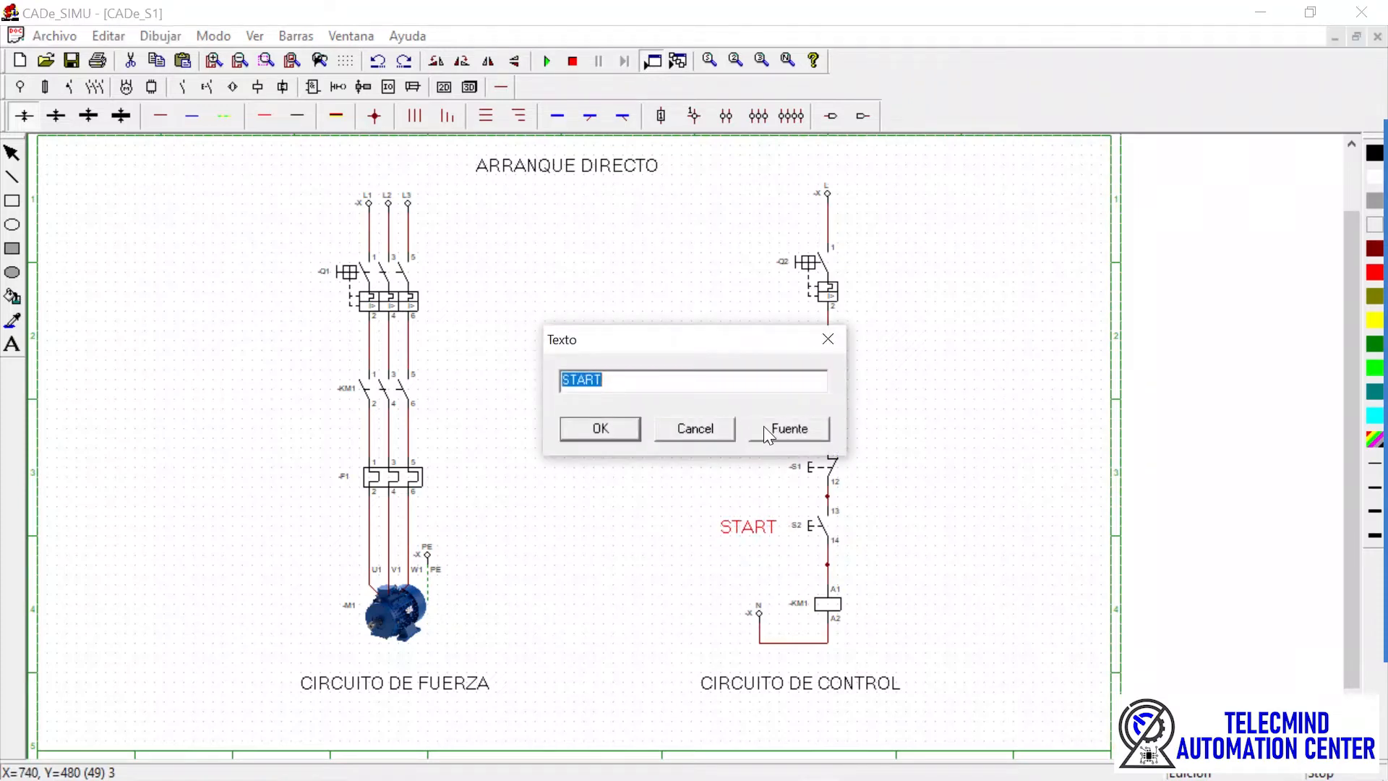
{"action": "left_click", "coordinate": [764, 426]}
{"action": "left_click", "coordinate": [823, 292]}
{"action": "left_click", "coordinate": [823, 292]}
{"action": "left_click", "coordinate": [823, 292]}
{"action": "left_click", "coordinate": [823, 292]}
{"action": "left_click", "coordinate": [822, 292]}
{"action": "left_click", "coordinate": [823, 292]}
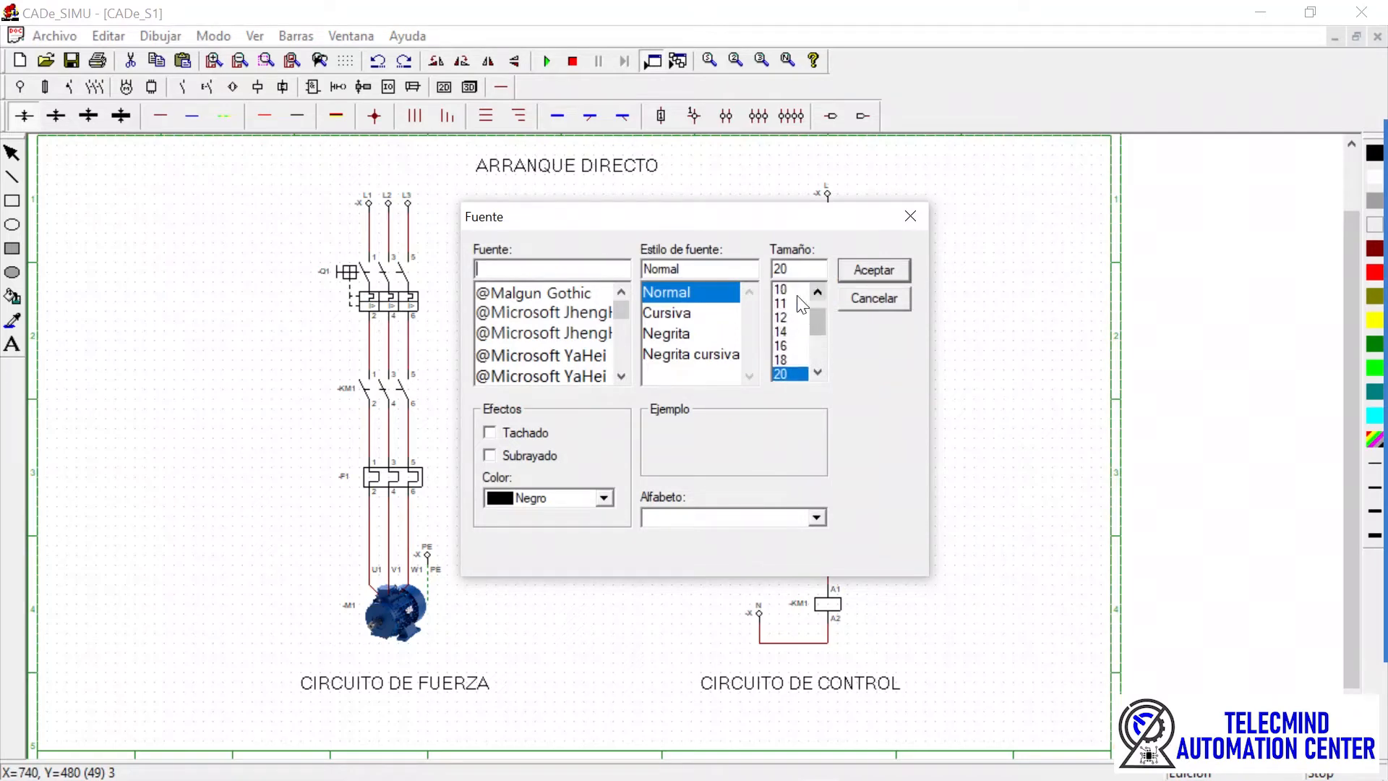
{"action": "left_click", "coordinate": [784, 332]}
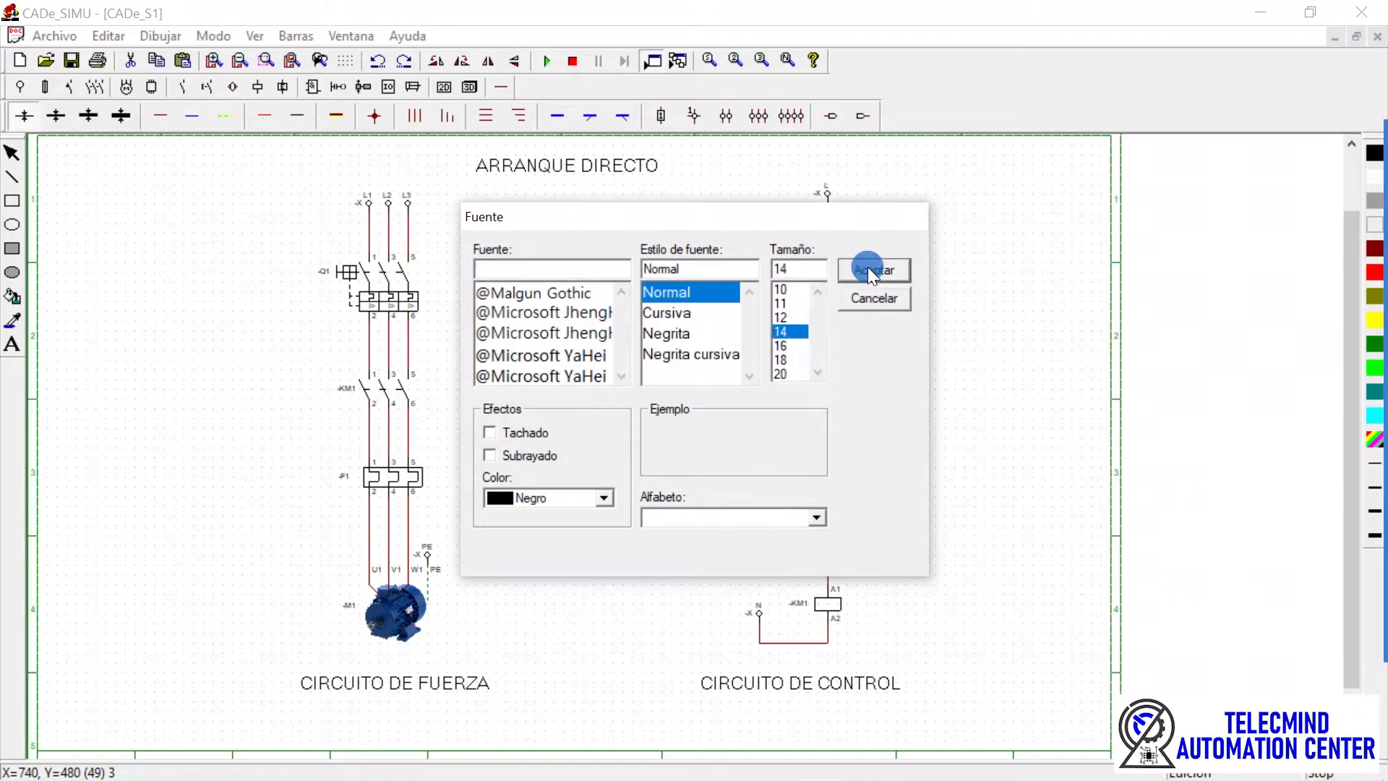
{"action": "left_click", "coordinate": [872, 269]}
{"action": "left_click", "coordinate": [620, 430]}
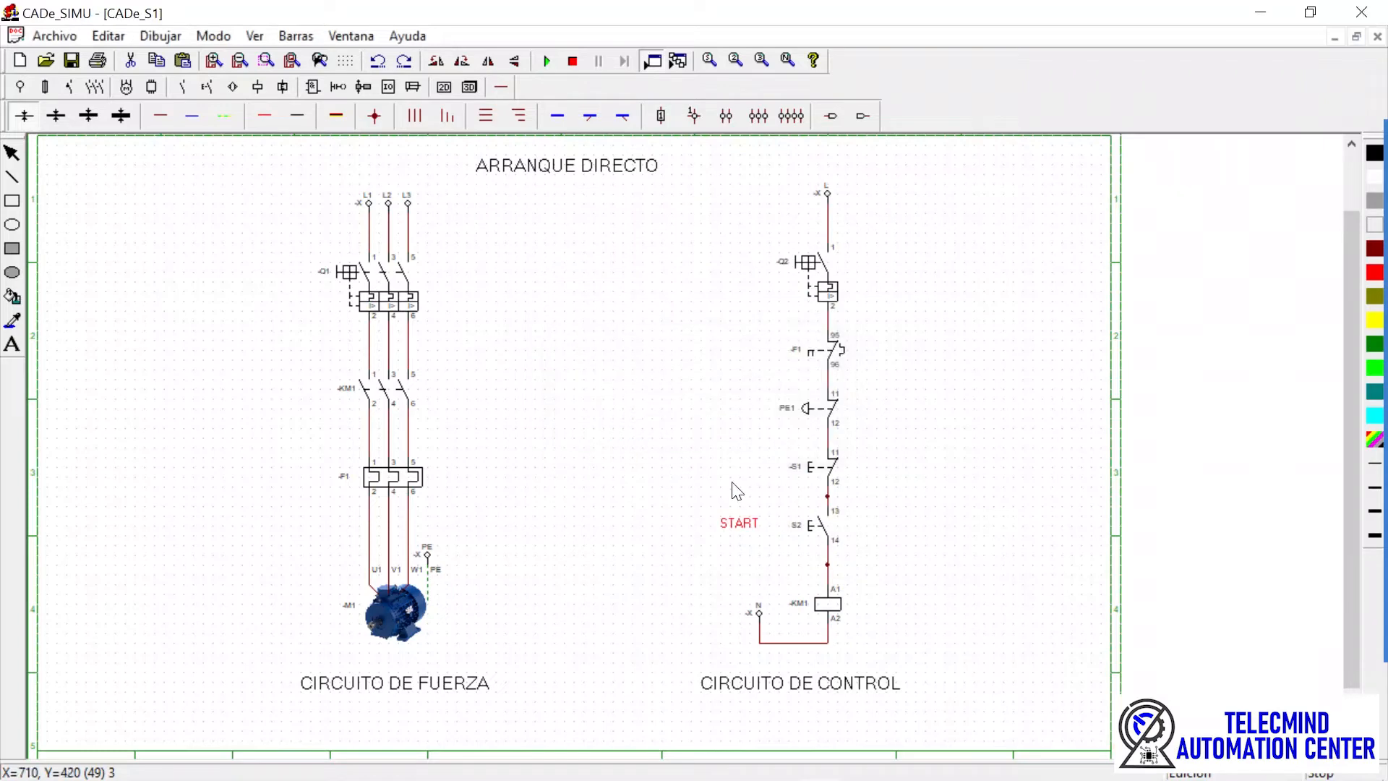
{"action": "left_click", "coordinate": [754, 520]}
{"action": "left_click_drag", "start_coordinate": [754, 518], "coordinate": [771, 520]}
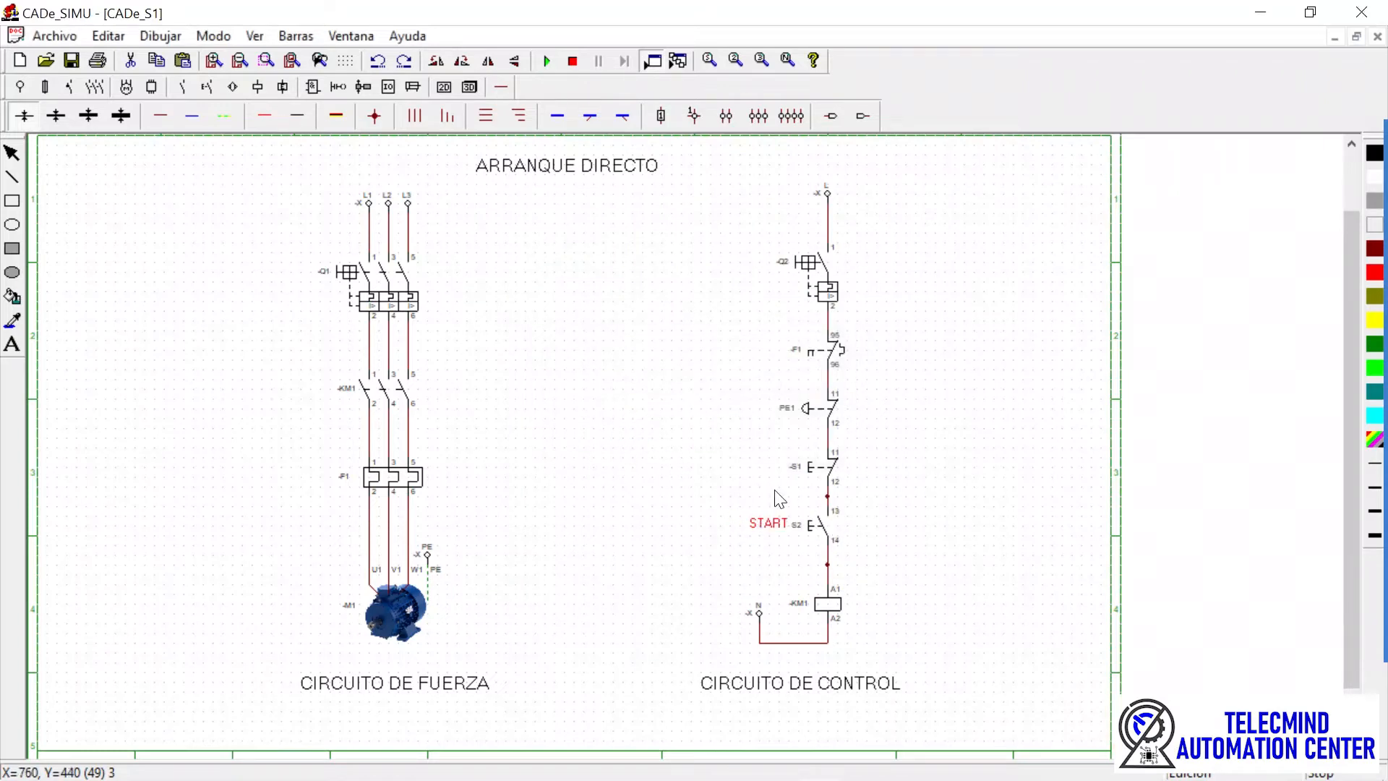
- Duplicate the START label and place the copy beside pushbutton S1
{"action": "double_click", "coordinate": [799, 467]}
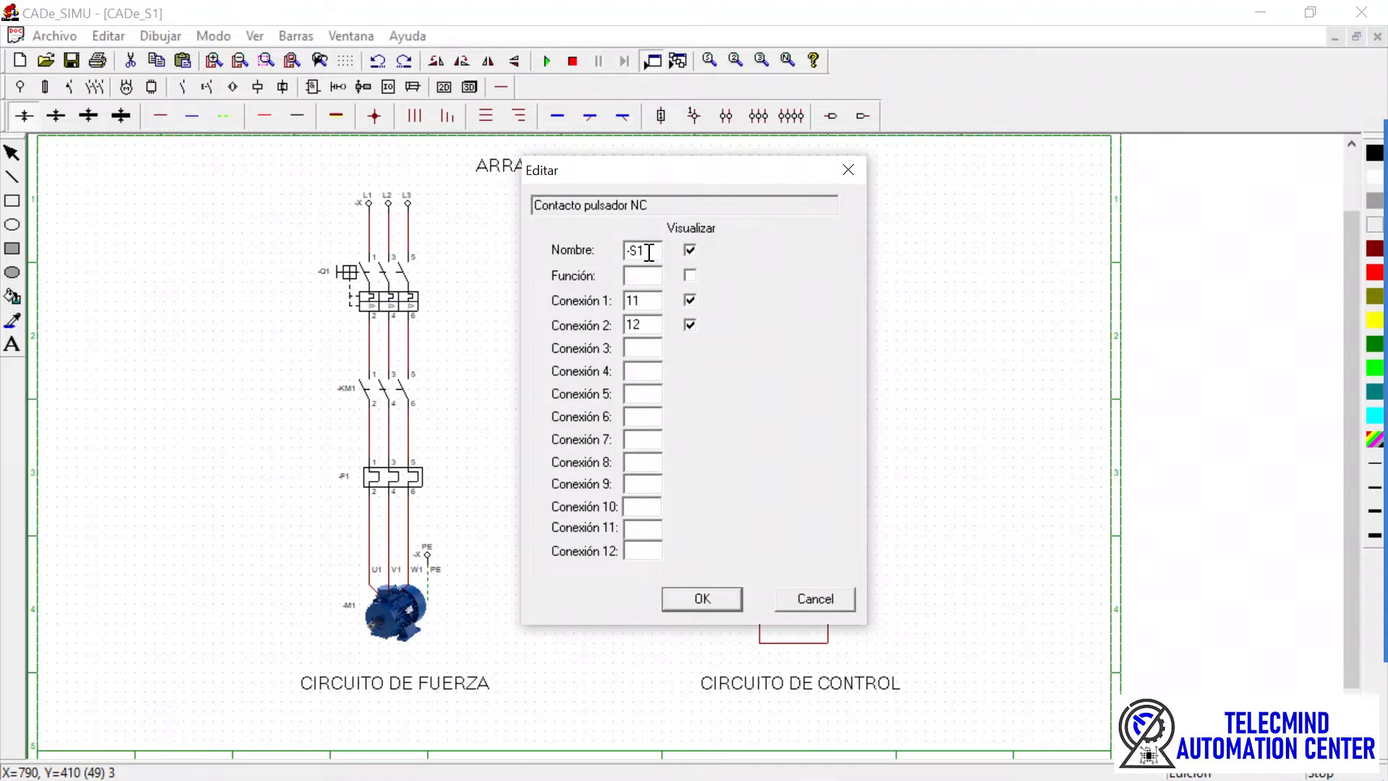
{"action": "left_click", "coordinate": [700, 598]}
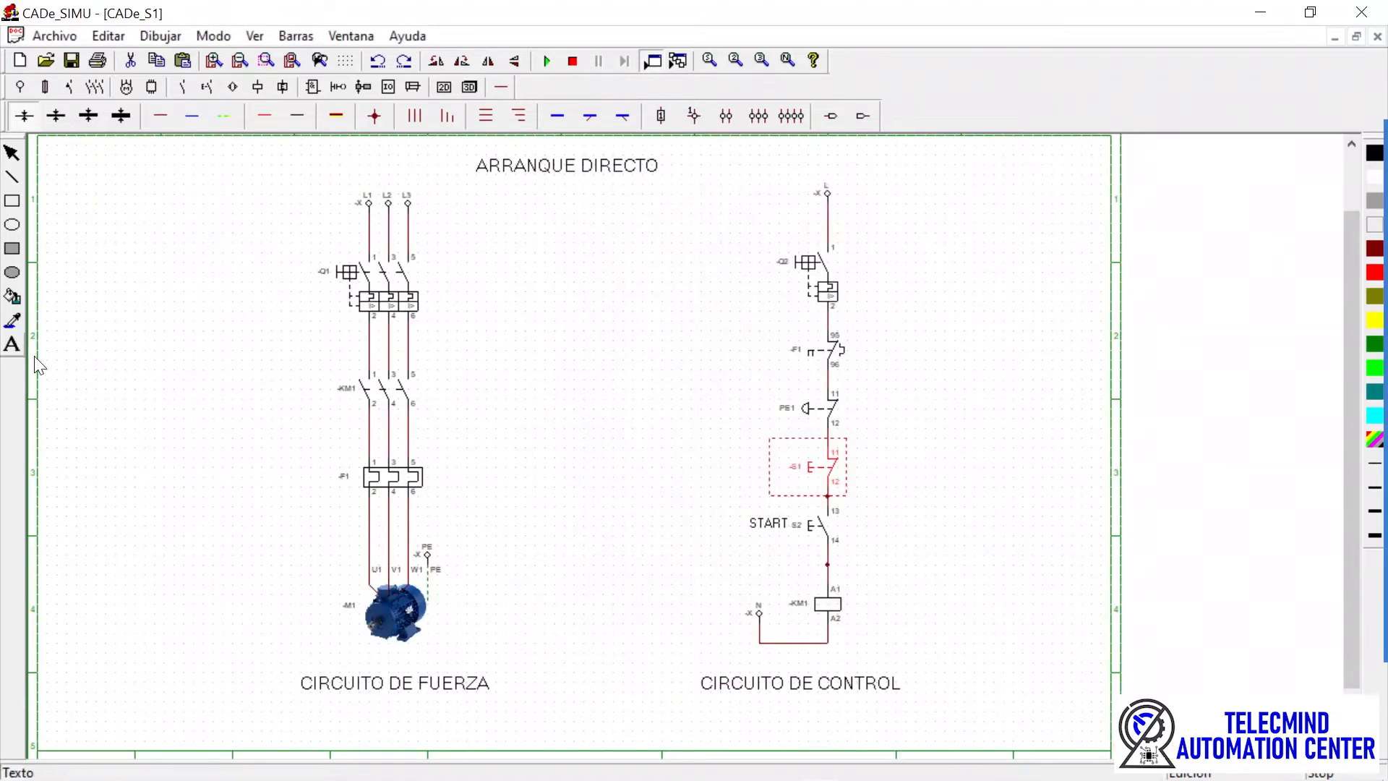
{"action": "left_click", "coordinate": [769, 522]}
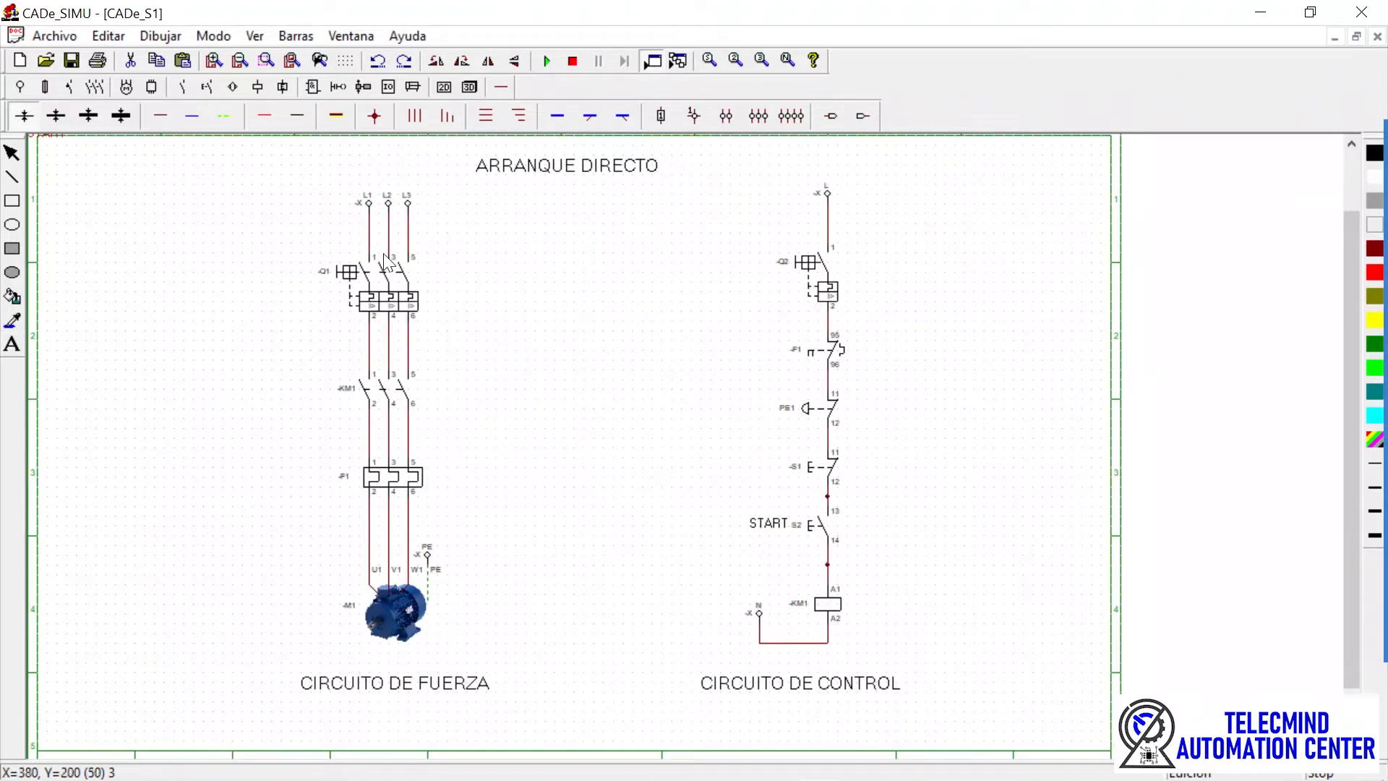
{"action": "scroll", "coordinate": [72, 183], "scroll_direction": "up", "scroll_amount": 1}
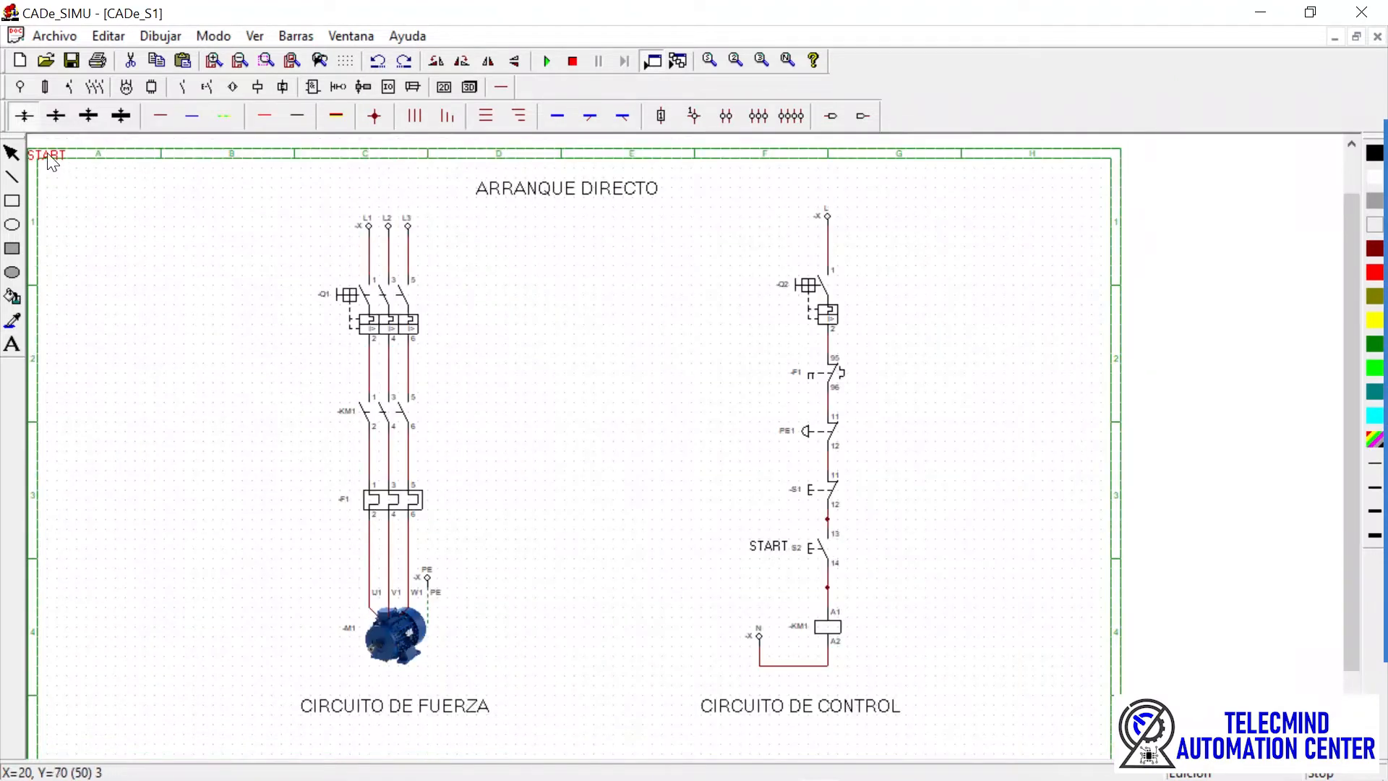
{"action": "left_click_drag", "start_coordinate": [64, 164], "coordinate": [767, 499]}
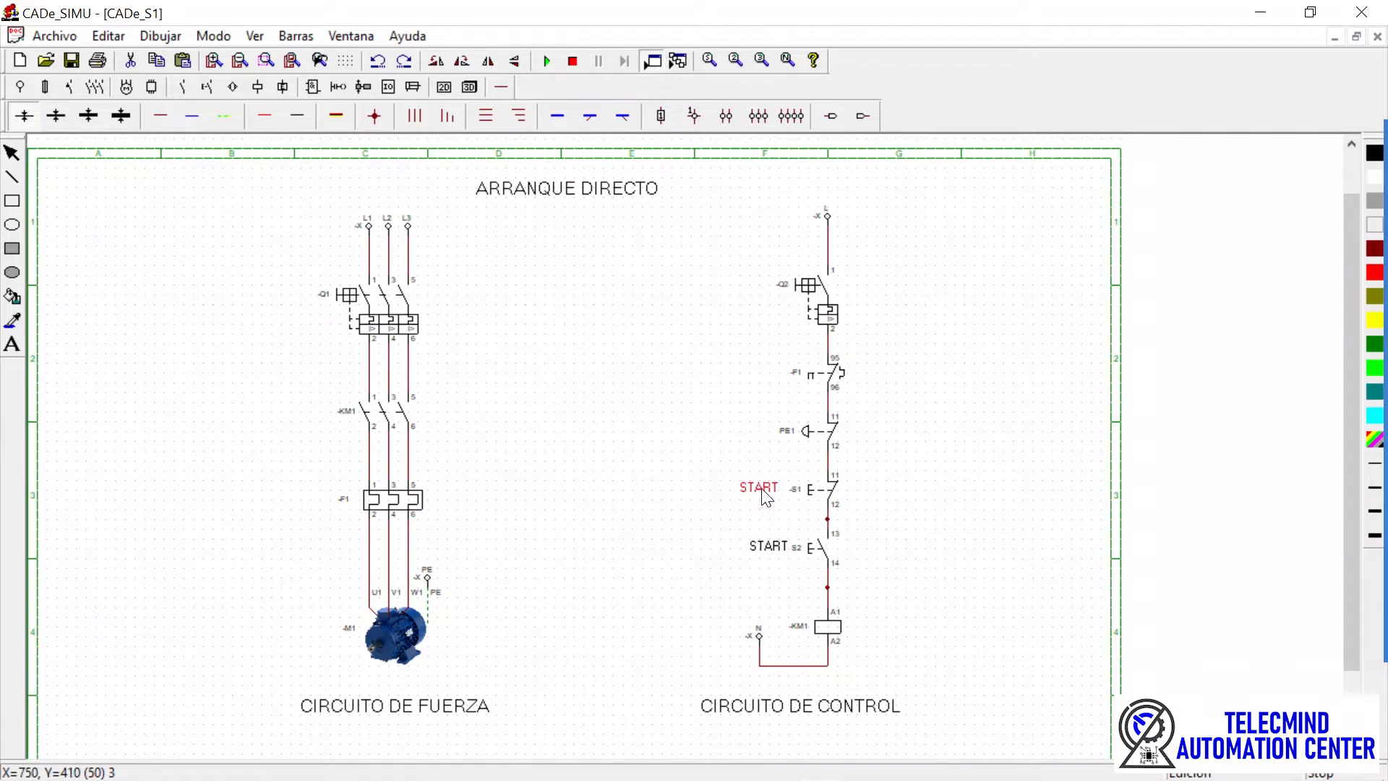
- Change the label beside pushbutton S1 to STOP and align it above the START label
{"action": "double_click", "coordinate": [767, 499]}
{"action": "left_click", "coordinate": [619, 385]}
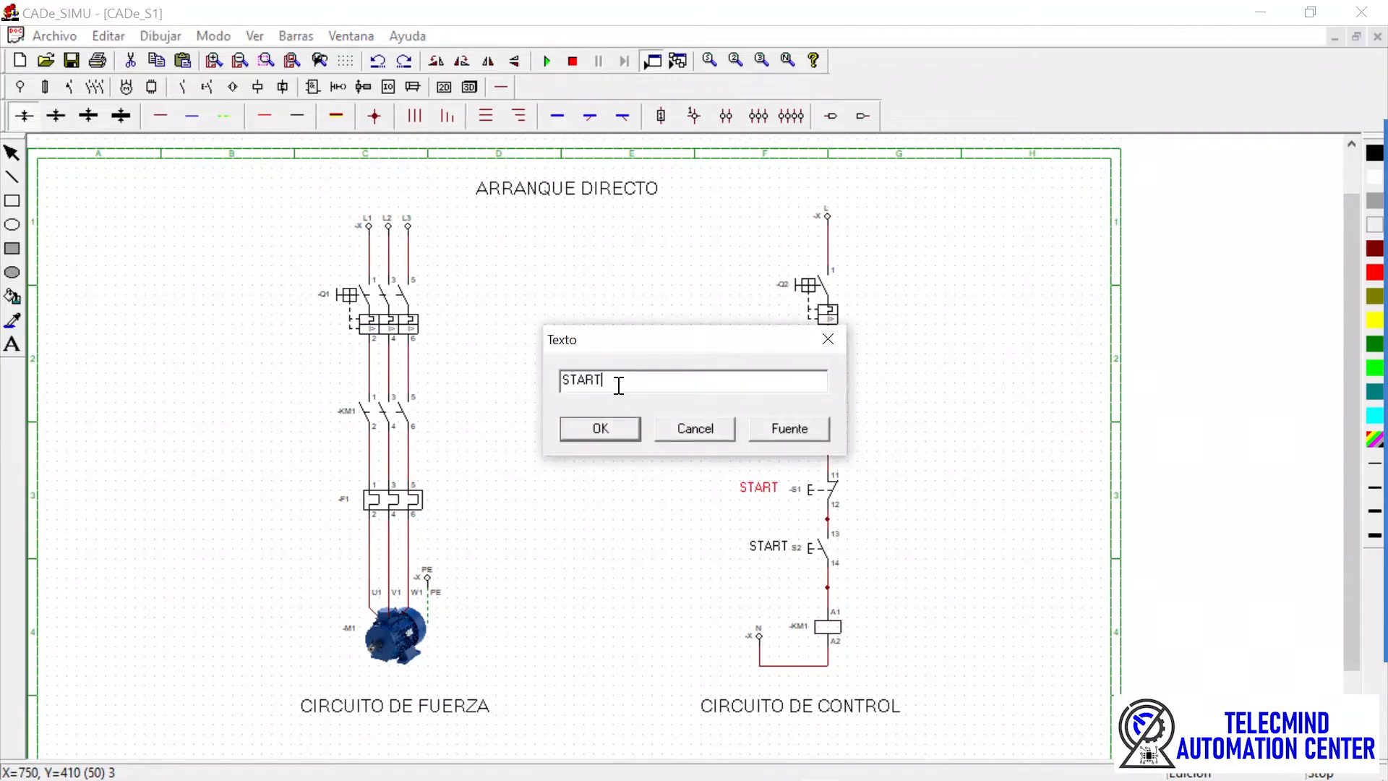
{"action": "type", "text": "OP"}
{"action": "key", "text": "Return"}
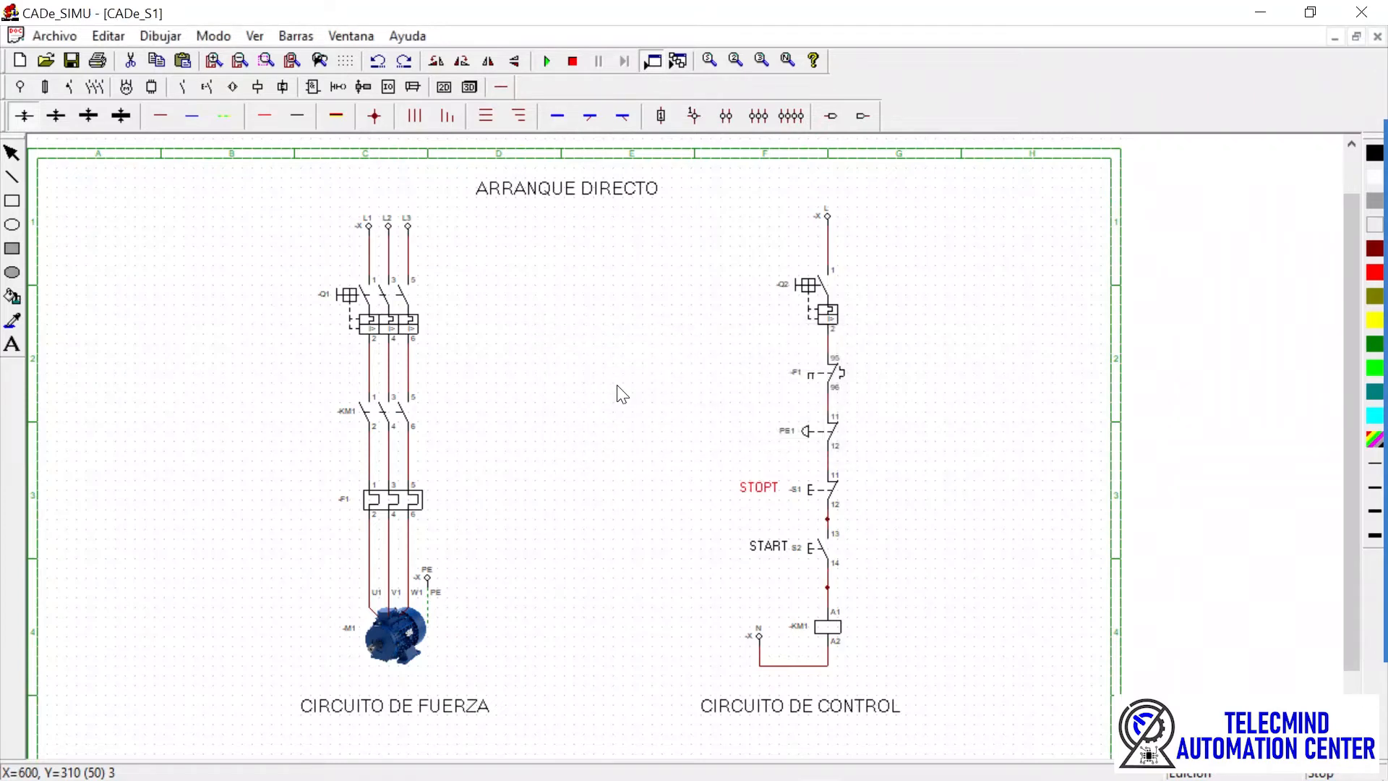
{"action": "left_click", "coordinate": [712, 531]}
{"action": "left_click", "coordinate": [756, 490]}
{"action": "left_click", "coordinate": [792, 505]}
{"action": "left_click", "coordinate": [897, 529]}
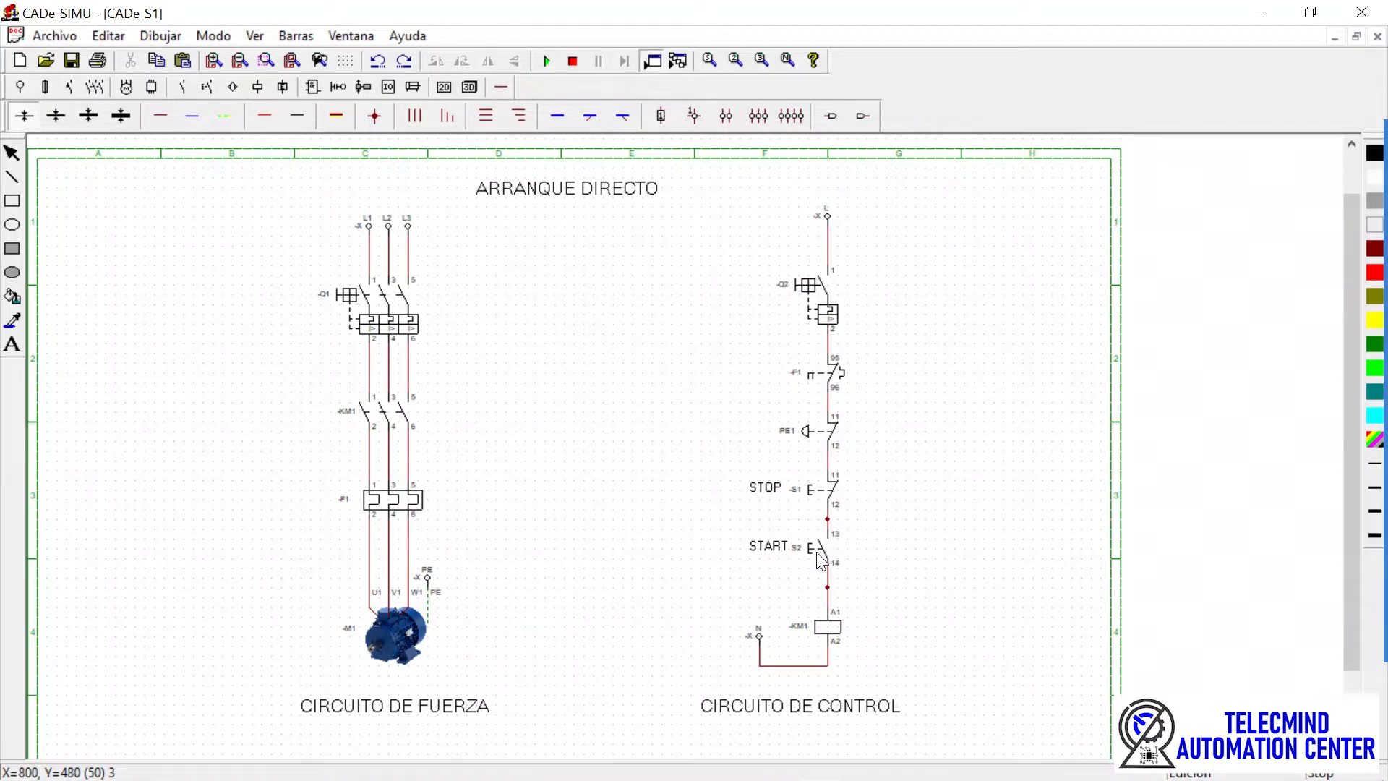
- Start the simulation and close breakers Q2 and Q1
{"action": "left_click", "coordinate": [547, 61]}
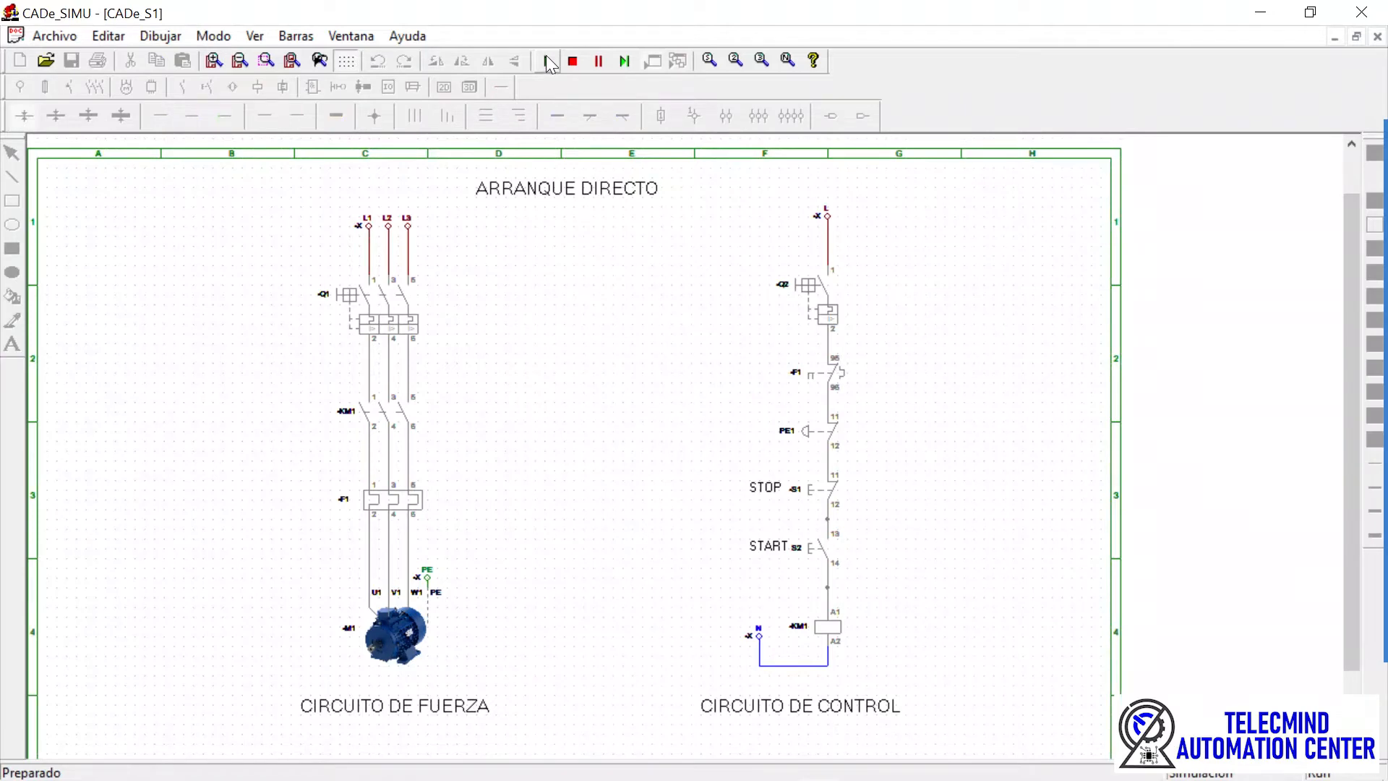
{"action": "left_click", "coordinate": [825, 292]}
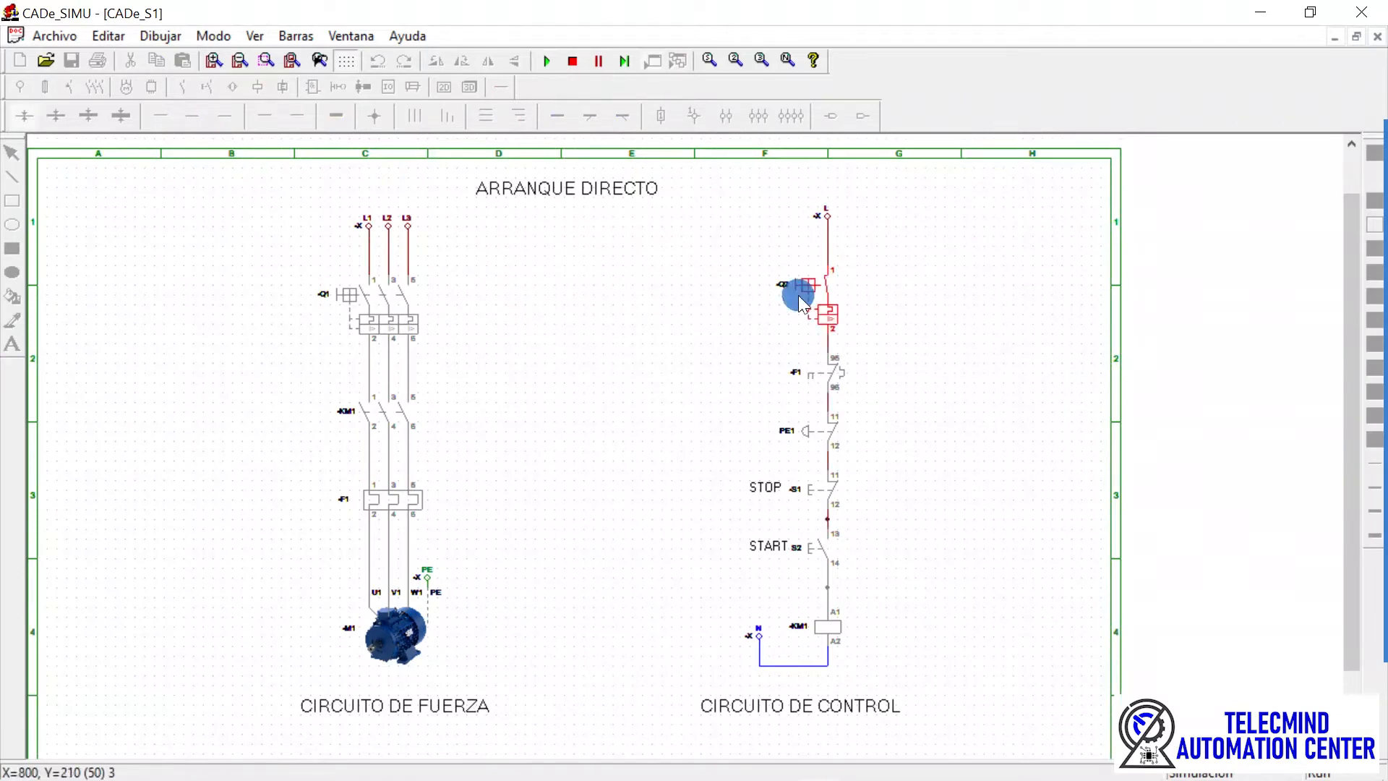
{"action": "left_click", "coordinate": [409, 325]}
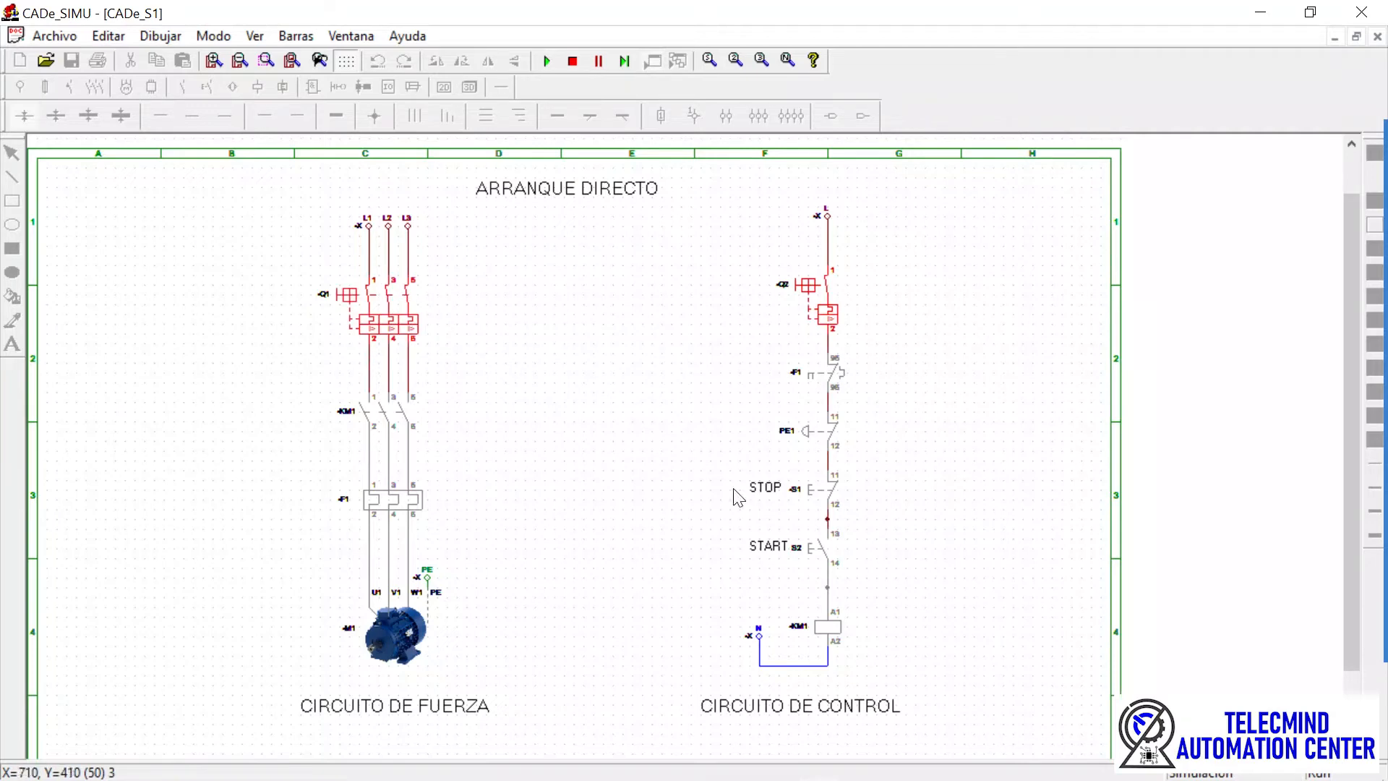
- Operate START pushbutton S2 repeatedly to test how contactor KM1 and the motor respond
{"action": "left_click", "coordinate": [815, 553]}
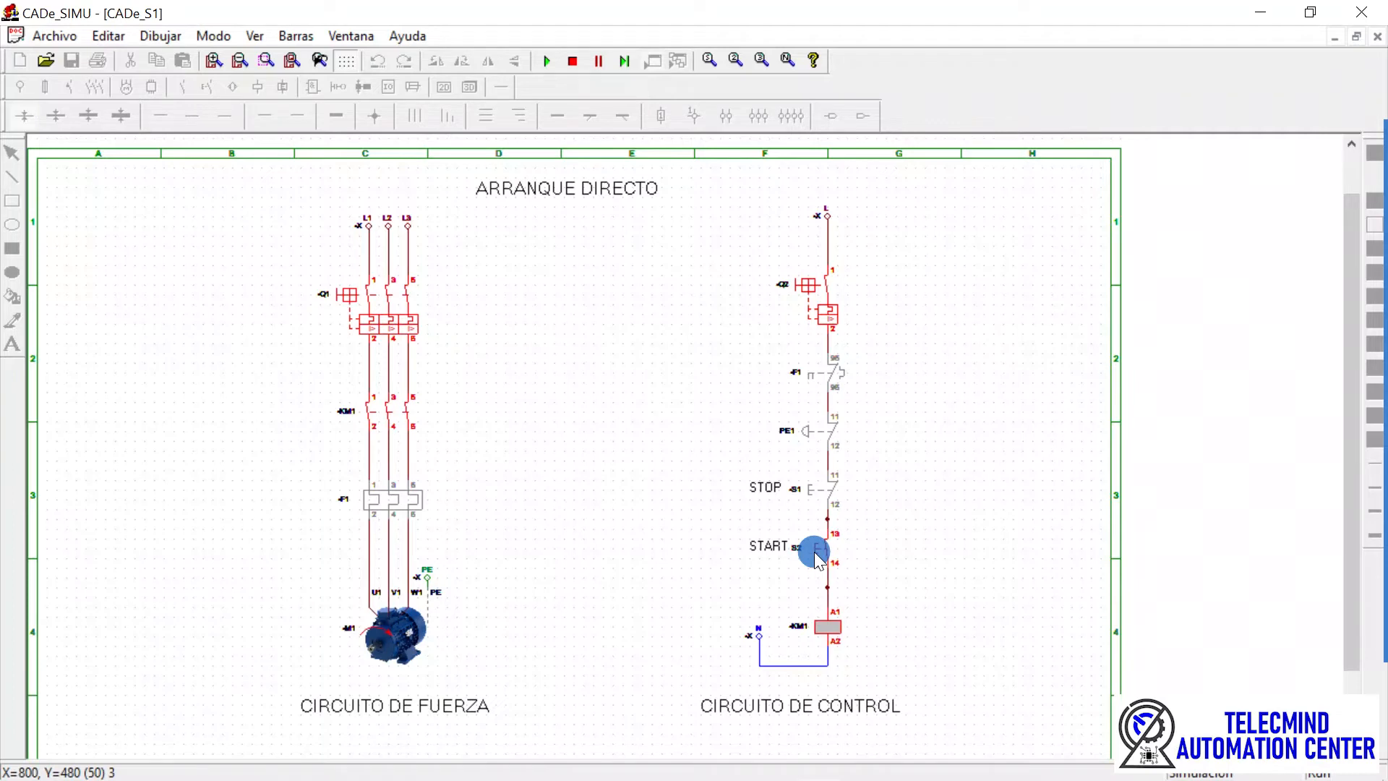
{"action": "left_click", "coordinate": [814, 553]}
{"action": "left_click", "coordinate": [816, 554]}
{"action": "left_click", "coordinate": [816, 554]}
{"action": "left_click", "coordinate": [816, 554]}
{"action": "left_click", "coordinate": [816, 554]}
{"action": "left_click", "coordinate": [869, 532]}
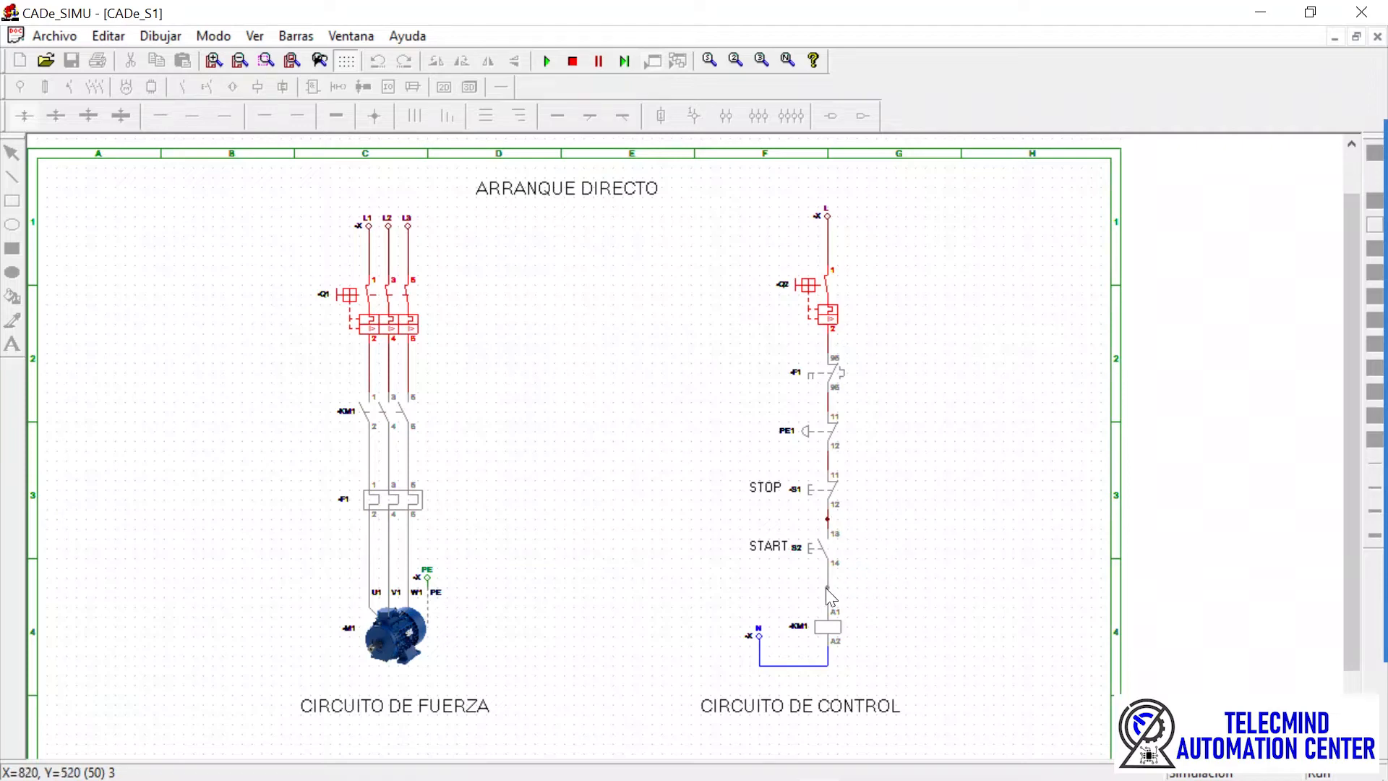
- Test the START pushbutton S2 a few more times and stop the simulation
{"action": "left_click", "coordinate": [821, 555]}
{"action": "left_click", "coordinate": [818, 551]}
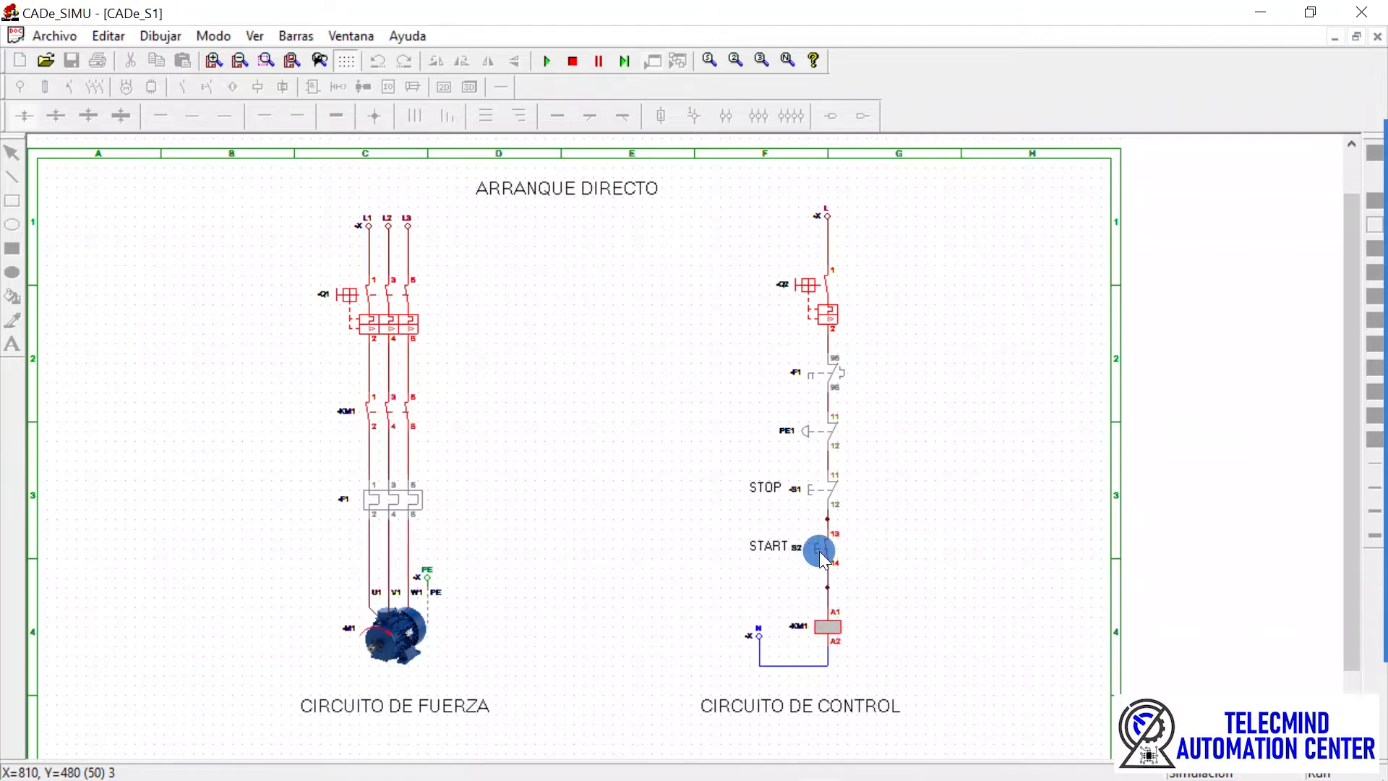
{"action": "left_click", "coordinate": [818, 551]}
{"action": "left_click", "coordinate": [819, 551]}
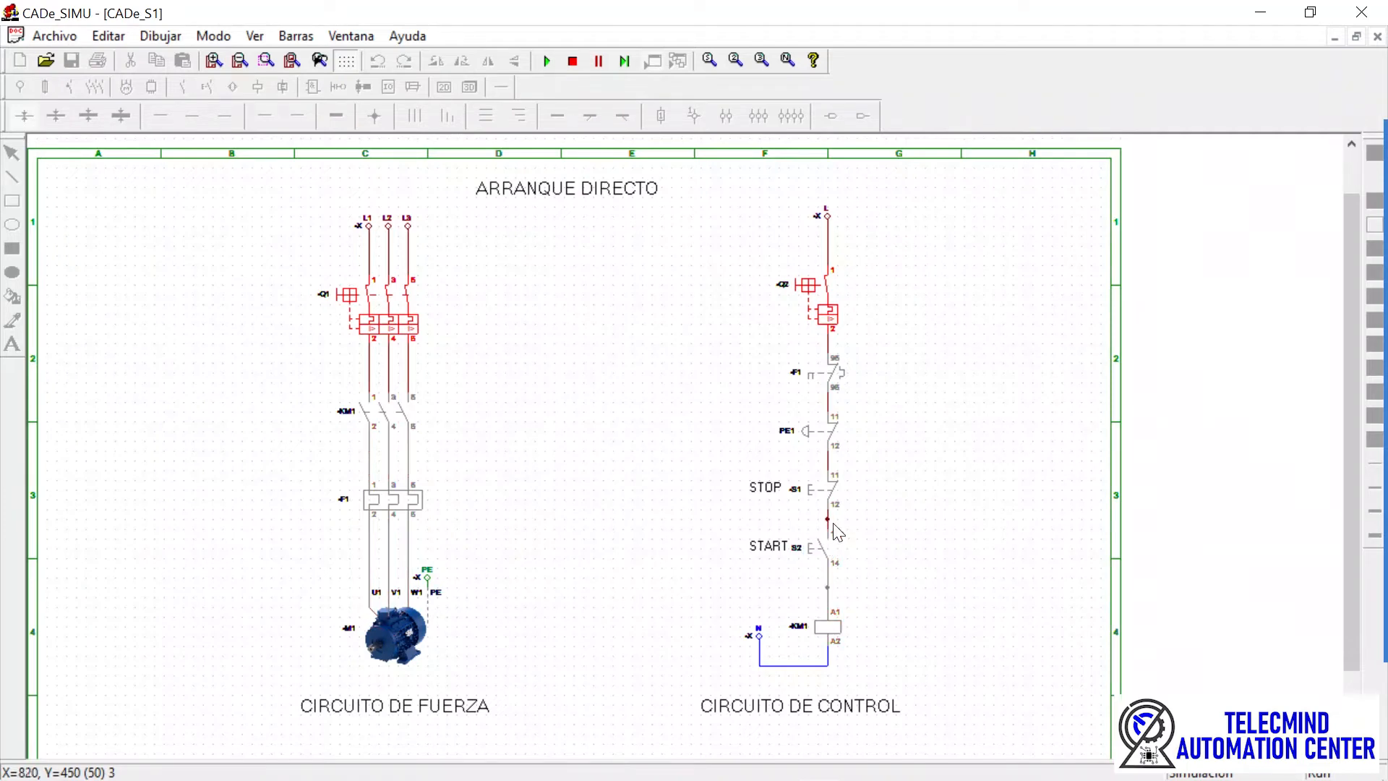
{"action": "left_click", "coordinate": [572, 61]}
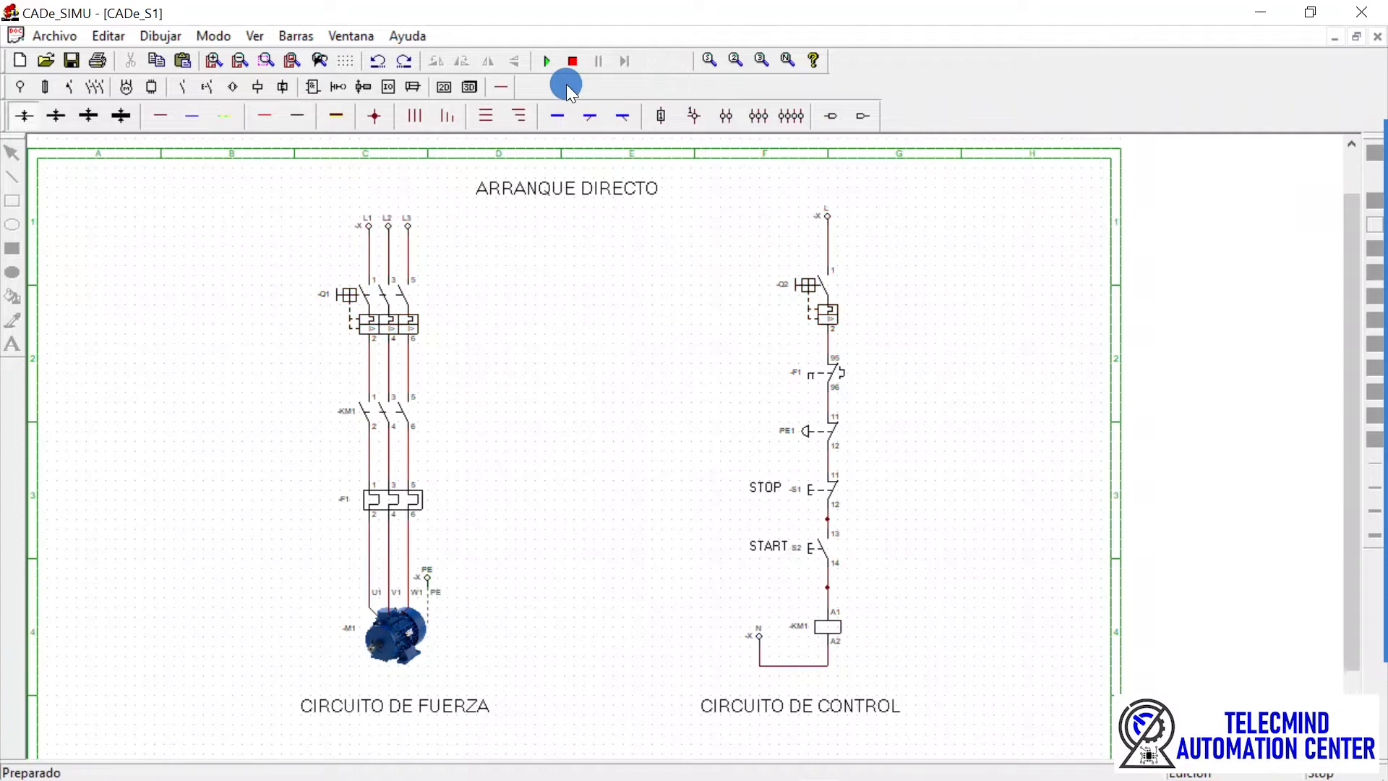
- Draw a wire loop around START pushbutton S2, joining the nodes above and below it
{"action": "left_click", "coordinate": [159, 121]}
{"action": "left_click", "coordinate": [839, 524]}
{"action": "left_click_drag", "start_coordinate": [838, 525], "coordinate": [886, 520]}
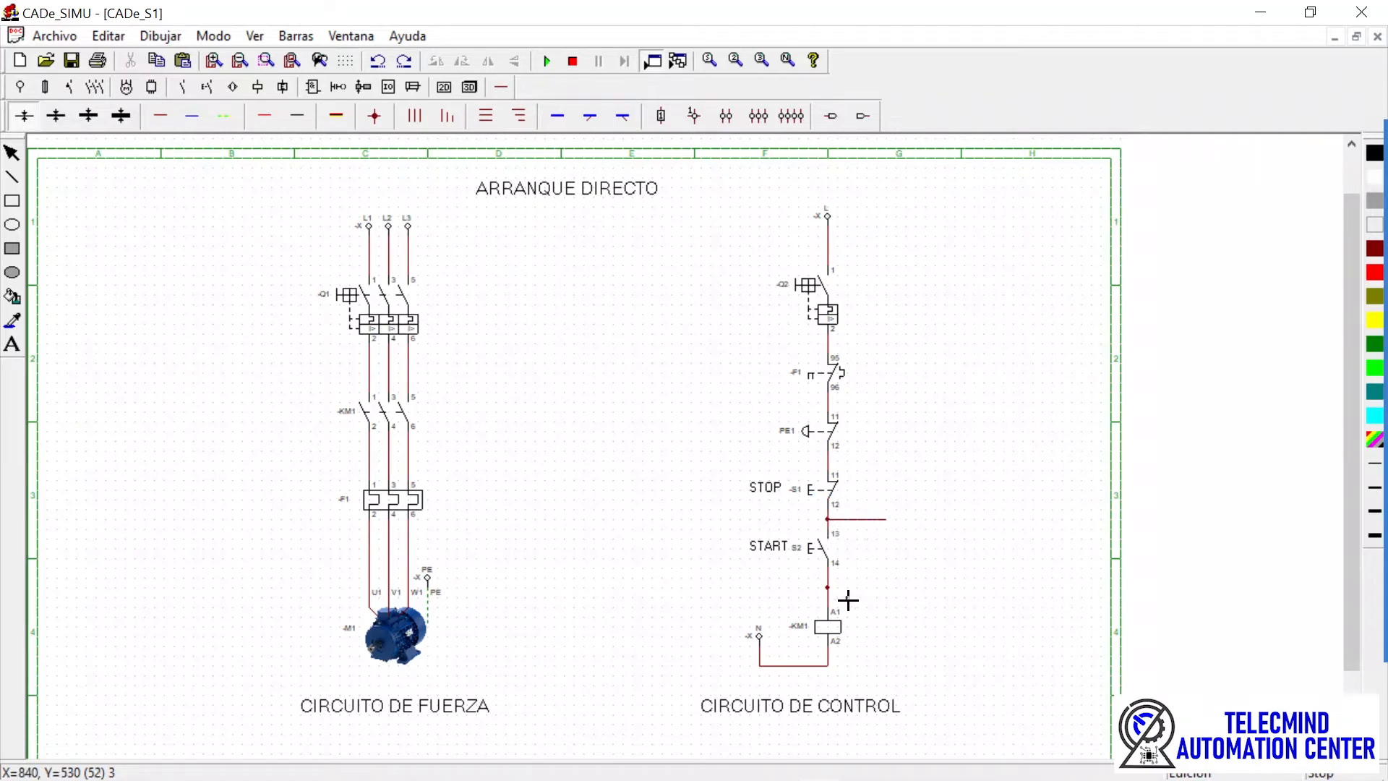
{"action": "left_click_drag", "start_coordinate": [834, 592], "coordinate": [898, 588]}
{"action": "left_click_drag", "start_coordinate": [890, 527], "coordinate": [902, 589]}
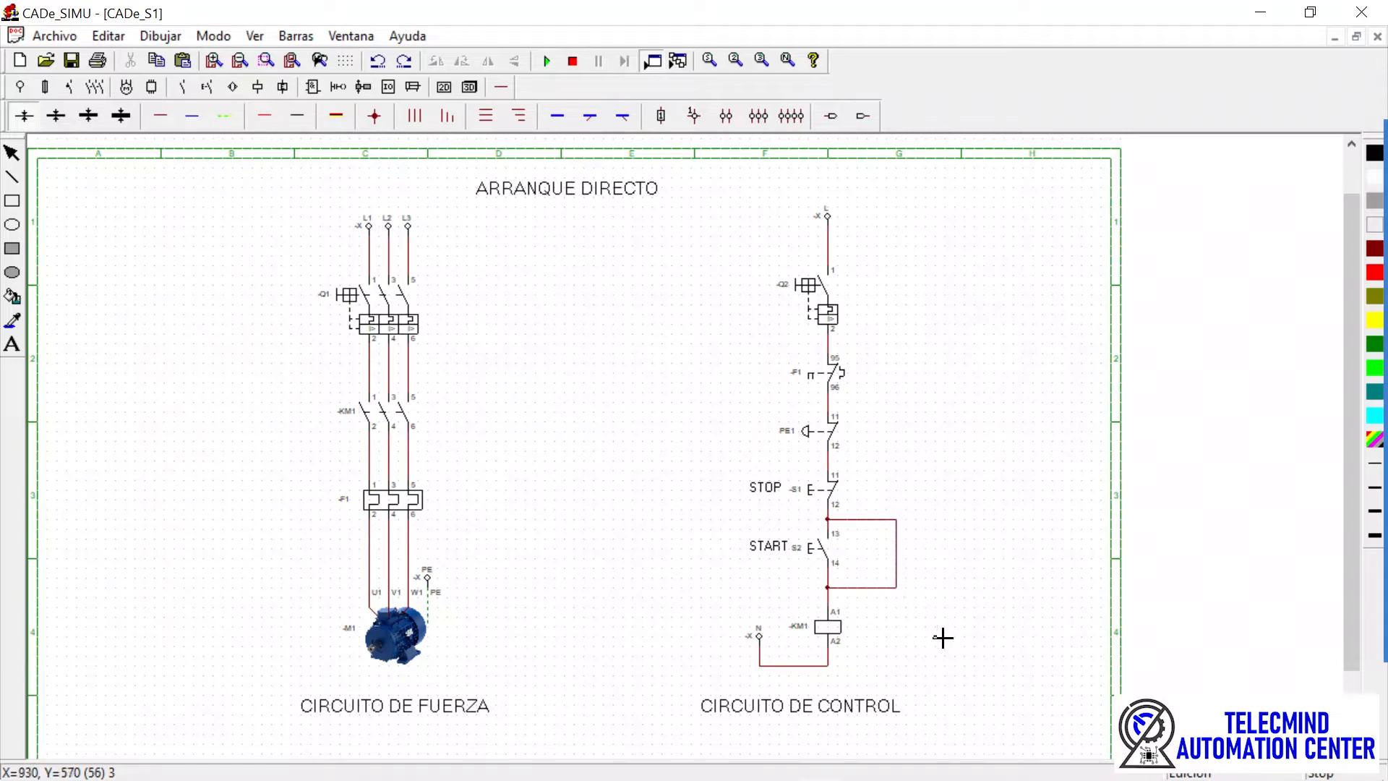
- Simulate the circuit with the wire bypass by closing breakers Q2 and Q1, then open both and stop the simulation
{"action": "left_click", "coordinate": [547, 62]}
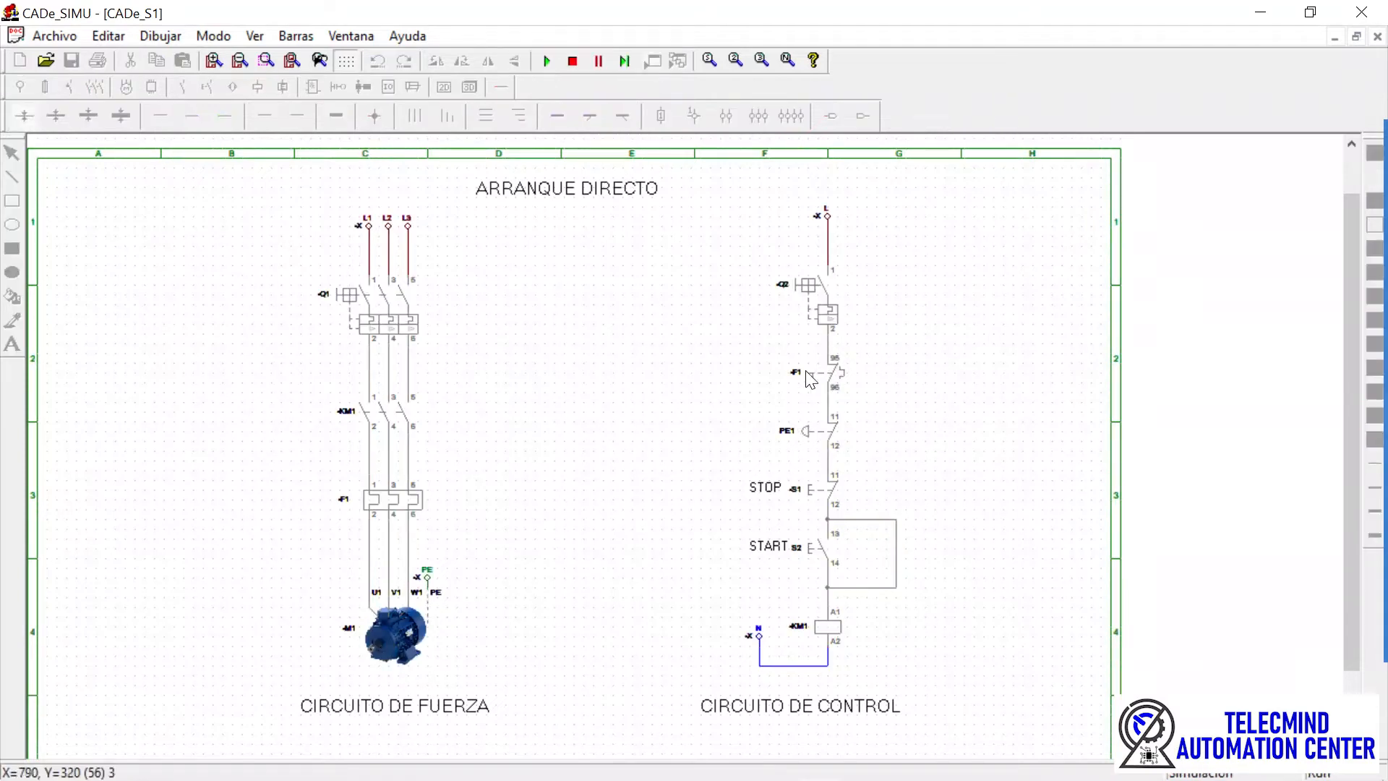
{"action": "left_click", "coordinate": [810, 303]}
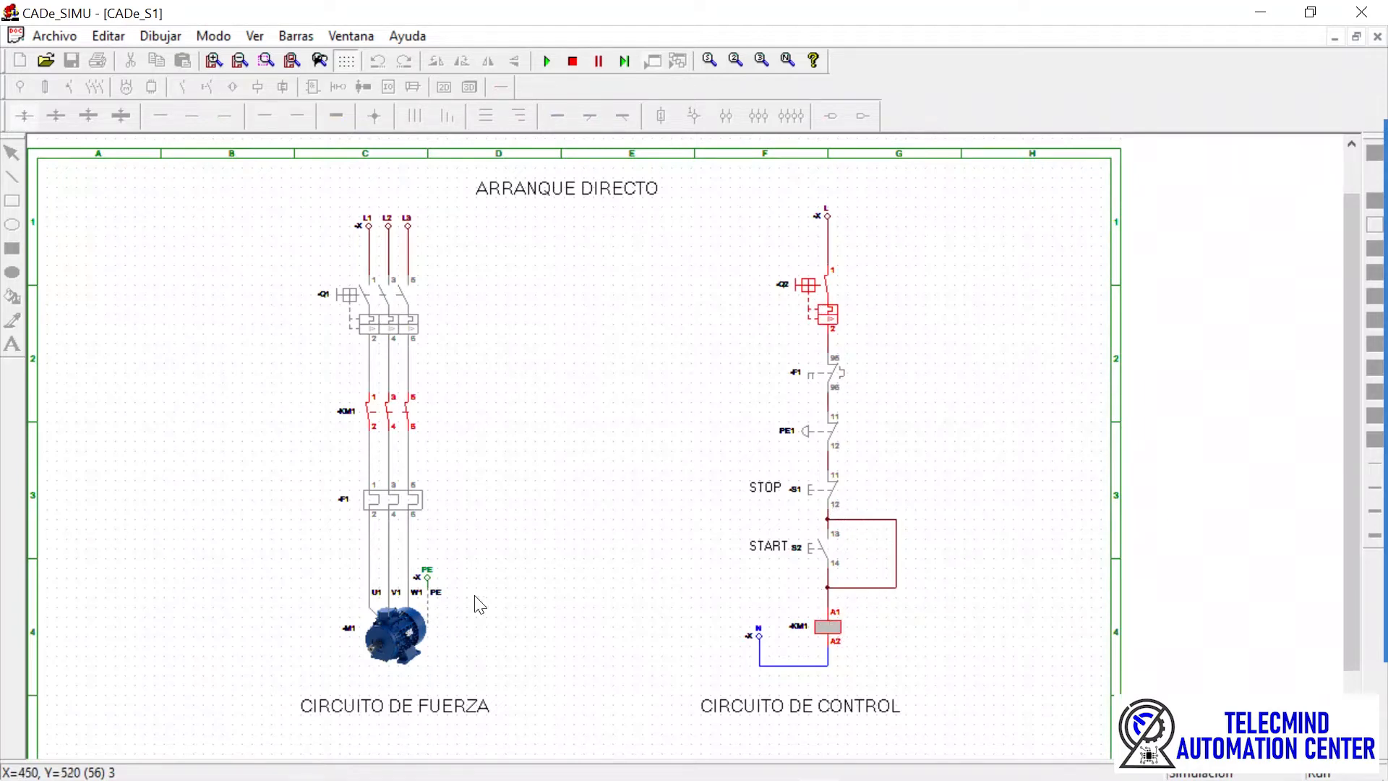
{"action": "left_click", "coordinate": [376, 293]}
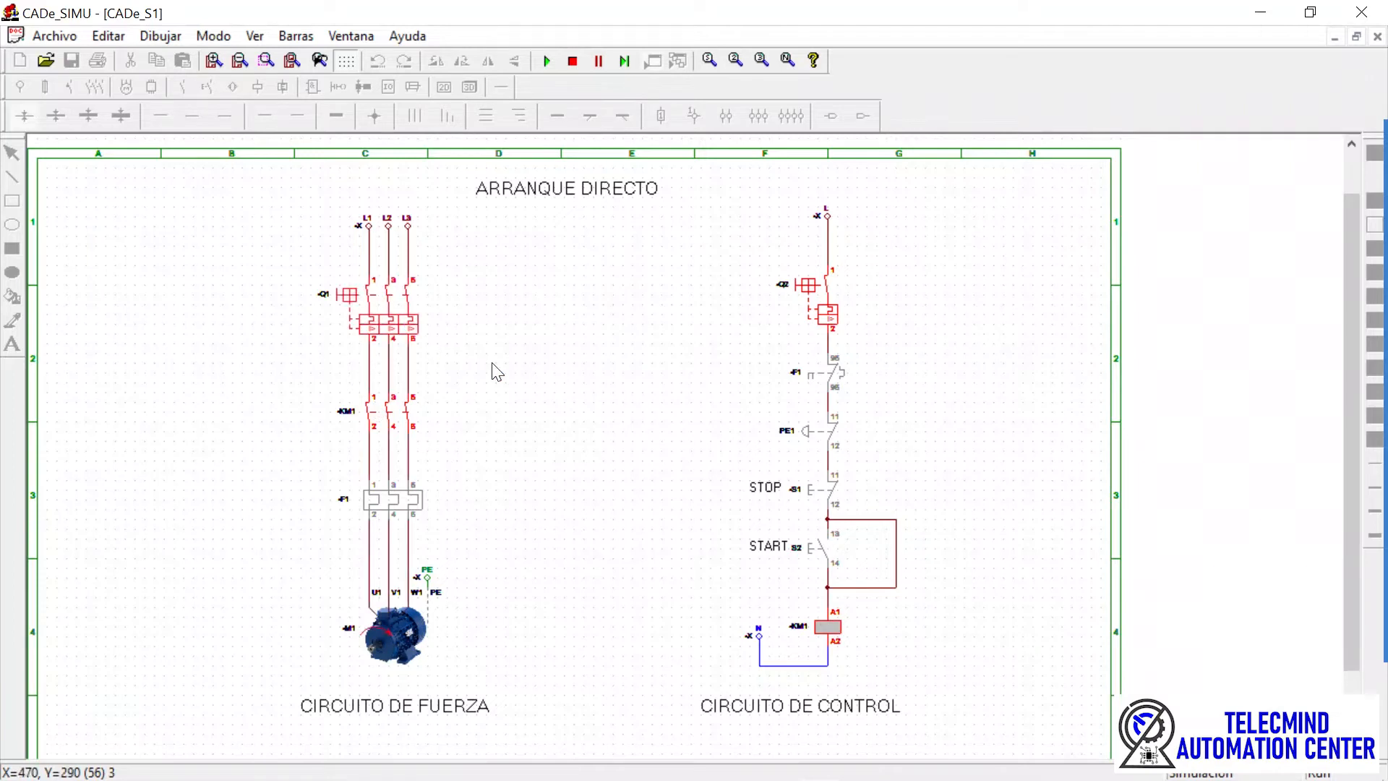
{"action": "left_click", "coordinate": [391, 315]}
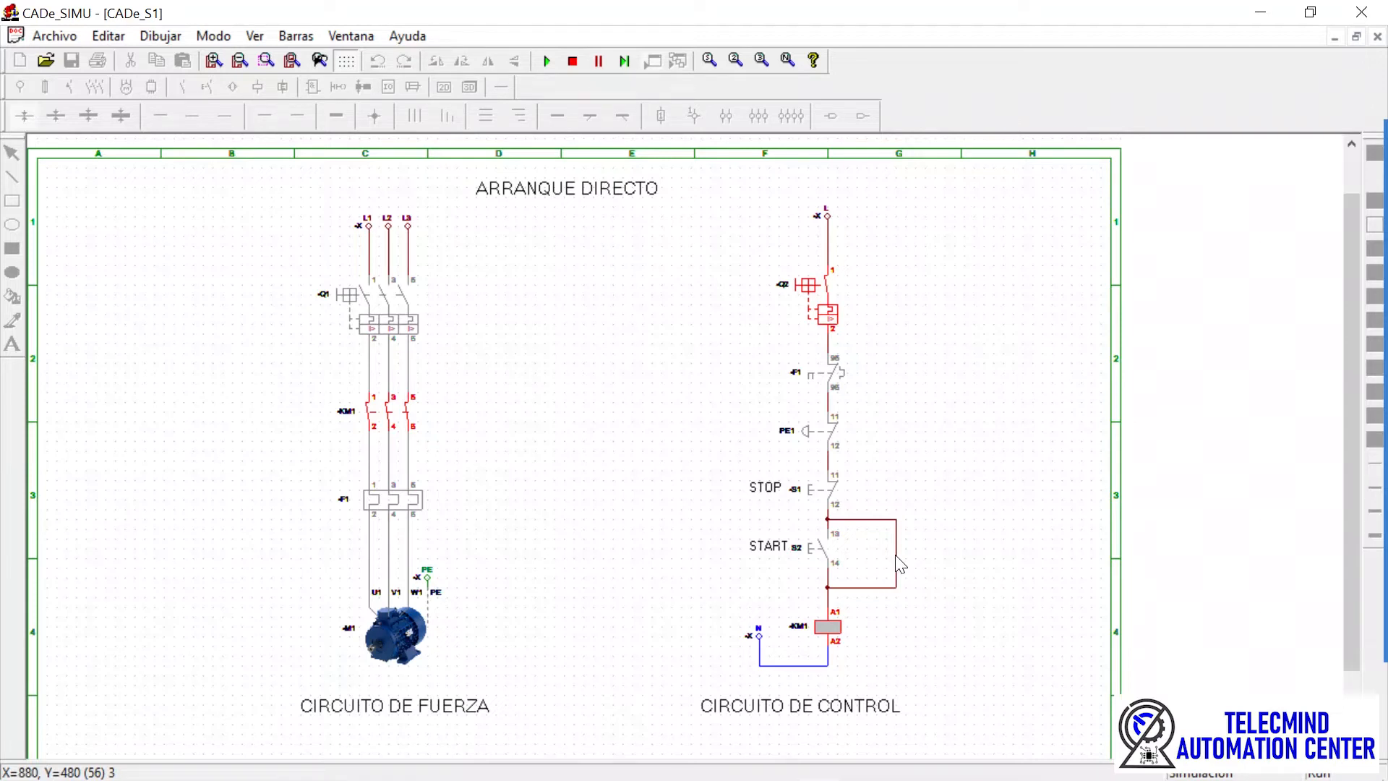
{"action": "left_click", "coordinate": [847, 304]}
{"action": "left_click", "coordinate": [572, 61]}
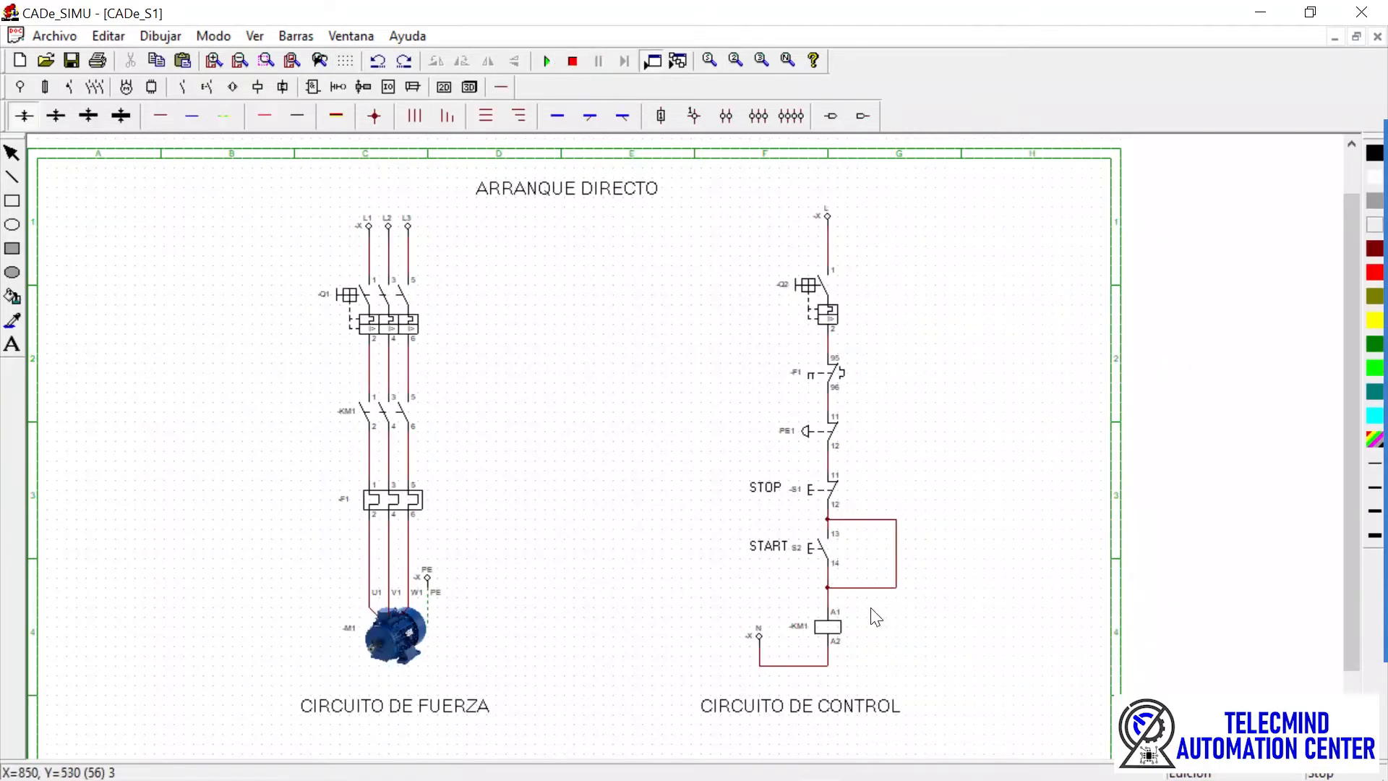
- Delete the vertical section of the wire loop beside START pushbutton S2, keeping the two horizontal branches
{"action": "left_click", "coordinate": [898, 554]}
{"action": "key", "text": "Delete"}
{"action": "left_click", "coordinate": [825, 559]}
- Simulate the opened branch by closing breaker Q2 and operating START pushbutton S2 repeatedly, then stop the simulation
{"action": "left_click", "coordinate": [548, 64]}
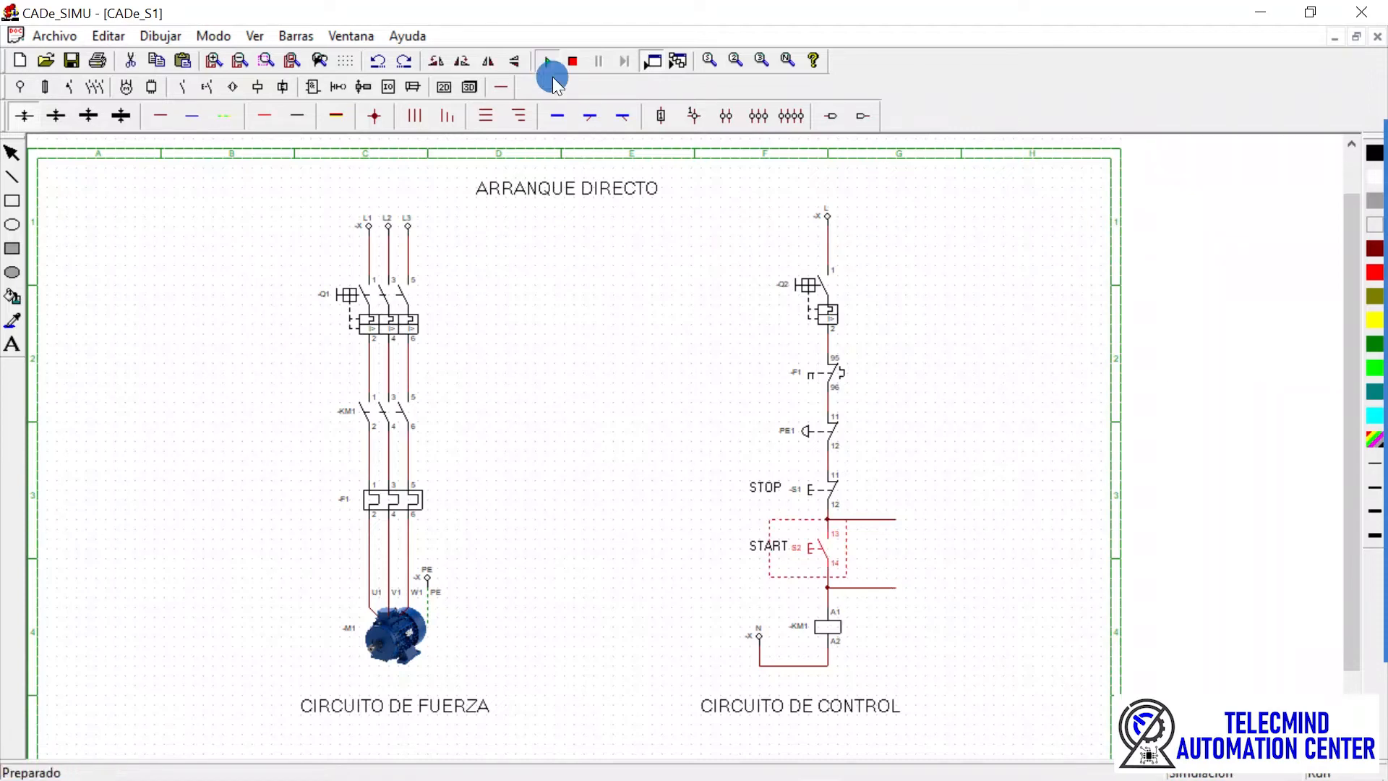
{"action": "left_click", "coordinate": [832, 302]}
{"action": "left_click", "coordinate": [822, 552]}
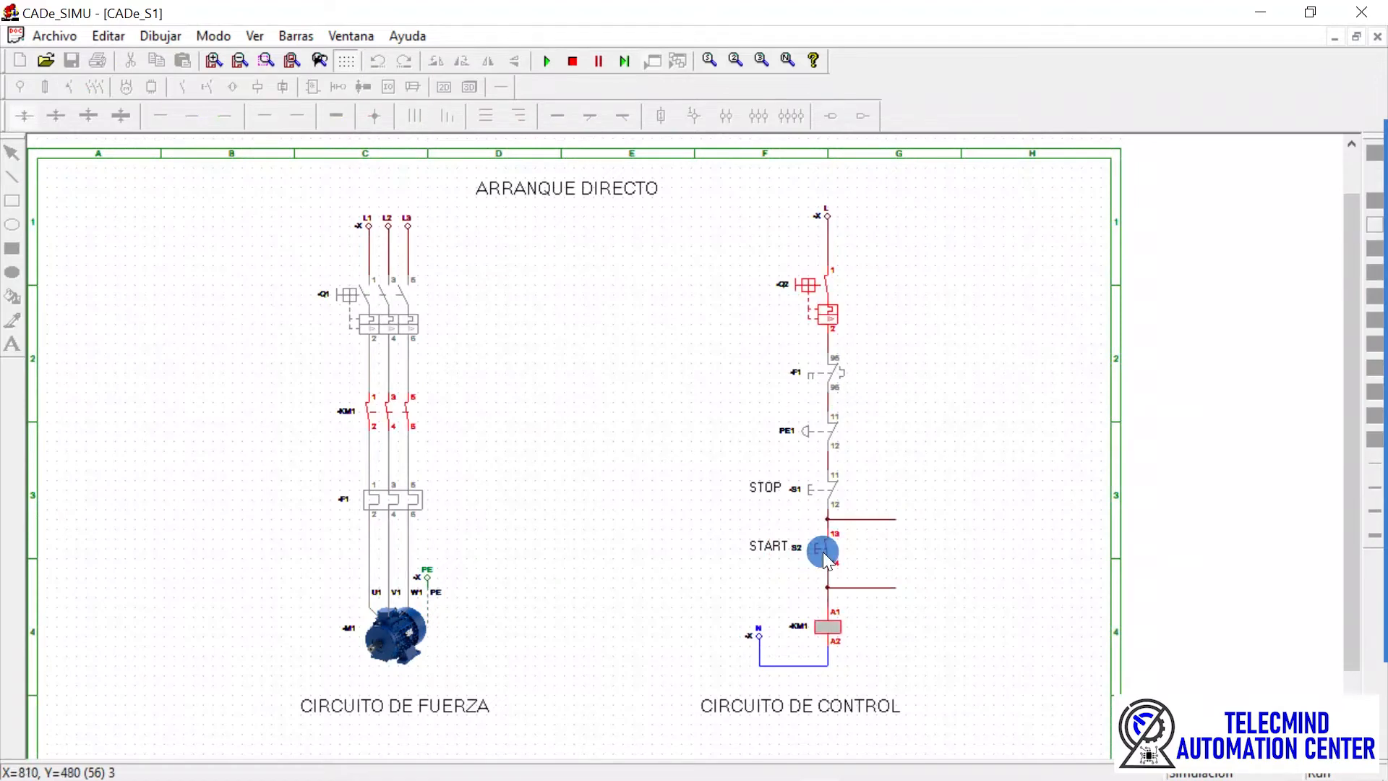
{"action": "left_click", "coordinate": [823, 552]}
{"action": "left_click", "coordinate": [823, 552]}
{"action": "left_click", "coordinate": [823, 552]}
{"action": "left_click", "coordinate": [901, 556]}
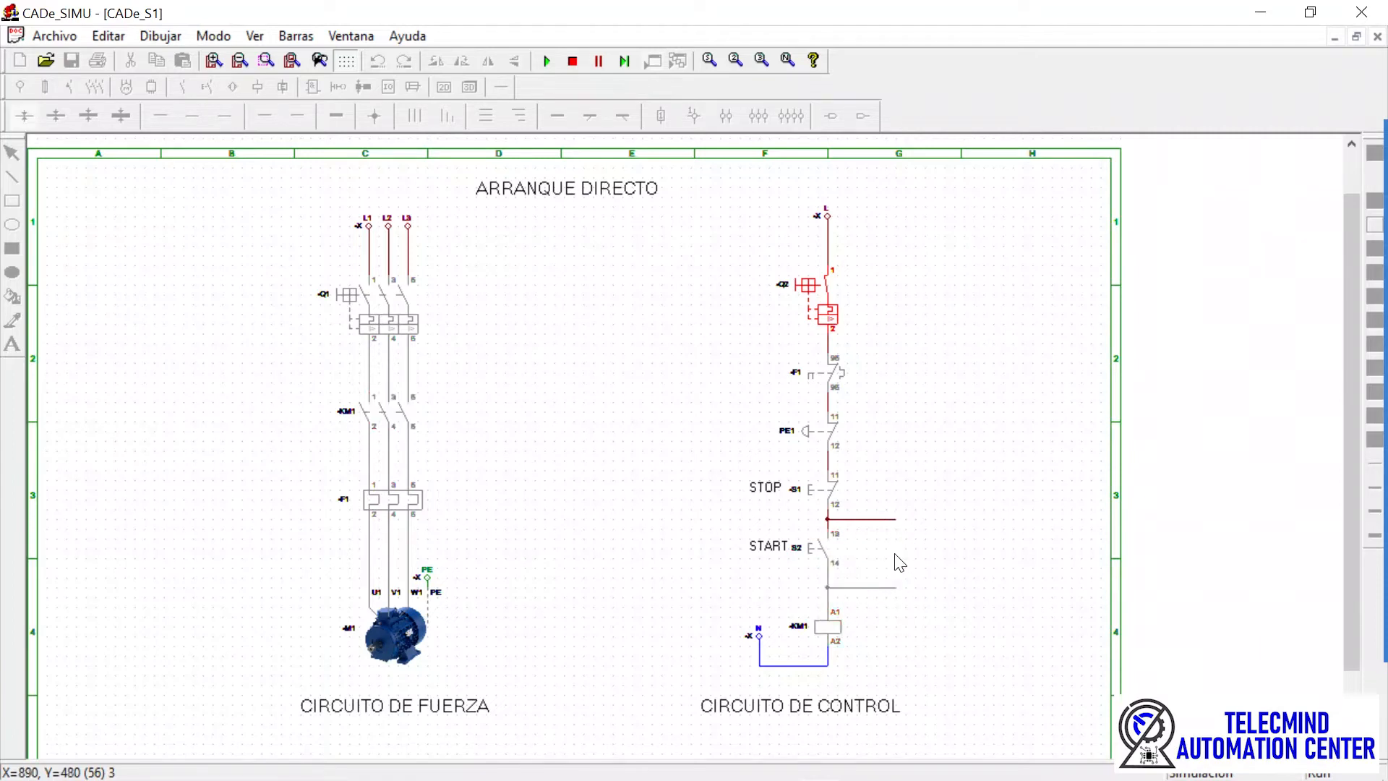
{"action": "left_click", "coordinate": [572, 61]}
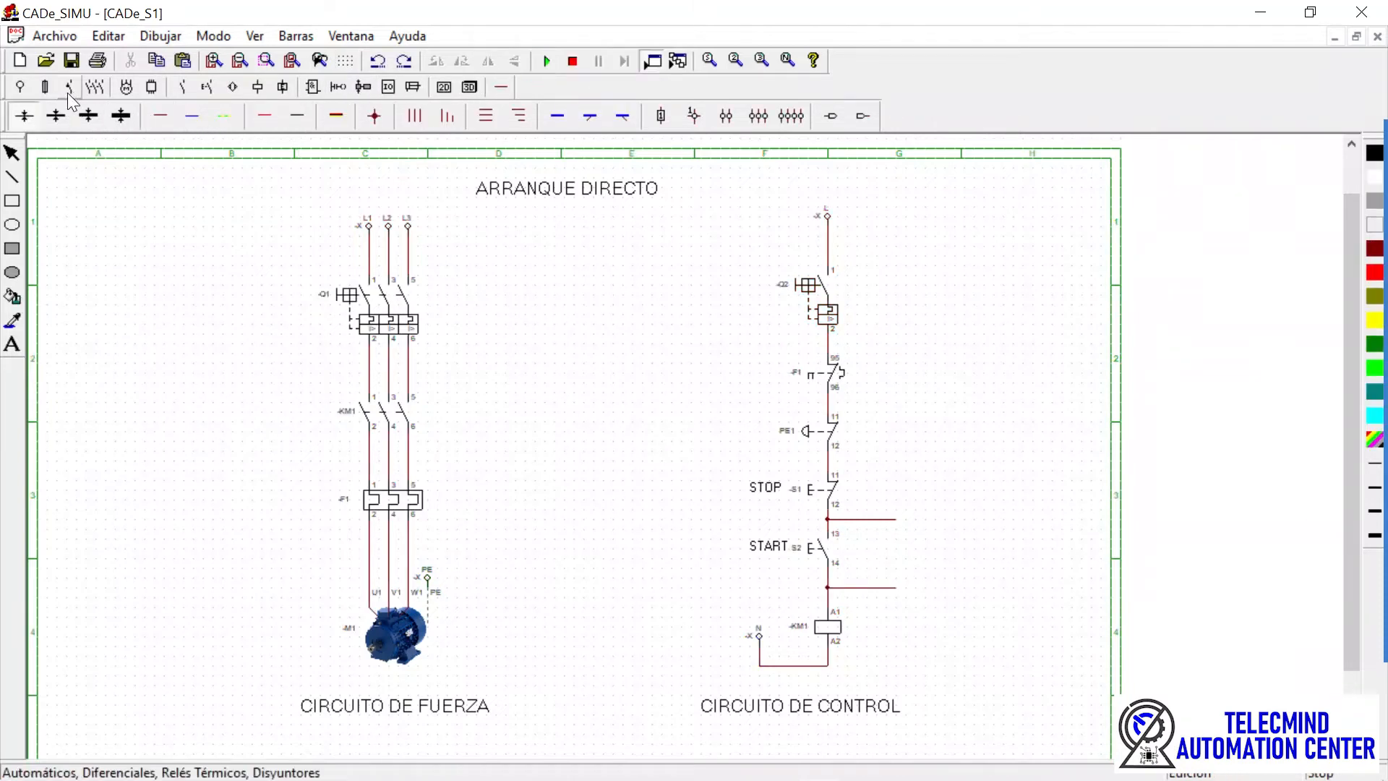
- Place a normally open auxiliary contact in parallel with START pushbutton S2 and wire both its terminals to the open branches
{"action": "left_click", "coordinate": [181, 88]}
{"action": "left_click", "coordinate": [20, 116]}
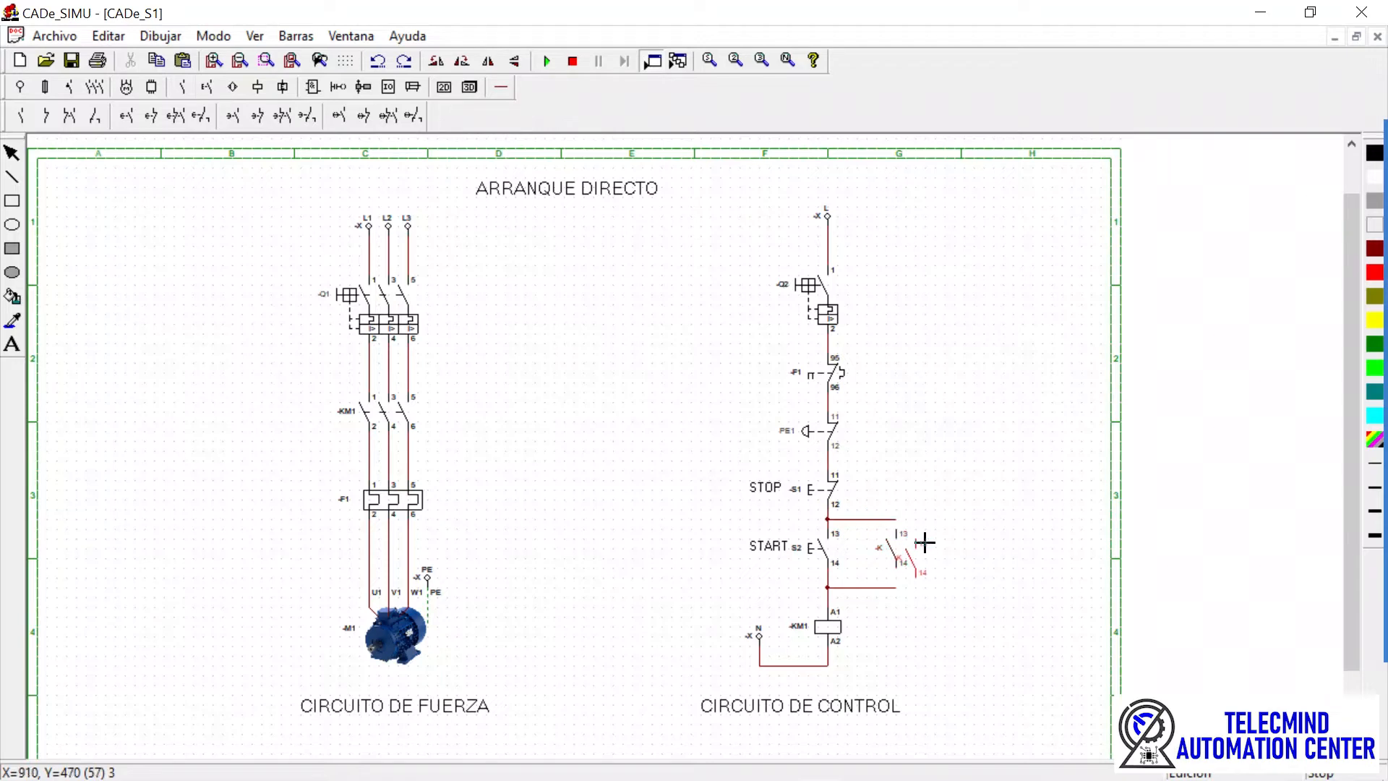
{"action": "left_click", "coordinate": [897, 547]}
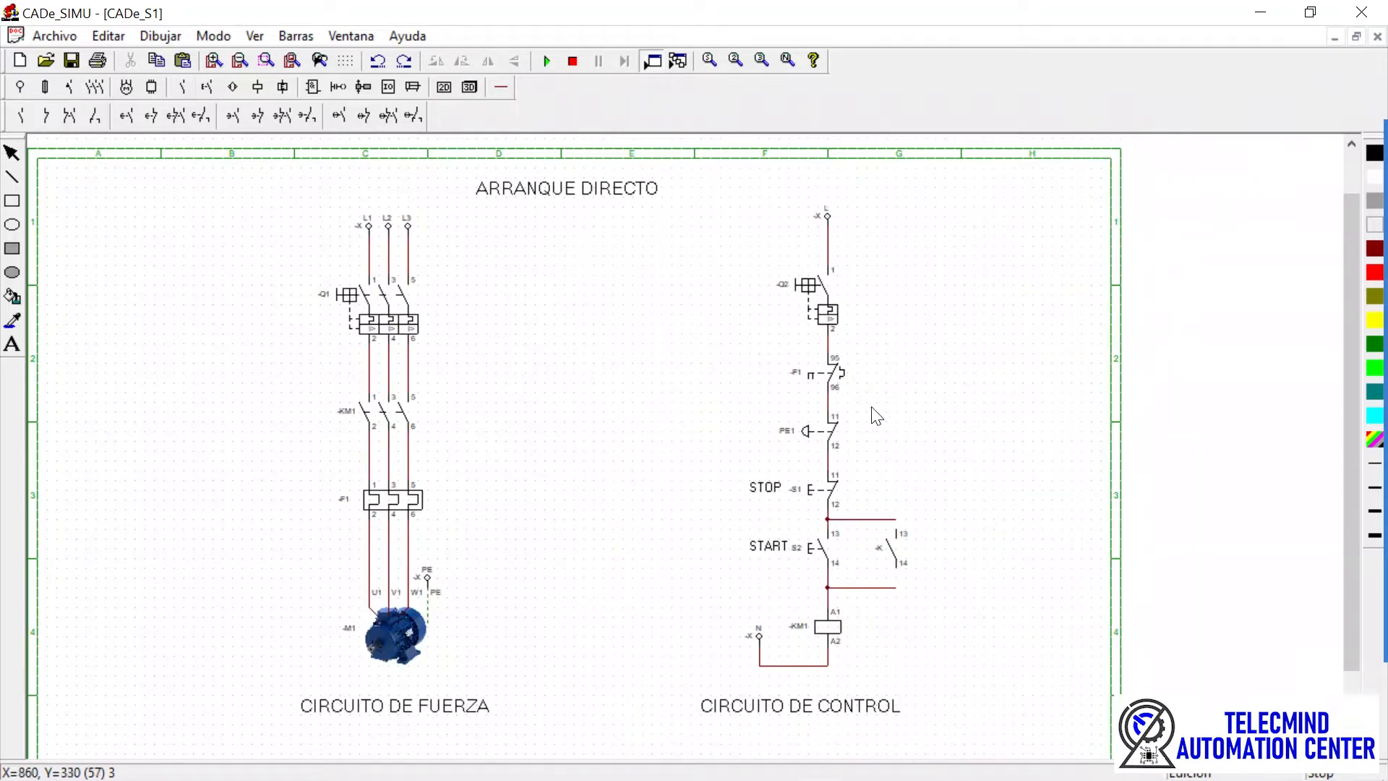
{"action": "left_click", "coordinate": [503, 86]}
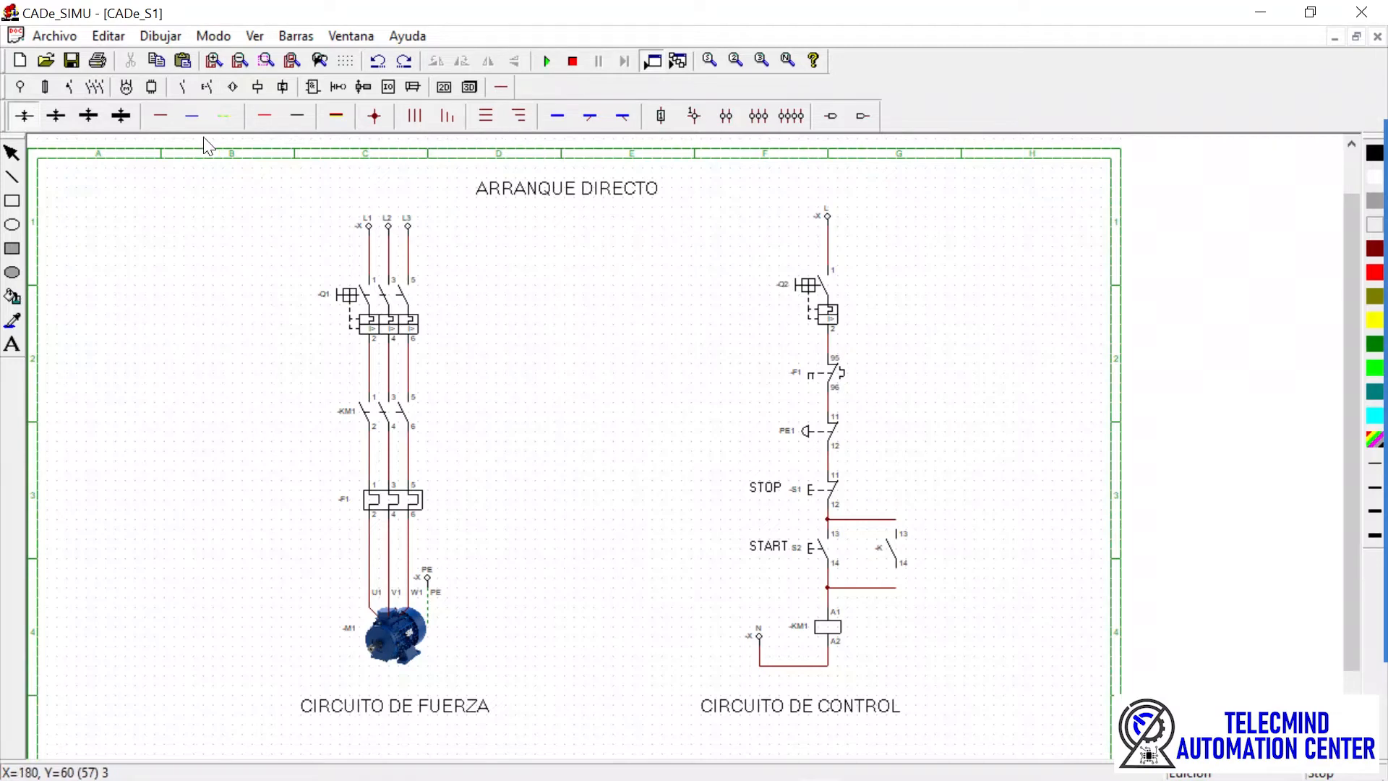
{"action": "left_click", "coordinate": [161, 116]}
{"action": "left_click", "coordinate": [896, 519]}
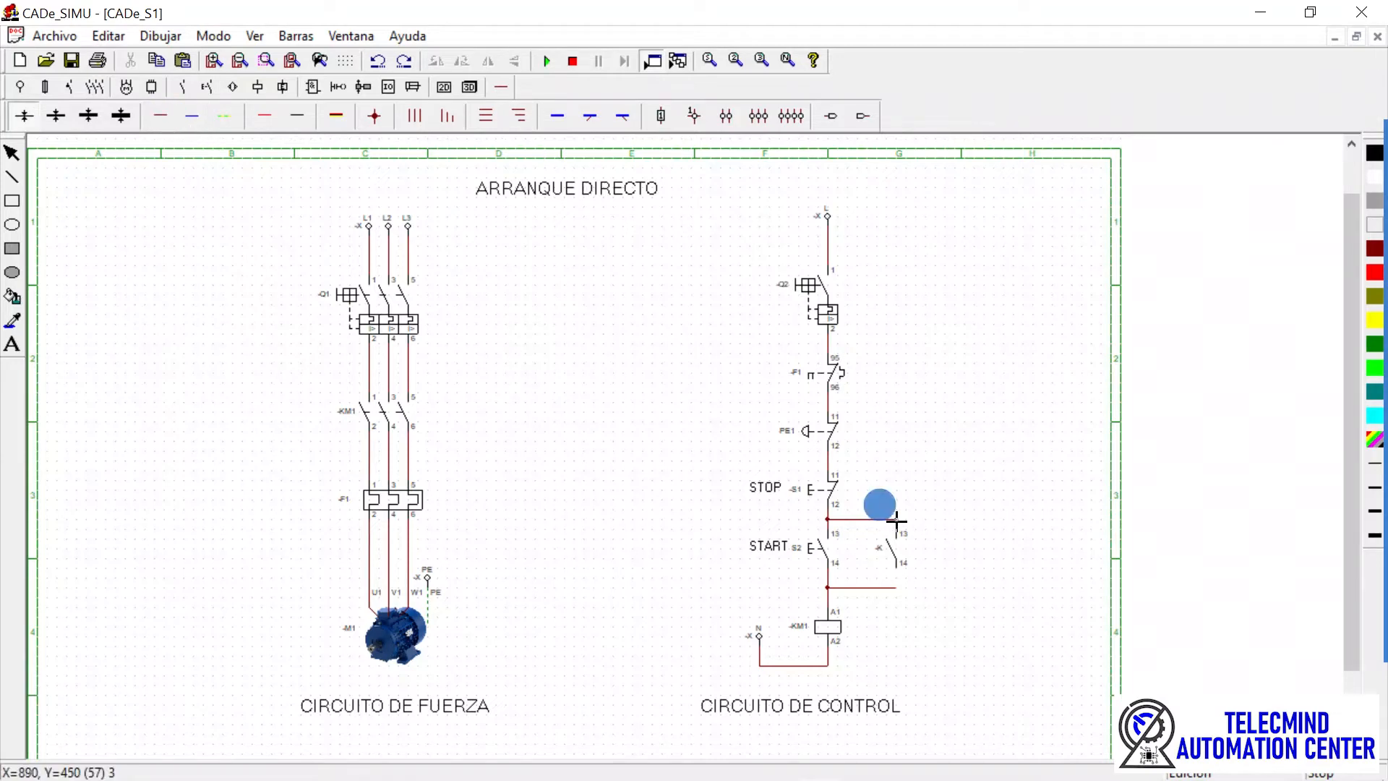
{"action": "left_click", "coordinate": [898, 569]}
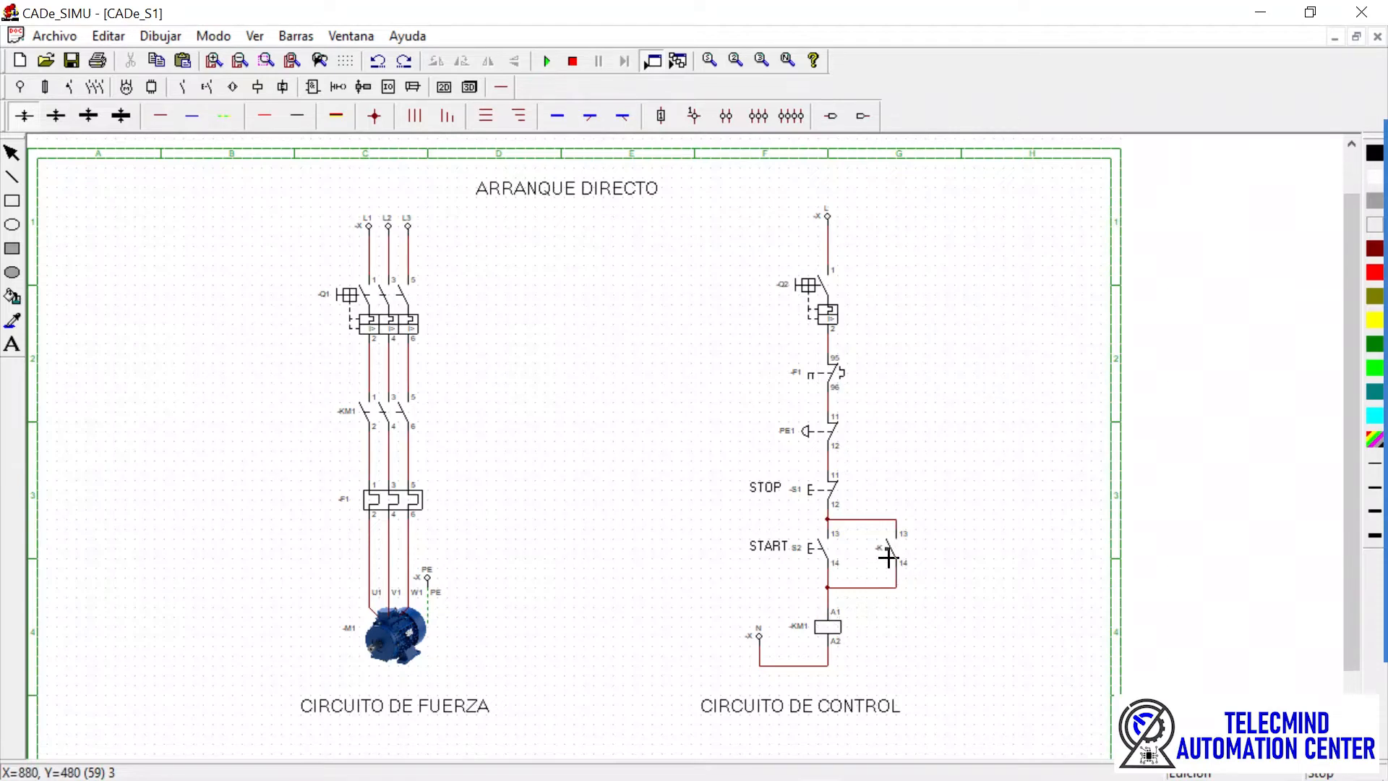
- Simulate the unnamed auxiliary contact by closing breaker Q2 and operating START pushbutton S2 repeatedly, then stop the simulation
{"action": "left_click", "coordinate": [543, 60]}
{"action": "left_click", "coordinate": [821, 294]}
{"action": "left_click", "coordinate": [820, 546]}
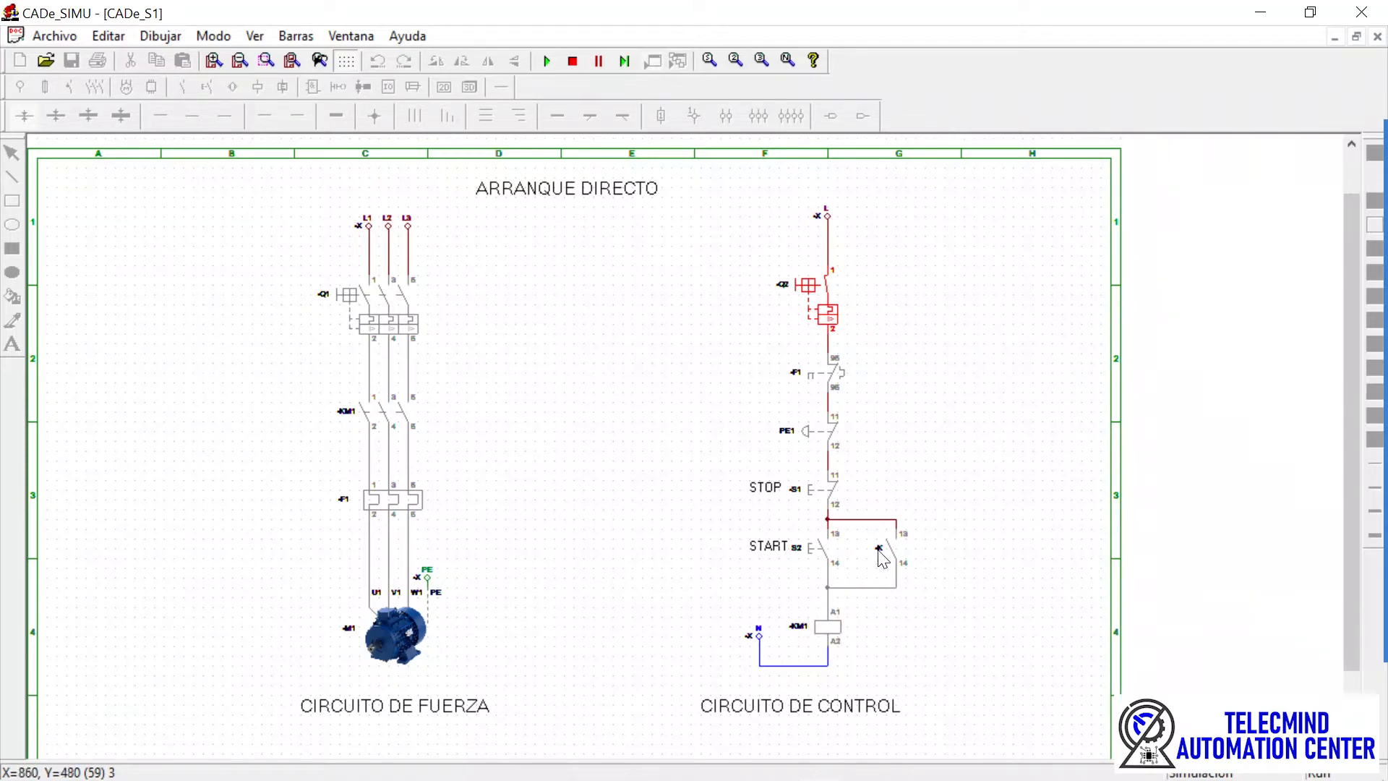
{"action": "left_click", "coordinate": [821, 550]}
{"action": "left_click", "coordinate": [823, 547]}
{"action": "left_click", "coordinate": [819, 549]}
{"action": "left_click", "coordinate": [825, 545]}
{"action": "left_click", "coordinate": [831, 631]}
{"action": "left_click", "coordinate": [577, 63]}
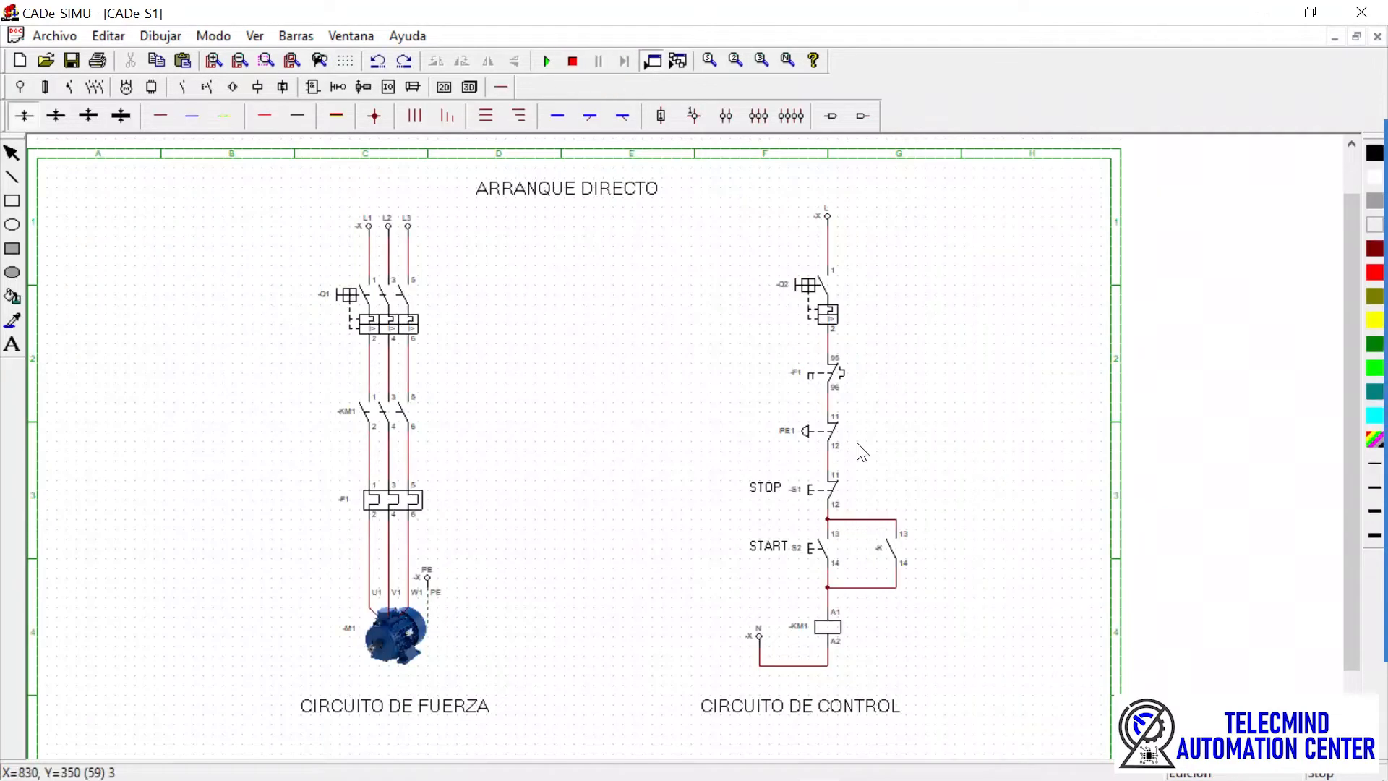
- Rename the auxiliary contact beside START pushbutton S2 as -KM1
{"action": "double_click", "coordinate": [883, 551]}
{"action": "left_click", "coordinate": [665, 307]}
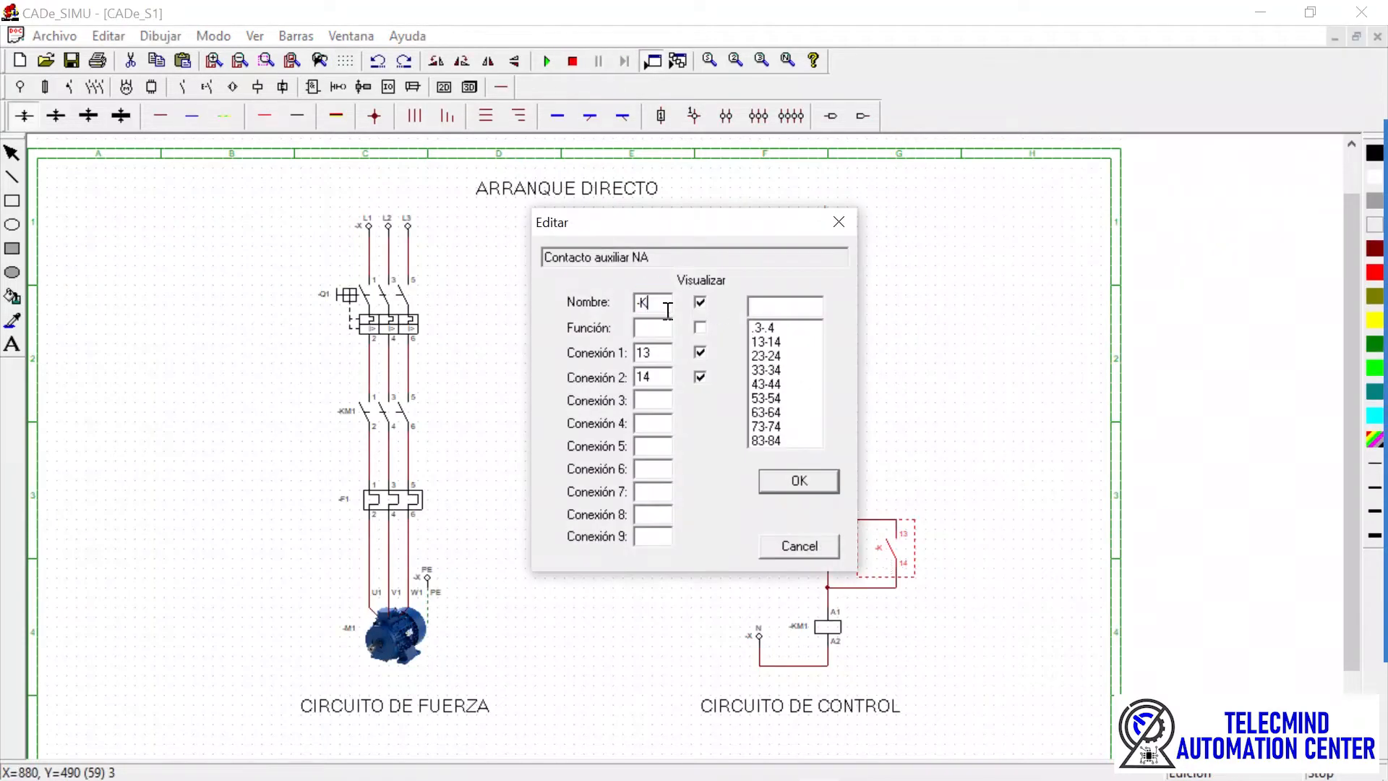
{"action": "type", "text": "M1"}
{"action": "key", "text": "Return"}
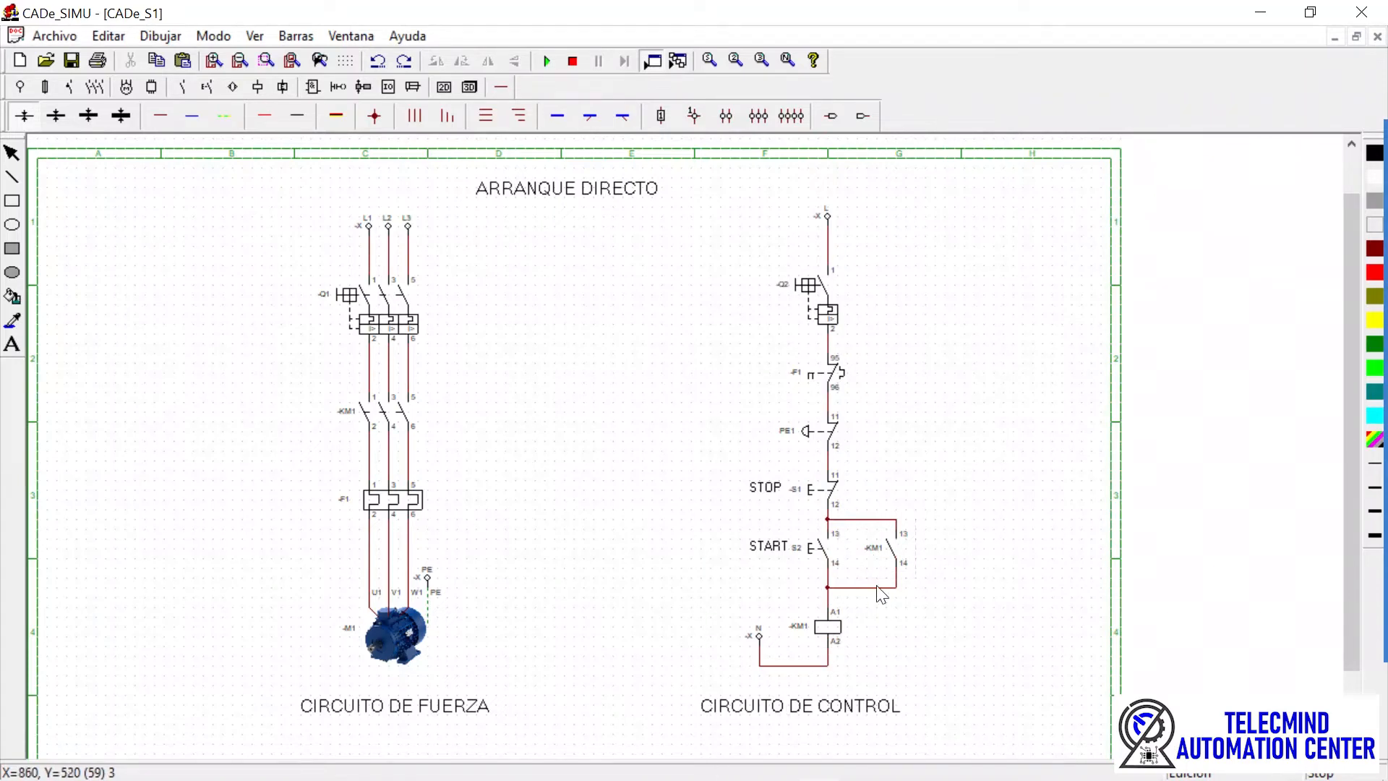
- Start the simulation, close breaker Q2, operate START pushbutton S2 and close breaker Q1 to run the motor
{"action": "left_click", "coordinate": [547, 61]}
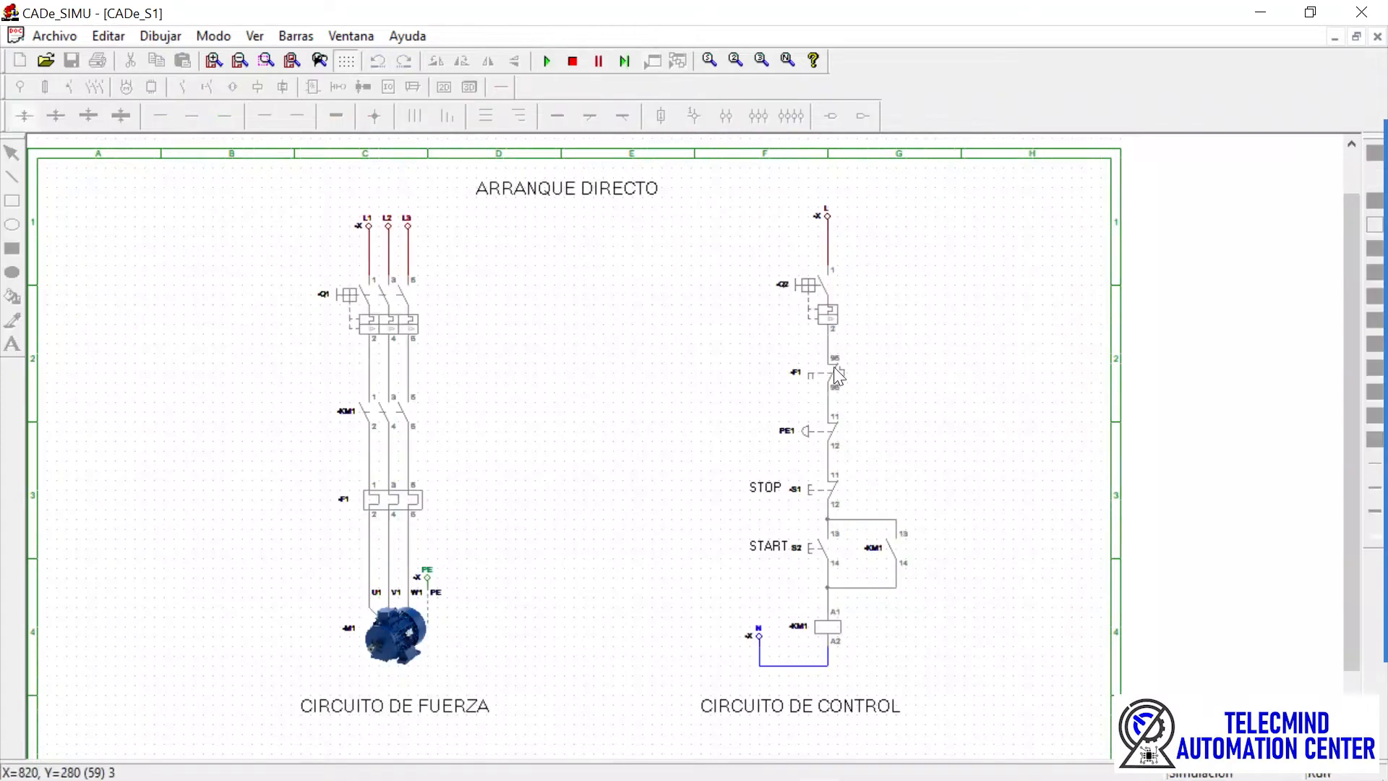
{"action": "left_click", "coordinate": [817, 544]}
{"action": "left_click", "coordinate": [815, 300]}
{"action": "left_click", "coordinate": [821, 551]}
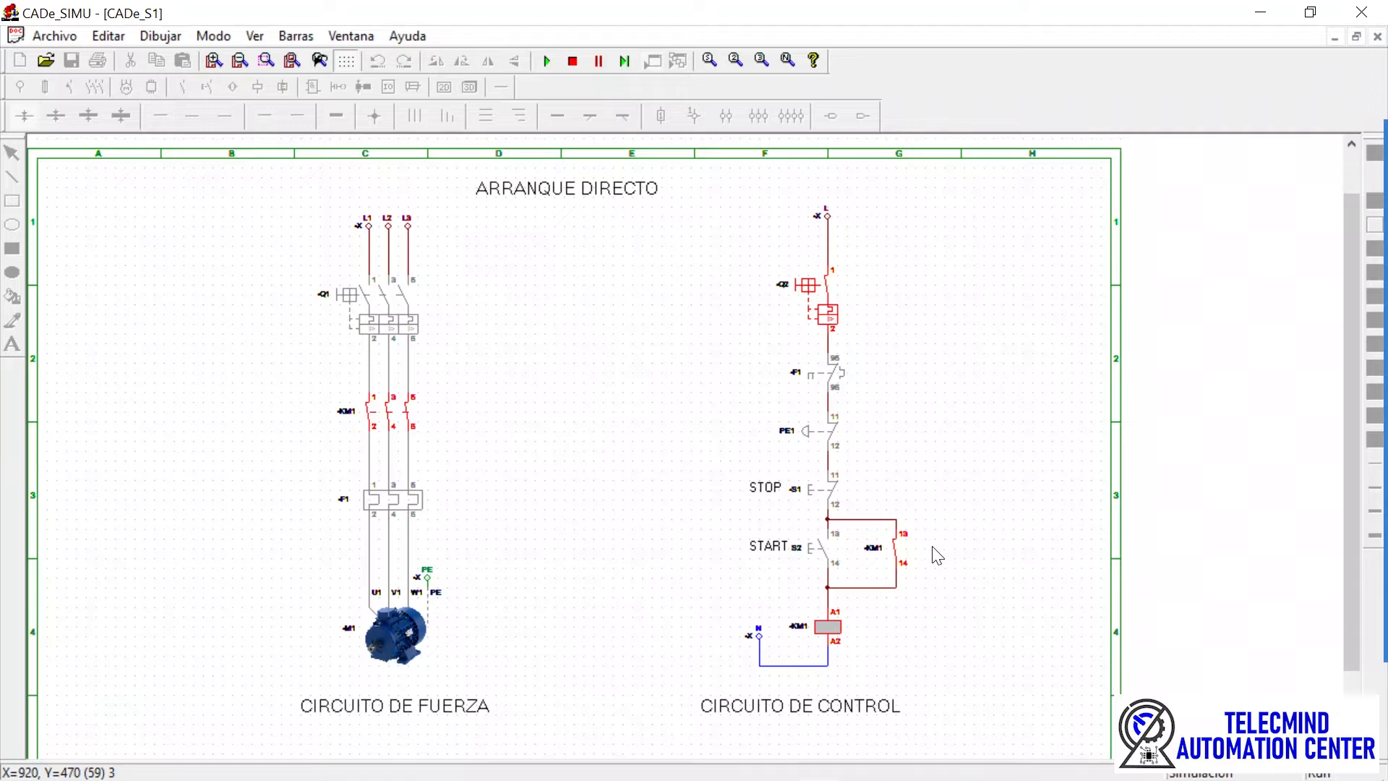
{"action": "left_click", "coordinate": [394, 305]}
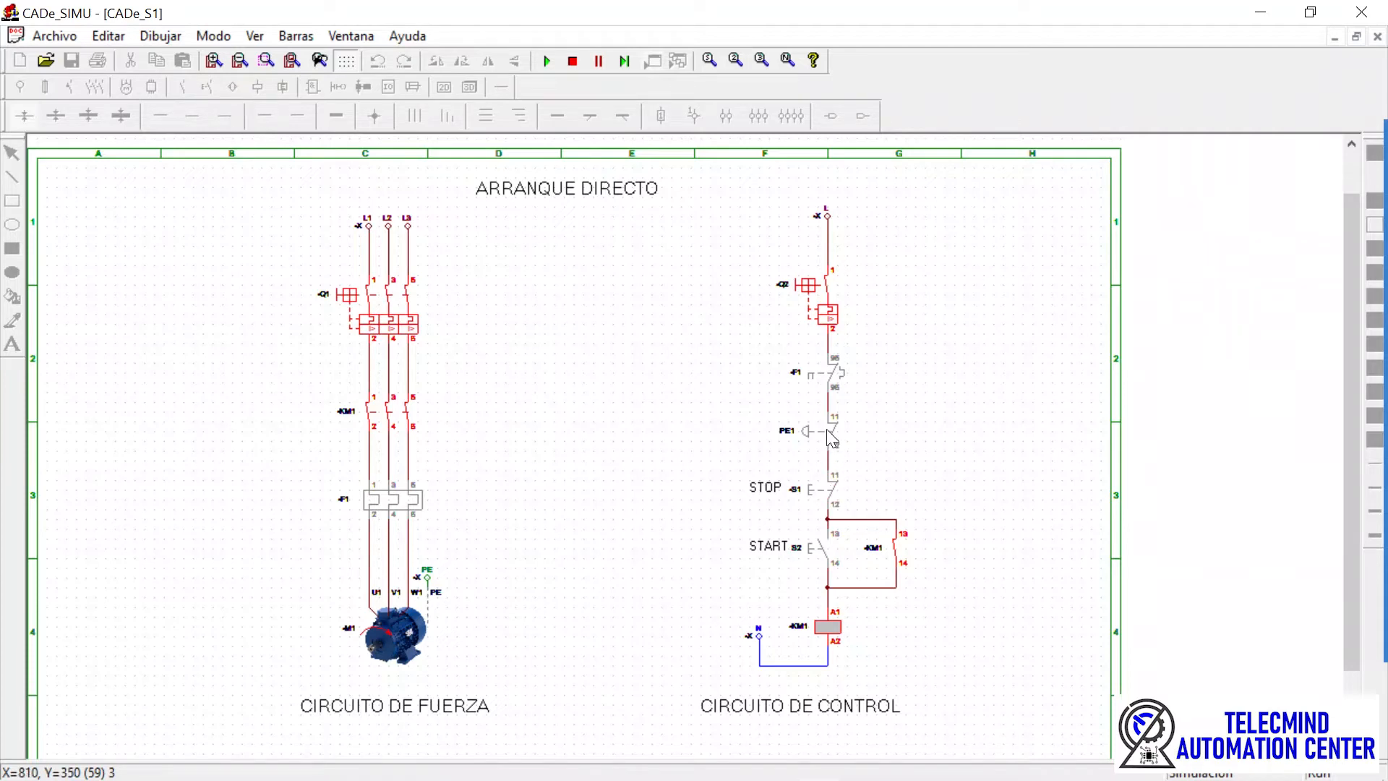
- Trip and reset thermal overload relay F1, and restart the motor with START pushbutton S2
{"action": "left_click", "coordinate": [394, 504]}
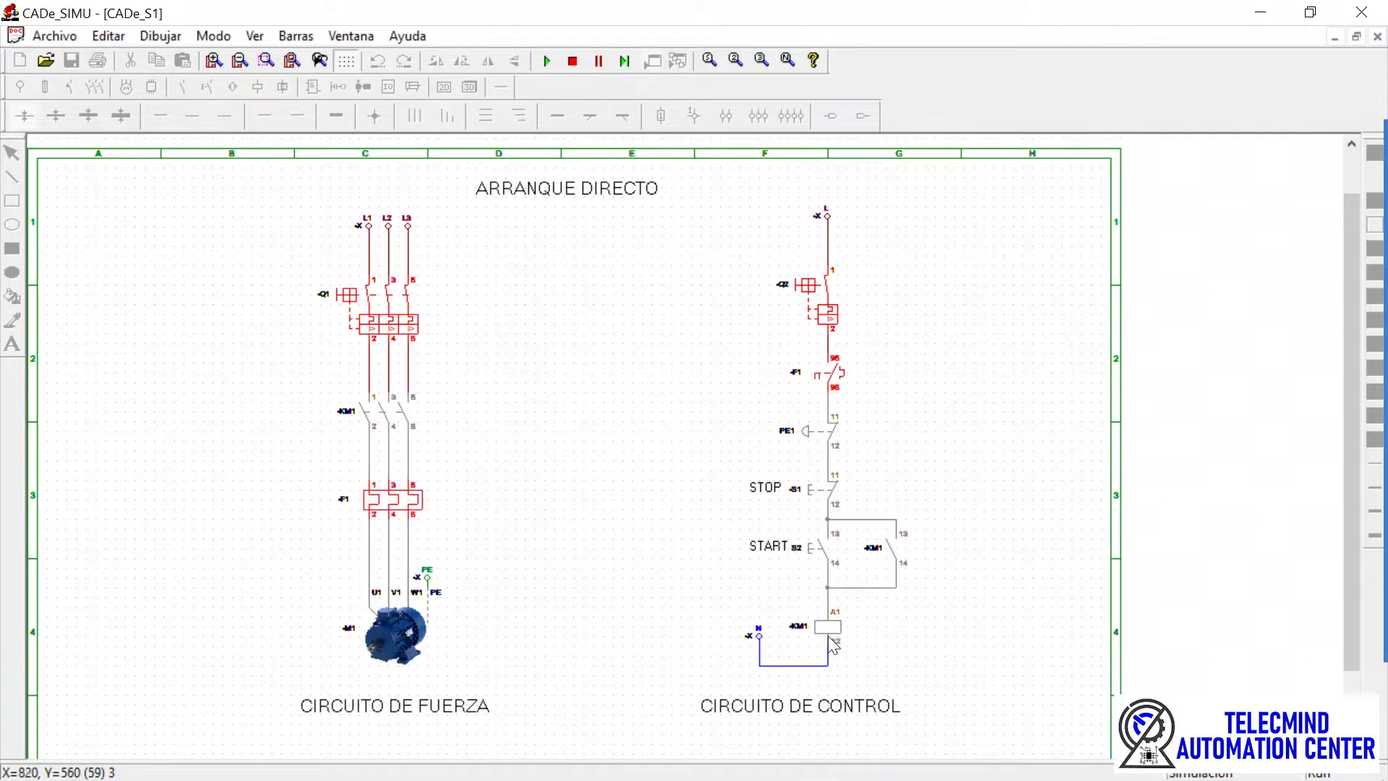
{"action": "left_click", "coordinate": [393, 508]}
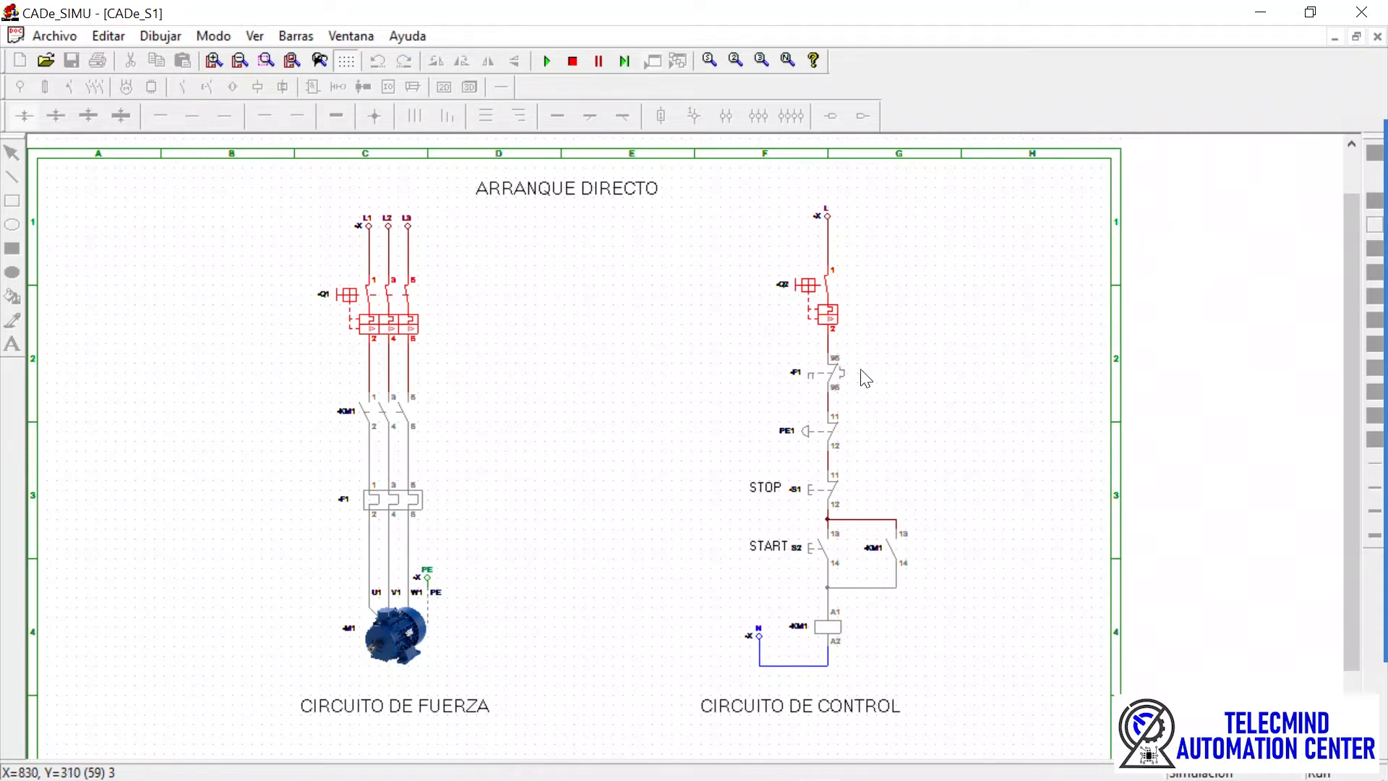
{"action": "left_click", "coordinate": [820, 548]}
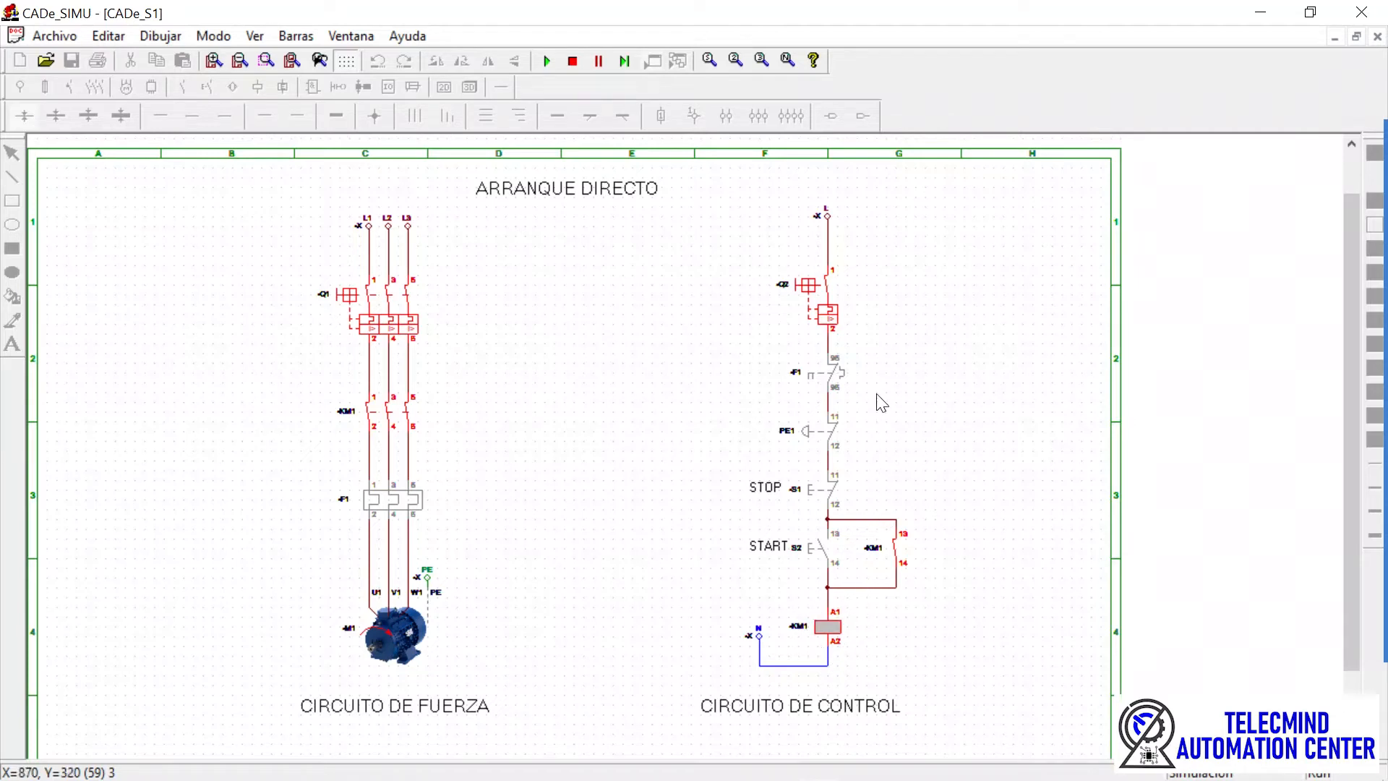
- Test STOP pushbutton S1 and emergency stop PE1, restarting the motor with START pushbutton S2 after each
{"action": "left_click", "coordinate": [831, 490]}
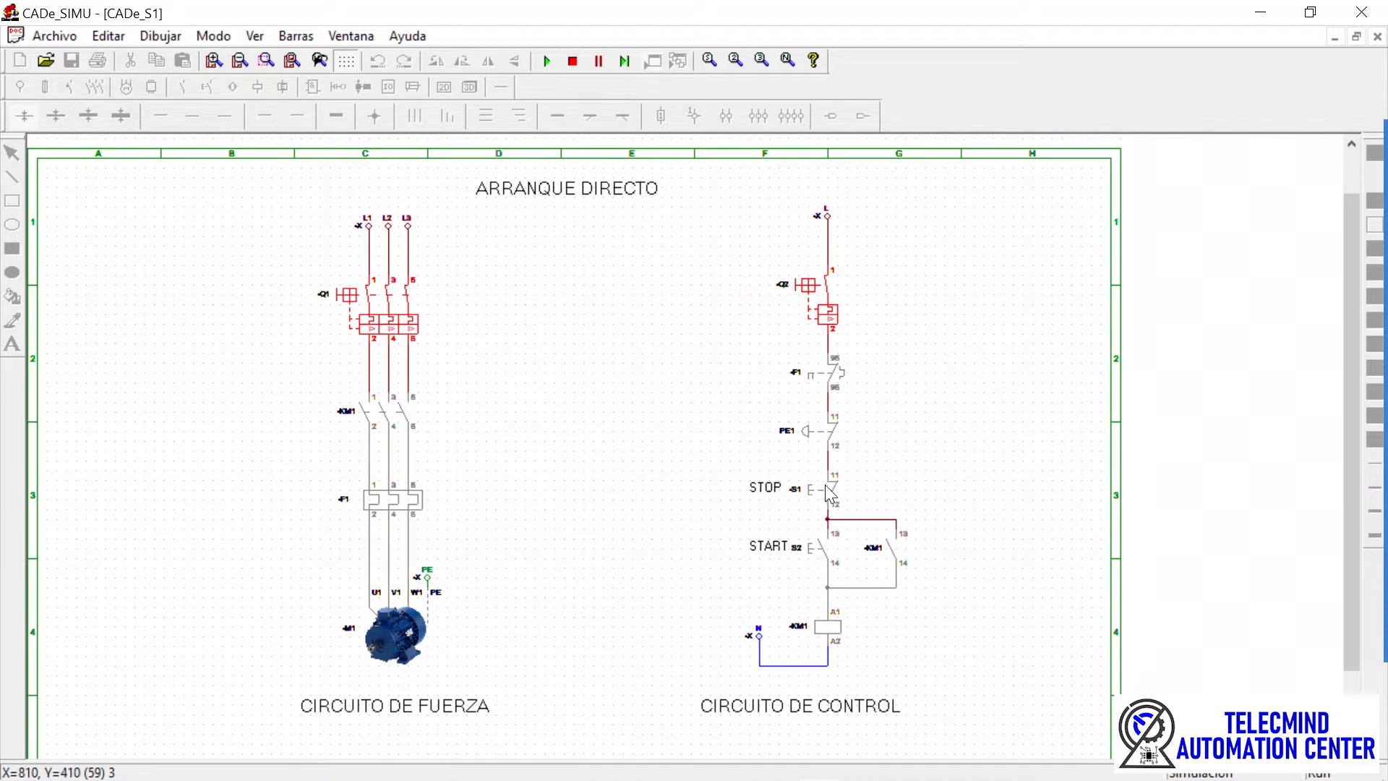
{"action": "left_click", "coordinate": [828, 551]}
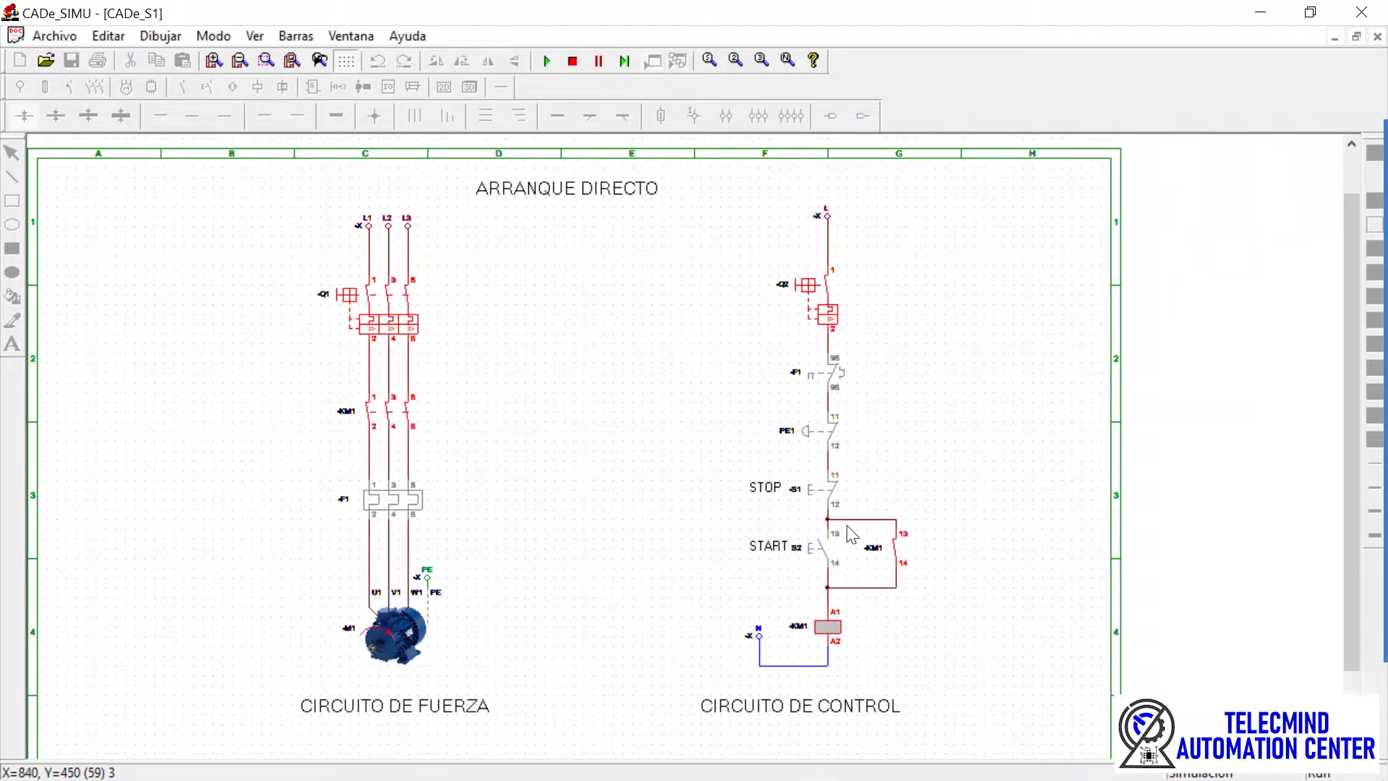
{"action": "left_click", "coordinate": [837, 438]}
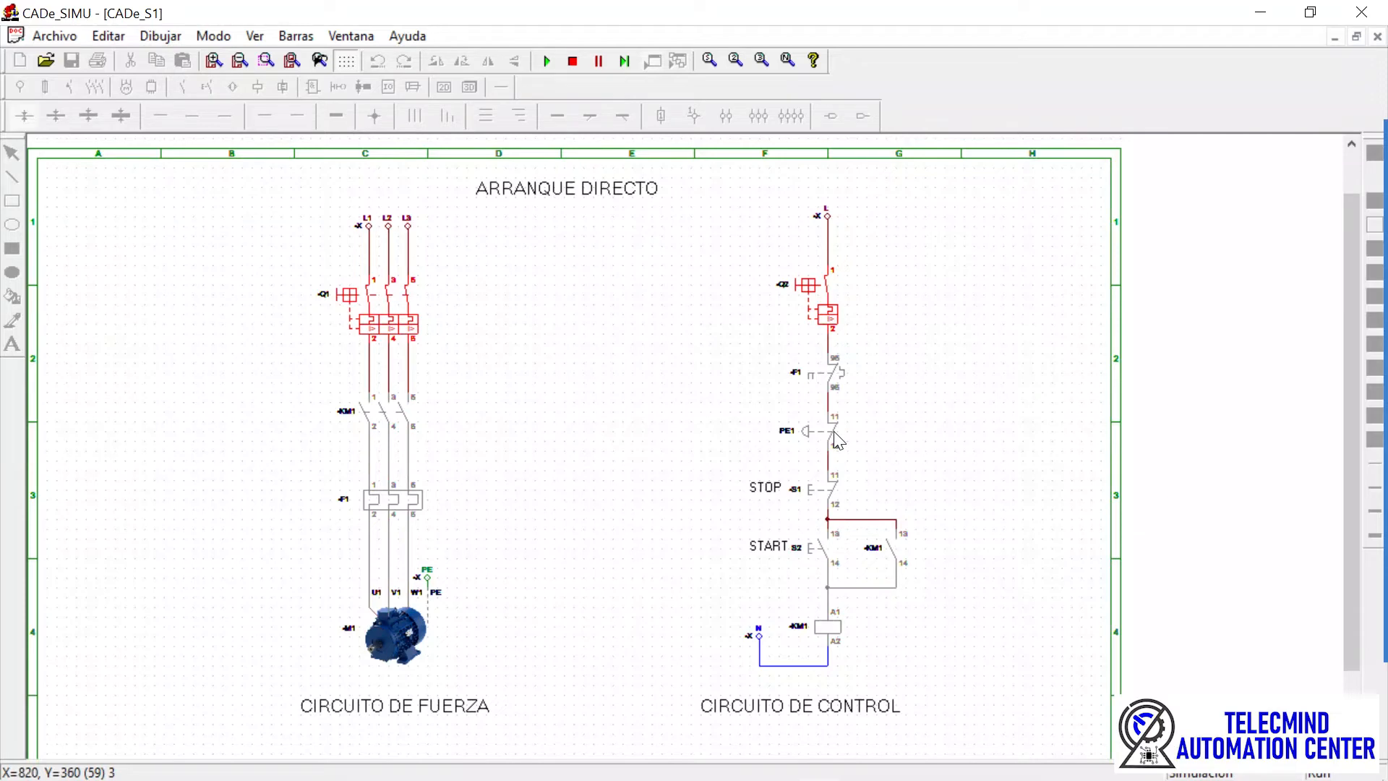
{"action": "left_click", "coordinate": [824, 548]}
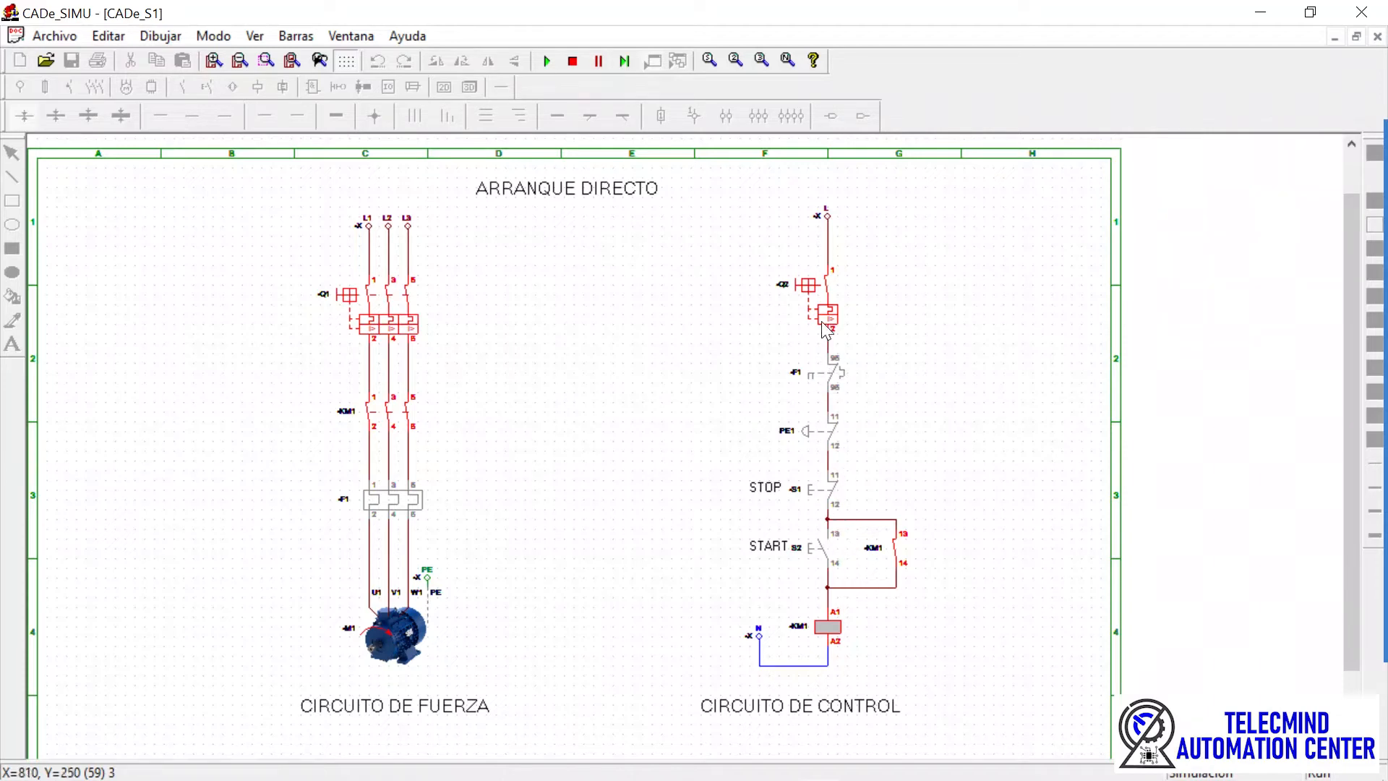
- Open breakers Q2 and Q1 and stop the simulation
{"action": "left_click", "coordinate": [826, 298]}
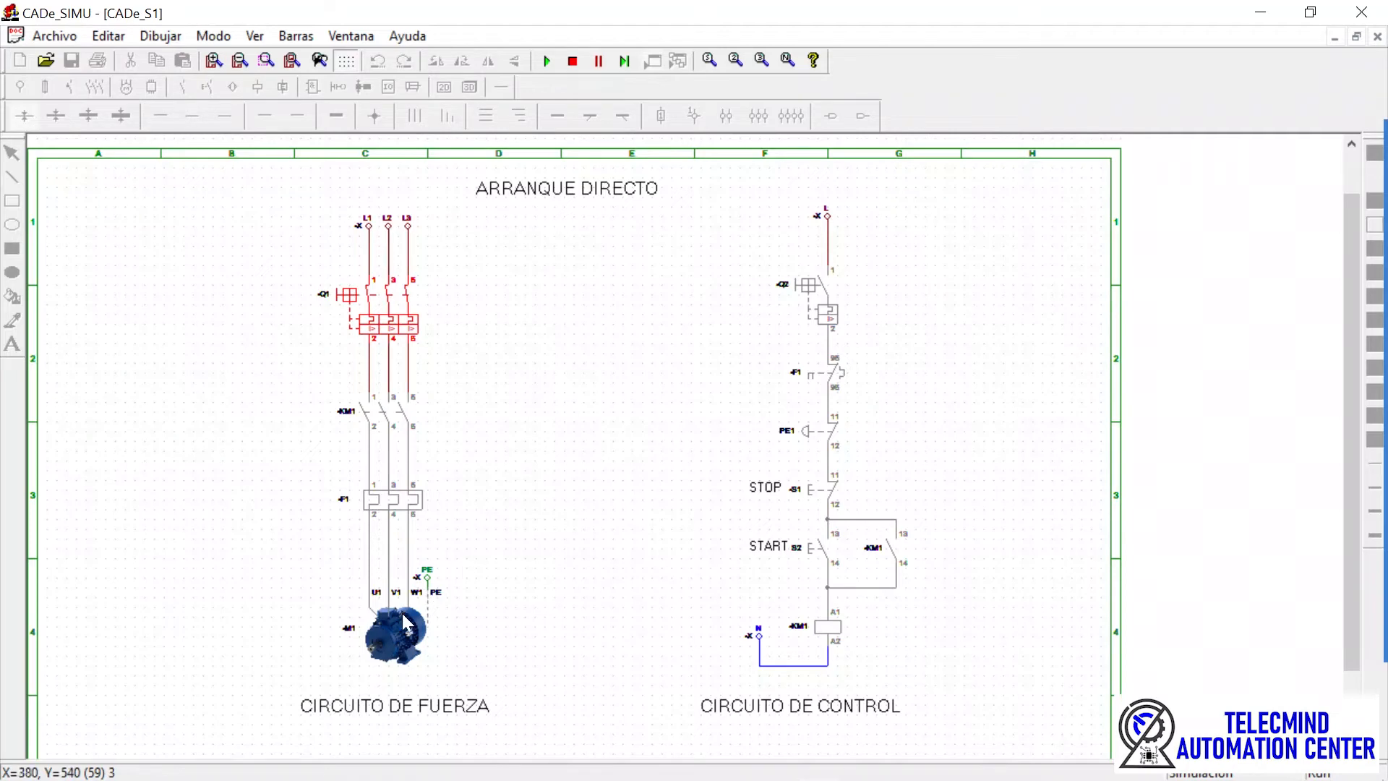
{"action": "left_click", "coordinate": [396, 315]}
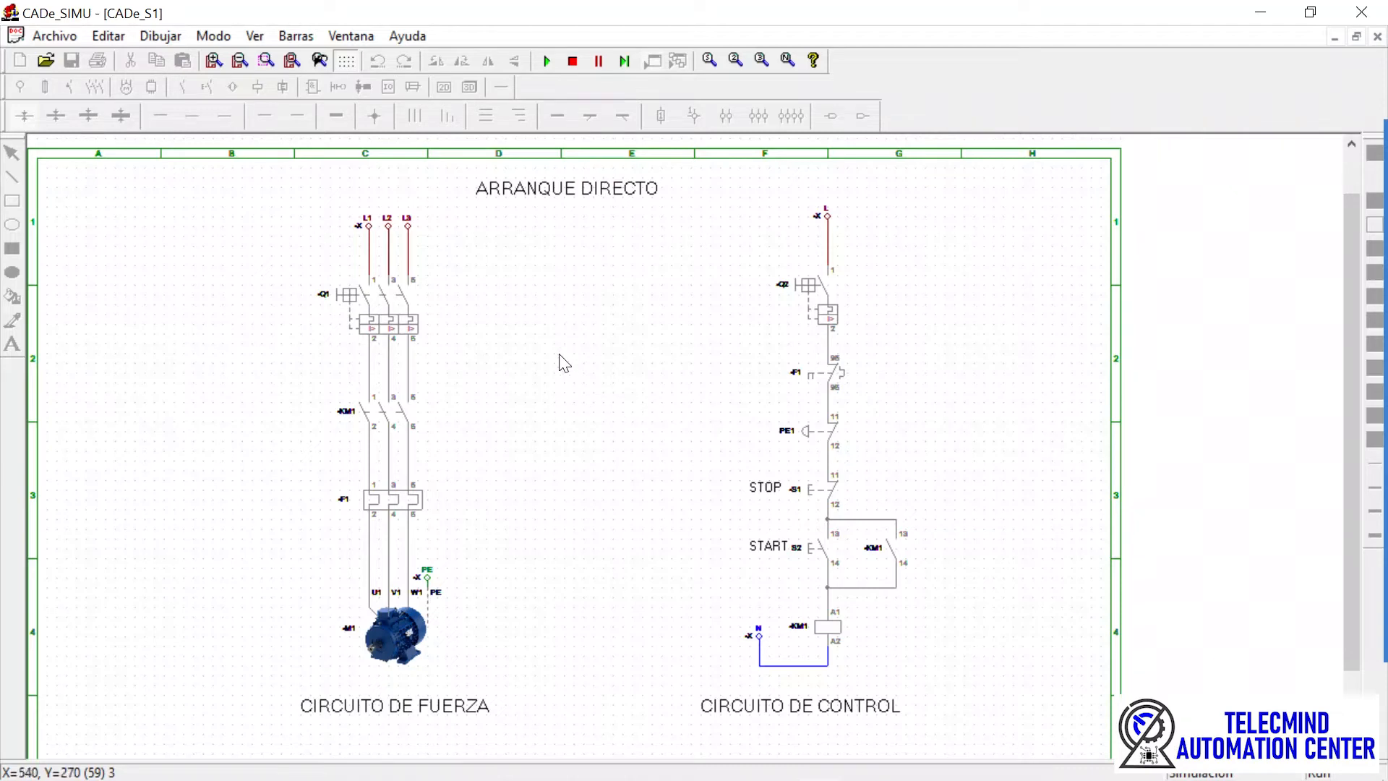
{"action": "left_click", "coordinate": [572, 63]}
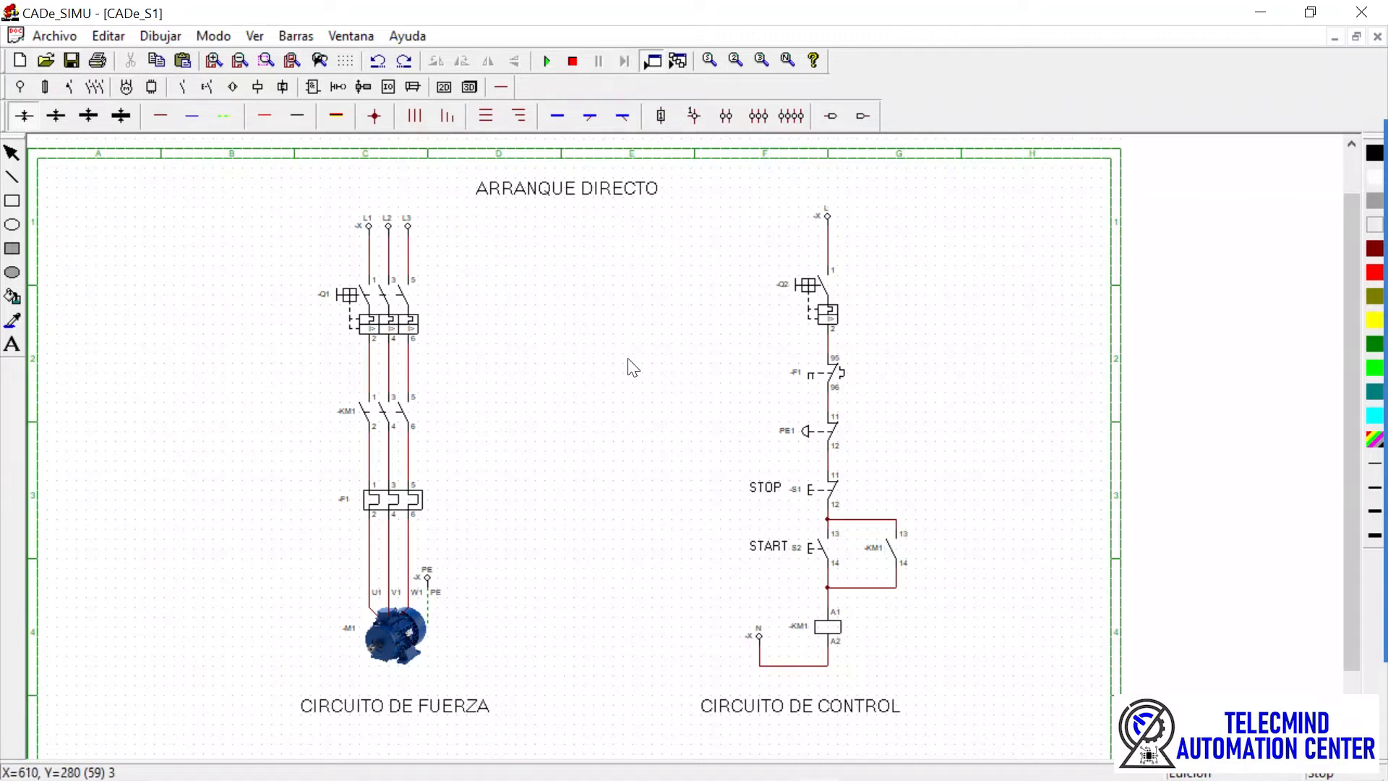
- Close the direct starter drawing without saving the changes
{"action": "left_click", "coordinate": [1377, 38]}
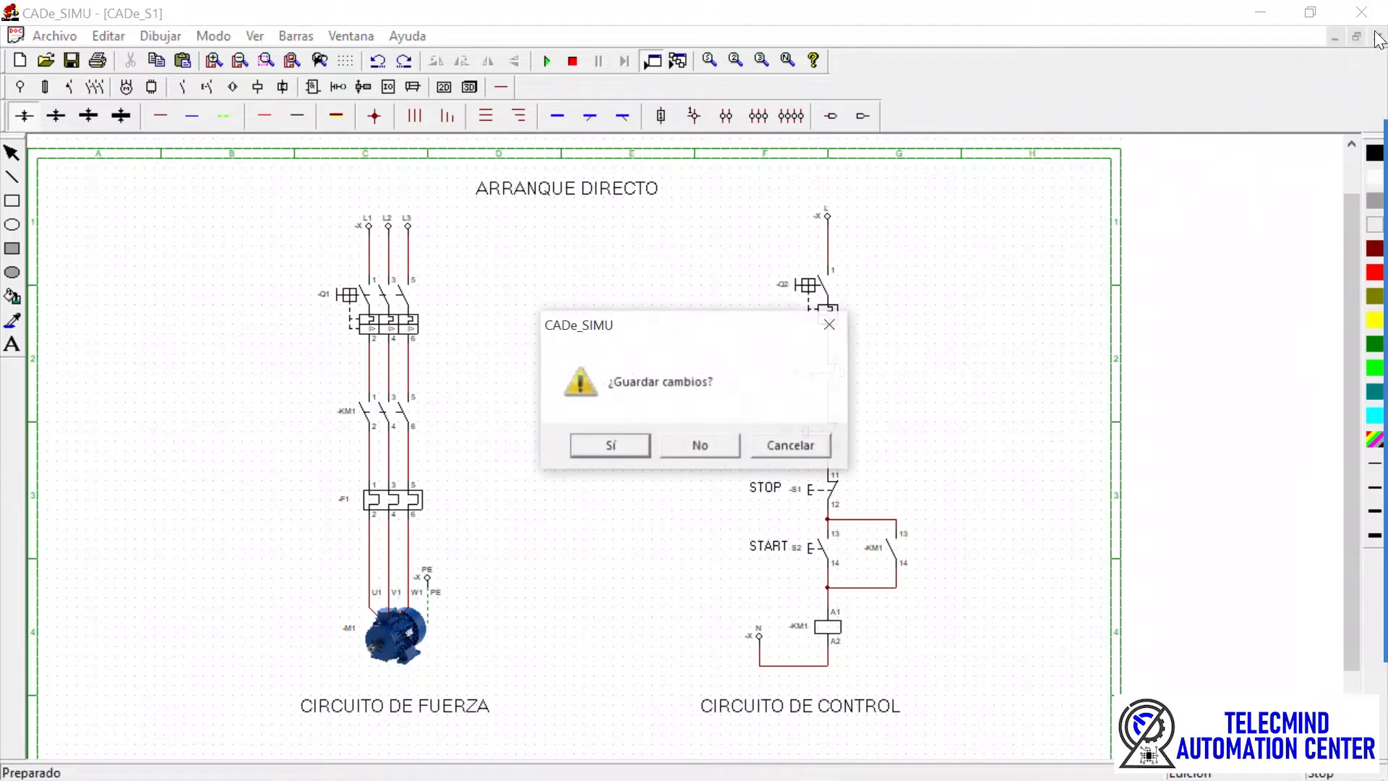
{"action": "left_click", "coordinate": [700, 446]}
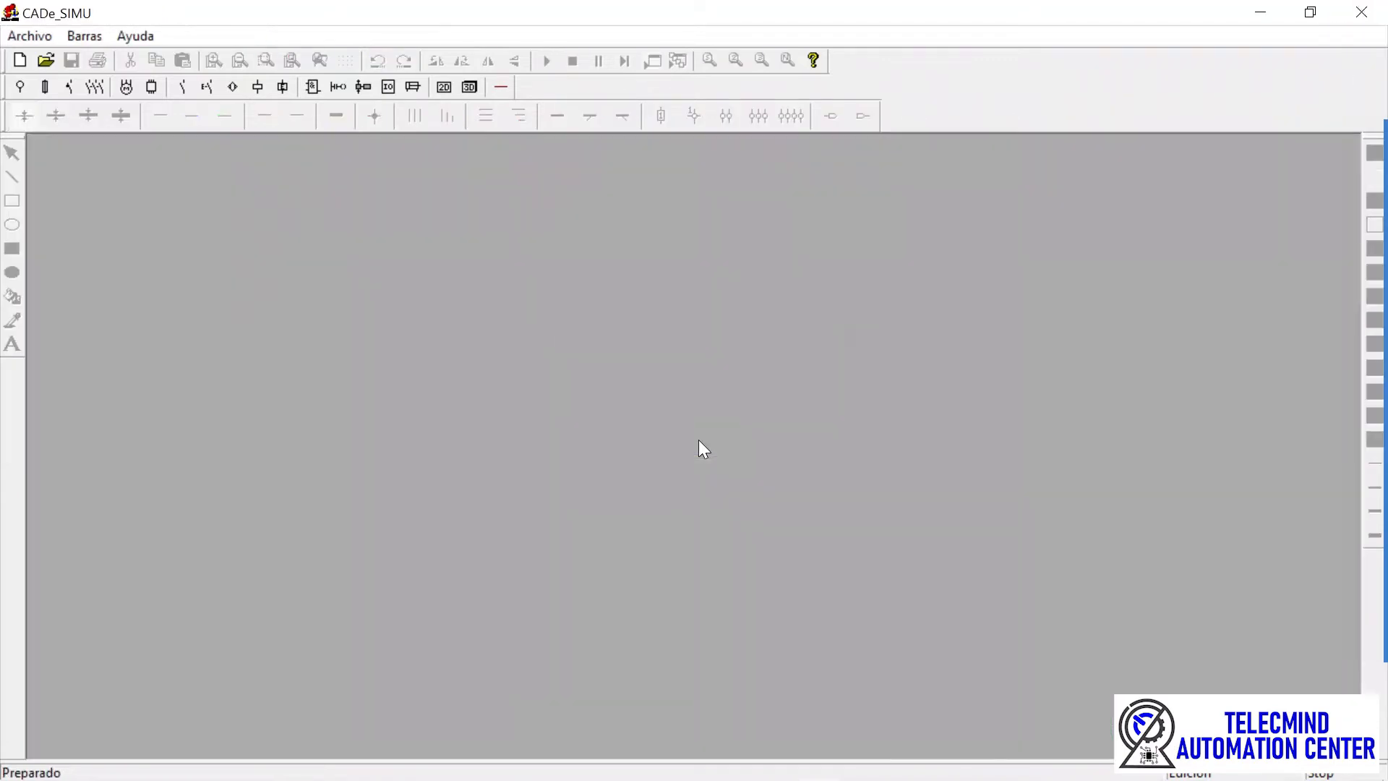
- Open the drawing Arranque directo.cad and maximize its window to show the power and control circuits
{"action": "left_click", "coordinate": [45, 60]}
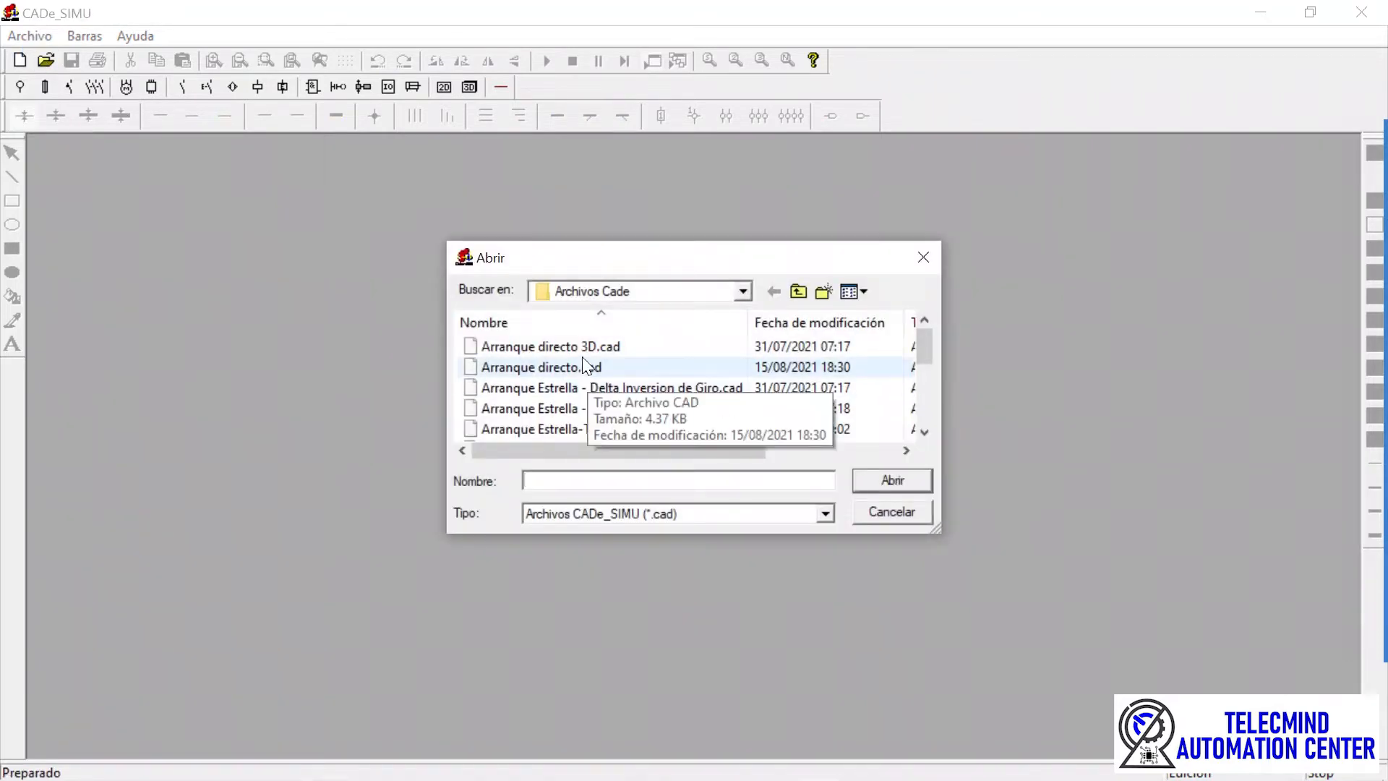
{"action": "double_click", "coordinate": [563, 367]}
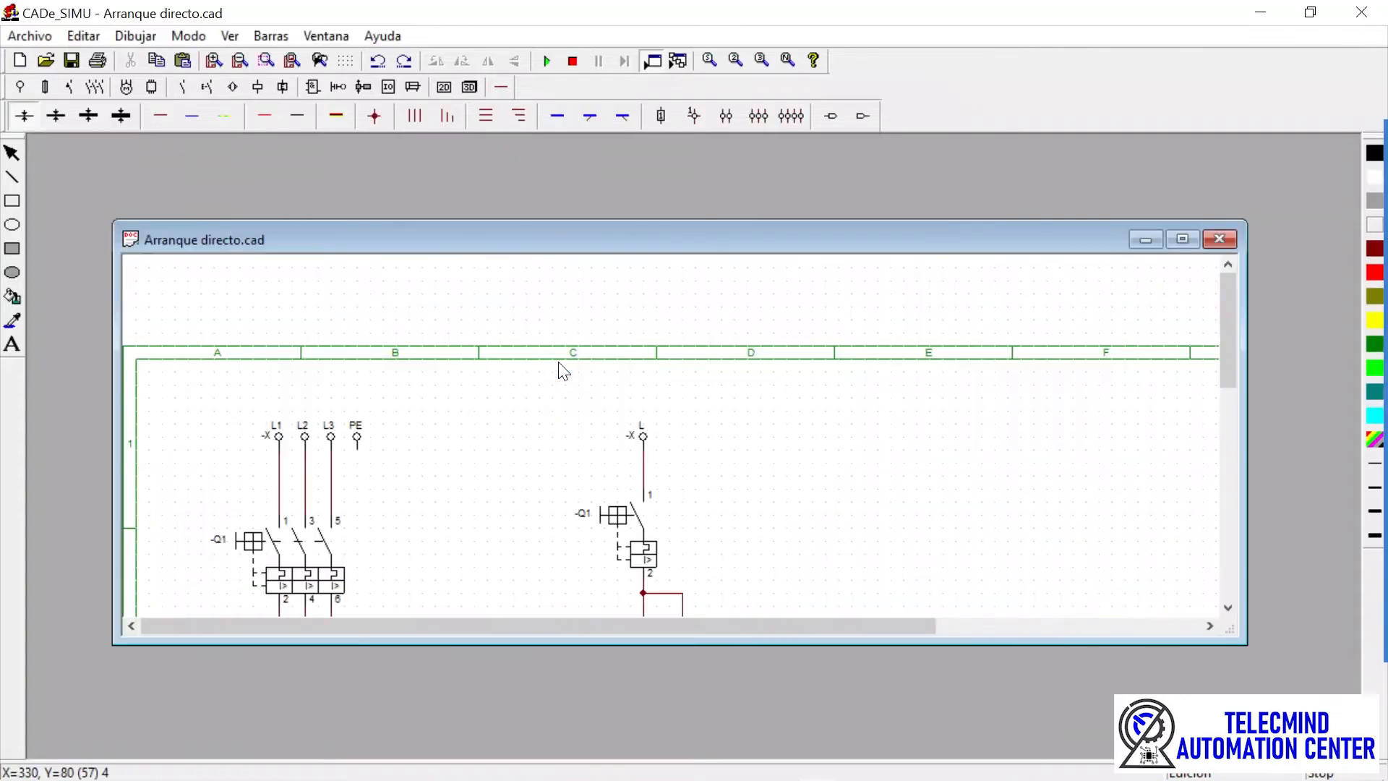
{"action": "scroll", "coordinate": [631, 415], "scroll_direction": "down", "scroll_amount": 1}
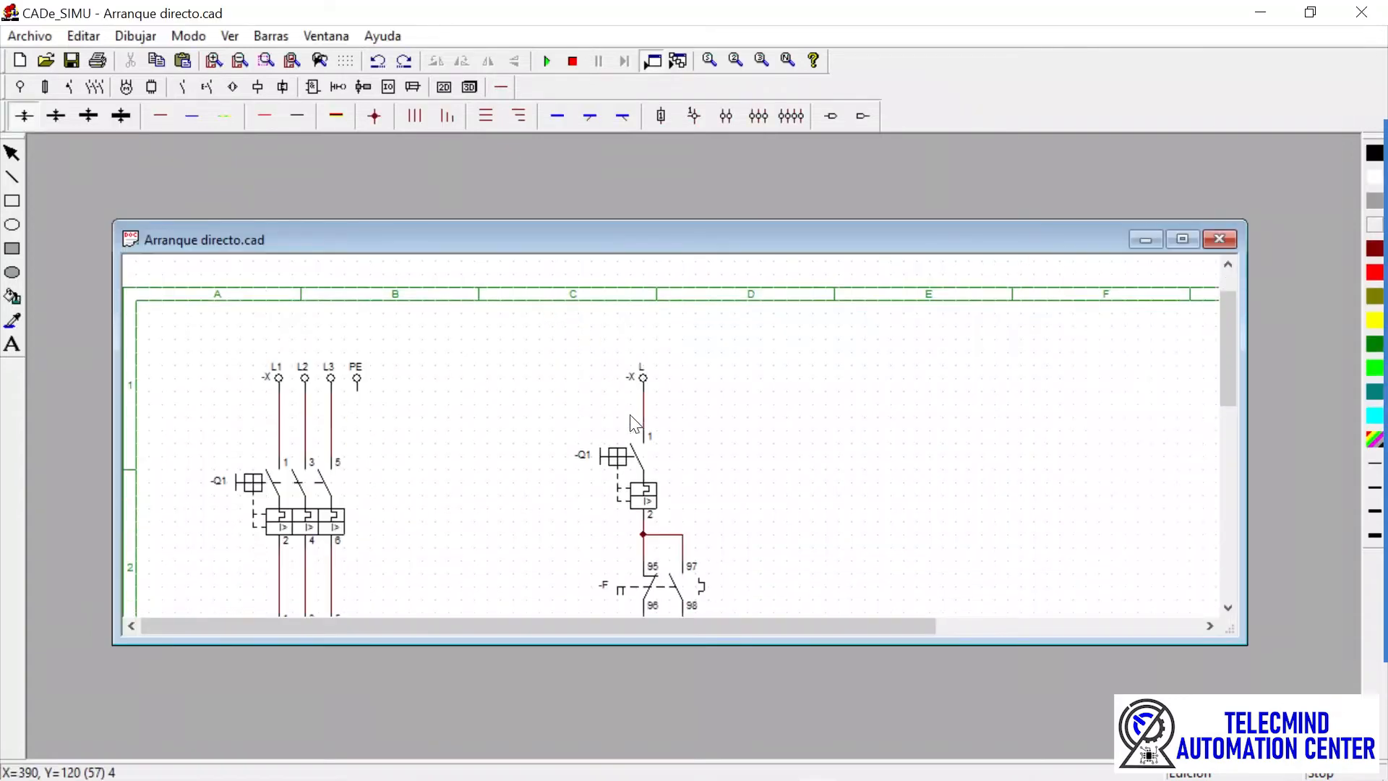
{"action": "left_click", "coordinate": [1182, 238]}
{"action": "scroll", "coordinate": [772, 454], "scroll_direction": "down", "scroll_amount": 2}
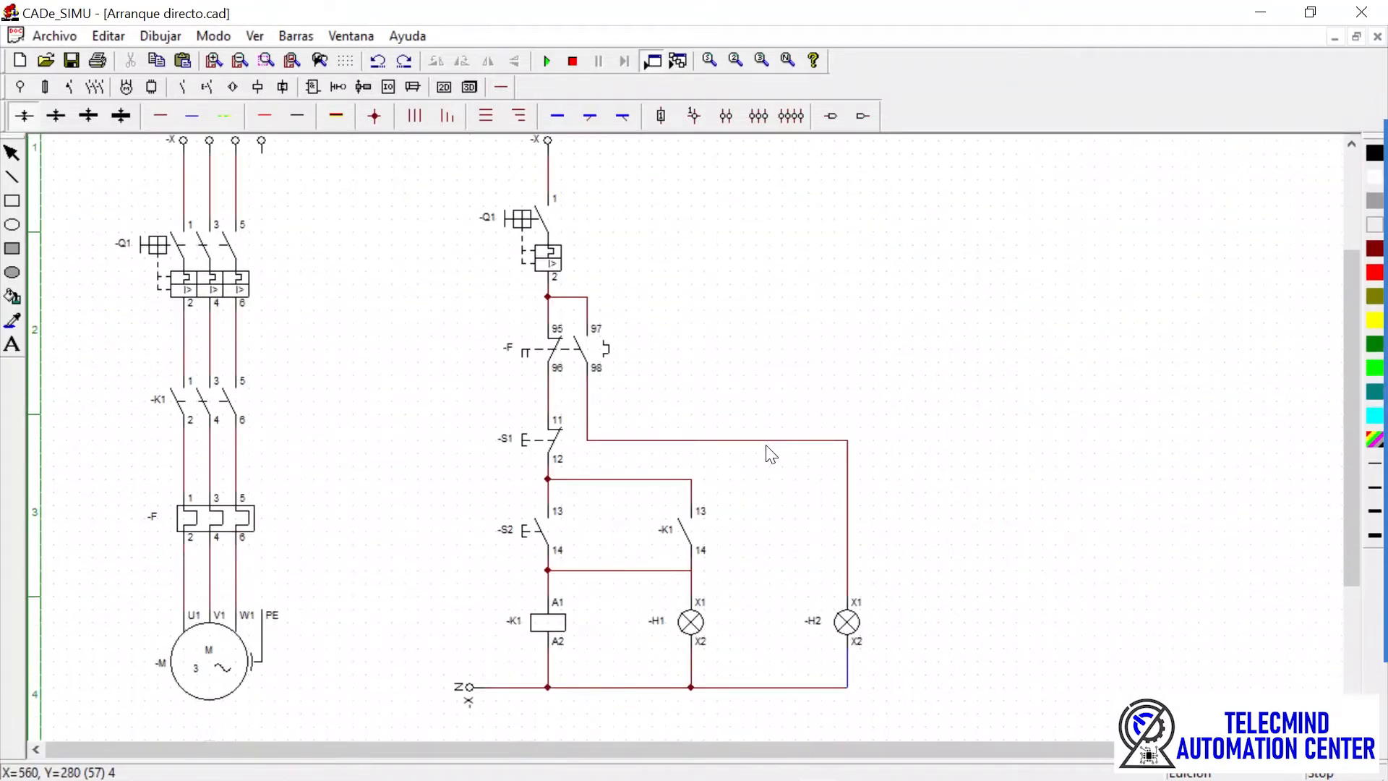
{"action": "scroll", "coordinate": [772, 454], "scroll_direction": "up", "scroll_amount": 2}
{"action": "scroll", "coordinate": [772, 454], "scroll_direction": "down", "scroll_amount": 2}
{"action": "scroll", "coordinate": [771, 454], "scroll_direction": "up", "scroll_amount": 1}
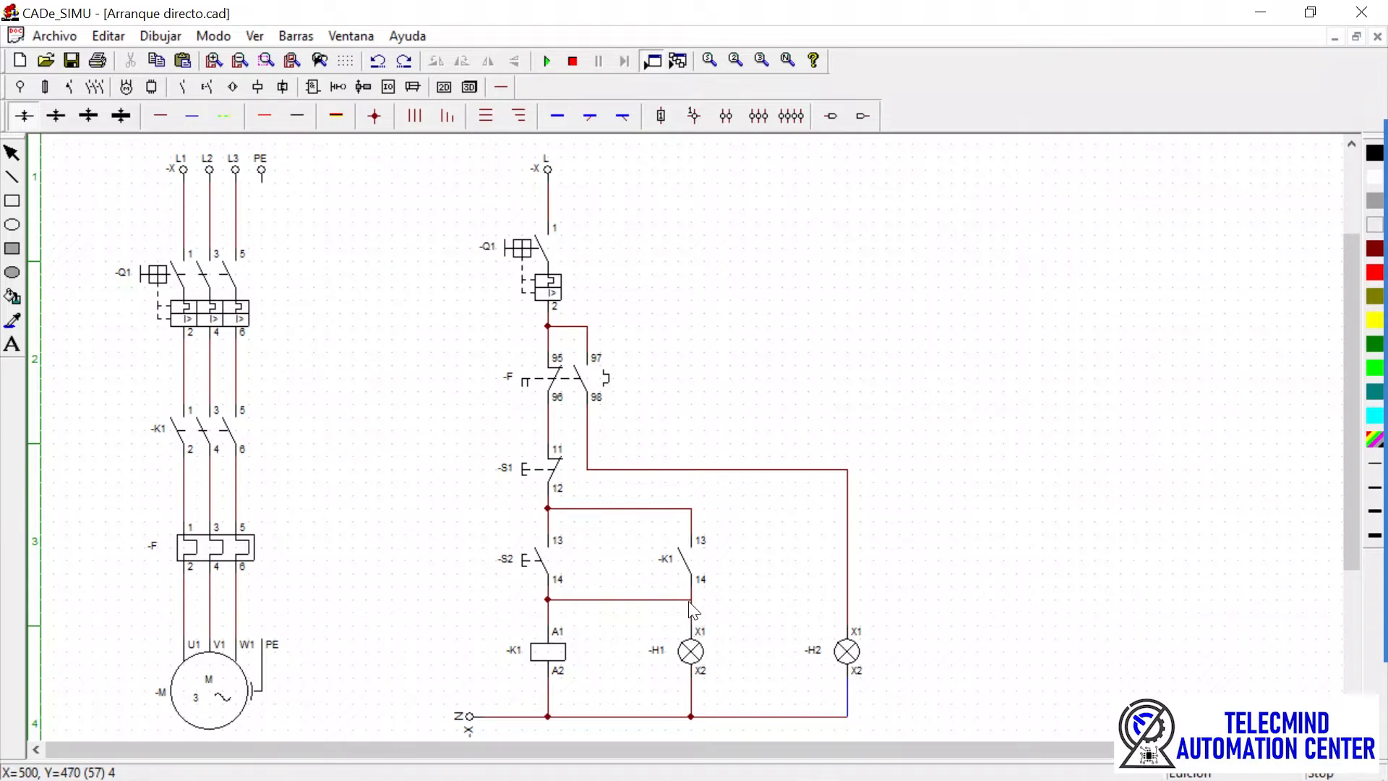
- Check the colour settings of indicator lamps H1 and H2 in their properties
{"action": "double_click", "coordinate": [690, 652]}
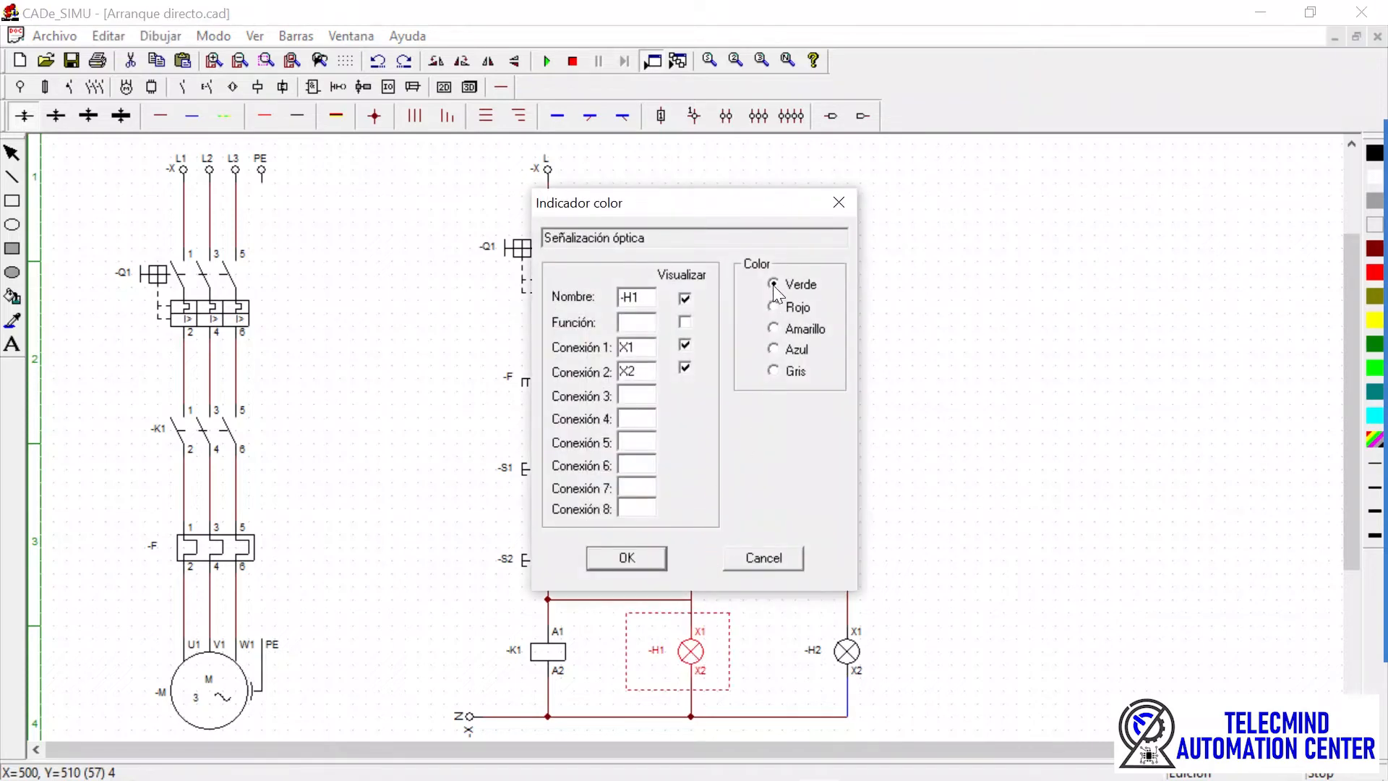
{"action": "left_click", "coordinate": [626, 560]}
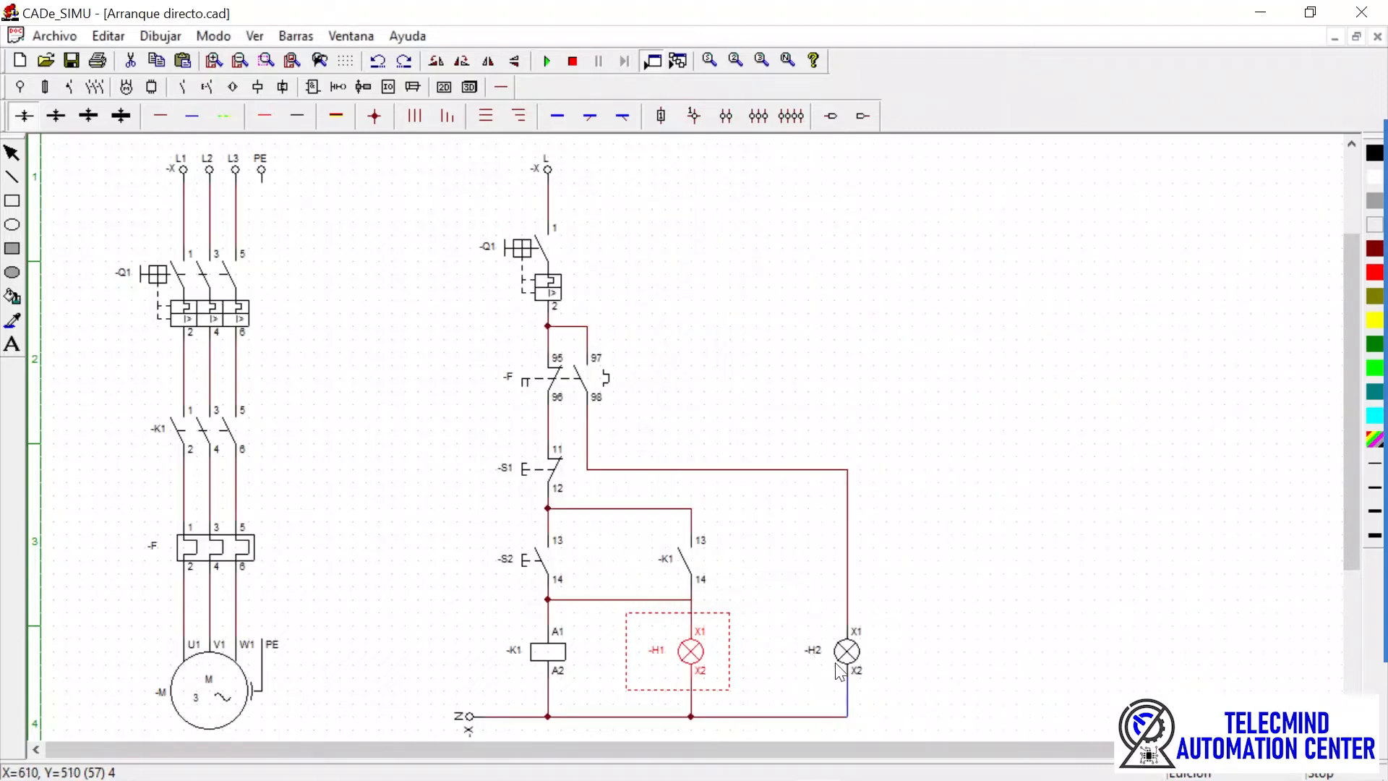
{"action": "double_click", "coordinate": [844, 654]}
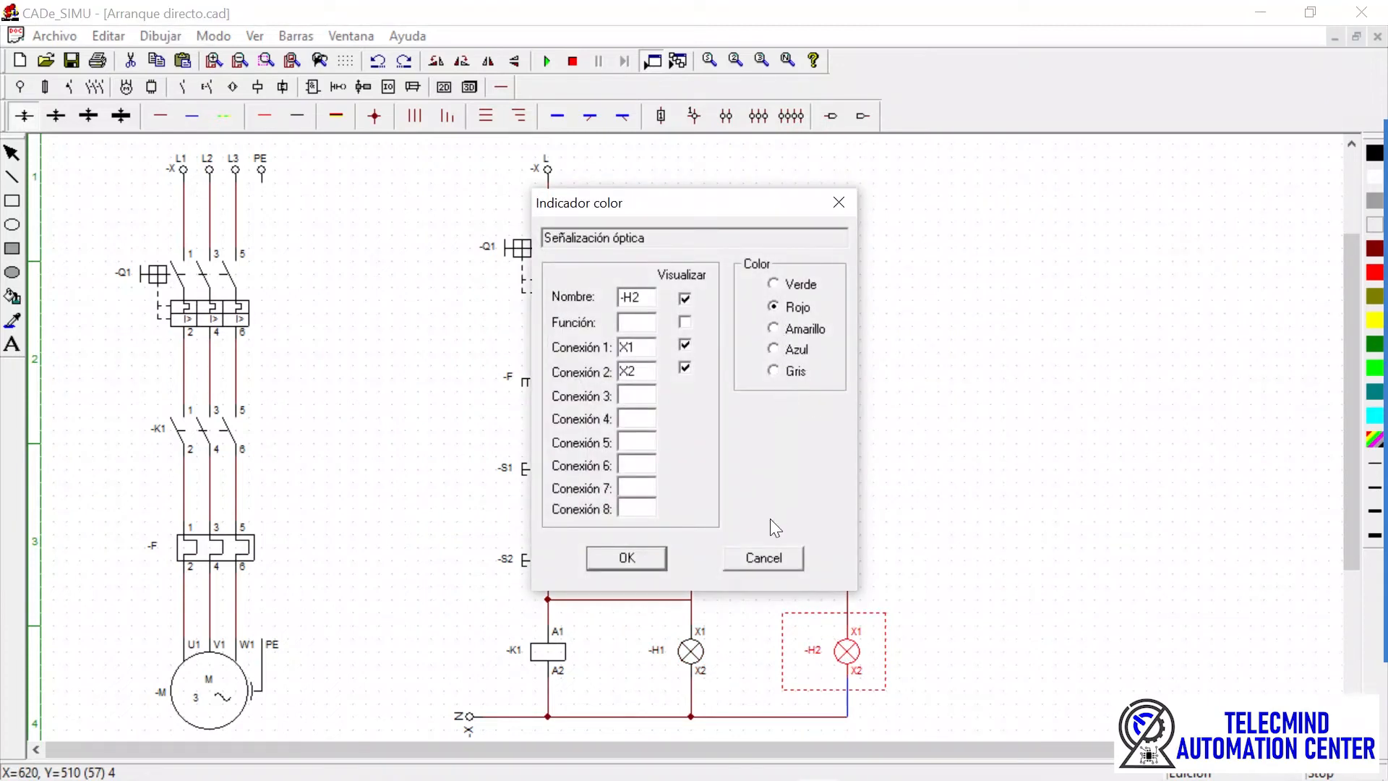
{"action": "left_click", "coordinate": [630, 559]}
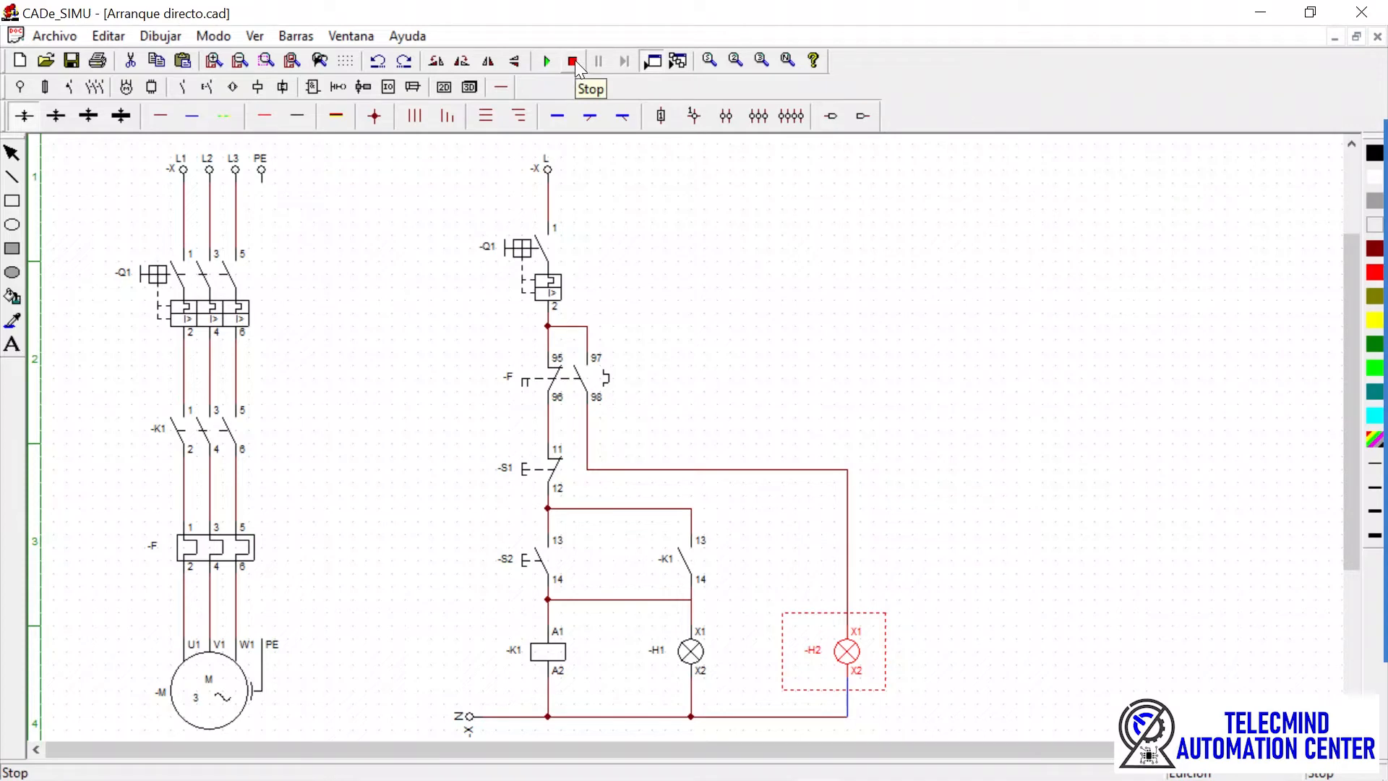
- Start the simulation, close breaker Q1 and start the motor with pushbutton S2
{"action": "left_click", "coordinate": [547, 61]}
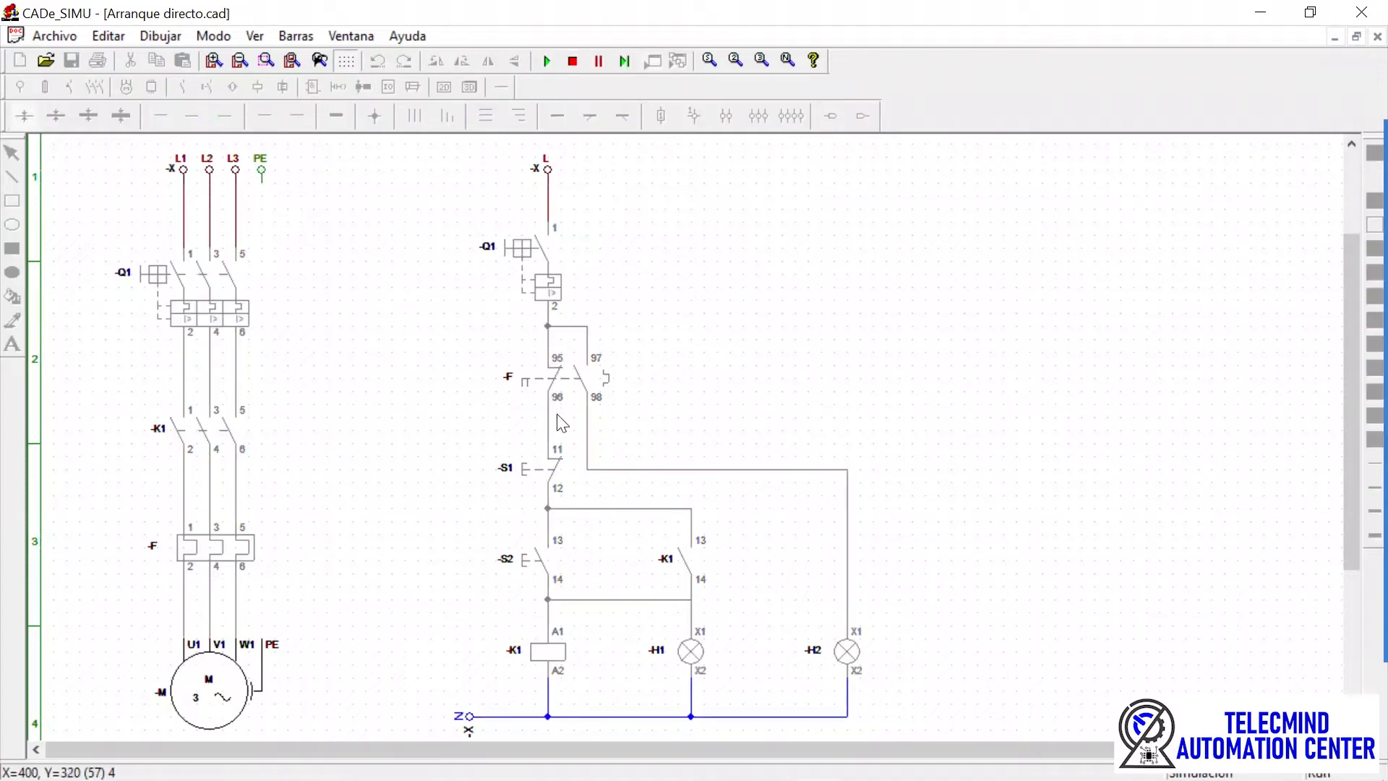
{"action": "left_click", "coordinate": [550, 243]}
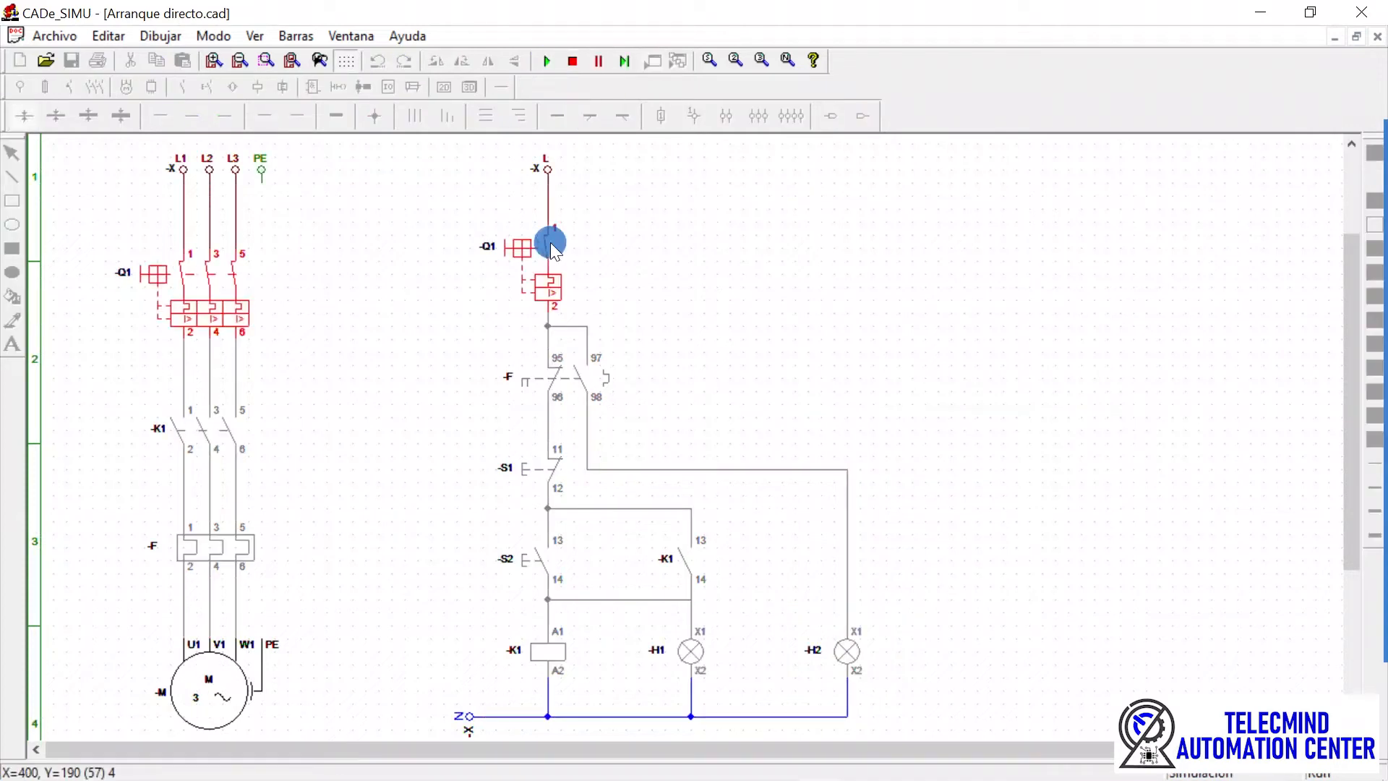
{"action": "left_click", "coordinate": [543, 569]}
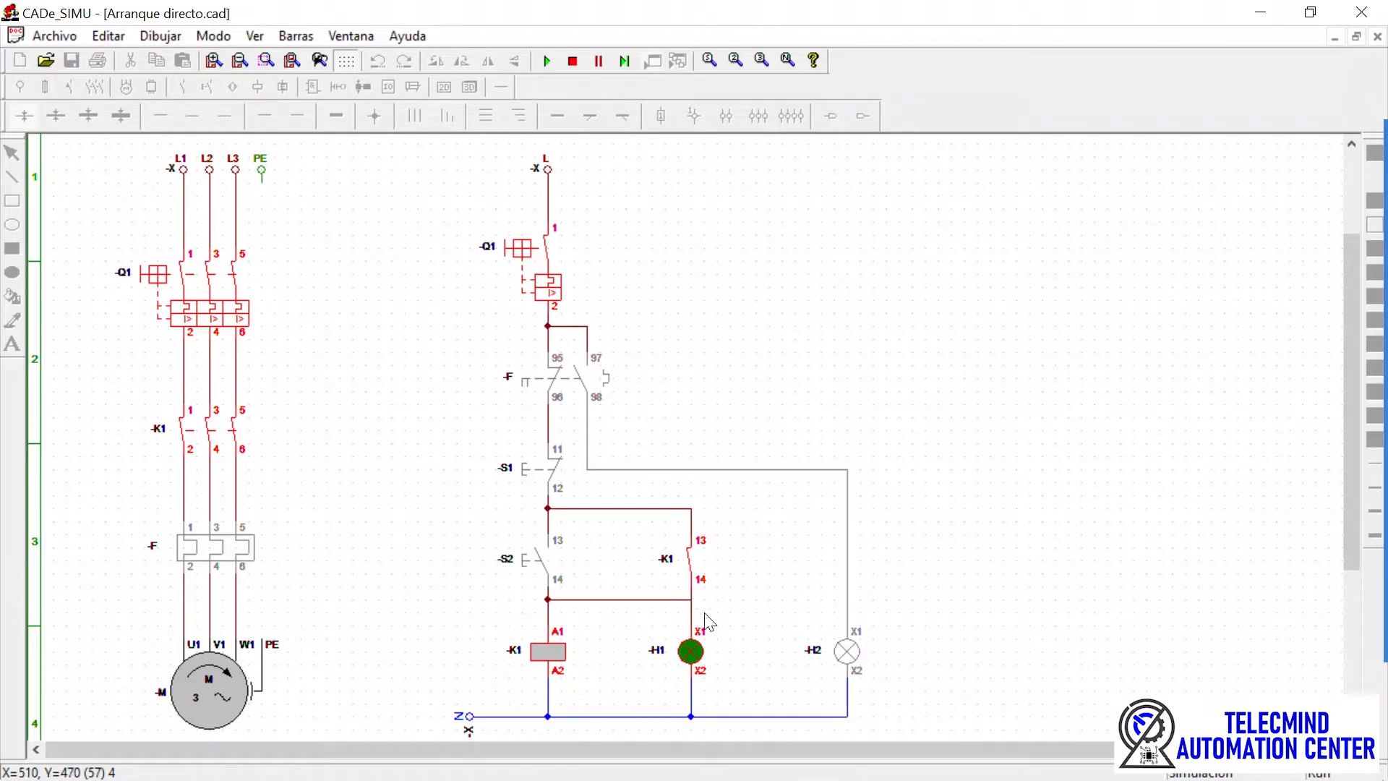
- Trip and reset thermal relay F repeatedly to test fault lamp H2, and stop the simulation
{"action": "left_click", "coordinate": [209, 553]}
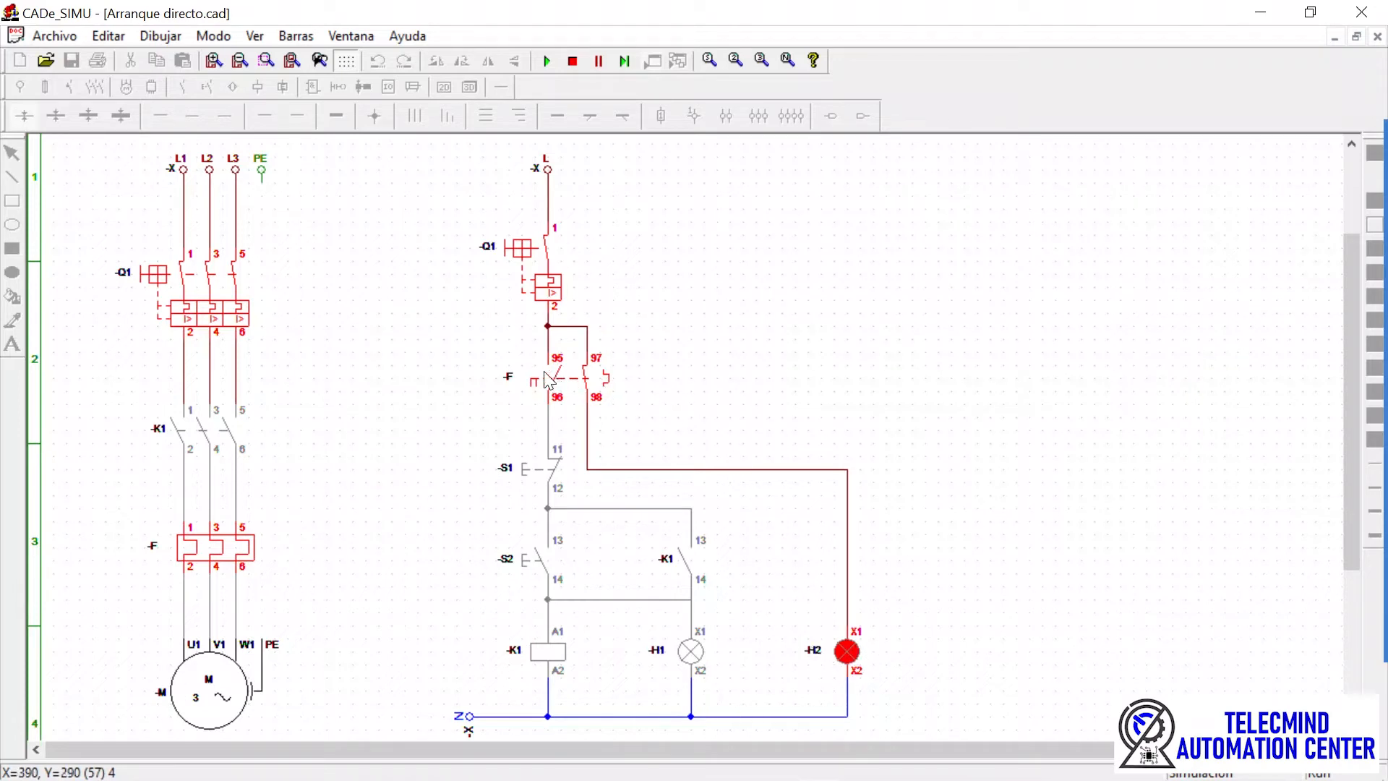
{"action": "left_click", "coordinate": [206, 546]}
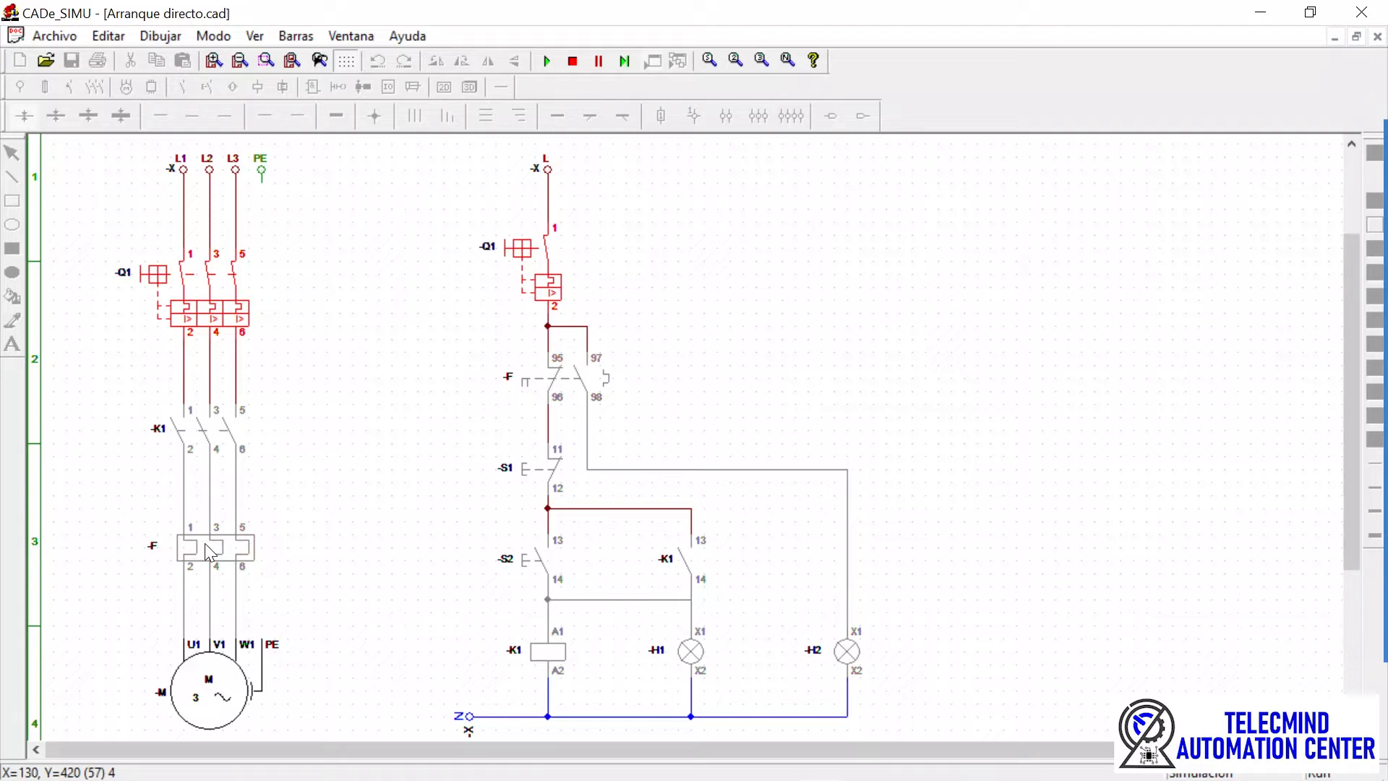
{"action": "left_click", "coordinate": [217, 548]}
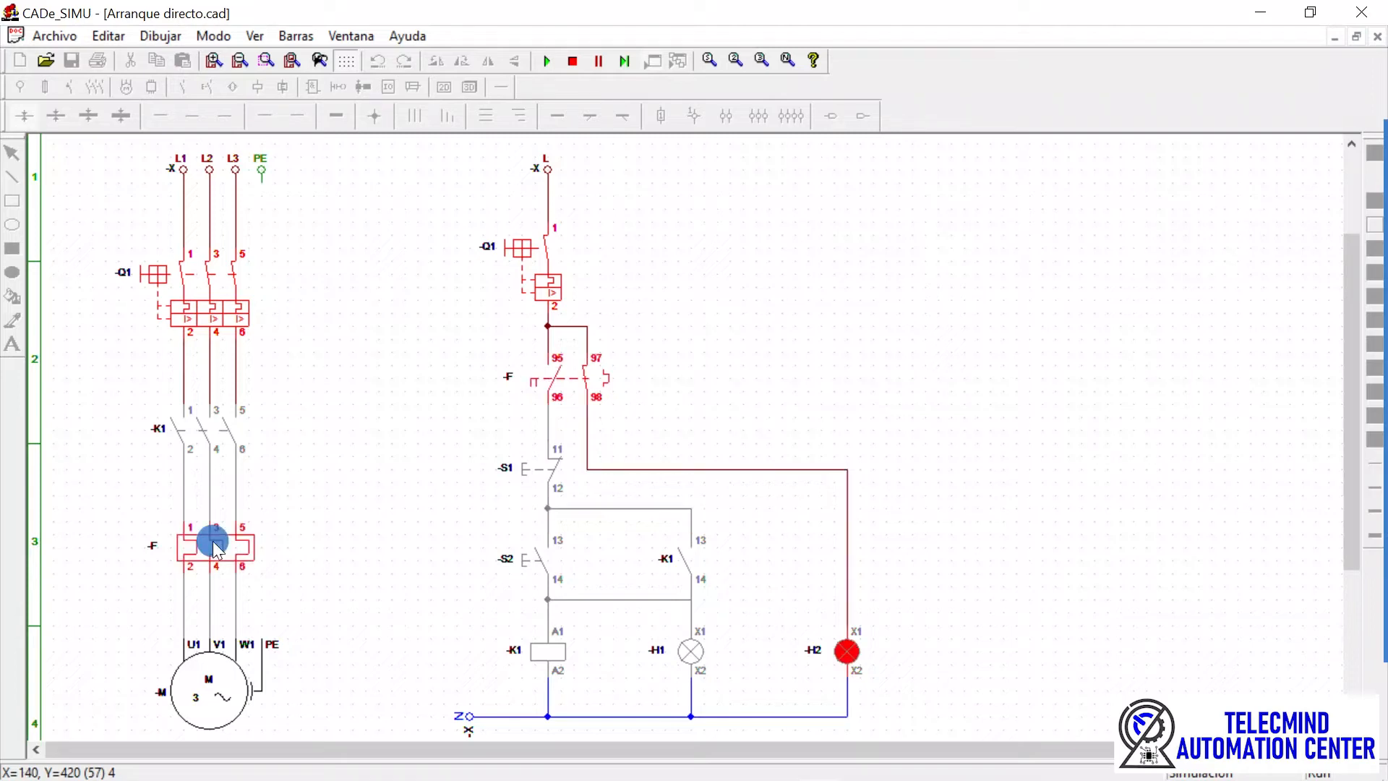
{"action": "left_click", "coordinate": [217, 548]}
{"action": "left_click", "coordinate": [217, 548]}
{"action": "left_click", "coordinate": [217, 549]}
{"action": "left_click", "coordinate": [217, 549]}
{"action": "left_click", "coordinate": [217, 548]}
{"action": "left_click", "coordinate": [217, 548]}
{"action": "left_click", "coordinate": [217, 548]}
{"action": "left_click", "coordinate": [217, 548]}
{"action": "left_click", "coordinate": [217, 548]}
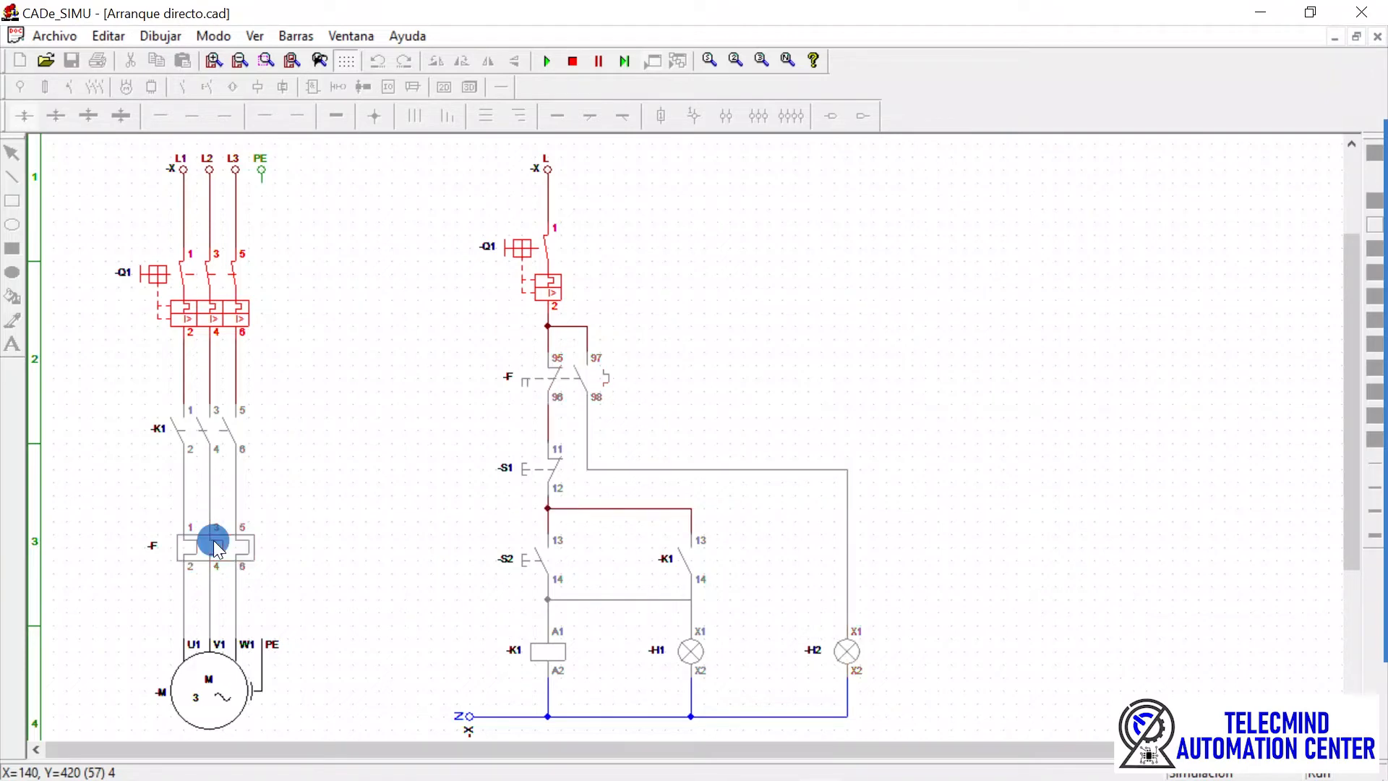
{"action": "left_click", "coordinate": [217, 548]}
{"action": "left_click", "coordinate": [217, 548]}
{"action": "left_click", "coordinate": [217, 548]}
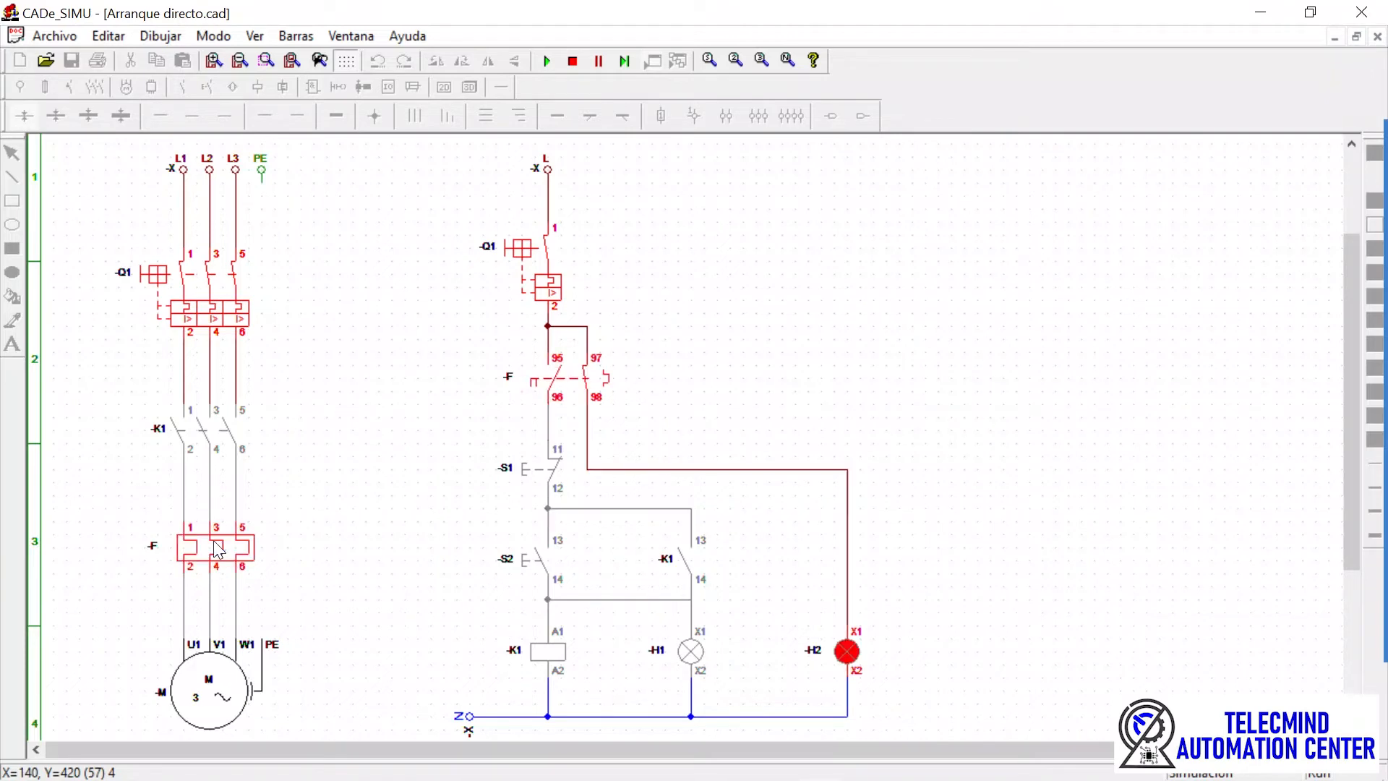
{"action": "left_click", "coordinate": [217, 548]}
{"action": "left_click", "coordinate": [217, 548]}
{"action": "left_click", "coordinate": [572, 64]}
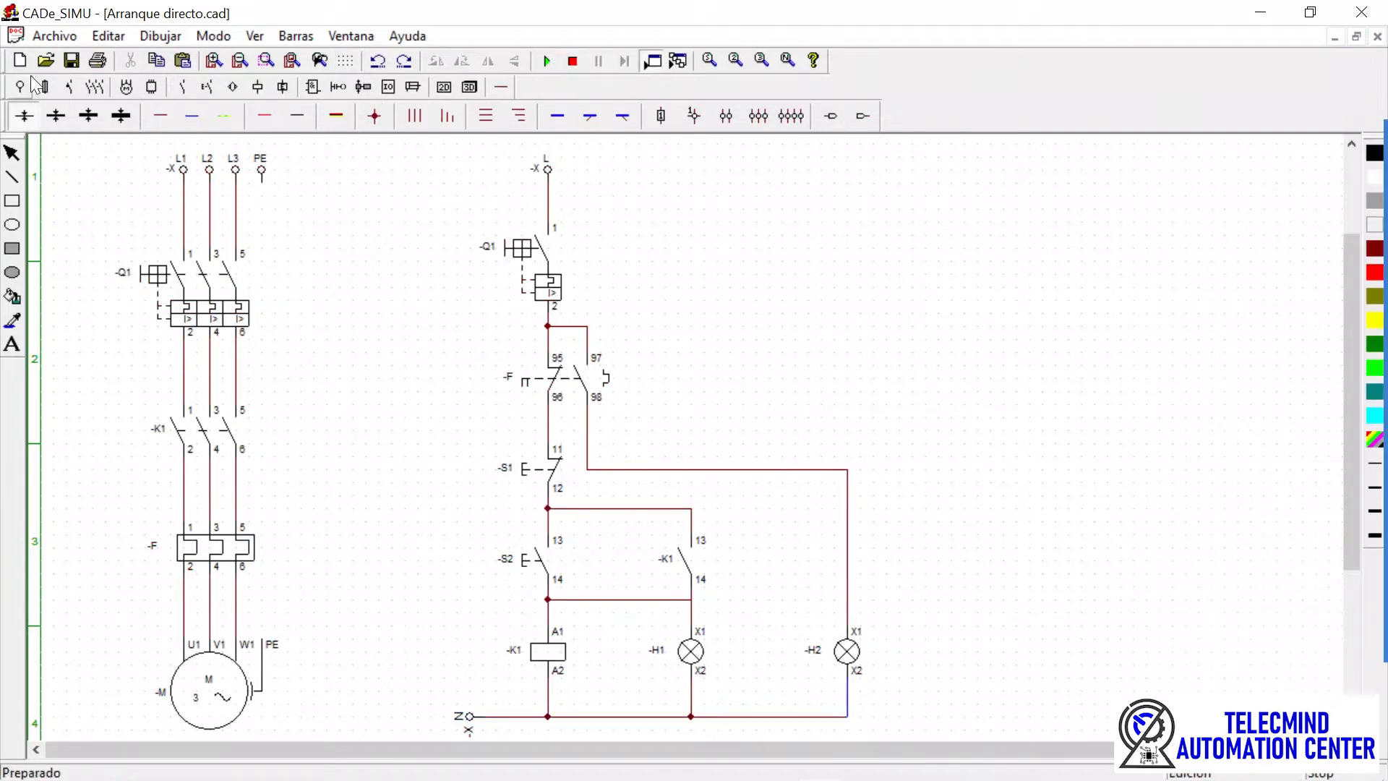
- Open the motor reversing drawing Inversión de giro.cad from the Archivos Cade folder
{"action": "left_click", "coordinate": [53, 64]}
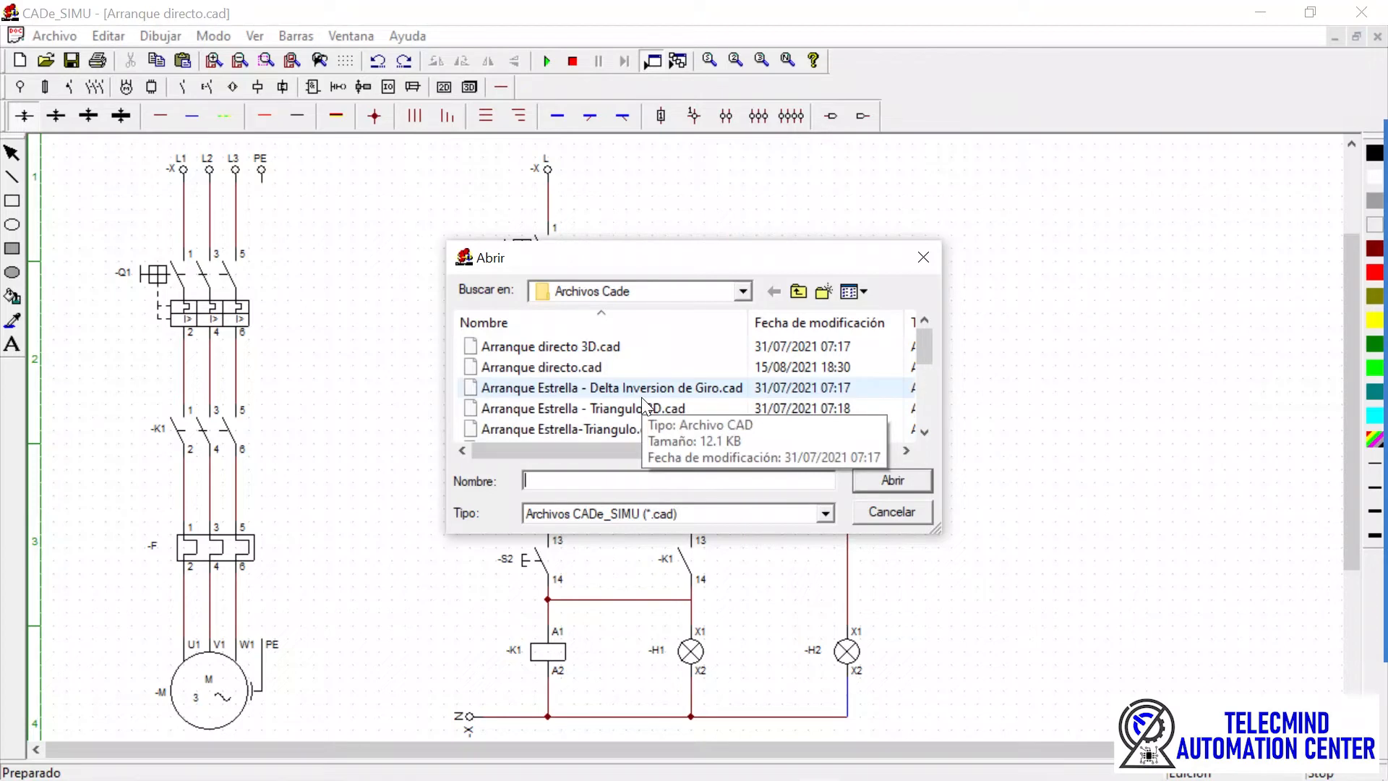
{"action": "scroll", "coordinate": [643, 402], "scroll_direction": "down", "scroll_amount": 2}
{"action": "scroll", "coordinate": [643, 402], "scroll_direction": "up", "scroll_amount": 1}
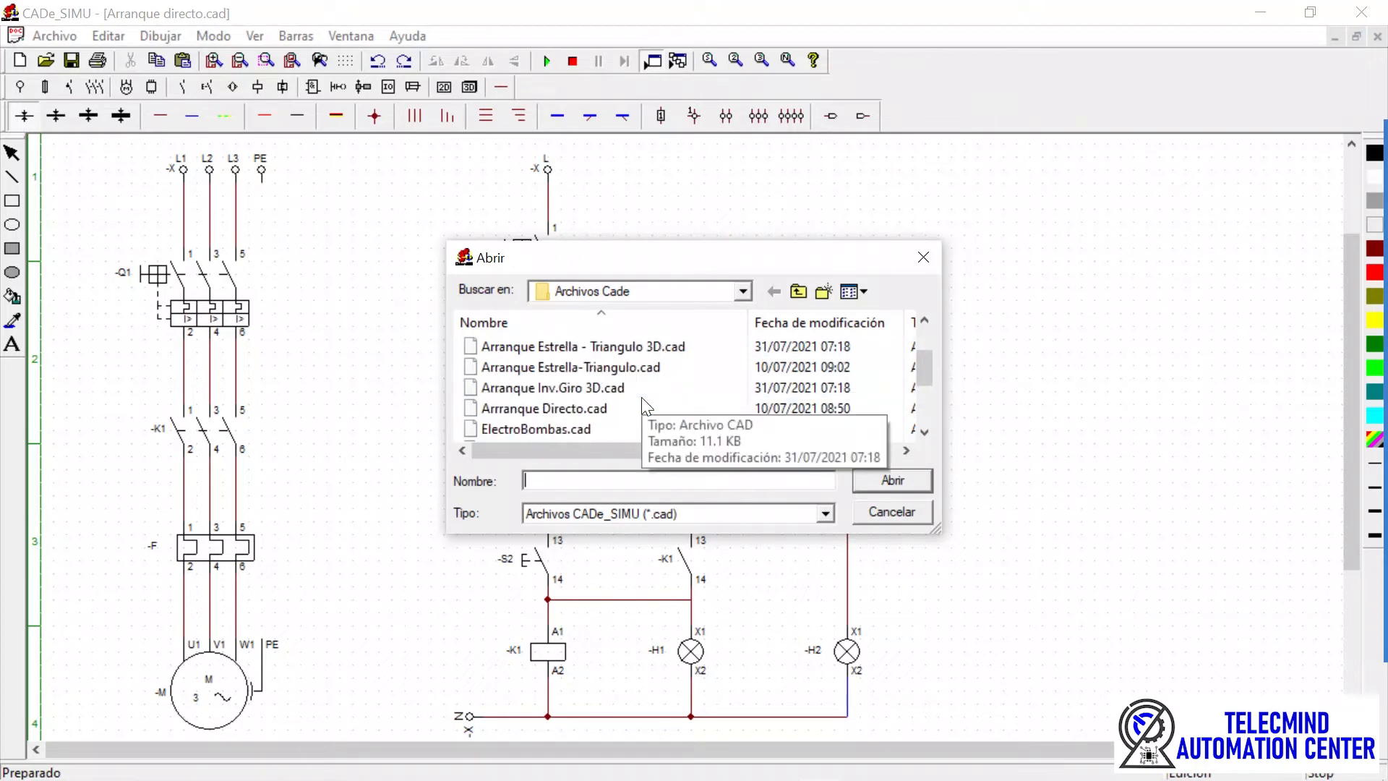
{"action": "scroll", "coordinate": [640, 397], "scroll_direction": "down", "scroll_amount": 1}
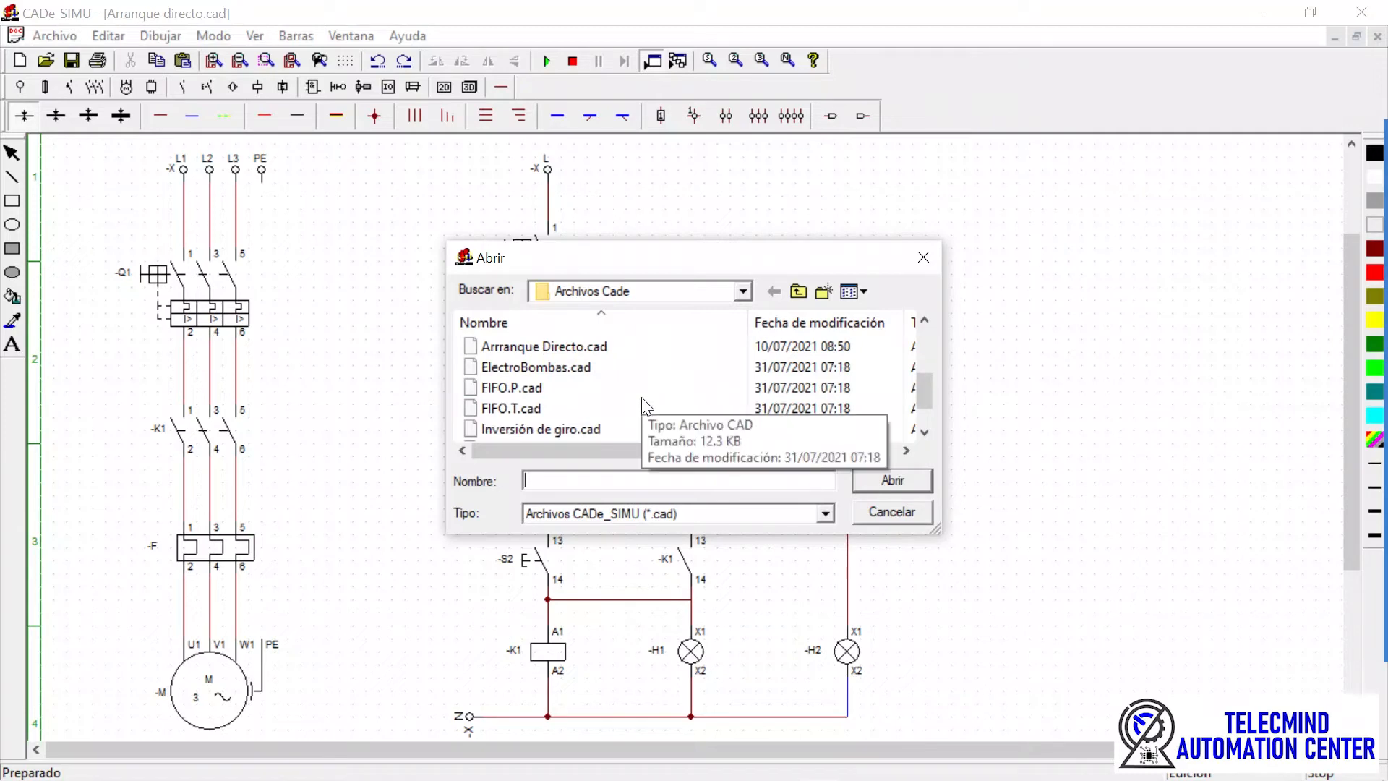
{"action": "double_click", "coordinate": [570, 428]}
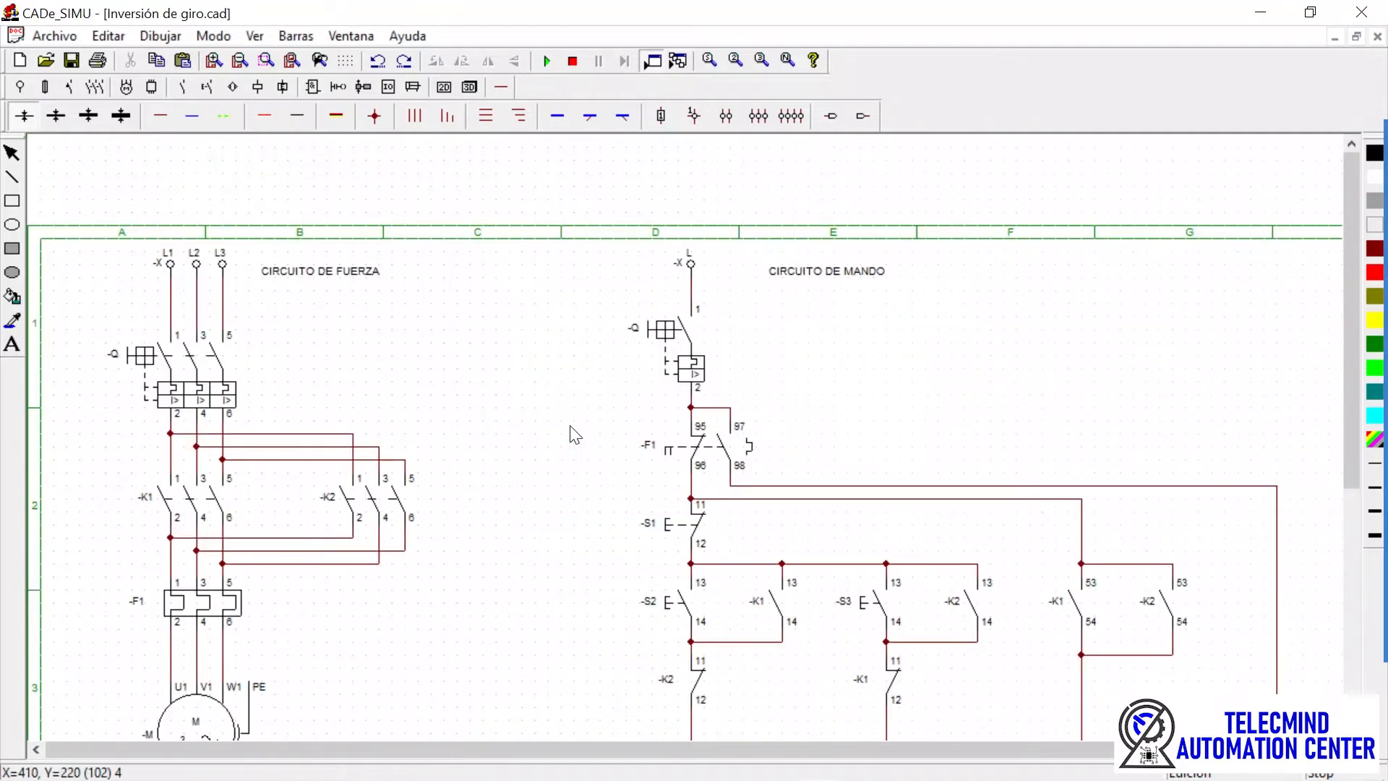
- Rotate neutral terminal N of the control circuit so that it stands upright on the neutral line, and deselect it
{"action": "scroll", "coordinate": [831, 453], "scroll_direction": "down", "scroll_amount": 3}
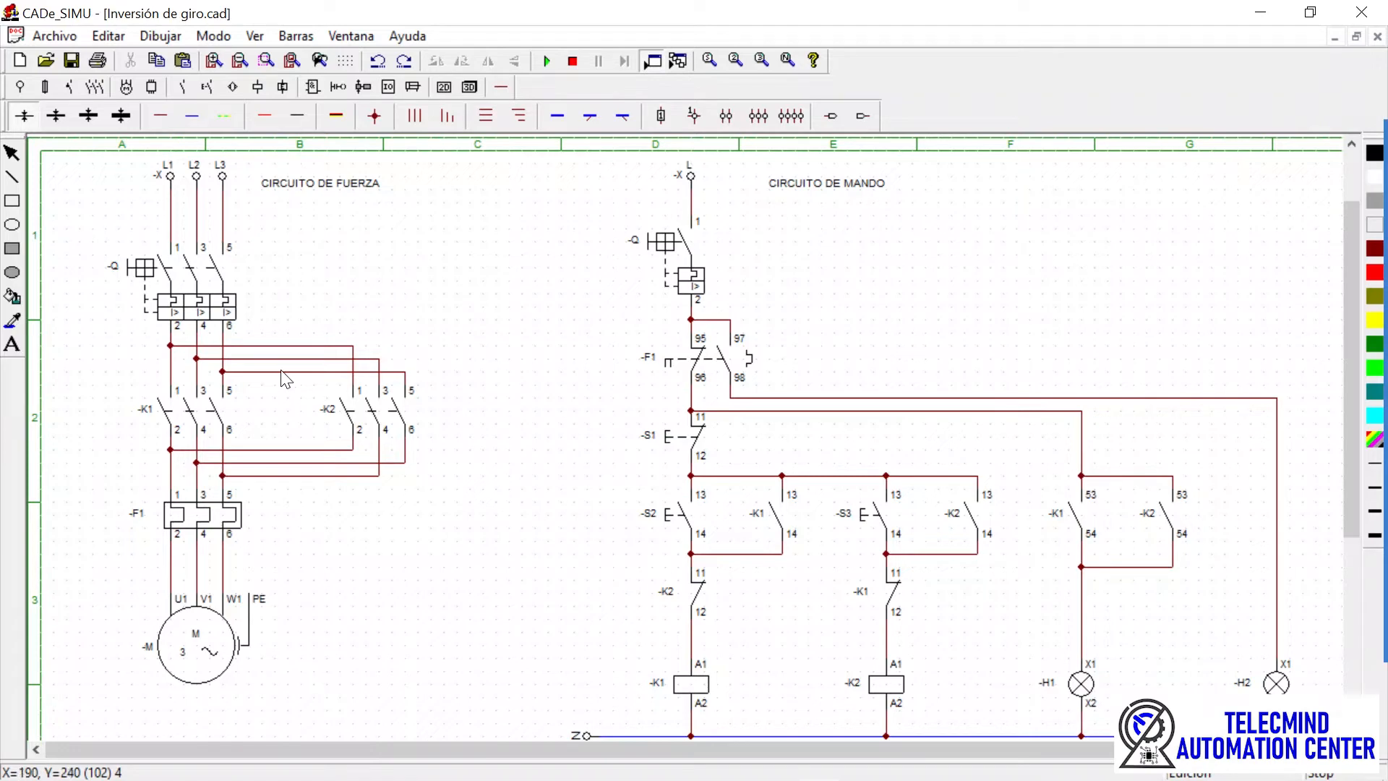
{"action": "scroll", "coordinate": [474, 367], "scroll_direction": "down", "scroll_amount": 4}
{"action": "scroll", "coordinate": [475, 363], "scroll_direction": "up", "scroll_amount": 6}
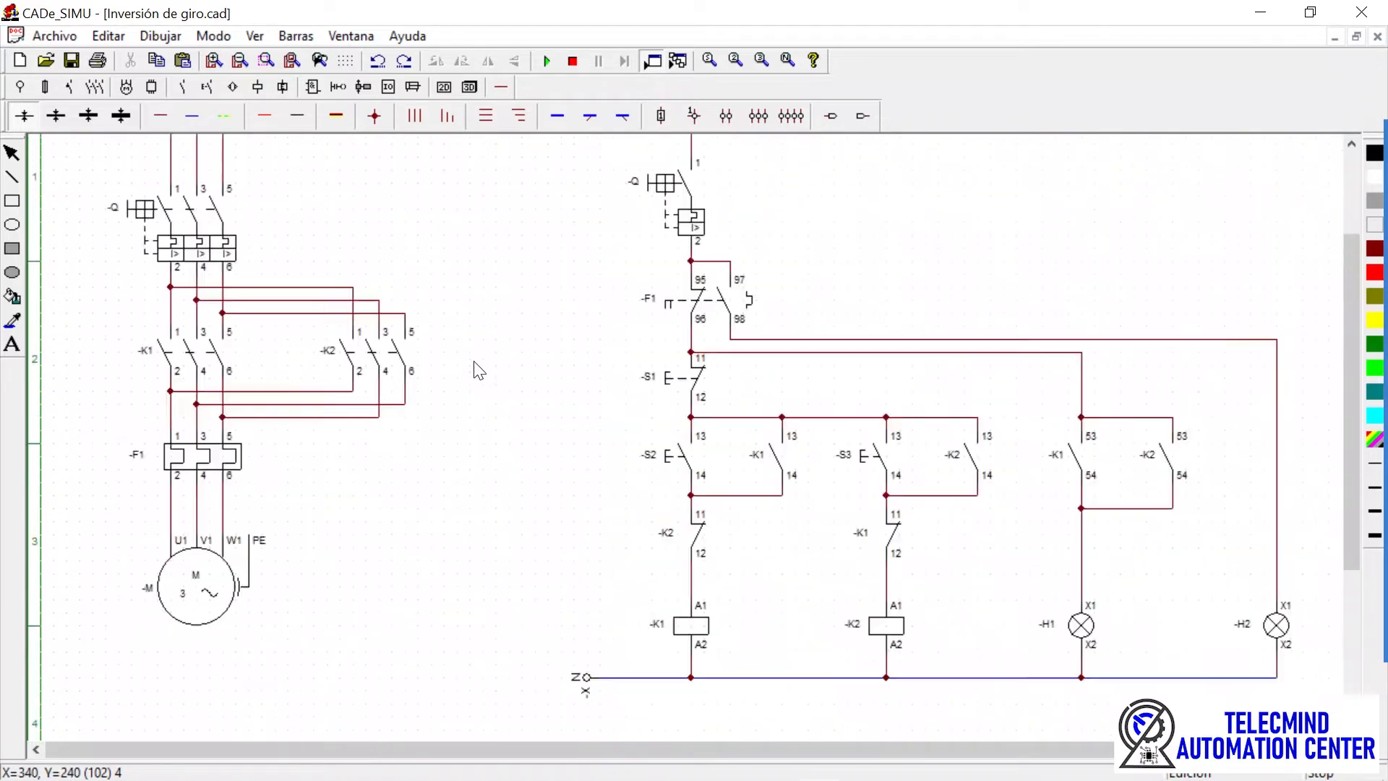
{"action": "scroll", "coordinate": [486, 369], "scroll_direction": "down", "scroll_amount": 4}
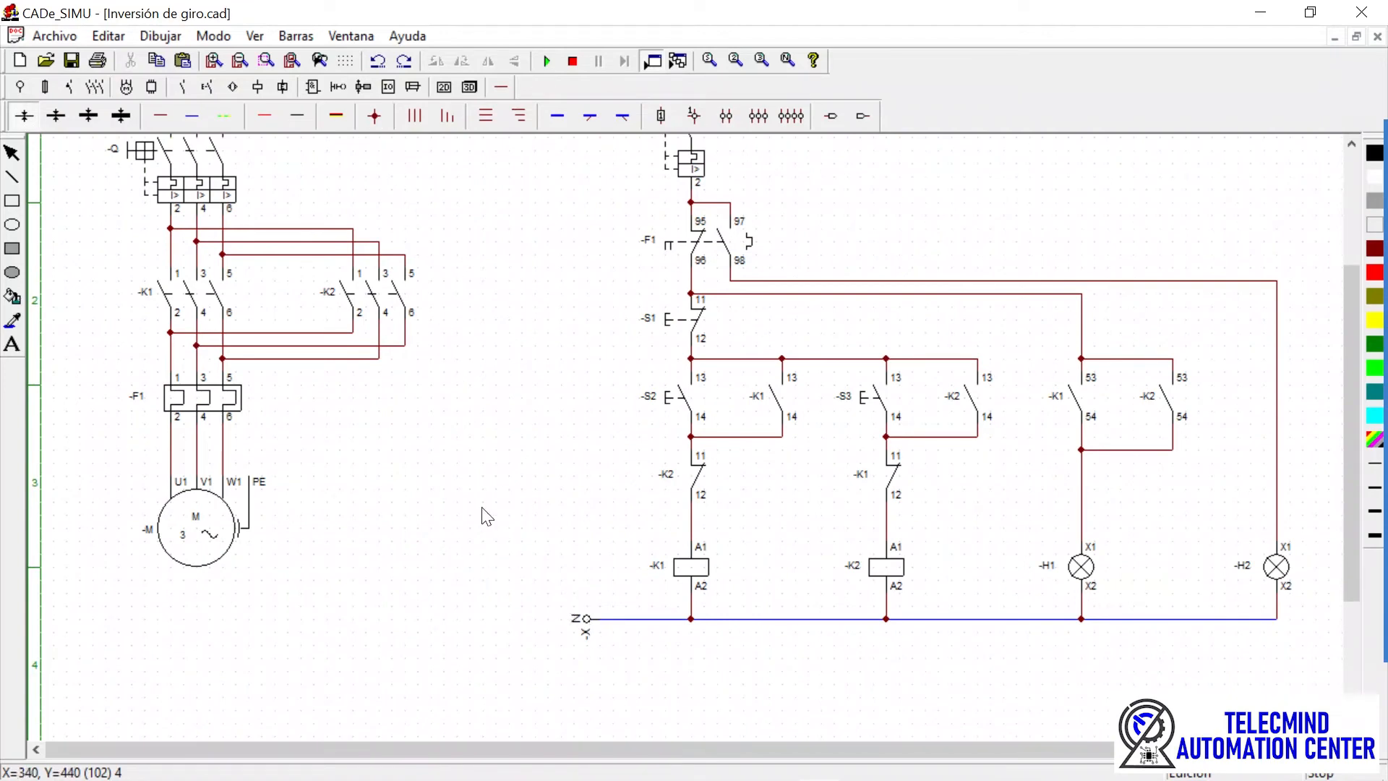
{"action": "scroll", "coordinate": [487, 515], "scroll_direction": "up", "scroll_amount": 1}
{"action": "left_click", "coordinate": [585, 684]}
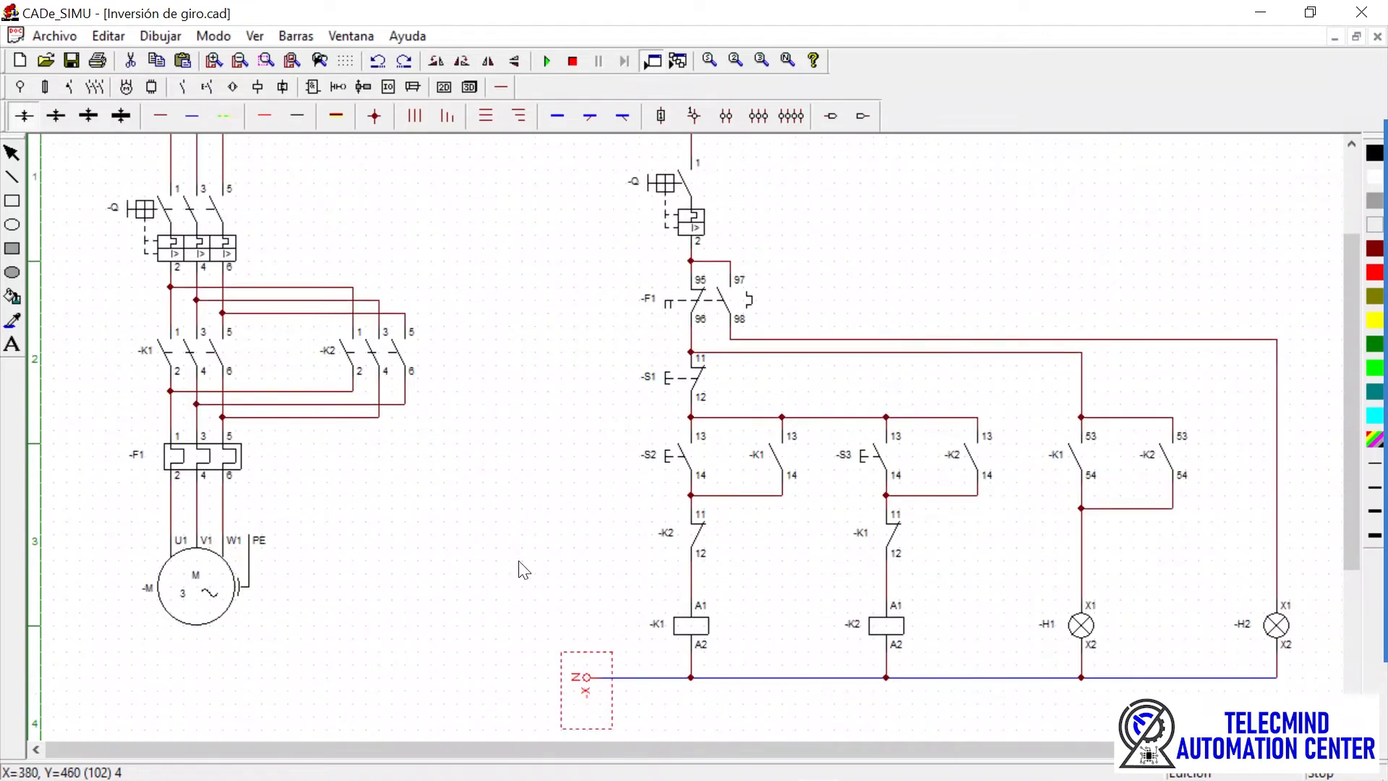
{"action": "left_click", "coordinate": [461, 60]}
{"action": "left_click", "coordinate": [521, 541]}
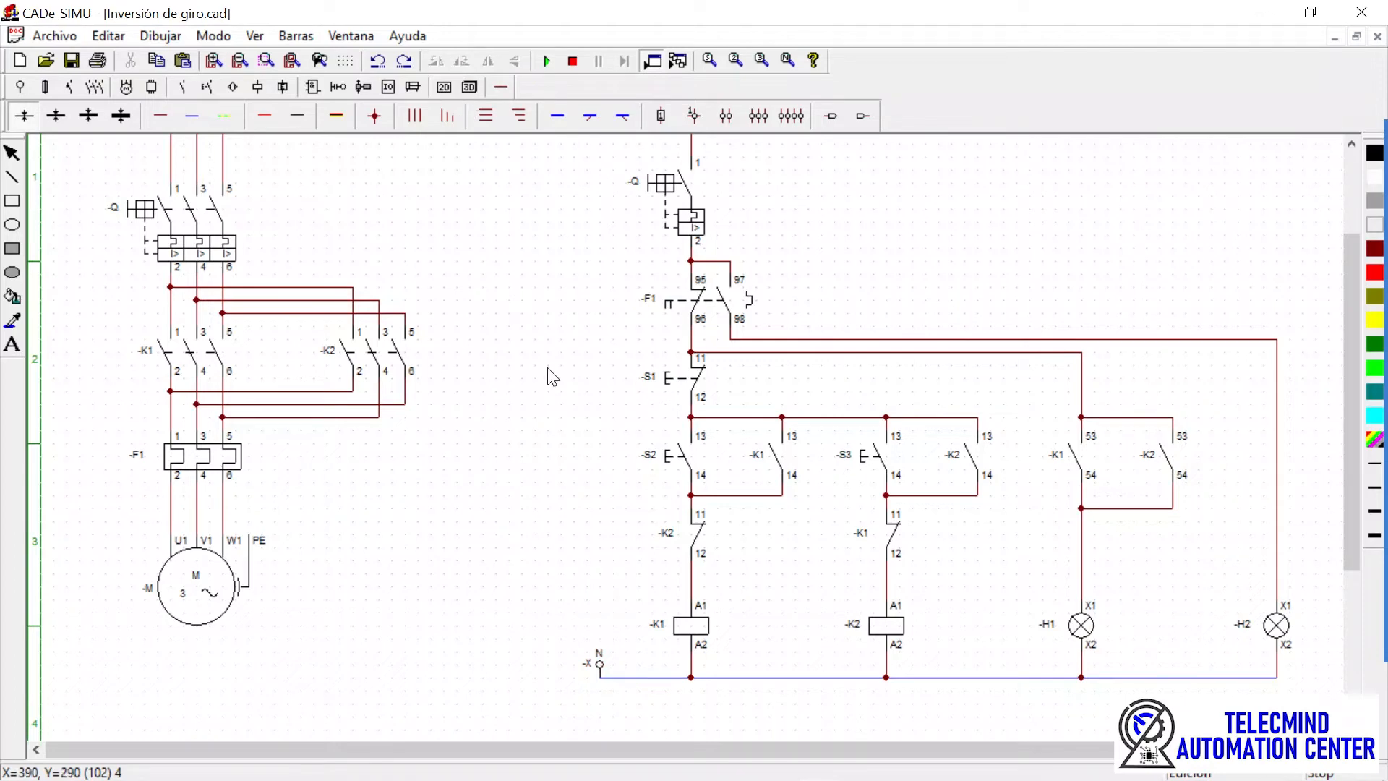
- Simulate the reversing circuit: close breaker Q and start the motor through contactor K1 with pushbutton S2
{"action": "scroll", "coordinate": [553, 479], "scroll_direction": "up", "scroll_amount": 3}
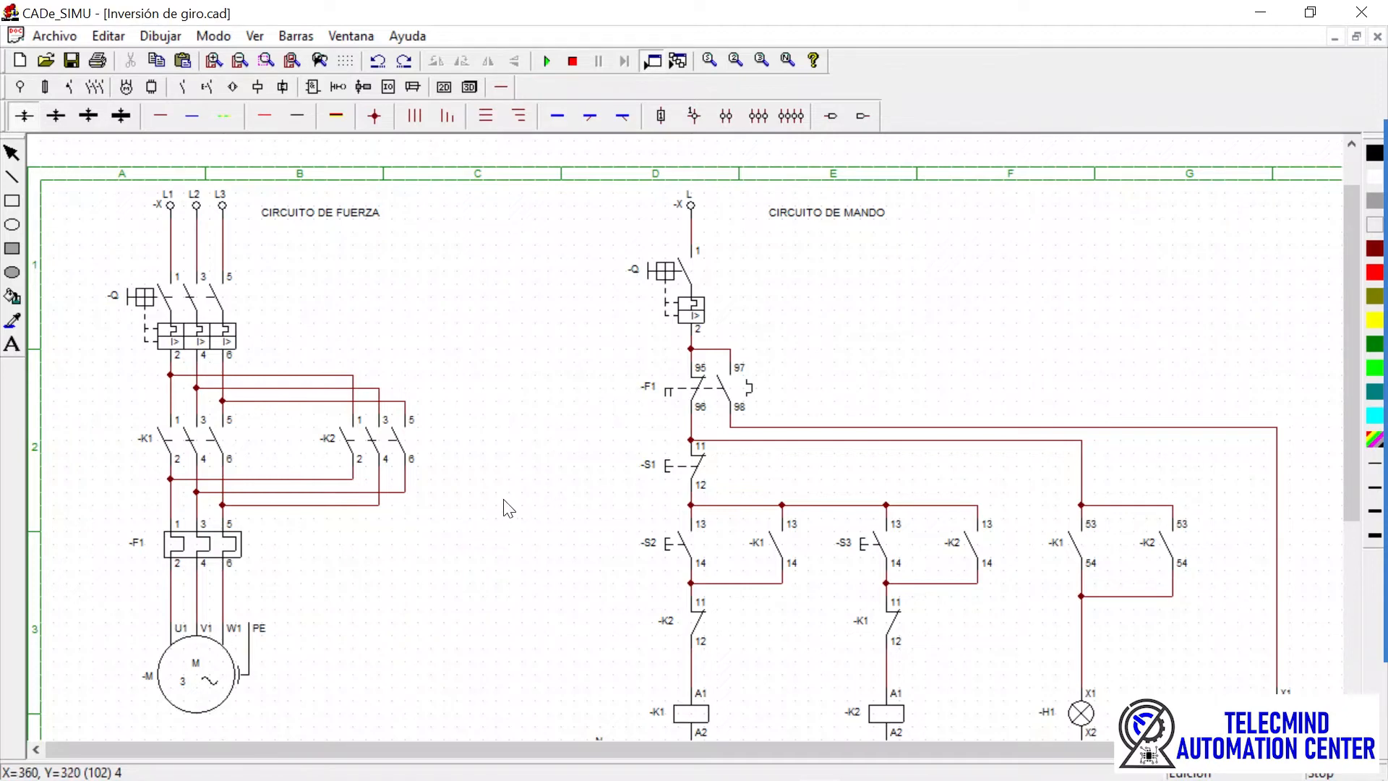
{"action": "scroll", "coordinate": [850, 382], "scroll_direction": "down", "scroll_amount": 3}
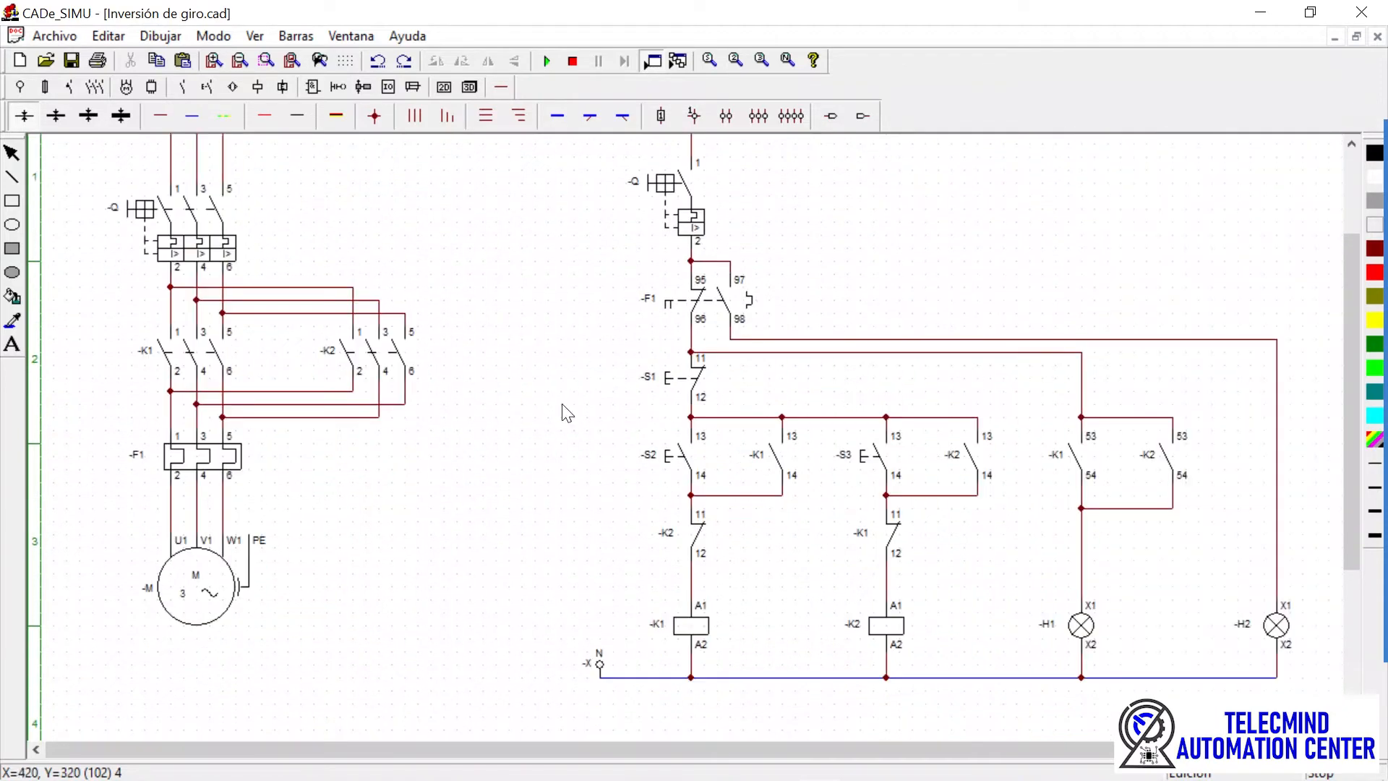
{"action": "scroll", "coordinate": [347, 398], "scroll_direction": "up", "scroll_amount": 3}
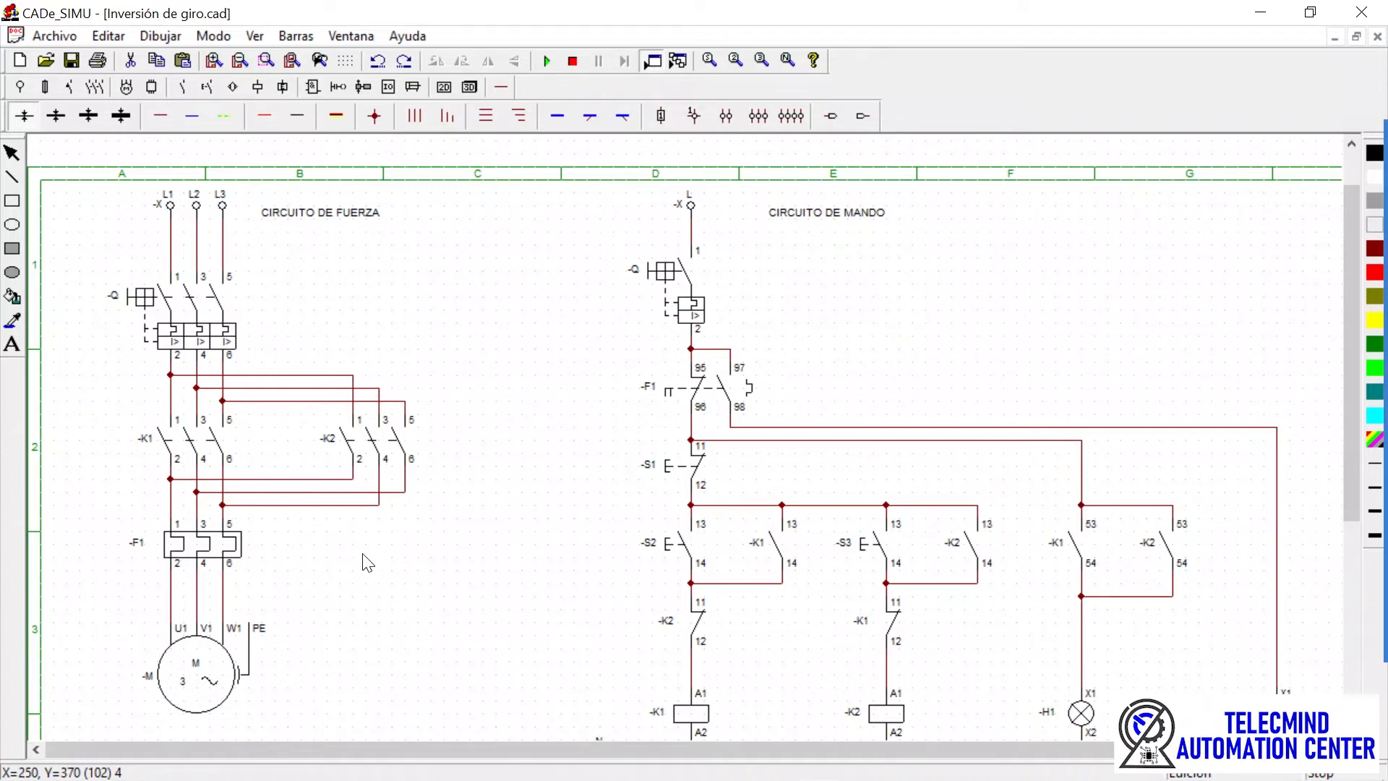
{"action": "scroll", "coordinate": [383, 556], "scroll_direction": "down", "scroll_amount": 1}
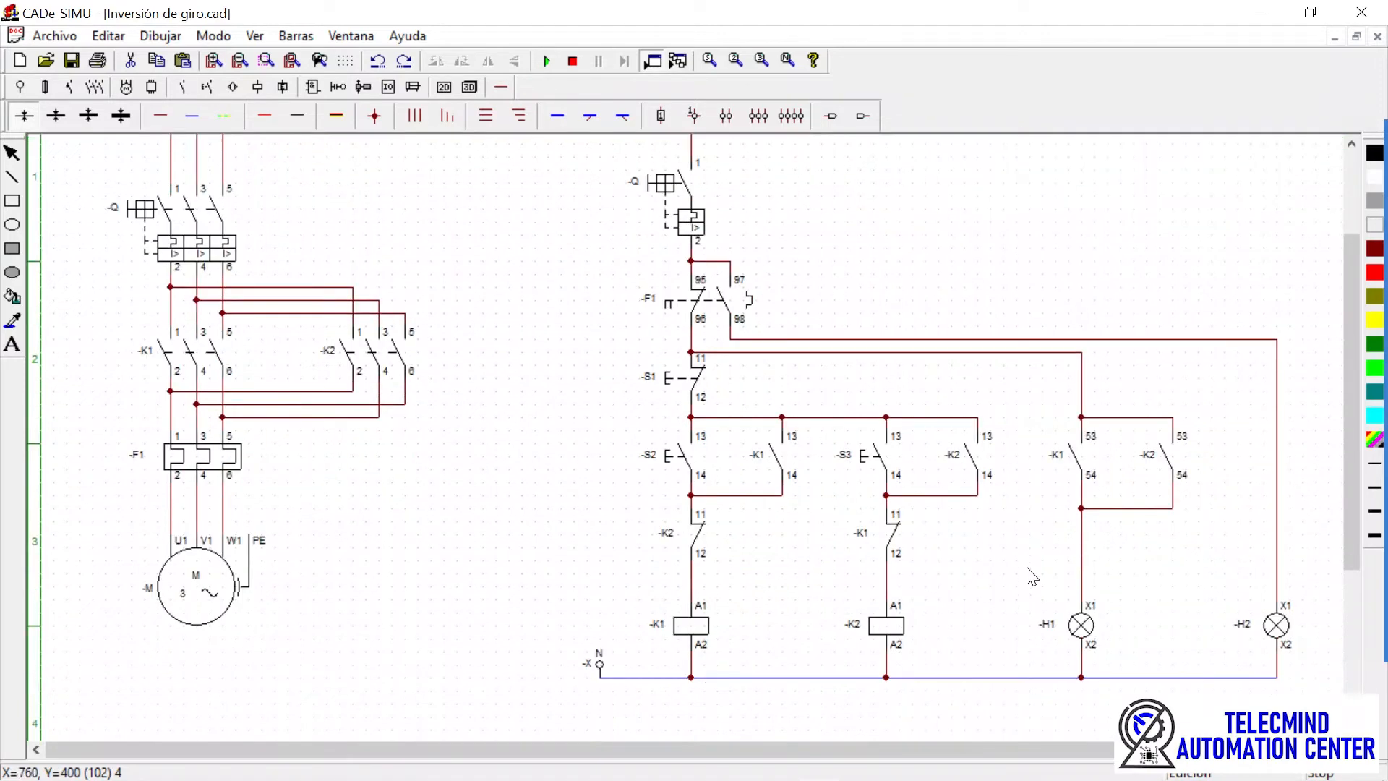
{"action": "scroll", "coordinate": [861, 567], "scroll_direction": "up", "scroll_amount": 1}
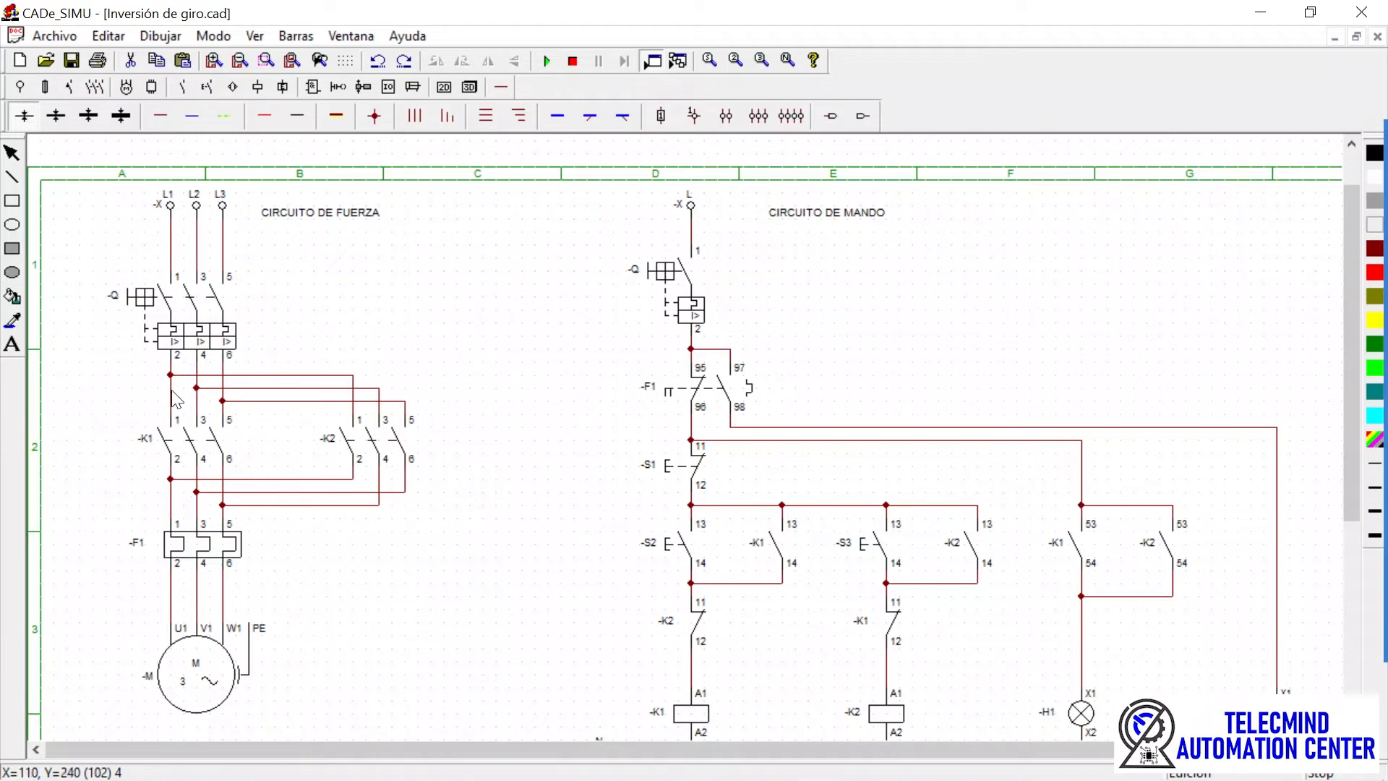
{"action": "left_click", "coordinate": [548, 61]}
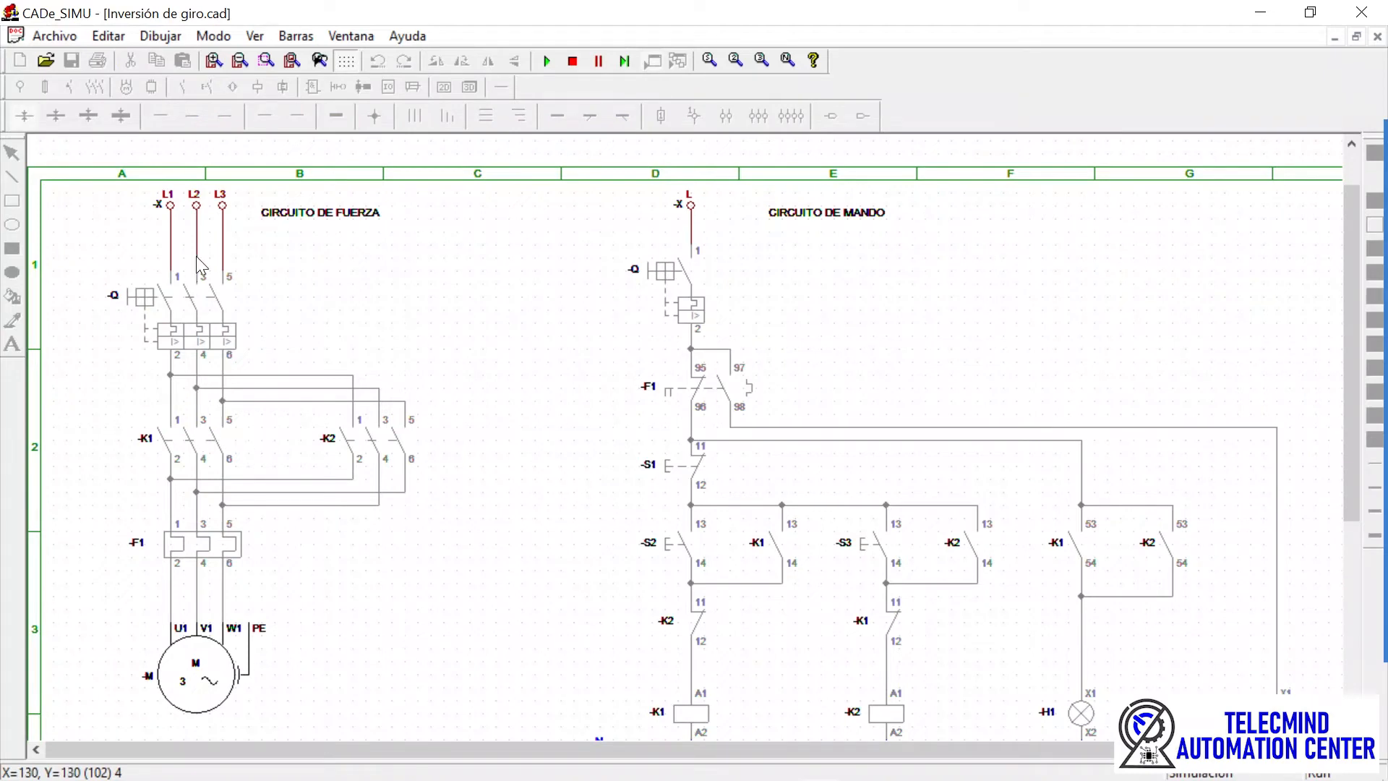
{"action": "left_click", "coordinate": [194, 292]}
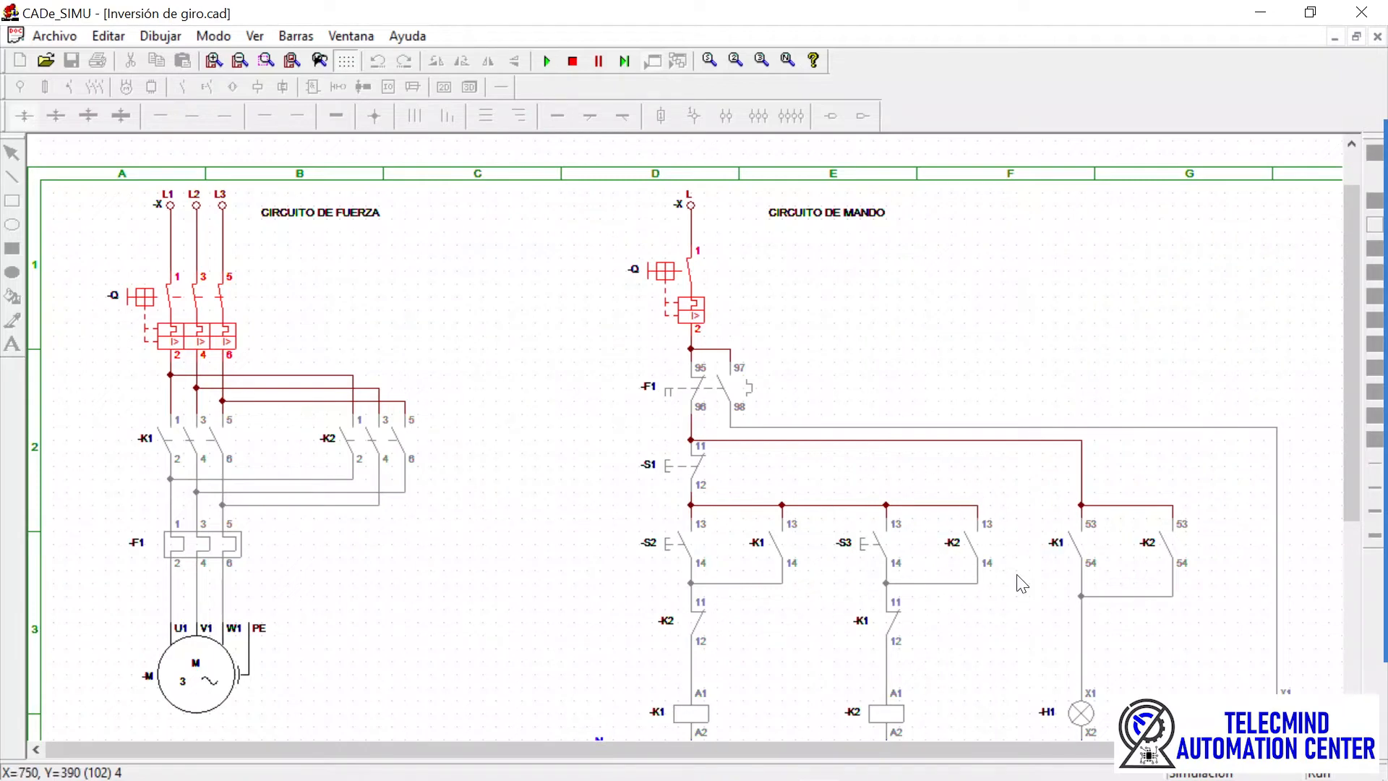
{"action": "left_click", "coordinate": [681, 547]}
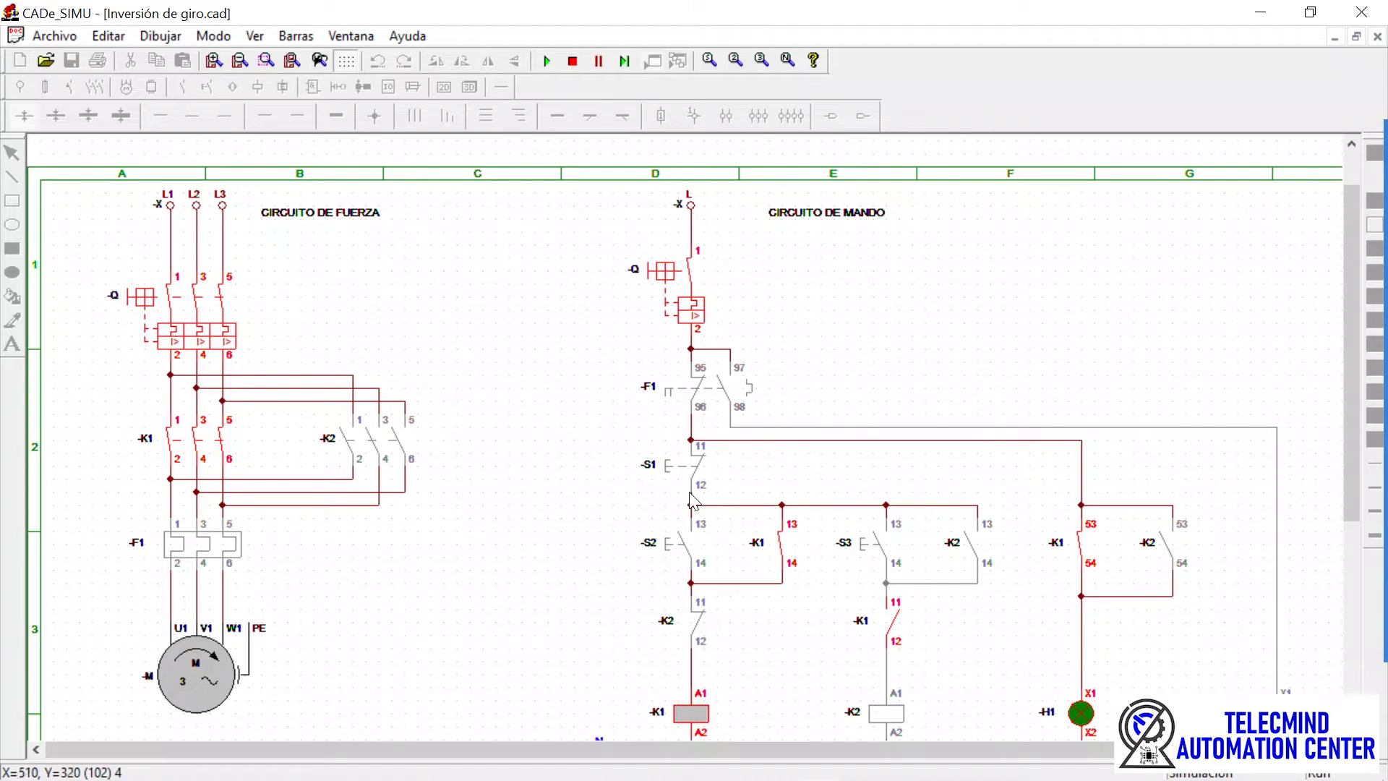
- Operate pushbutton S2 of the running reversing circuit and stop the simulation
{"action": "scroll", "coordinate": [755, 612], "scroll_direction": "down", "scroll_amount": 1}
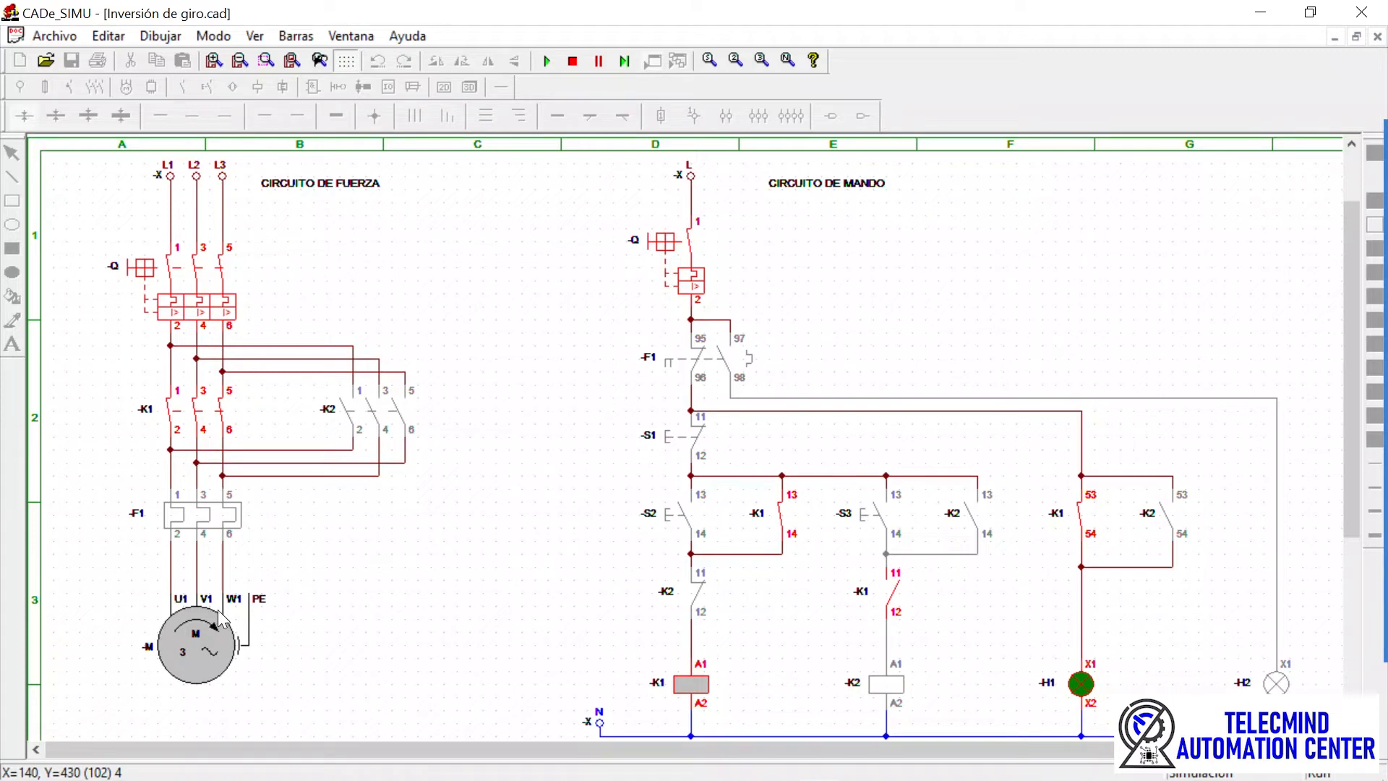
{"action": "scroll", "coordinate": [492, 540], "scroll_direction": "down", "scroll_amount": 1}
{"action": "scroll", "coordinate": [492, 541], "scroll_direction": "up", "scroll_amount": 1}
{"action": "scroll", "coordinate": [794, 594], "scroll_direction": "down", "scroll_amount": 1}
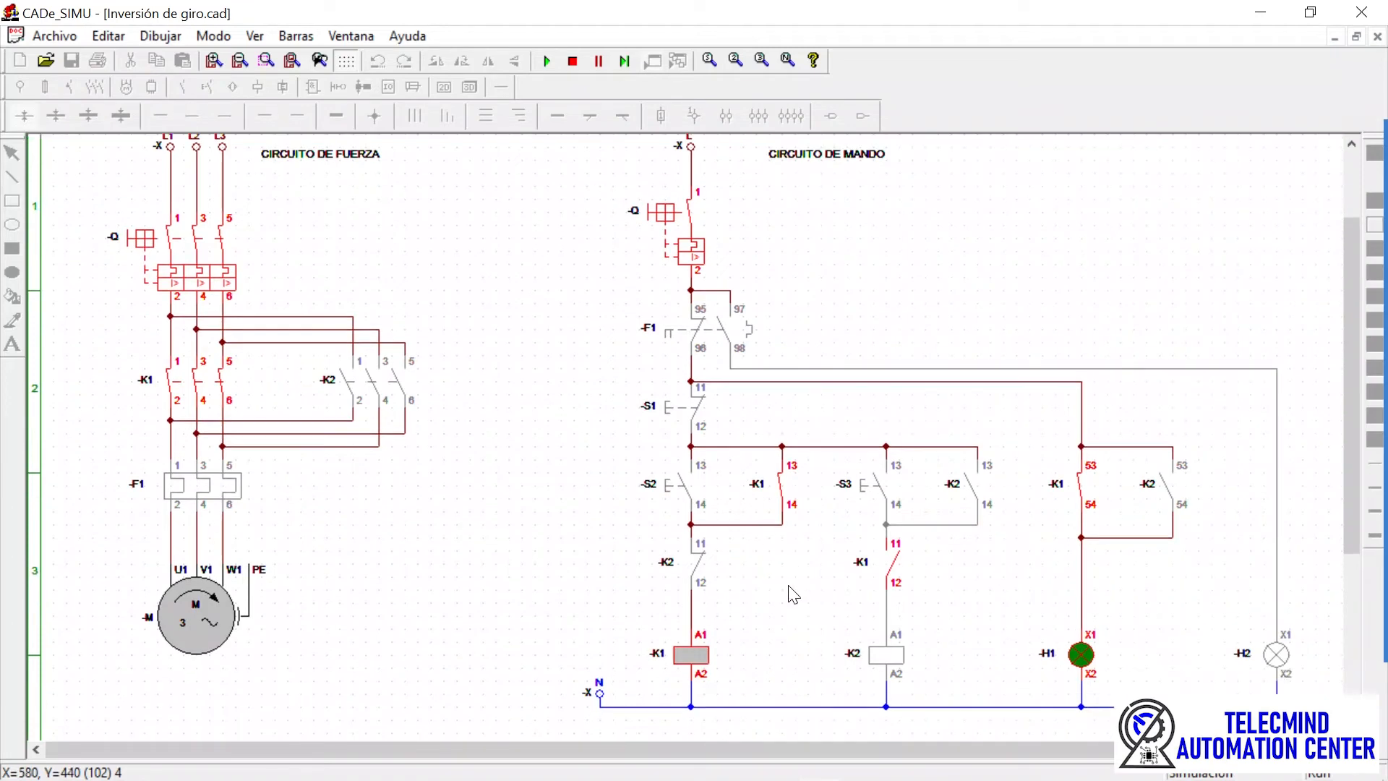
{"action": "left_click", "coordinate": [651, 485]}
{"action": "left_click", "coordinate": [568, 62]}
{"action": "double_click", "coordinate": [651, 485]}
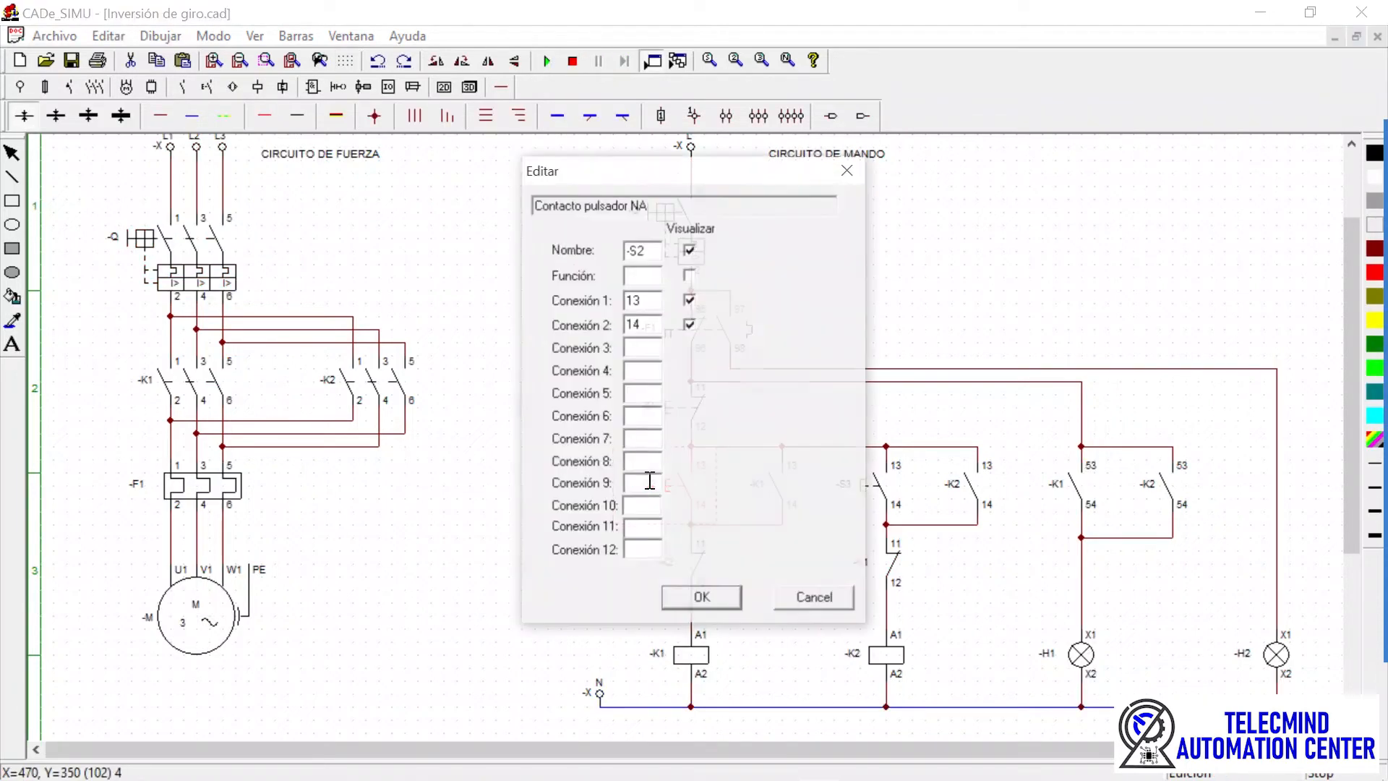
{"action": "left_click", "coordinate": [806, 598]}
{"action": "left_click", "coordinate": [617, 550]}
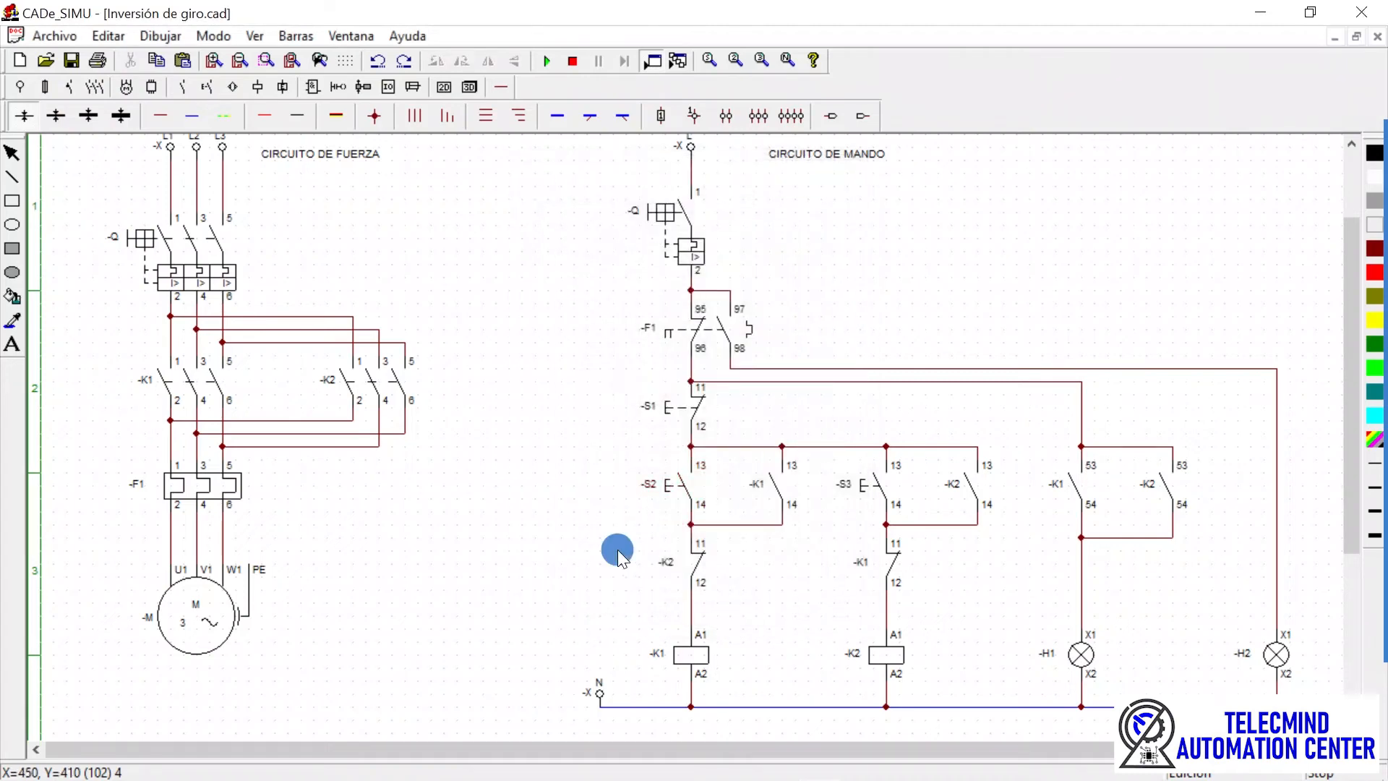
- Add the text label DER beside pushbutton S2 in the control circuit
{"action": "left_click", "coordinate": [12, 344]}
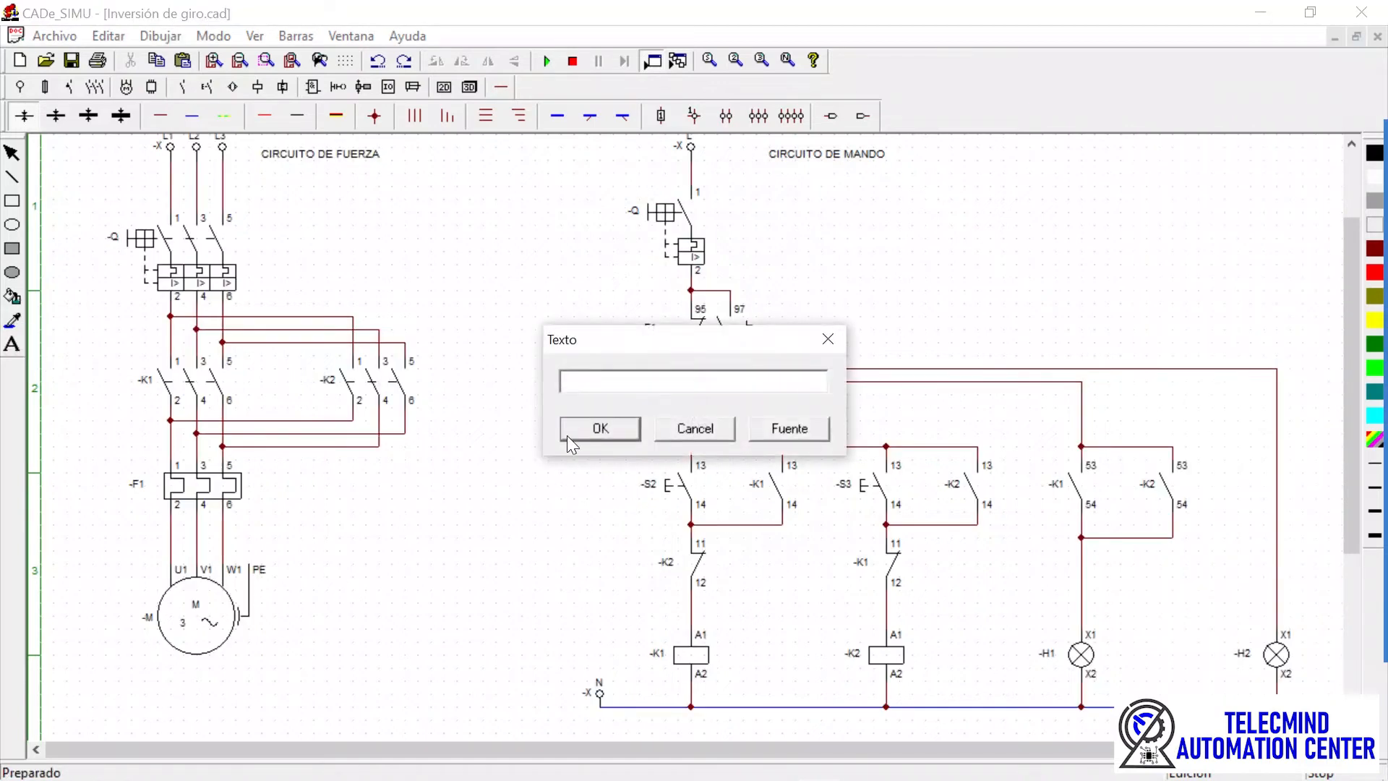
{"action": "type", "text": "DER"}
{"action": "left_click", "coordinate": [601, 431]}
{"action": "left_click", "coordinate": [616, 483]}
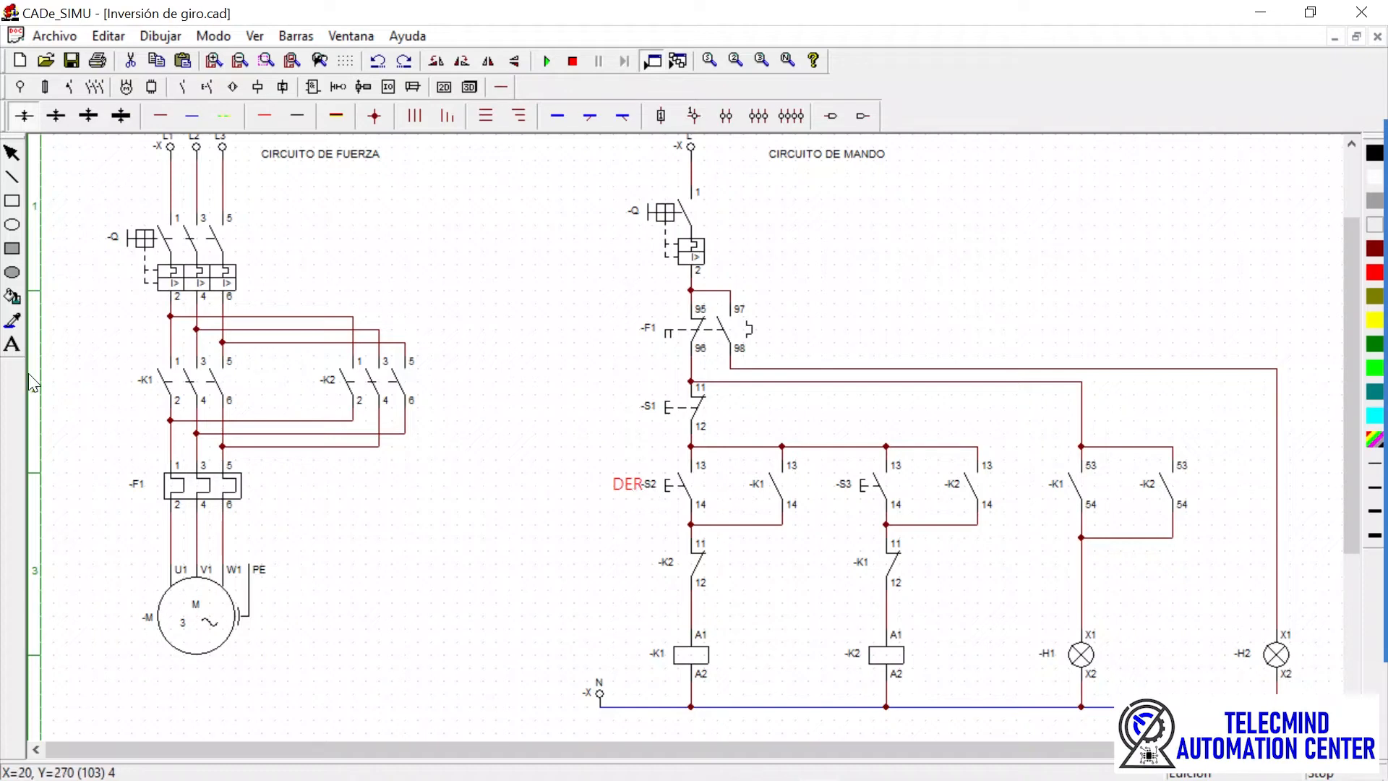
- Add the text label IZQ beside pushbutton S3 in the control circuit and deselect it
{"action": "left_click", "coordinate": [11, 345]}
{"action": "left_click", "coordinate": [381, 401]}
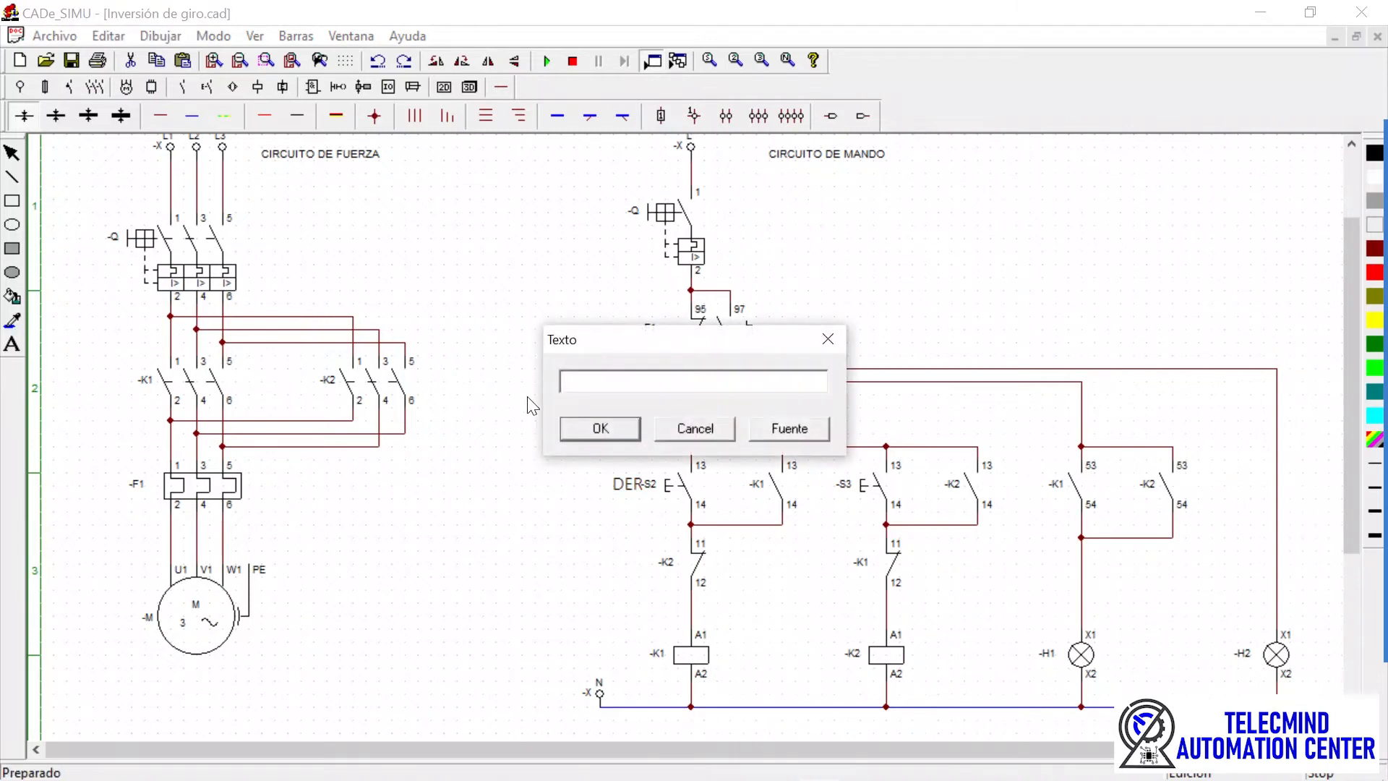
{"action": "type", "text": "IZQ"}
{"action": "left_click", "coordinate": [606, 429]}
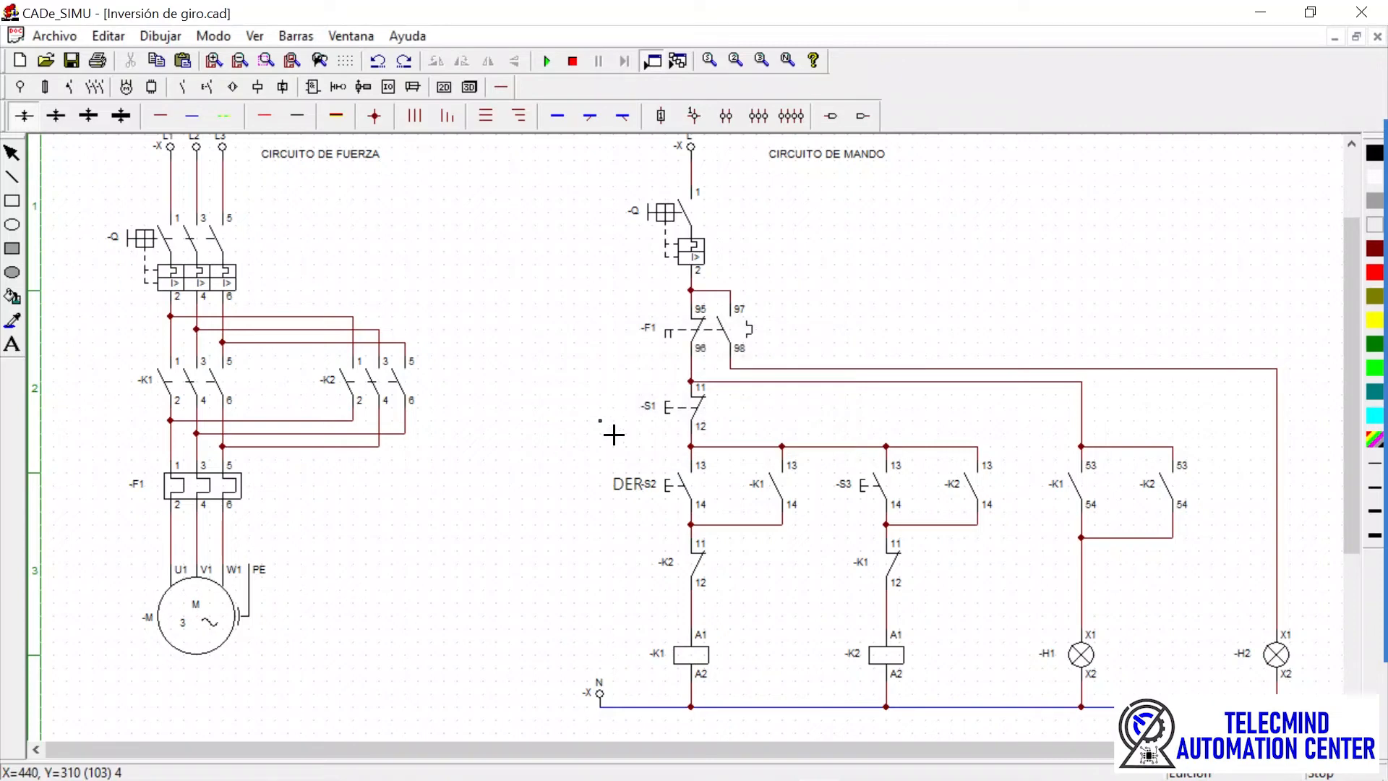
{"action": "left_click", "coordinate": [831, 499]}
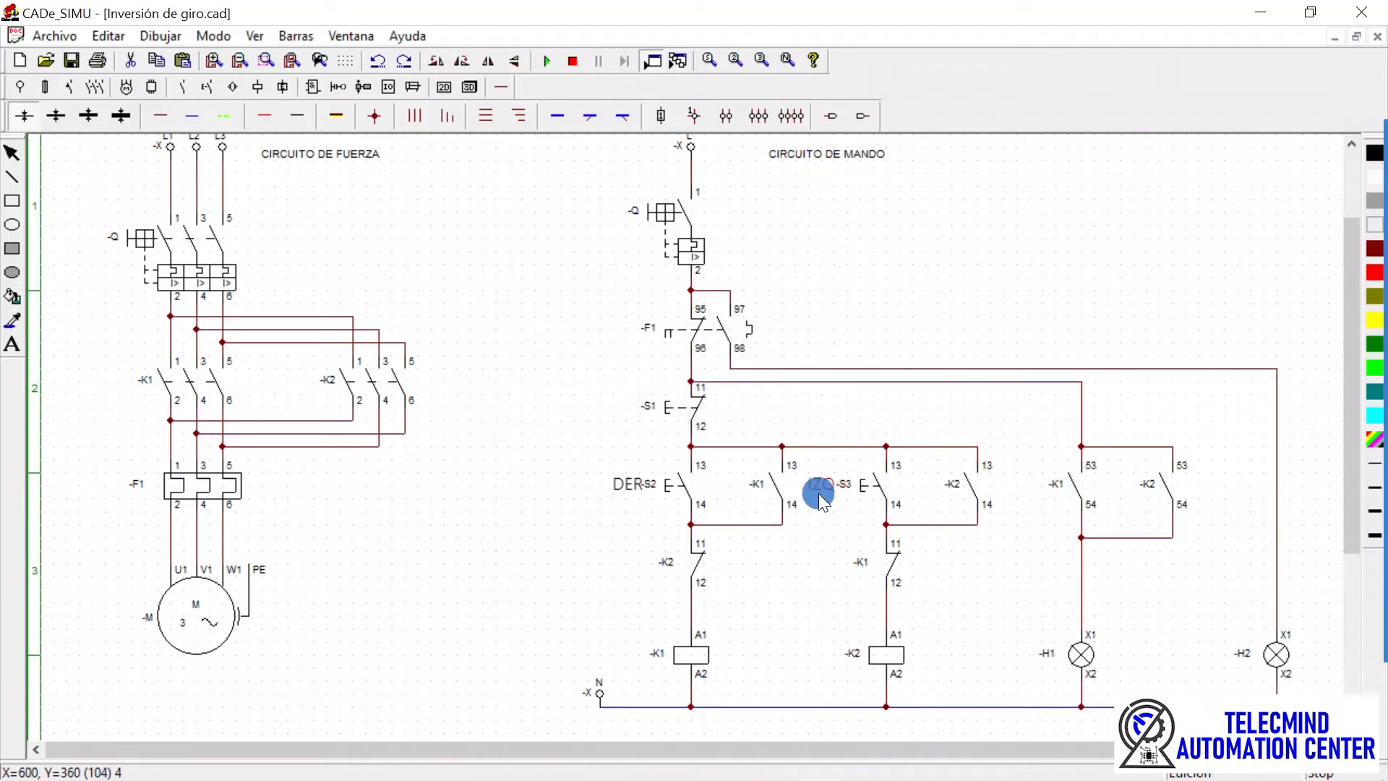
{"action": "left_click", "coordinate": [808, 554]}
- Simulate the labelled reversing circuit: close breaker Q and start the motor through K1 with pushbutton S2
{"action": "left_click", "coordinate": [546, 62]}
{"action": "left_click", "coordinate": [678, 214]}
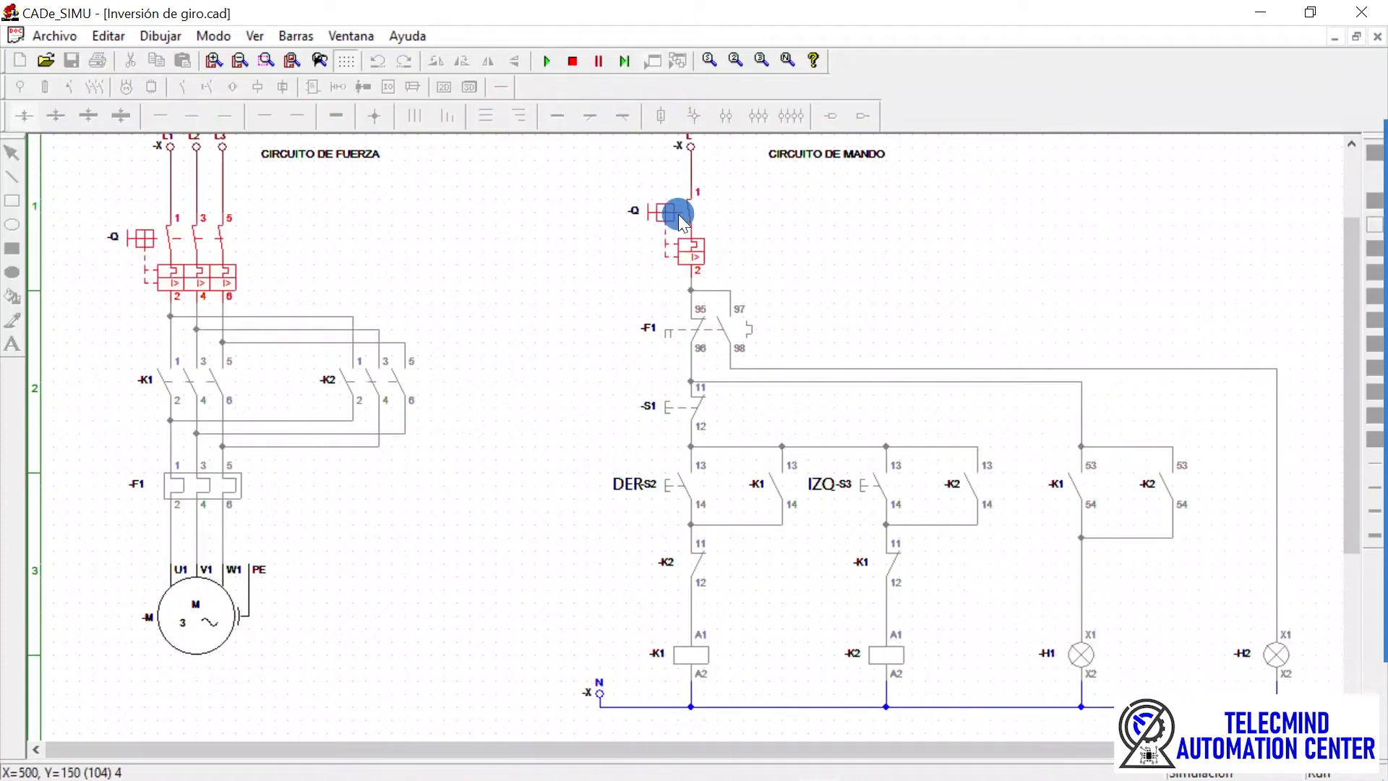
{"action": "left_click", "coordinate": [674, 486]}
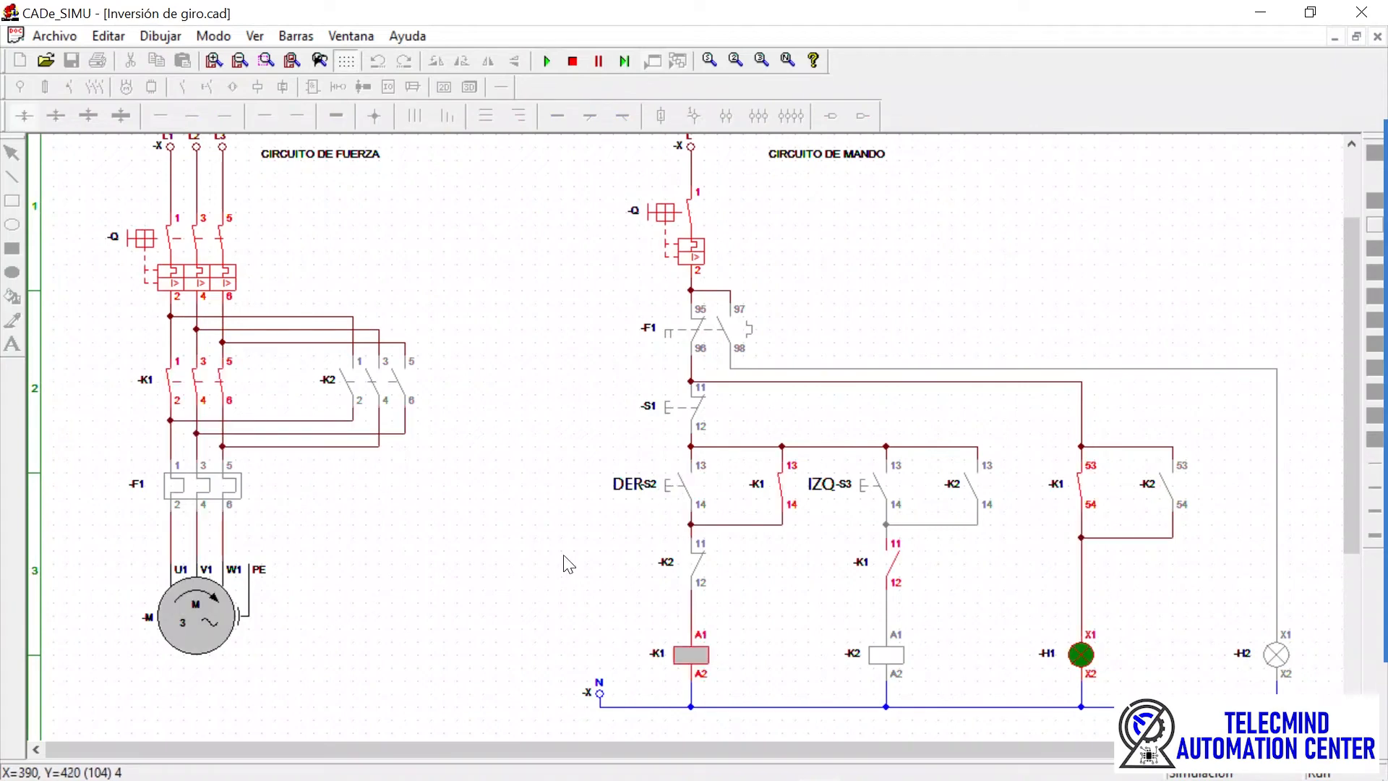
- Operate pushbutton S3 repeatedly while K1 is energized to test the interlock that blocks contactor K2
{"action": "left_click", "coordinate": [877, 494]}
{"action": "left_click", "coordinate": [877, 495]}
{"action": "left_click", "coordinate": [877, 494]}
{"action": "left_click", "coordinate": [877, 494]}
{"action": "left_click", "coordinate": [877, 494]}
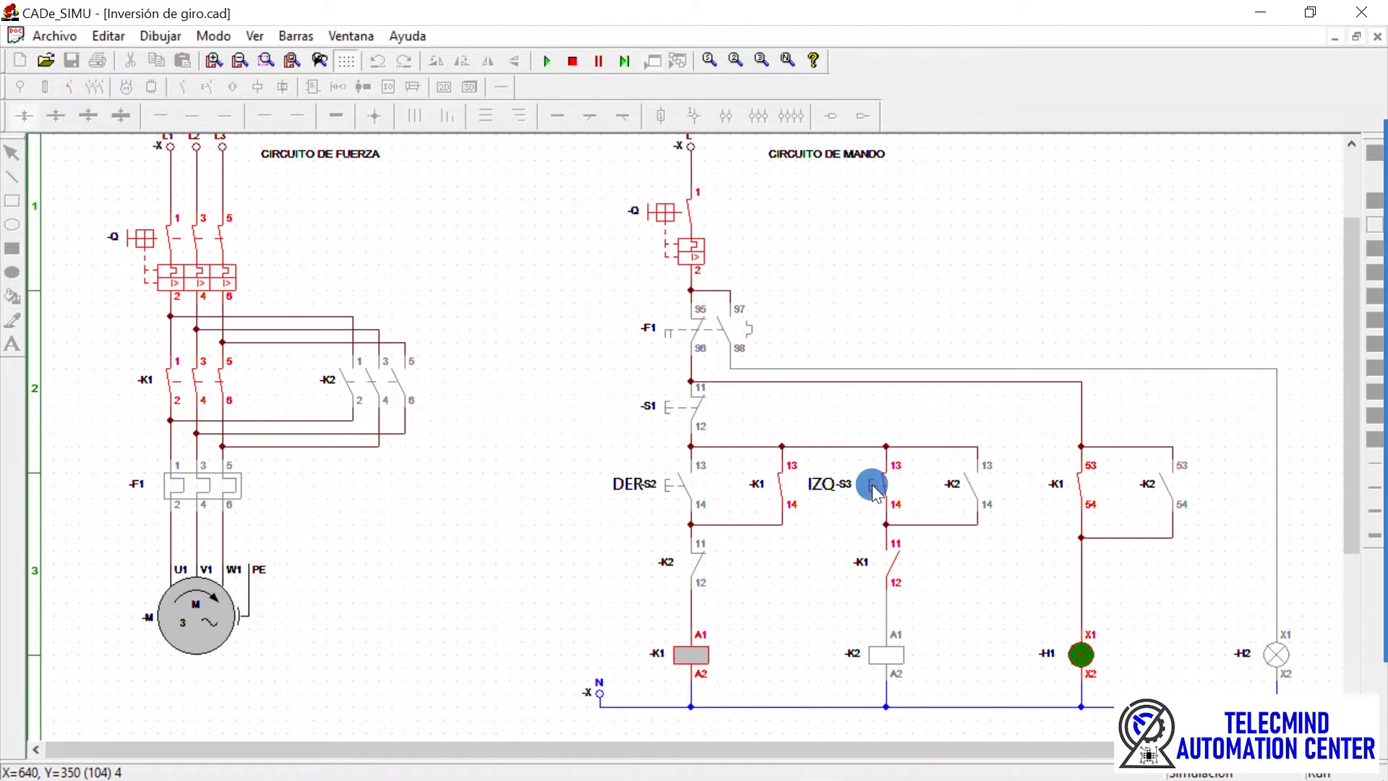
{"action": "left_click", "coordinate": [873, 489]}
{"action": "left_click", "coordinate": [874, 489]}
{"action": "left_click", "coordinate": [873, 490]}
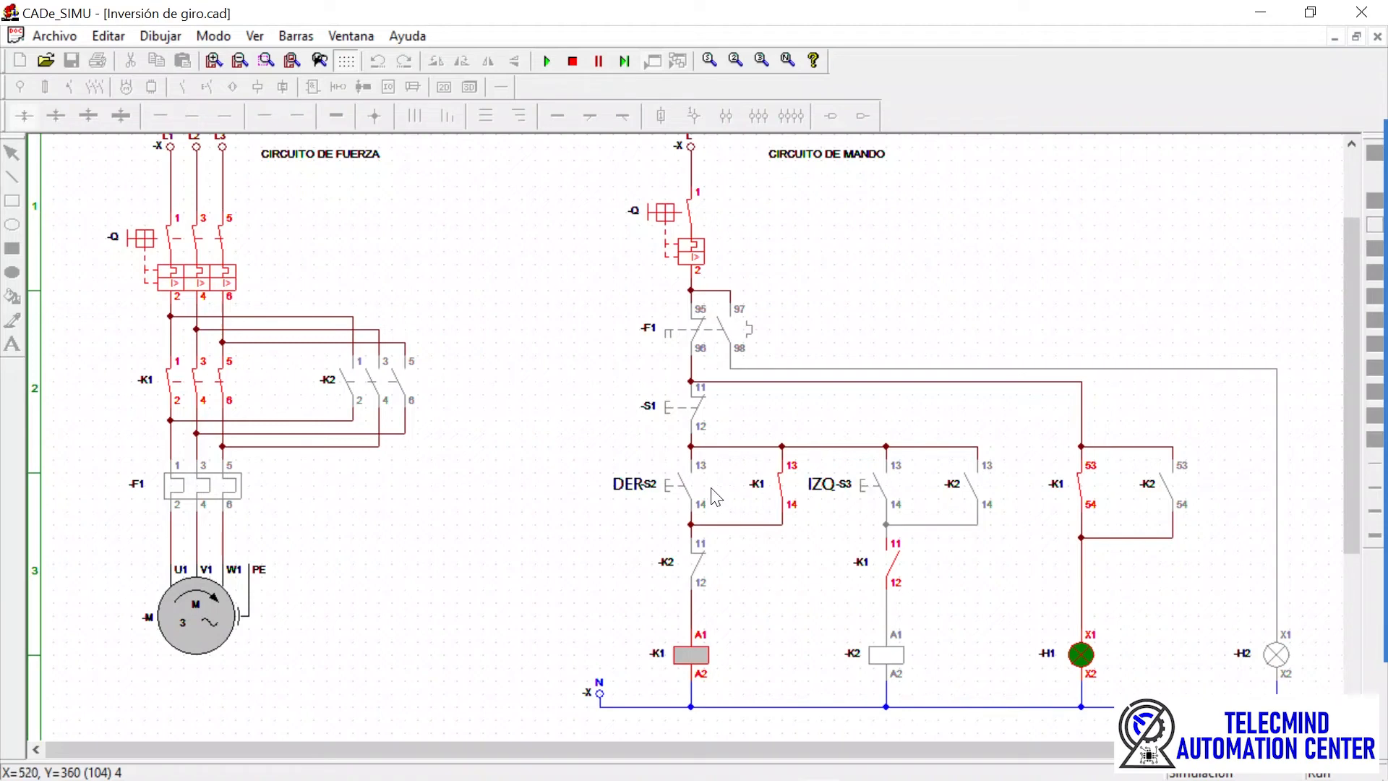
{"action": "left_click", "coordinate": [868, 481]}
{"action": "left_click", "coordinate": [869, 483]}
{"action": "left_click", "coordinate": [876, 491]}
{"action": "left_click", "coordinate": [877, 494]}
{"action": "left_click_drag", "start_coordinate": [877, 493], "coordinate": [879, 549]}
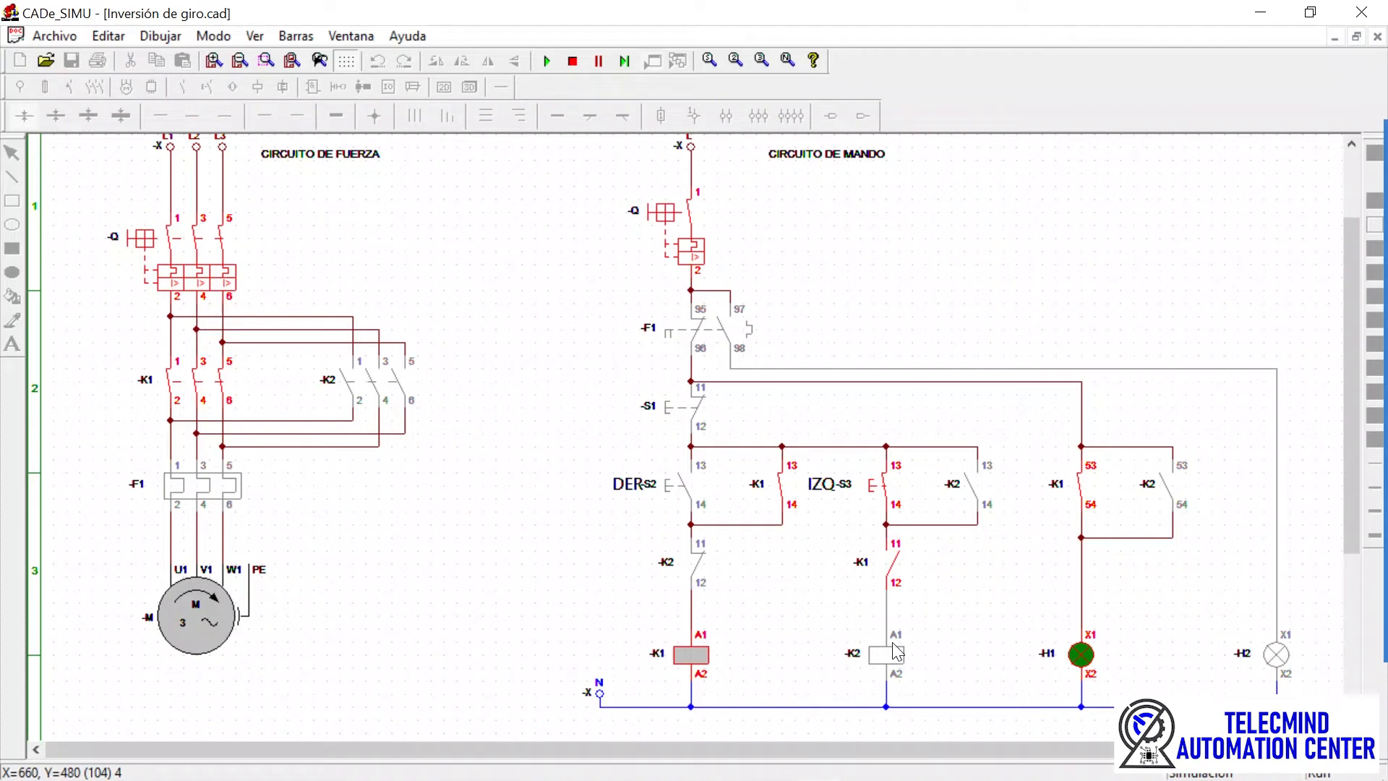
{"action": "left_click", "coordinate": [884, 486]}
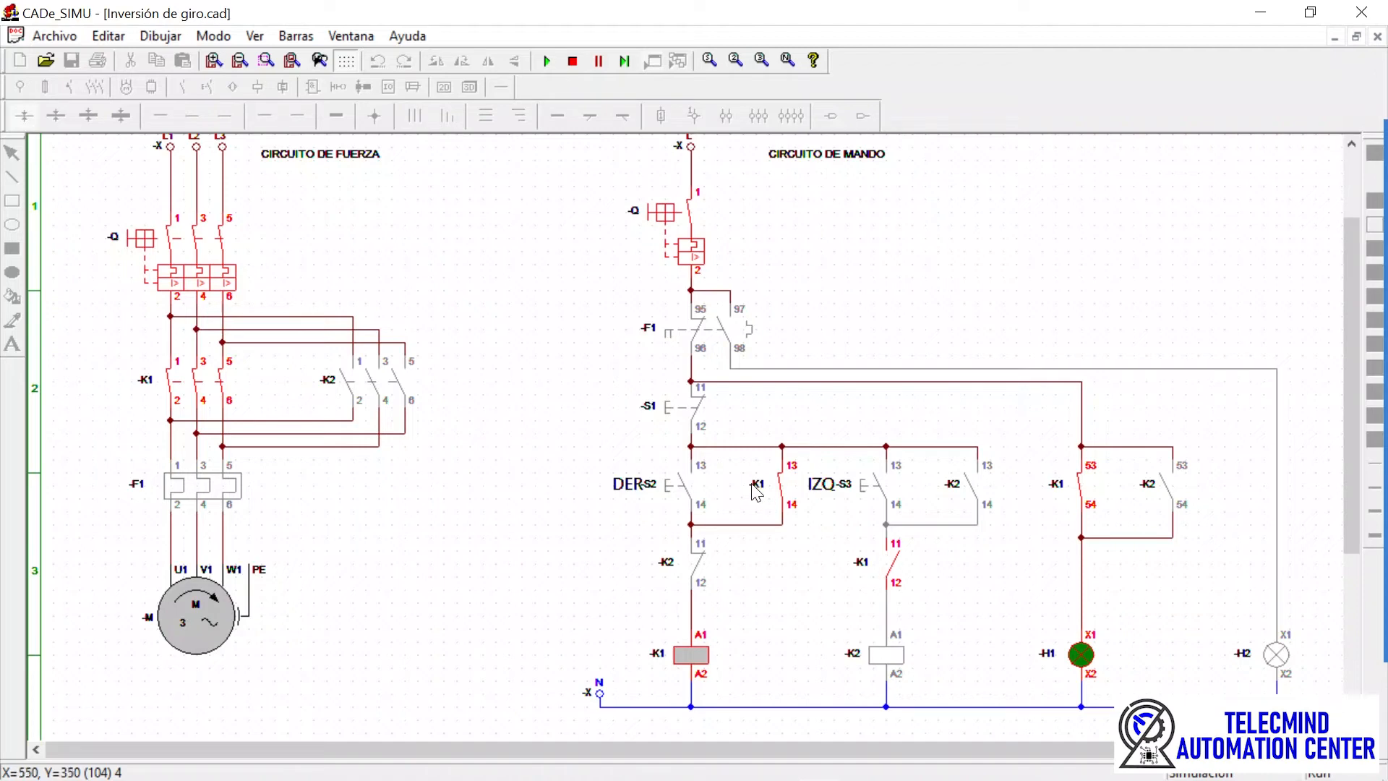
- Stop the motor with pushbutton S1 and operate S1 repeatedly to test how it cuts the control circuit
{"action": "left_click", "coordinate": [684, 412]}
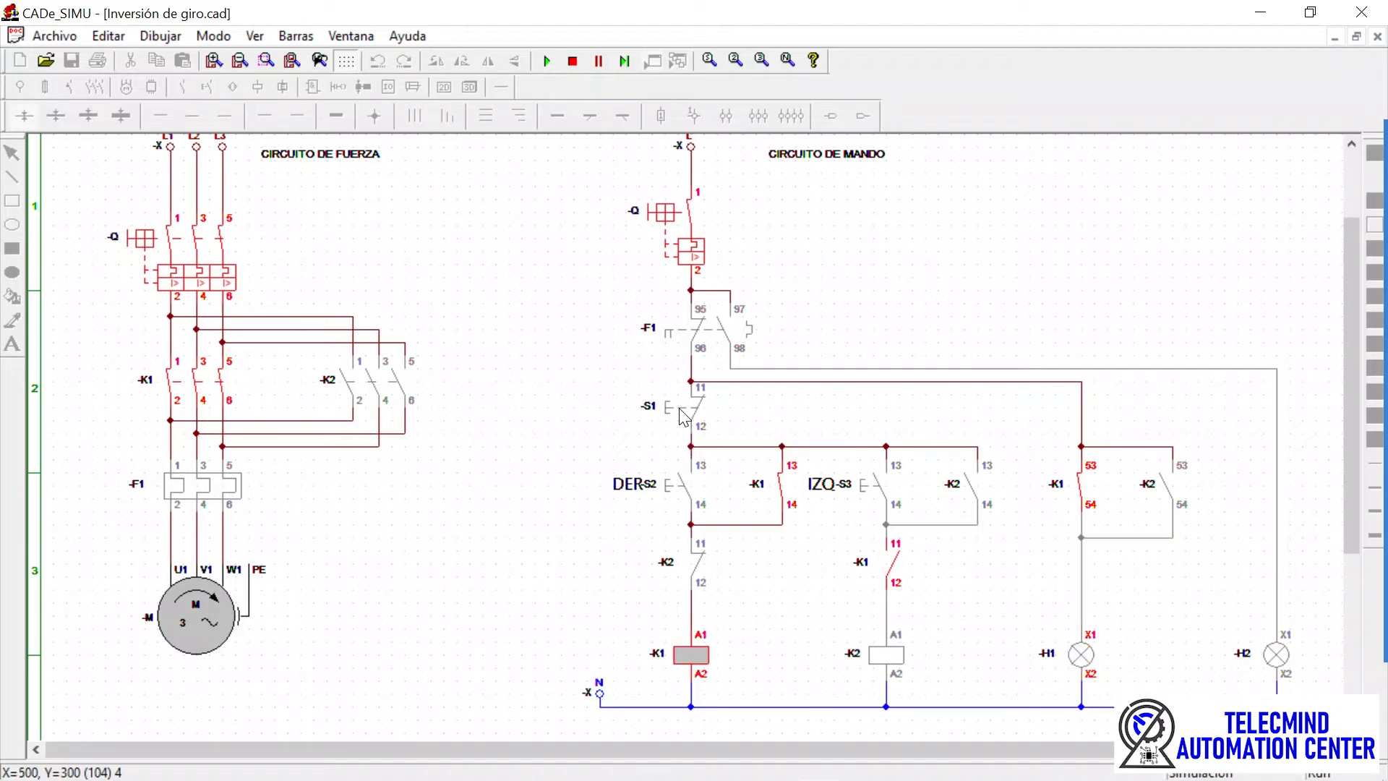
{"action": "left_click", "coordinate": [683, 414]}
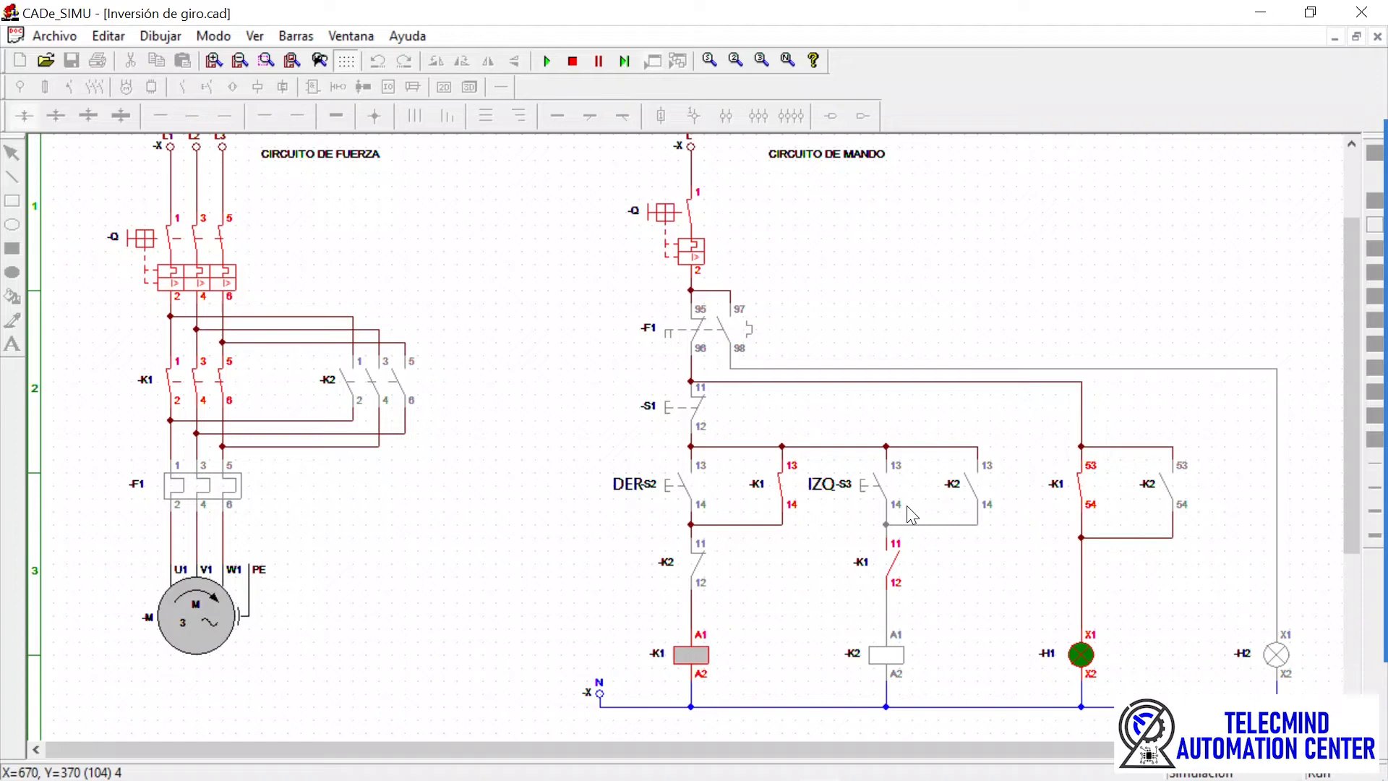
{"action": "left_click", "coordinate": [696, 406]}
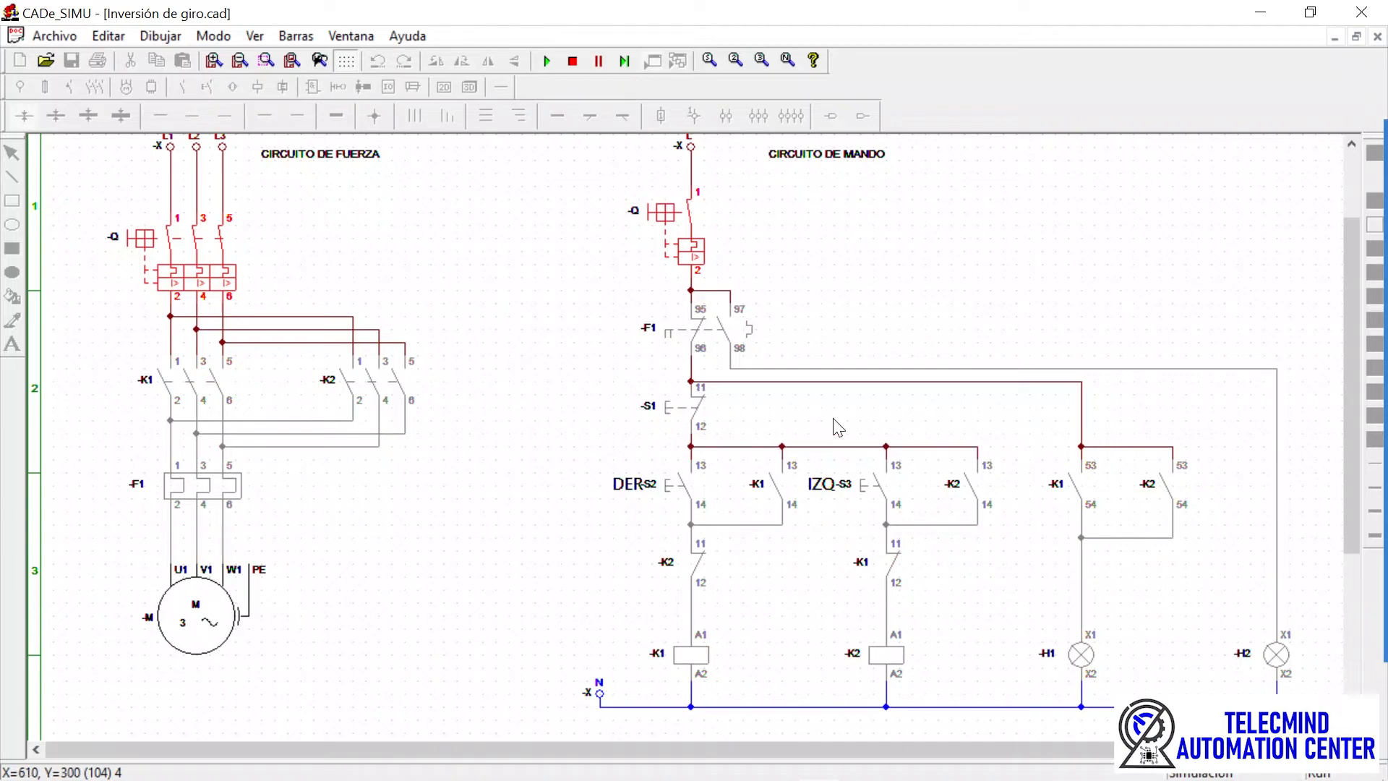
{"action": "left_click", "coordinate": [693, 404]}
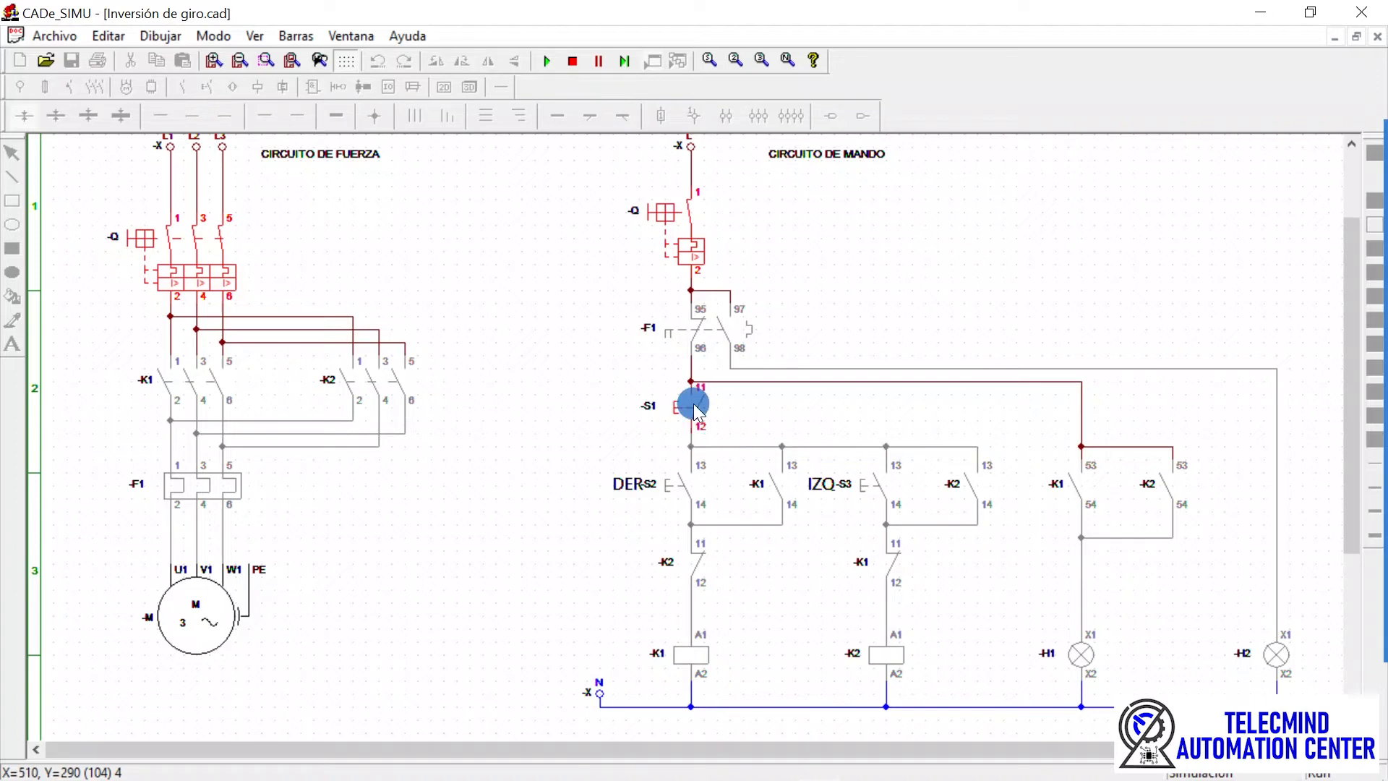
{"action": "left_click", "coordinate": [693, 403]}
{"action": "left_click", "coordinate": [692, 404]}
{"action": "left_click", "coordinate": [693, 404]}
{"action": "left_click", "coordinate": [693, 403]}
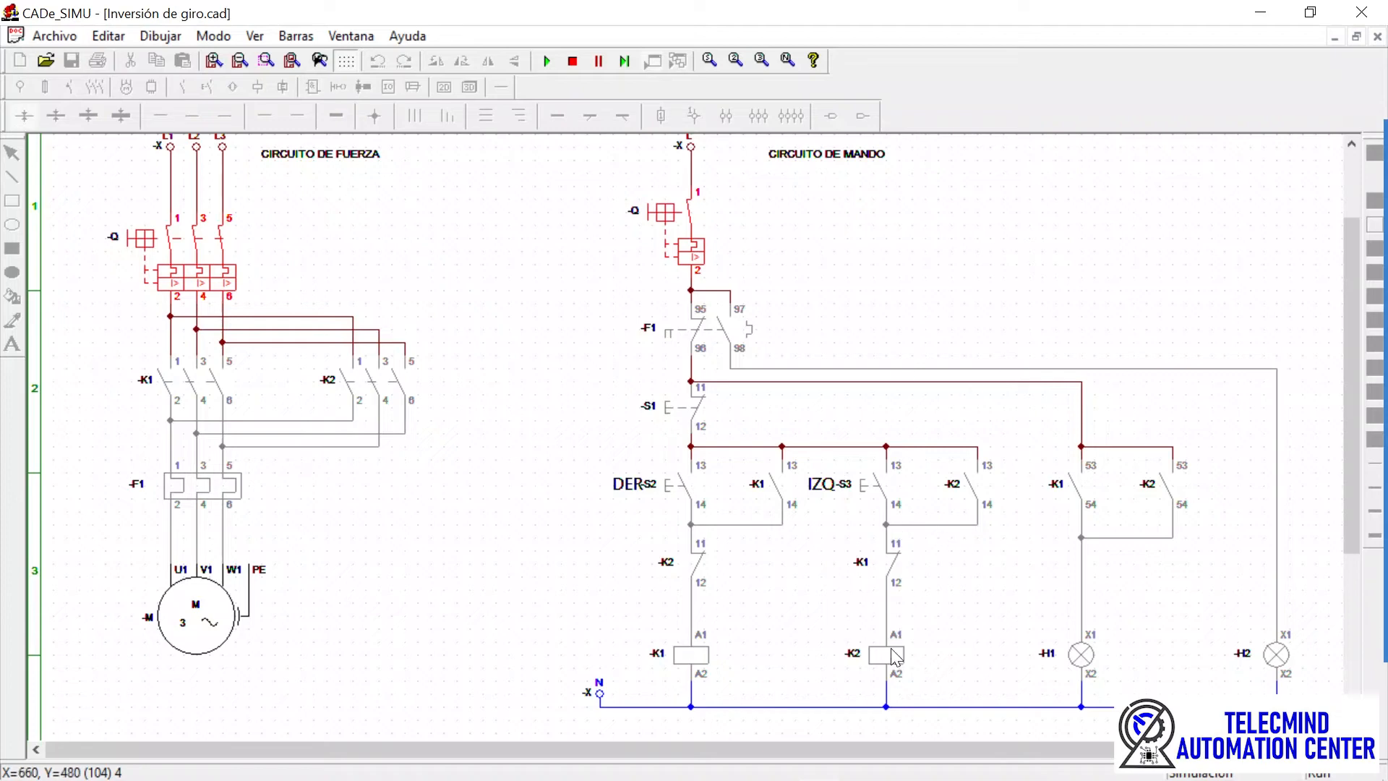
- Run the motor through K2 with pushbutton S3 and through K1 with S2, stopping it each time with S1
{"action": "left_click", "coordinate": [877, 489]}
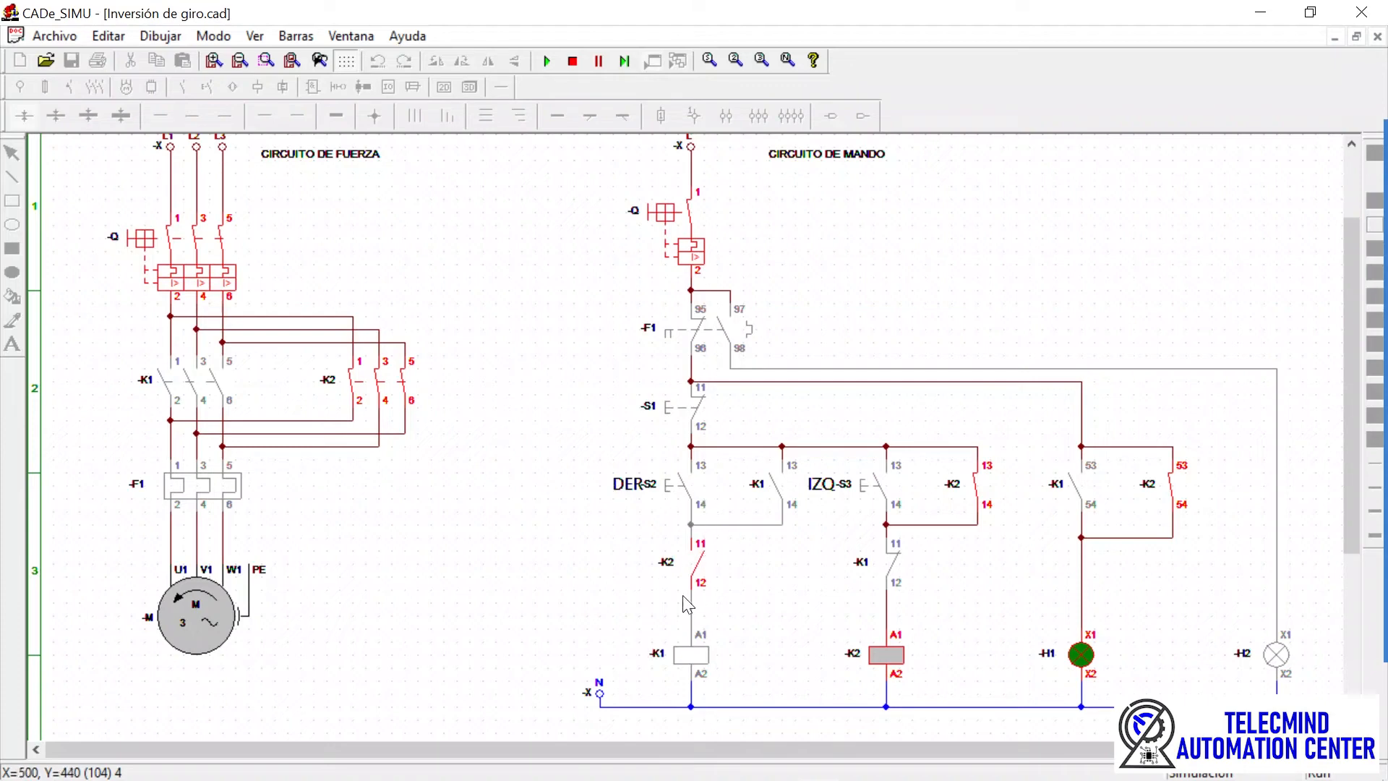
{"action": "left_click", "coordinate": [699, 409]}
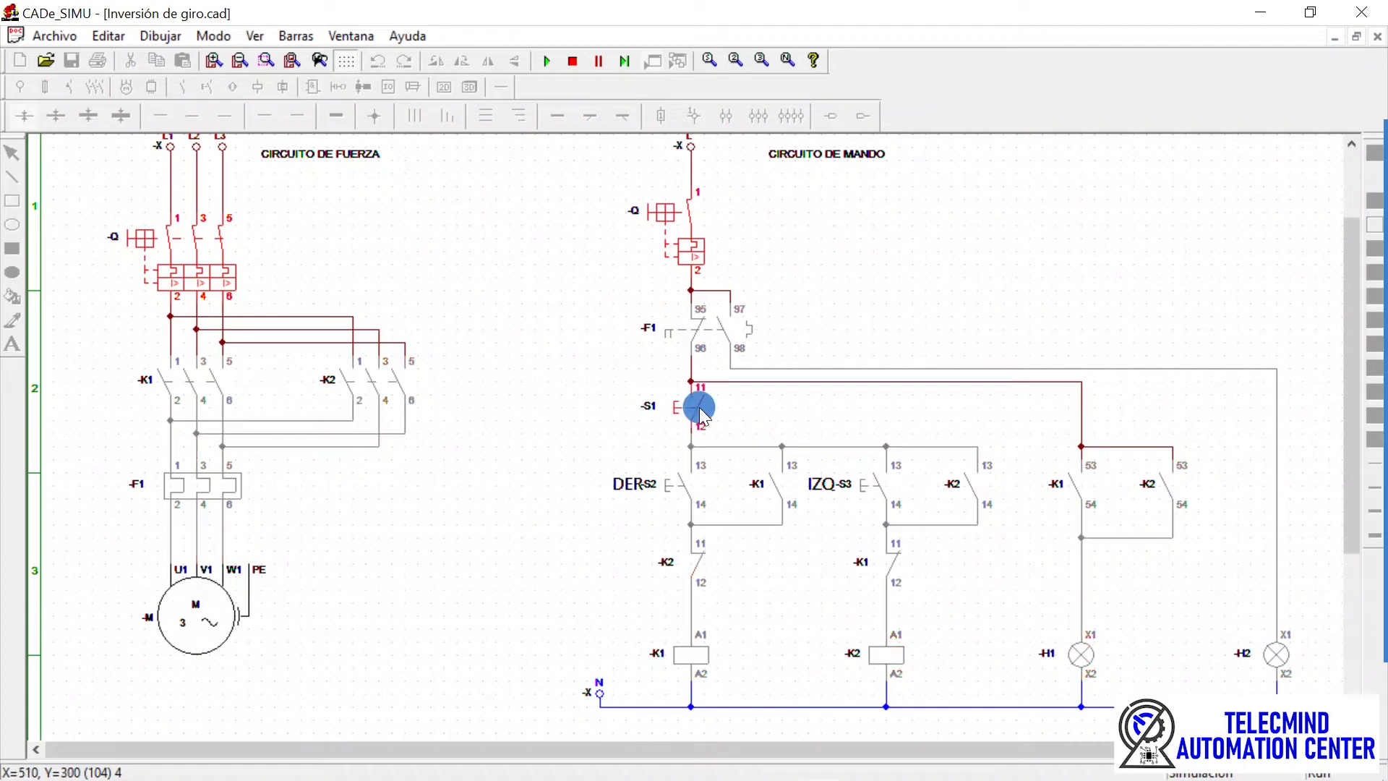
{"action": "left_click", "coordinate": [677, 483]}
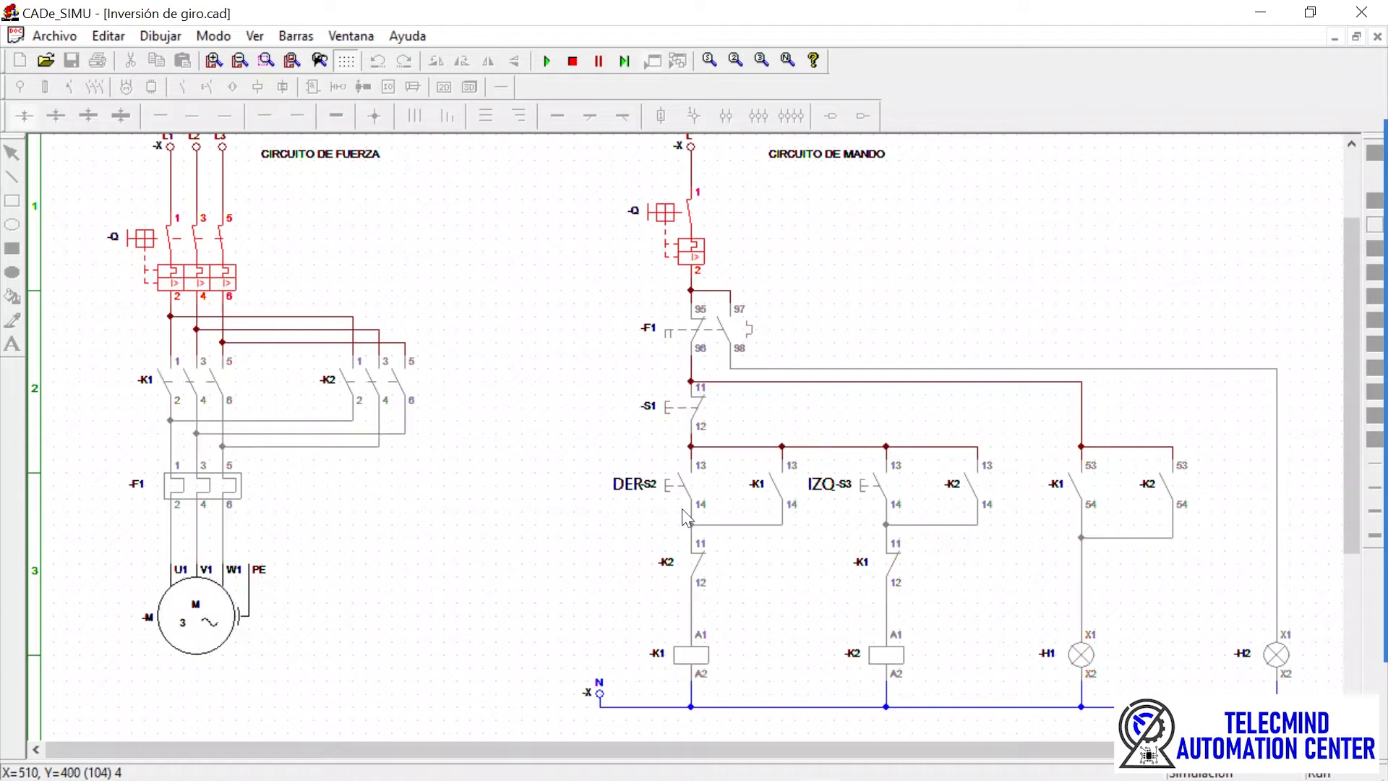
{"action": "left_click", "coordinate": [694, 491]}
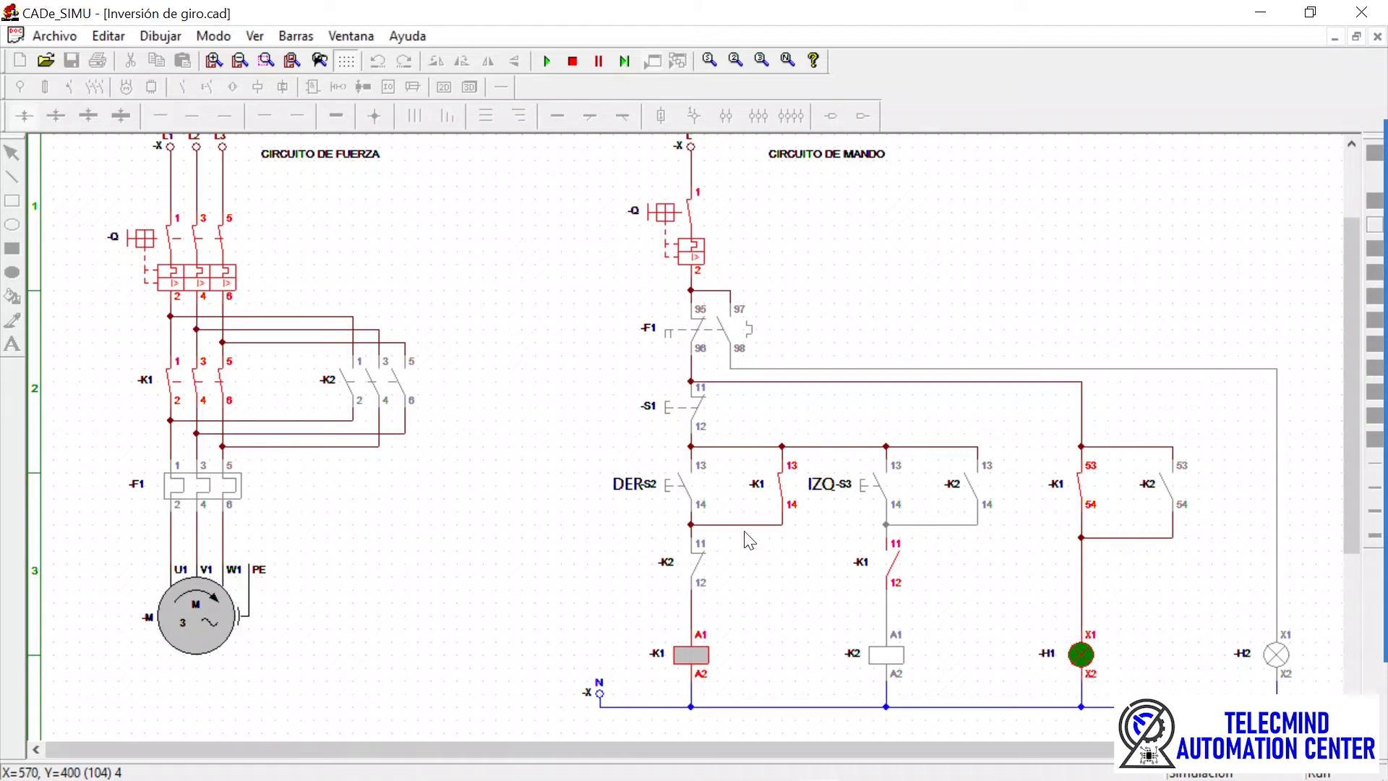
{"action": "left_click", "coordinate": [691, 404]}
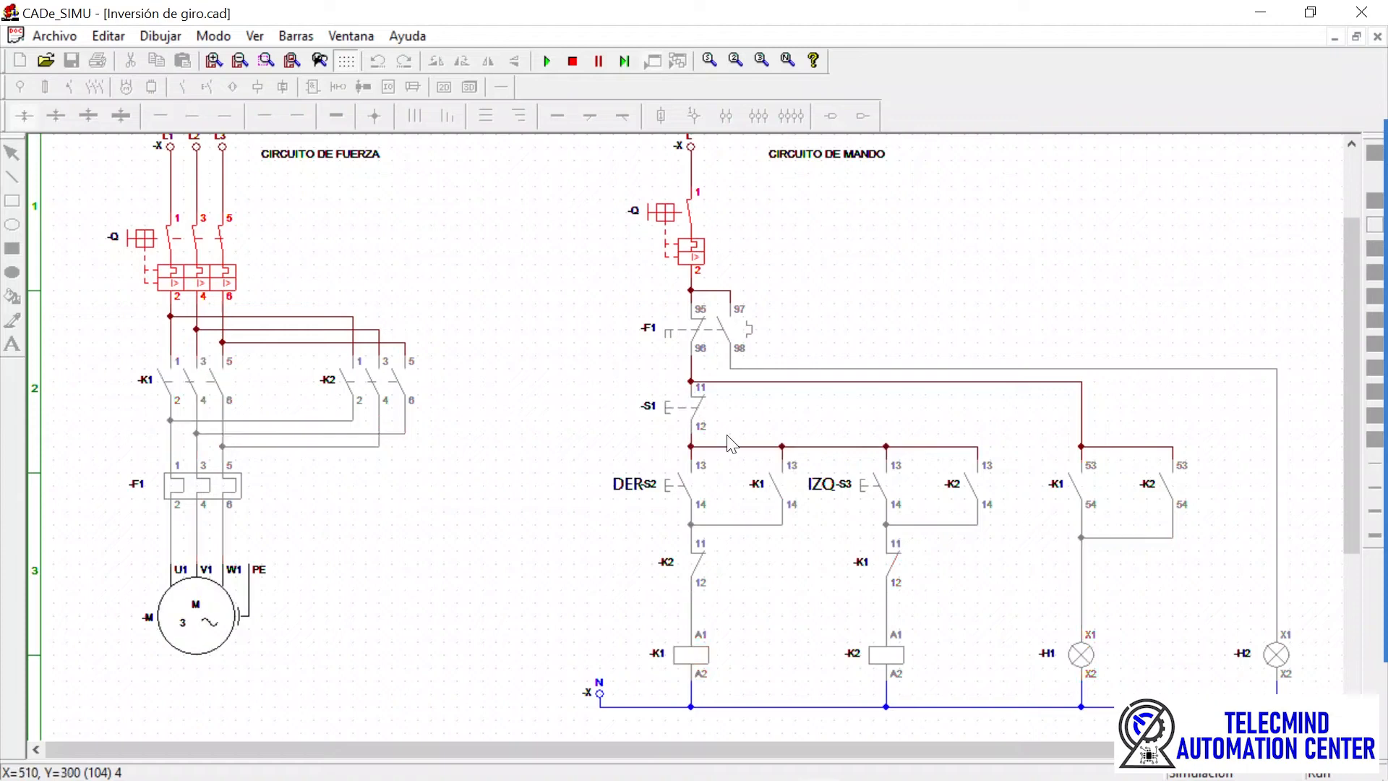
- Trip thermal relay F1 with the motor started through S3 to test fault lamp H2, and stop the simulation
{"action": "left_click", "coordinate": [880, 485]}
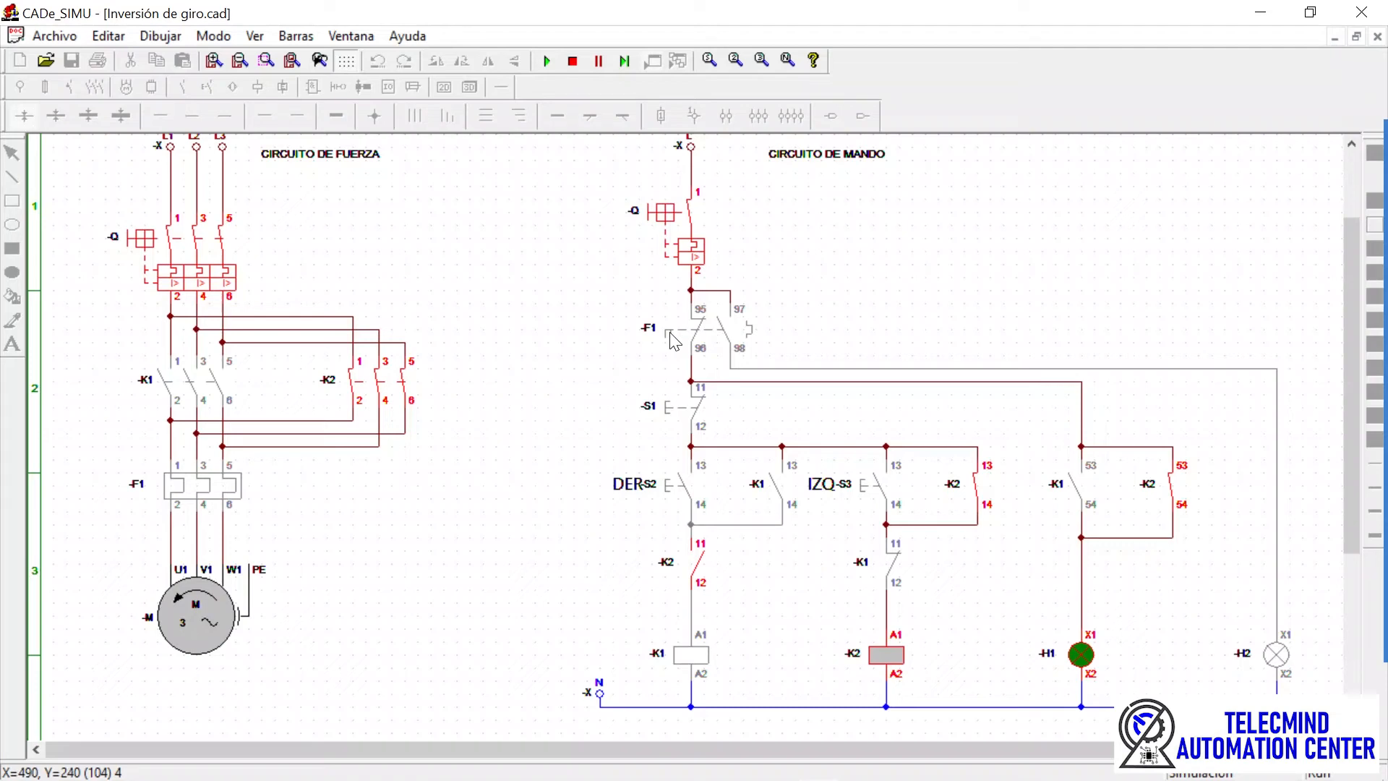
{"action": "left_click", "coordinate": [204, 484]}
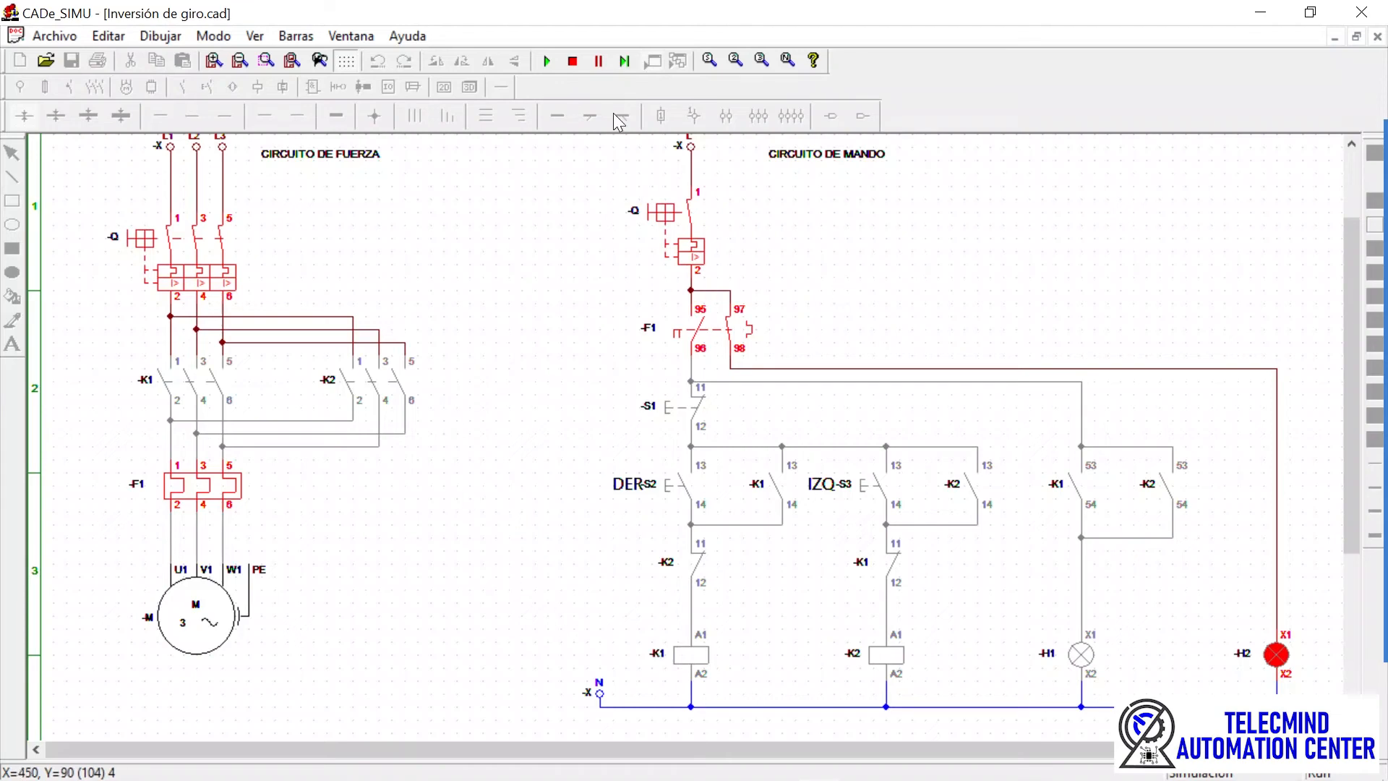
{"action": "left_click", "coordinate": [572, 60]}
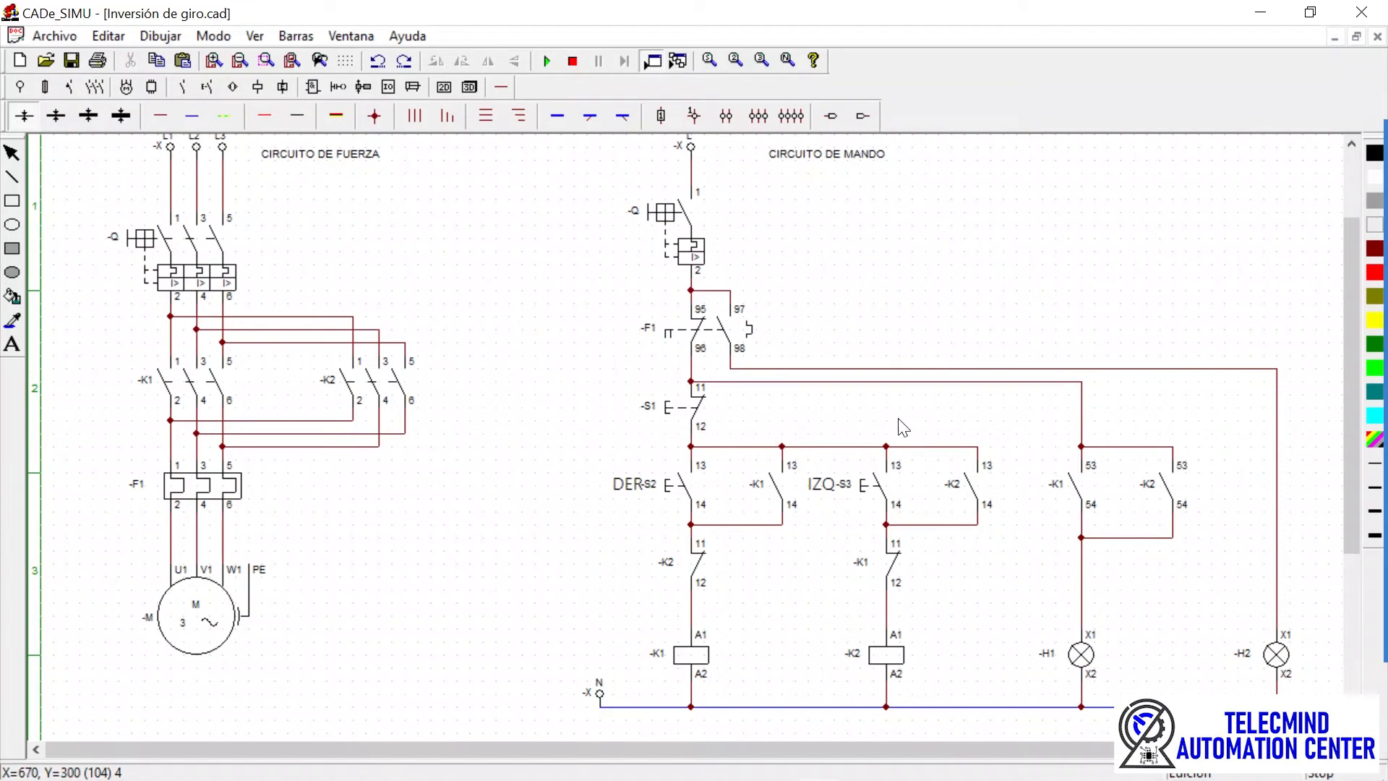
- Open the star-delta starter drawing Arranque Estrella-Triangulo.cad from the Archivos Cade folder
{"action": "mouse_move", "coordinate": [1210, 780]}
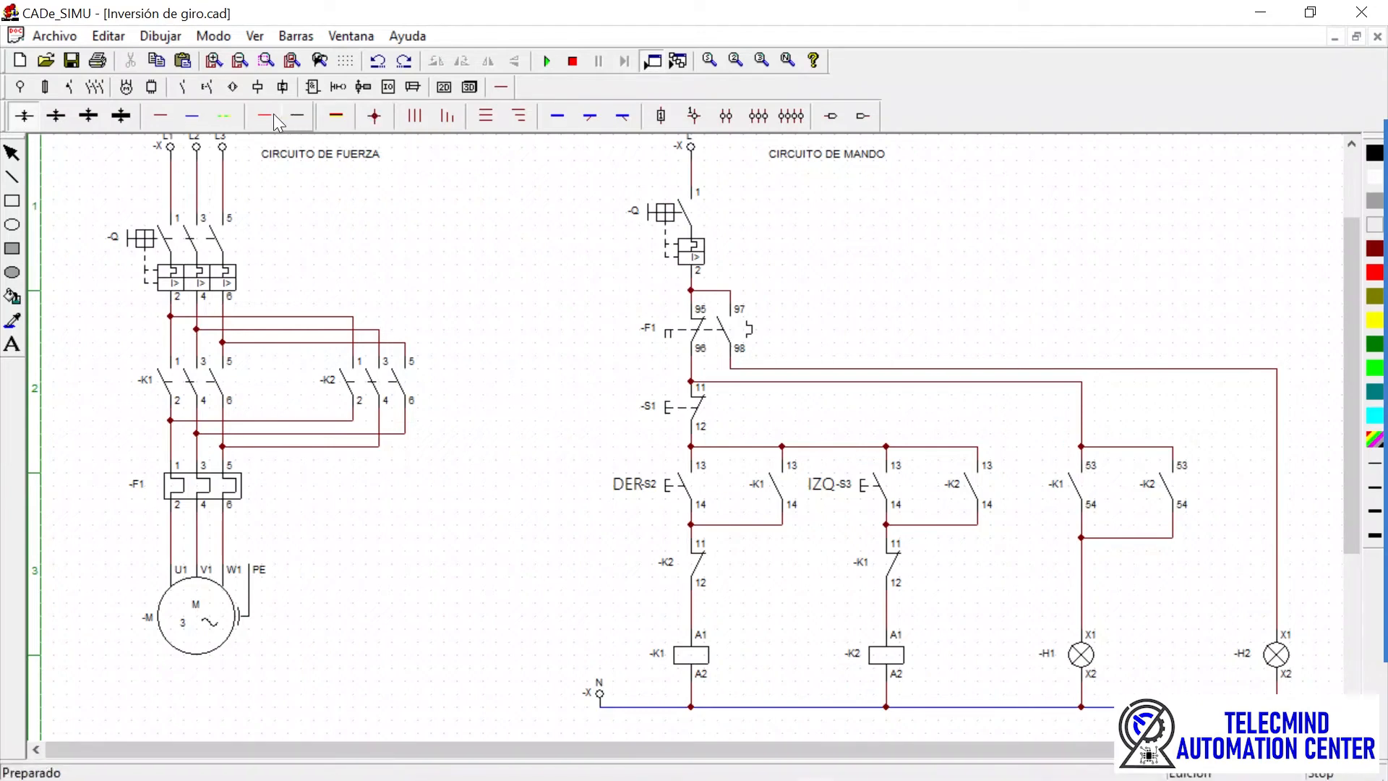
{"action": "left_click", "coordinate": [45, 60]}
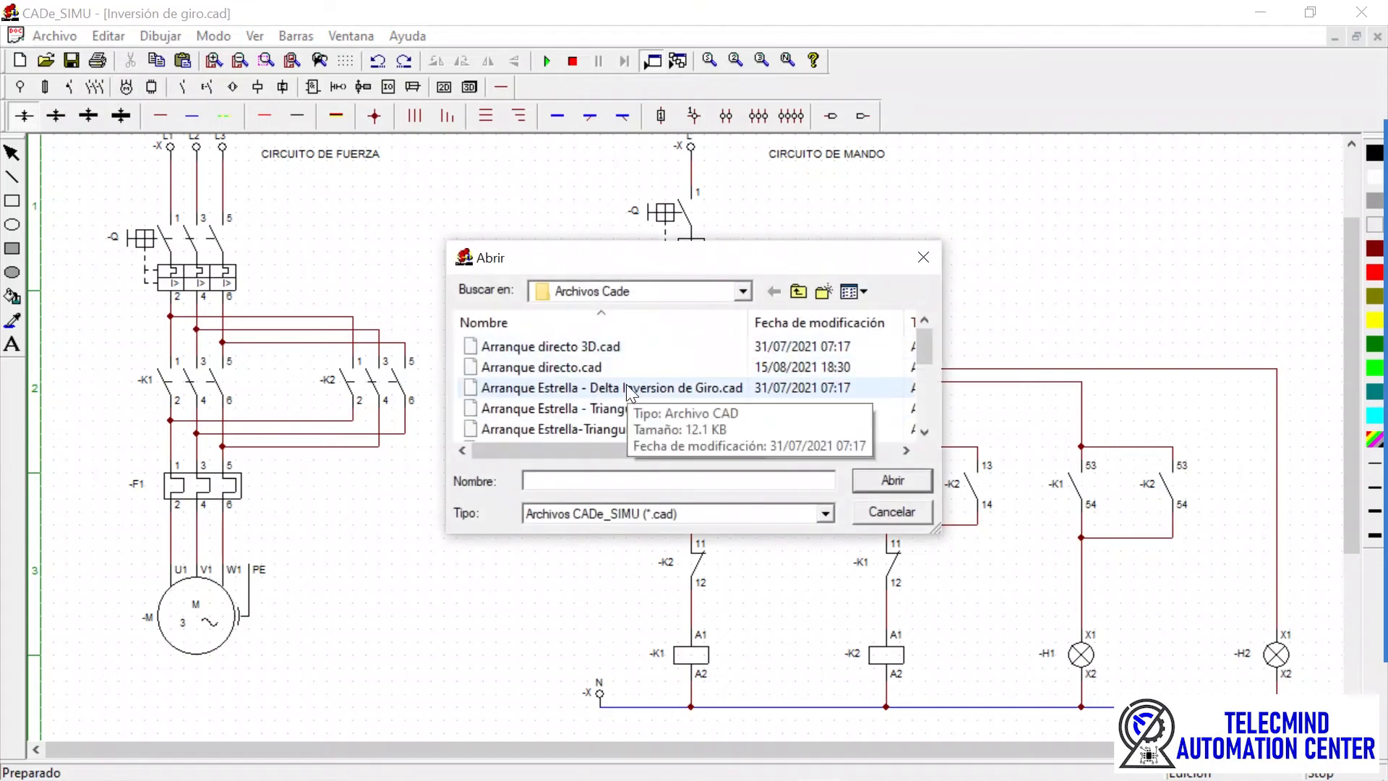
{"action": "scroll", "coordinate": [628, 389], "scroll_direction": "down", "scroll_amount": 1}
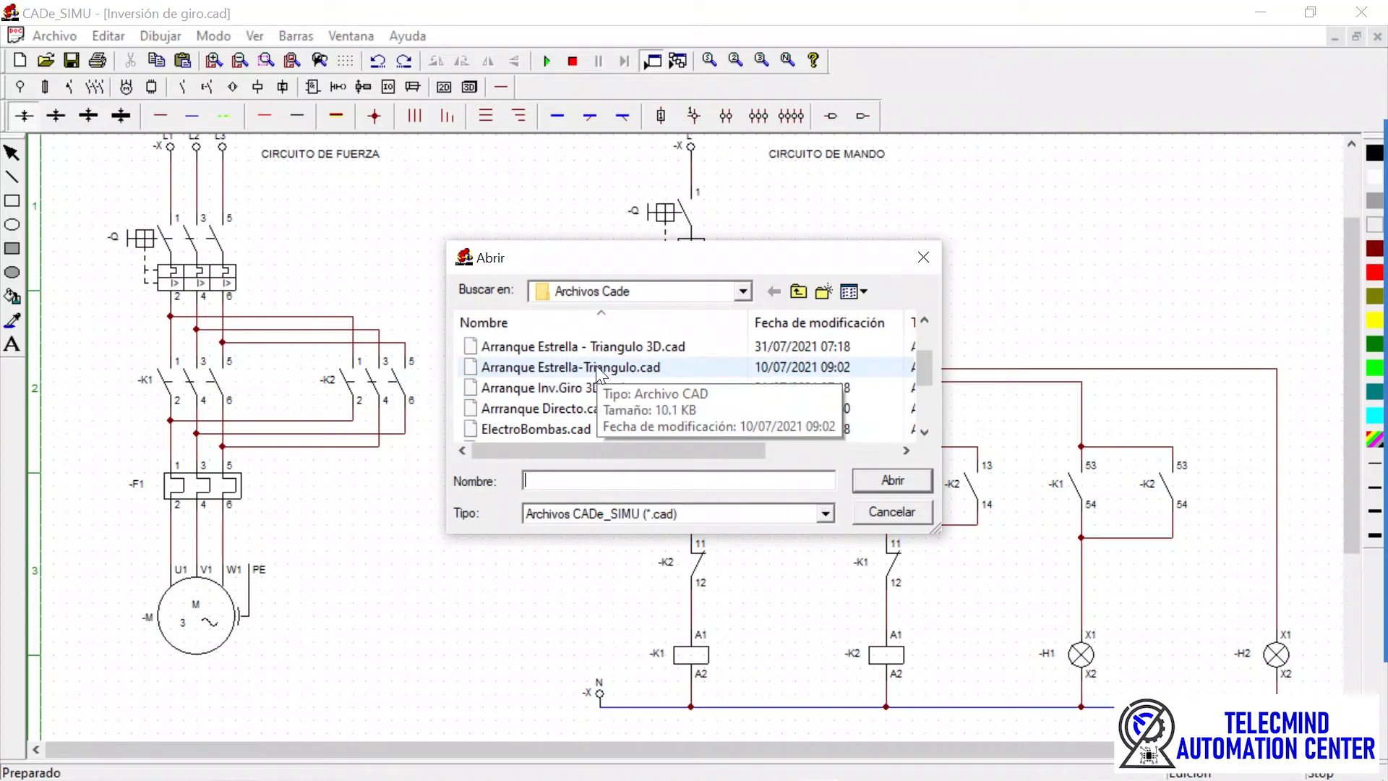
{"action": "double_click", "coordinate": [596, 366]}
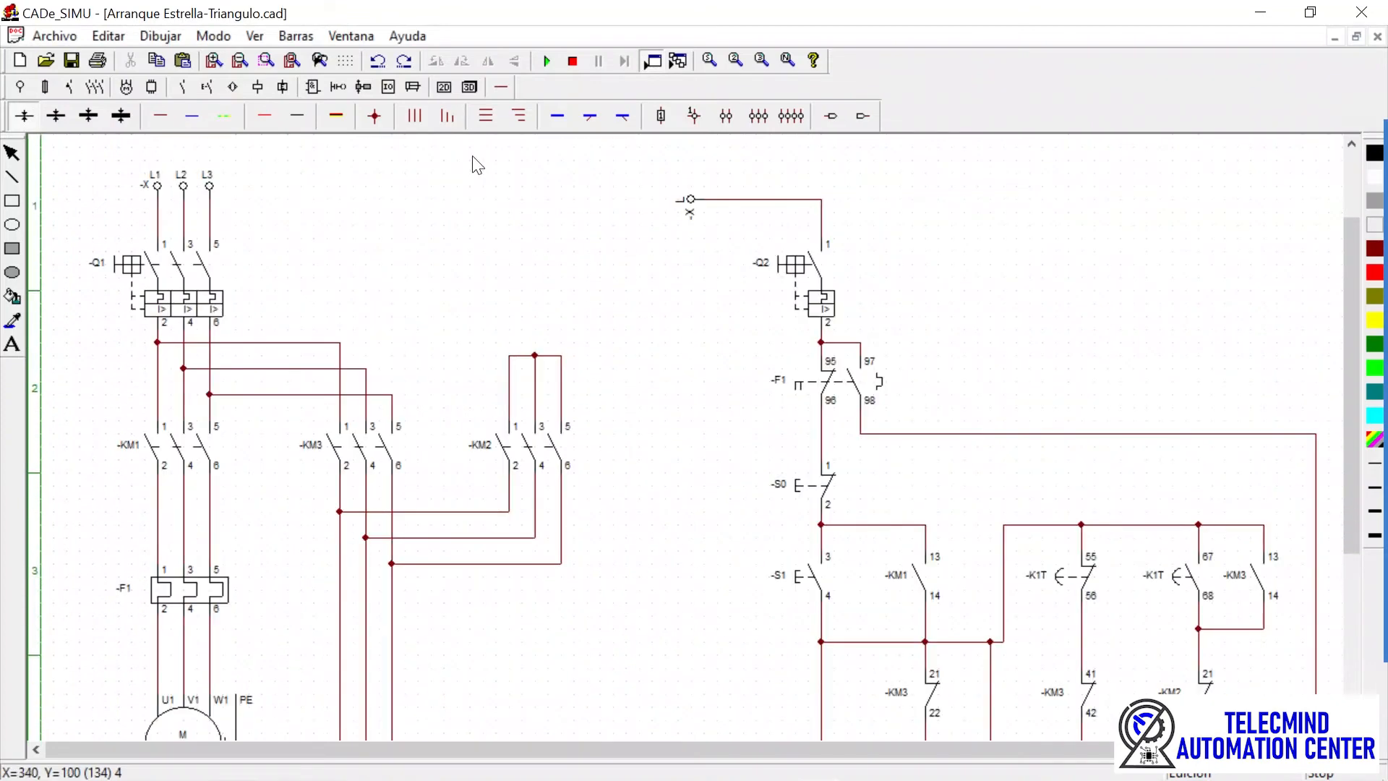
- Change the title under the control circuit to CIRCUITO DE CONTROL and shift it slightly to centre it beneath the circuit
{"action": "left_click", "coordinate": [240, 61]}
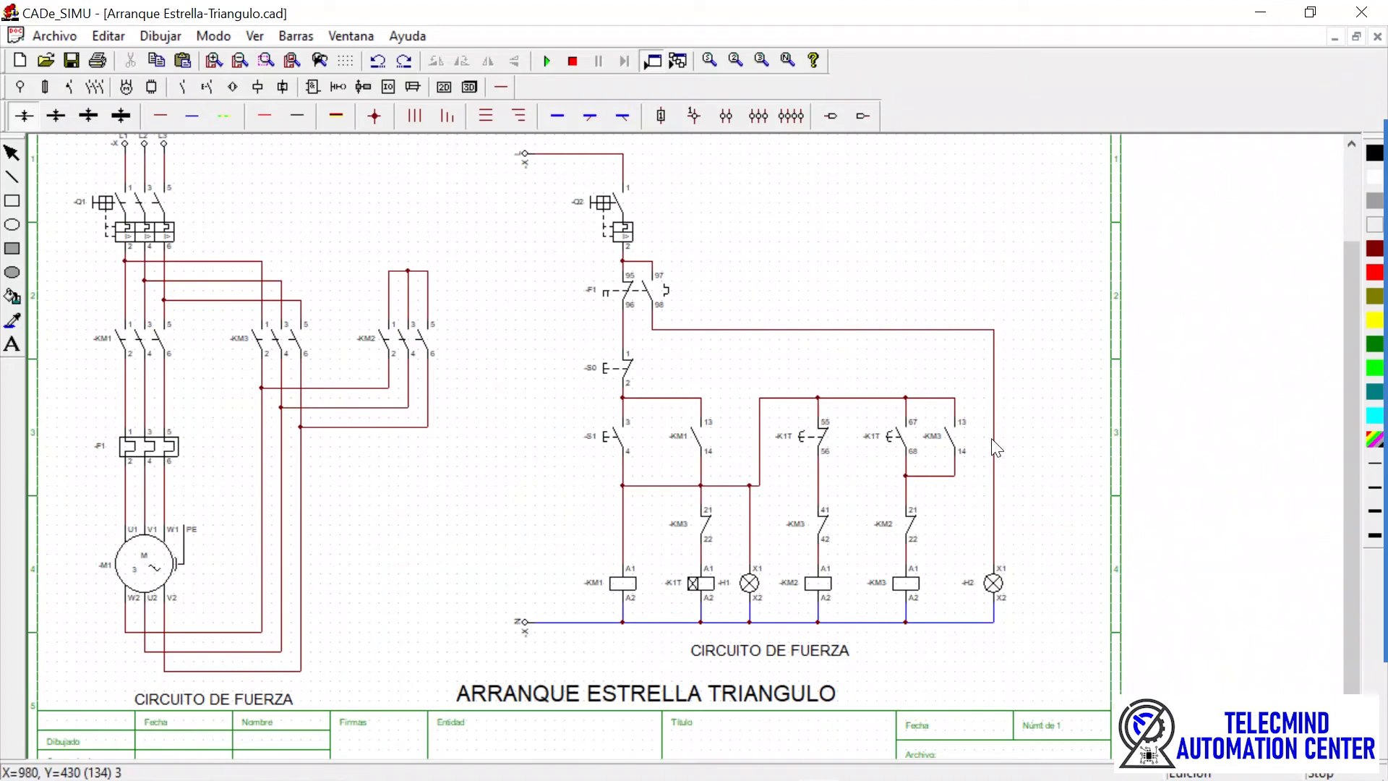
{"action": "scroll", "coordinate": [940, 442], "scroll_direction": "up", "scroll_amount": 1}
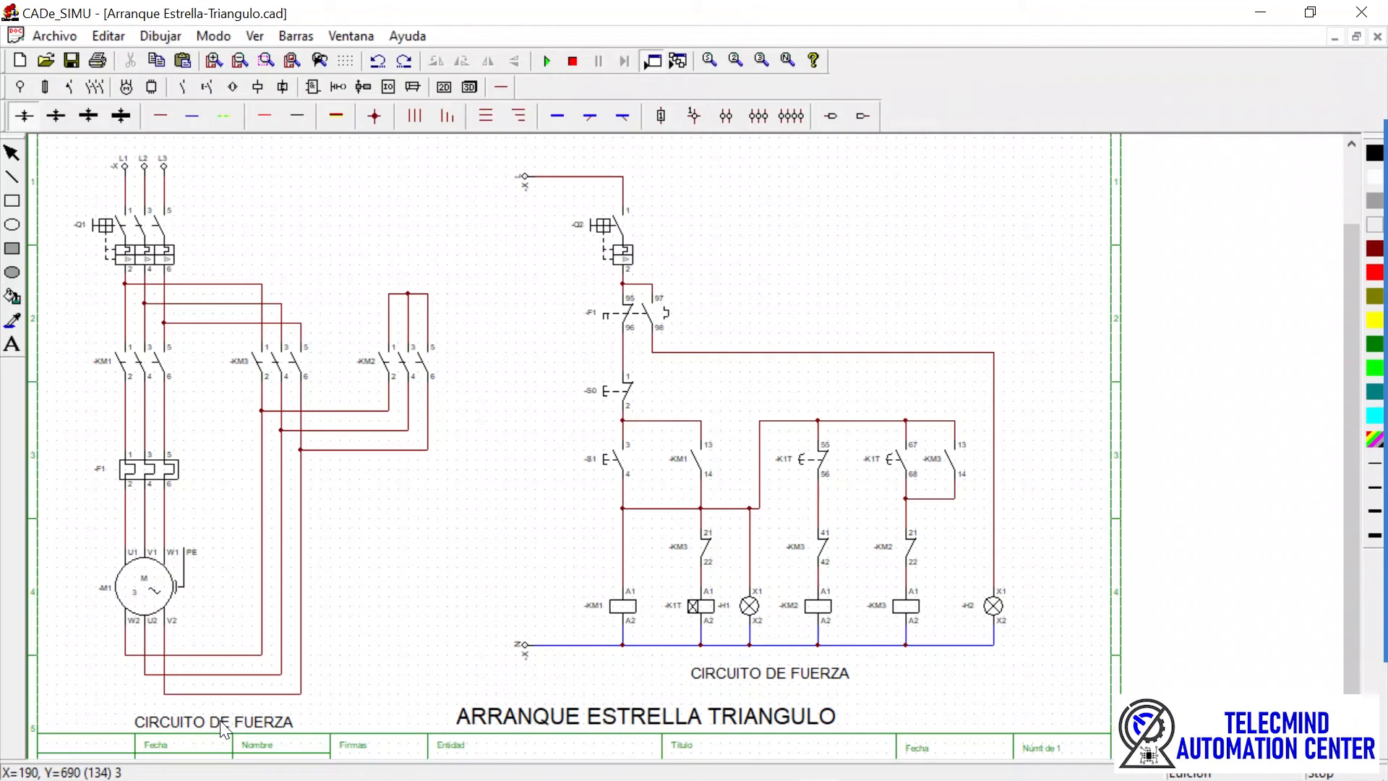
{"action": "double_click", "coordinate": [800, 671]}
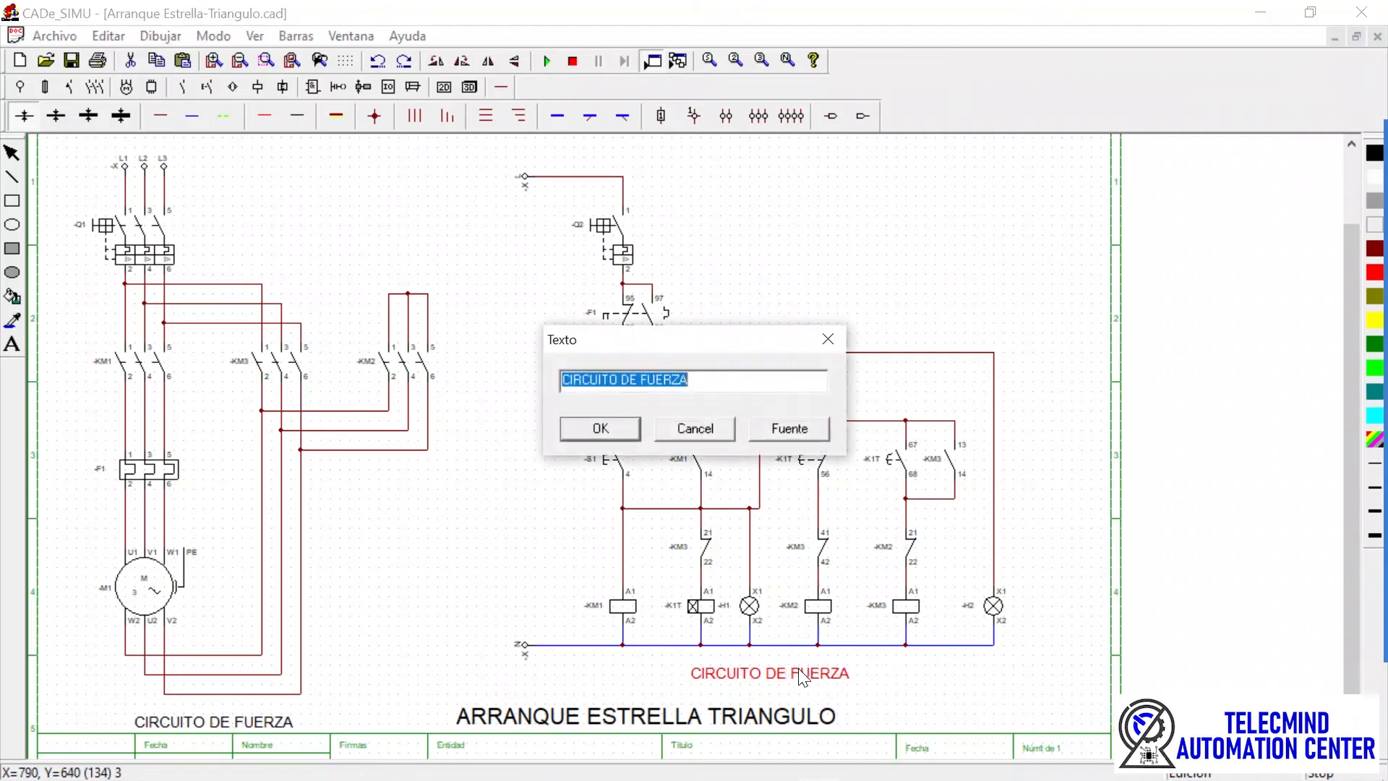
{"action": "left_click", "coordinate": [696, 383]}
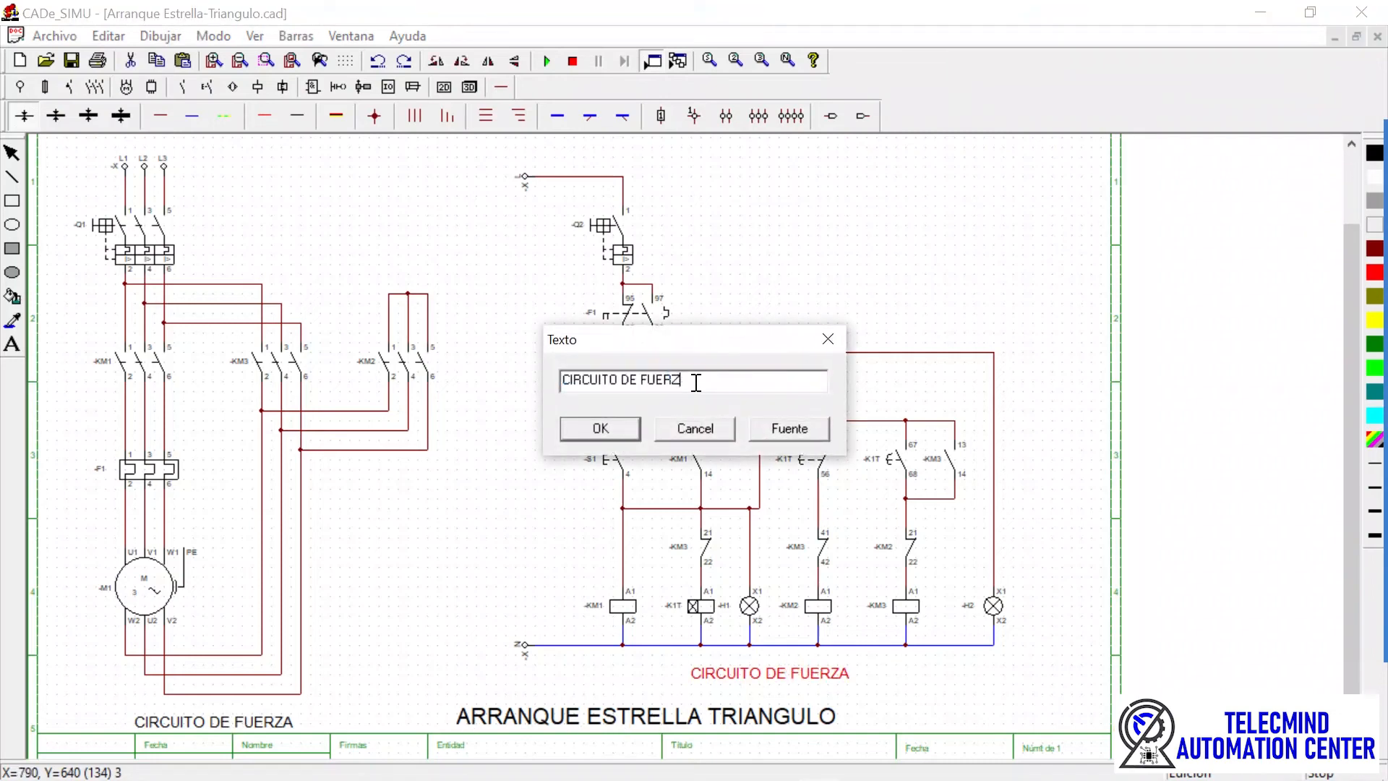
{"action": "left_click", "coordinate": [590, 432]}
{"action": "left_click", "coordinate": [904, 670]}
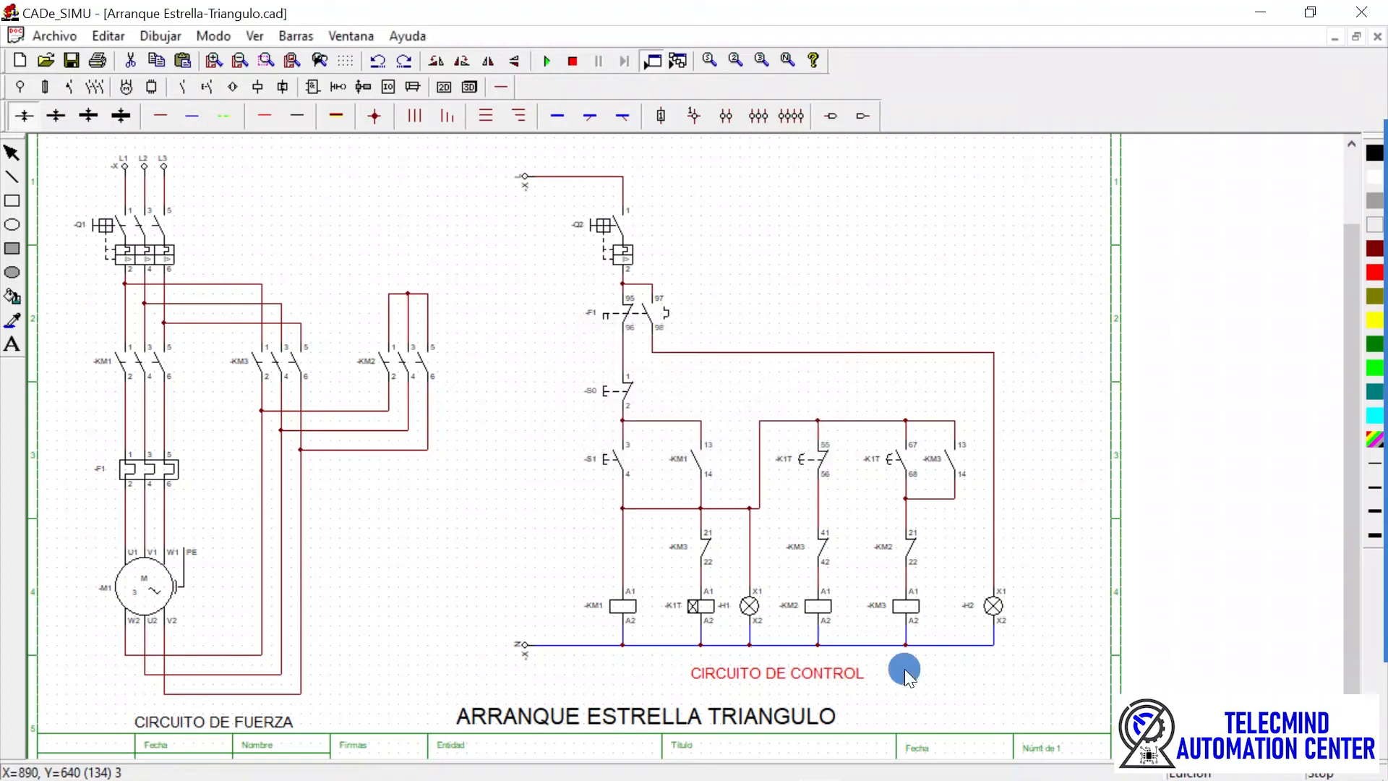
{"action": "left_click", "coordinate": [920, 668]}
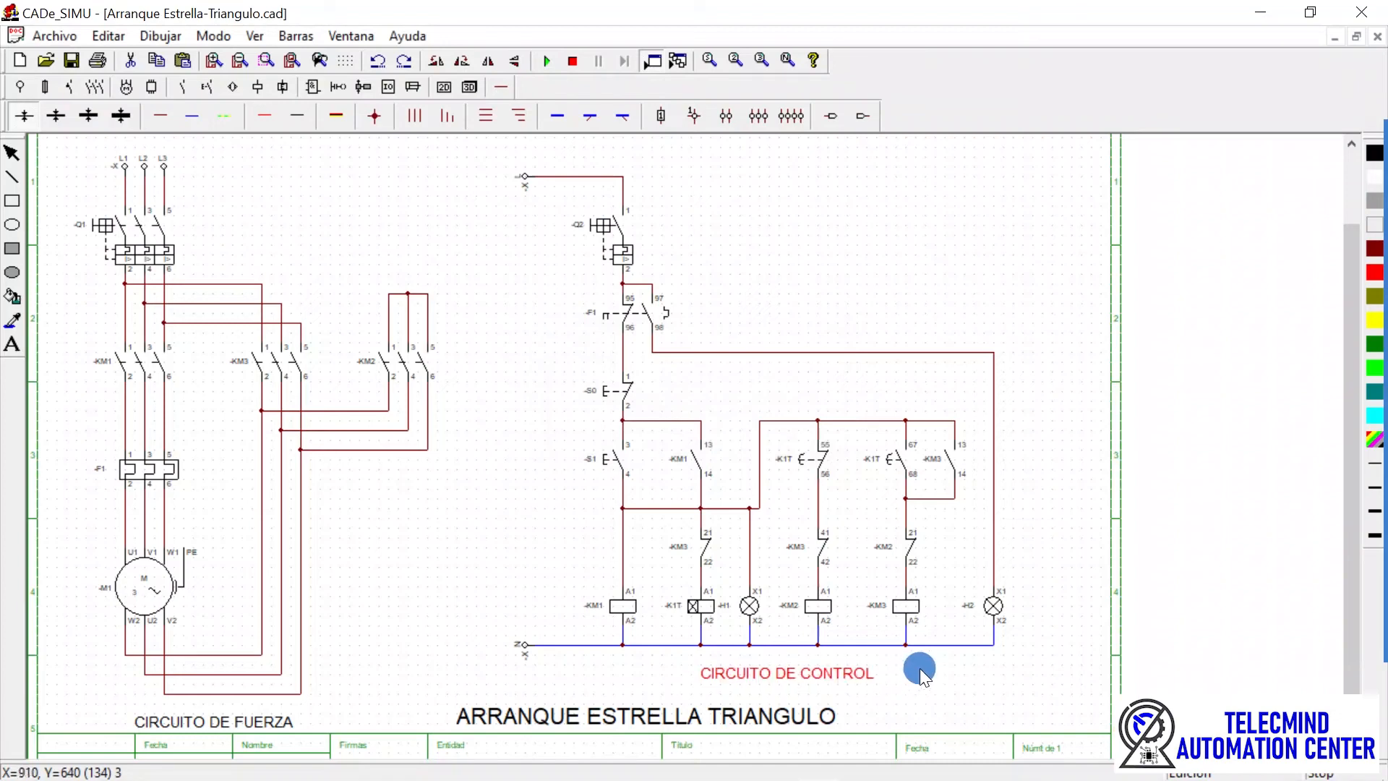
{"action": "left_click", "coordinate": [1025, 480]}
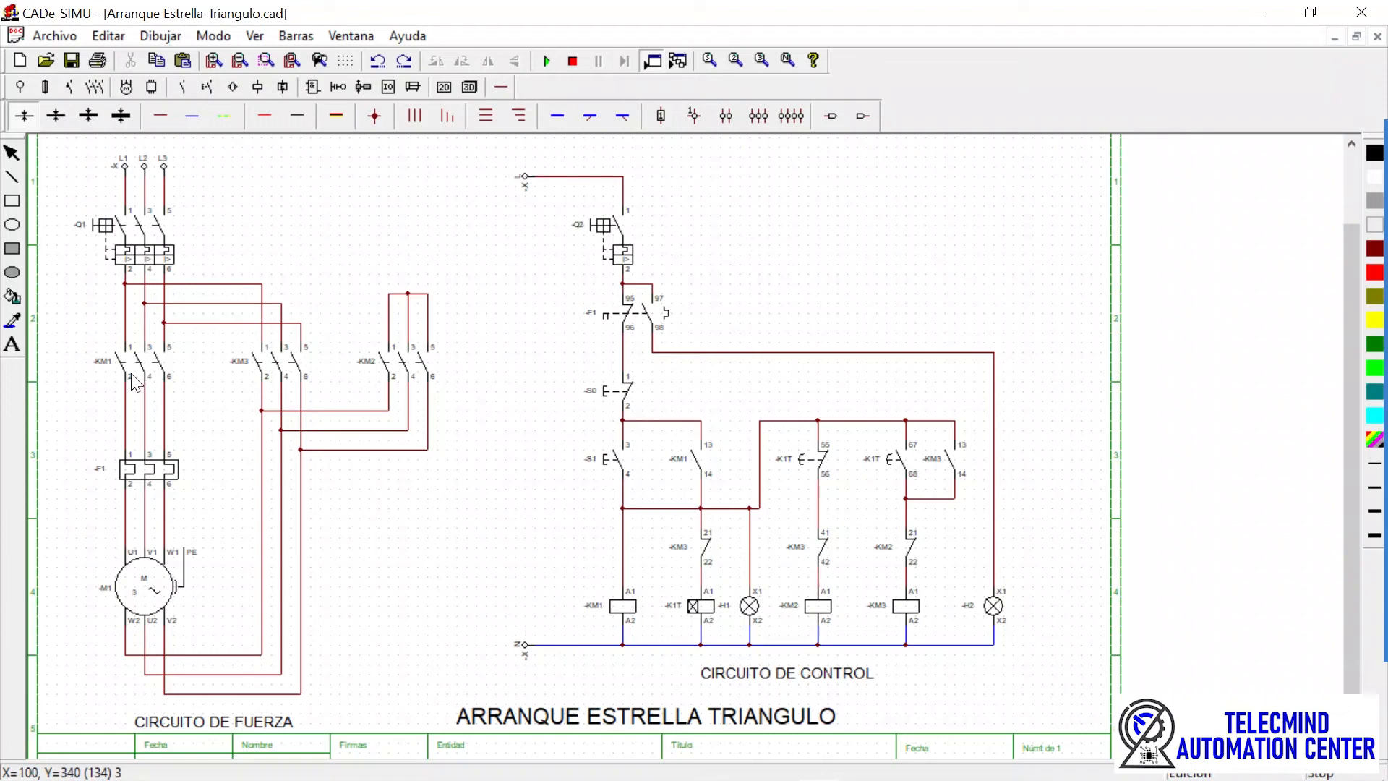
- Add the text label P beside the KM1 power contacts
{"action": "left_click", "coordinate": [12, 344]}
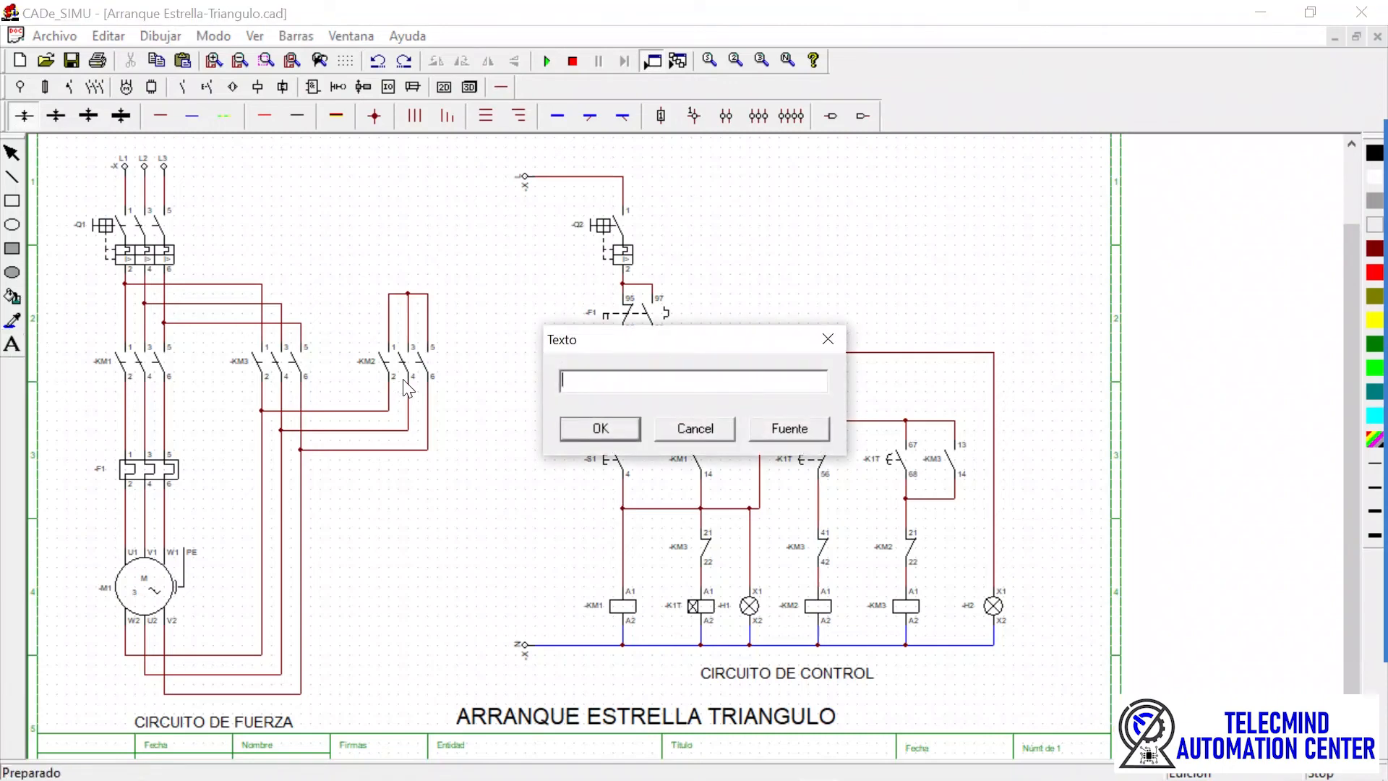
{"action": "type", "text": "P"}
{"action": "left_click", "coordinate": [571, 428]}
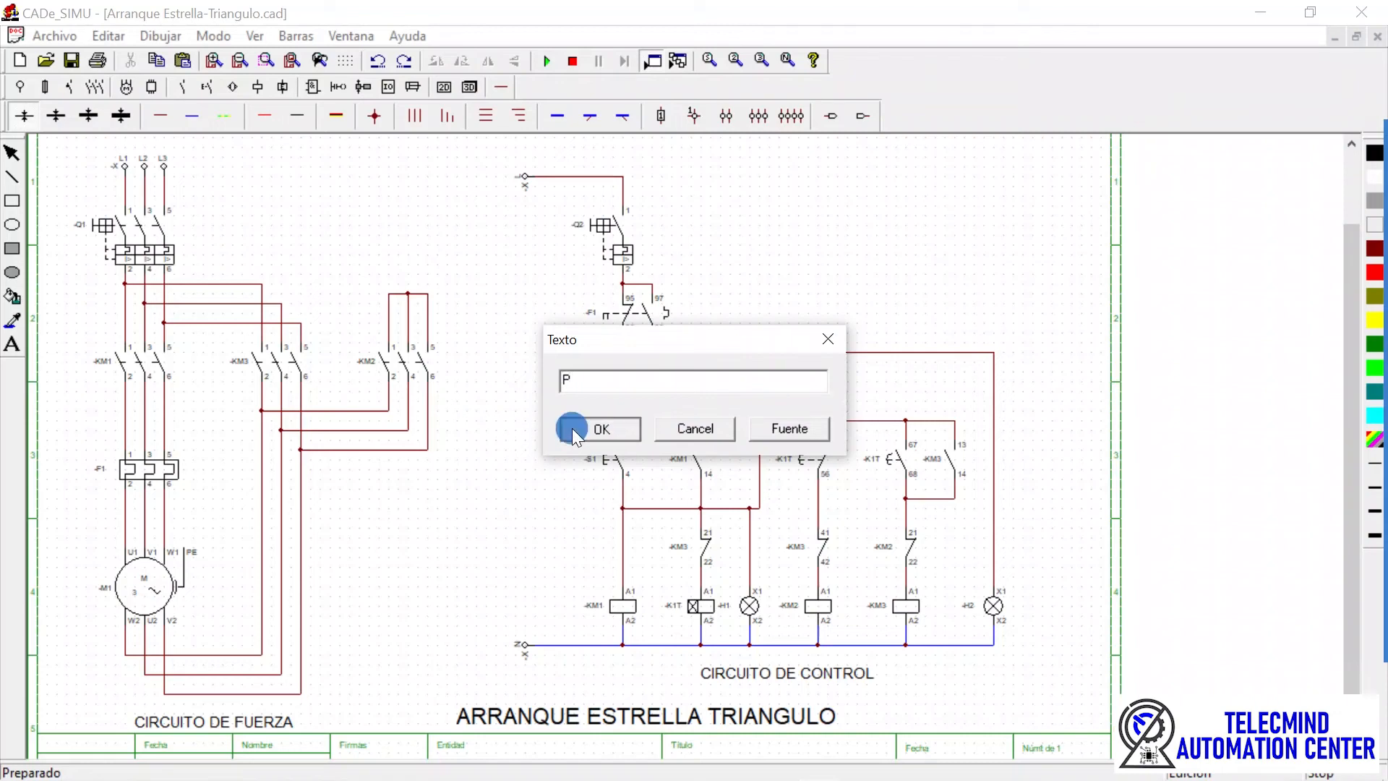
{"action": "left_click", "coordinate": [73, 361]}
{"action": "left_click_drag", "start_coordinate": [73, 362], "coordinate": [84, 363]}
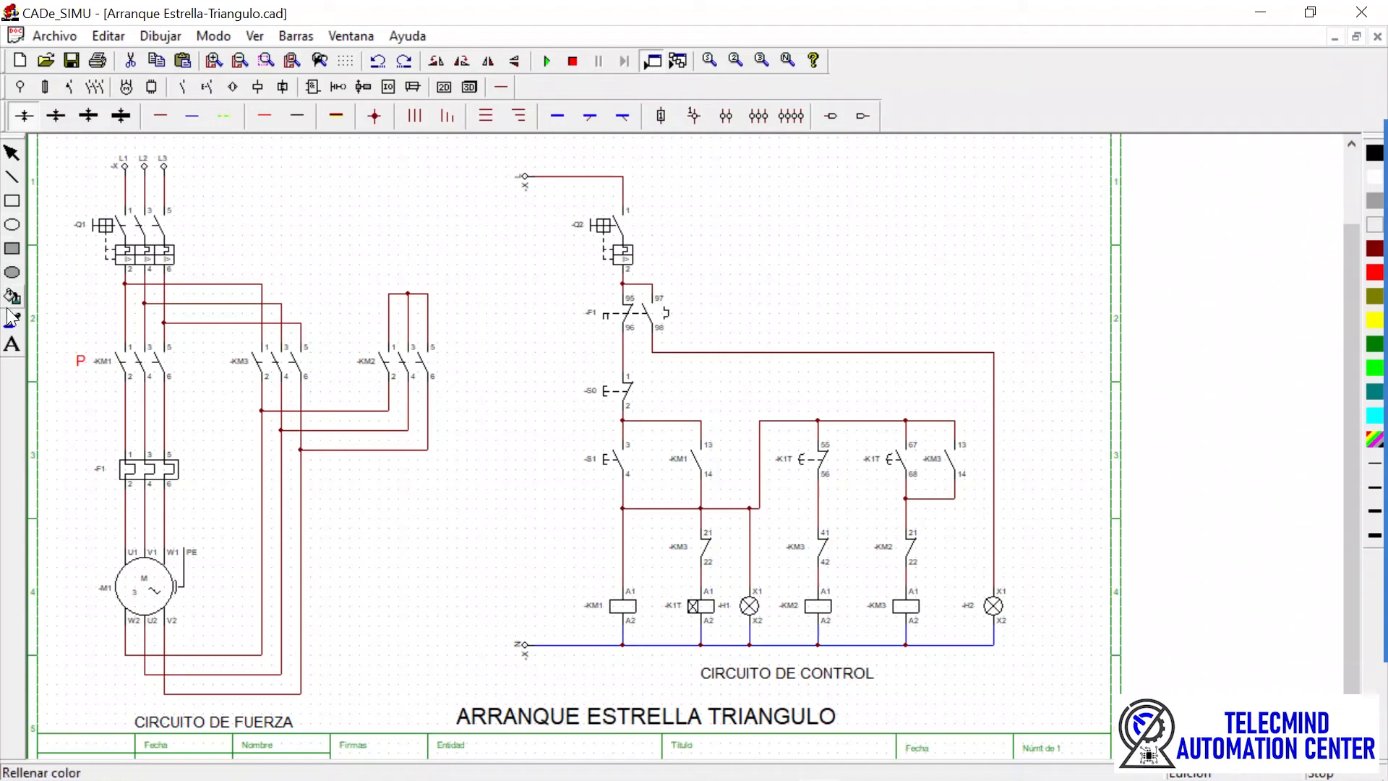
- Draw a small triangle from straight lines beside the KM3 power contacts to mark the delta contactor
{"action": "left_click", "coordinate": [15, 177]}
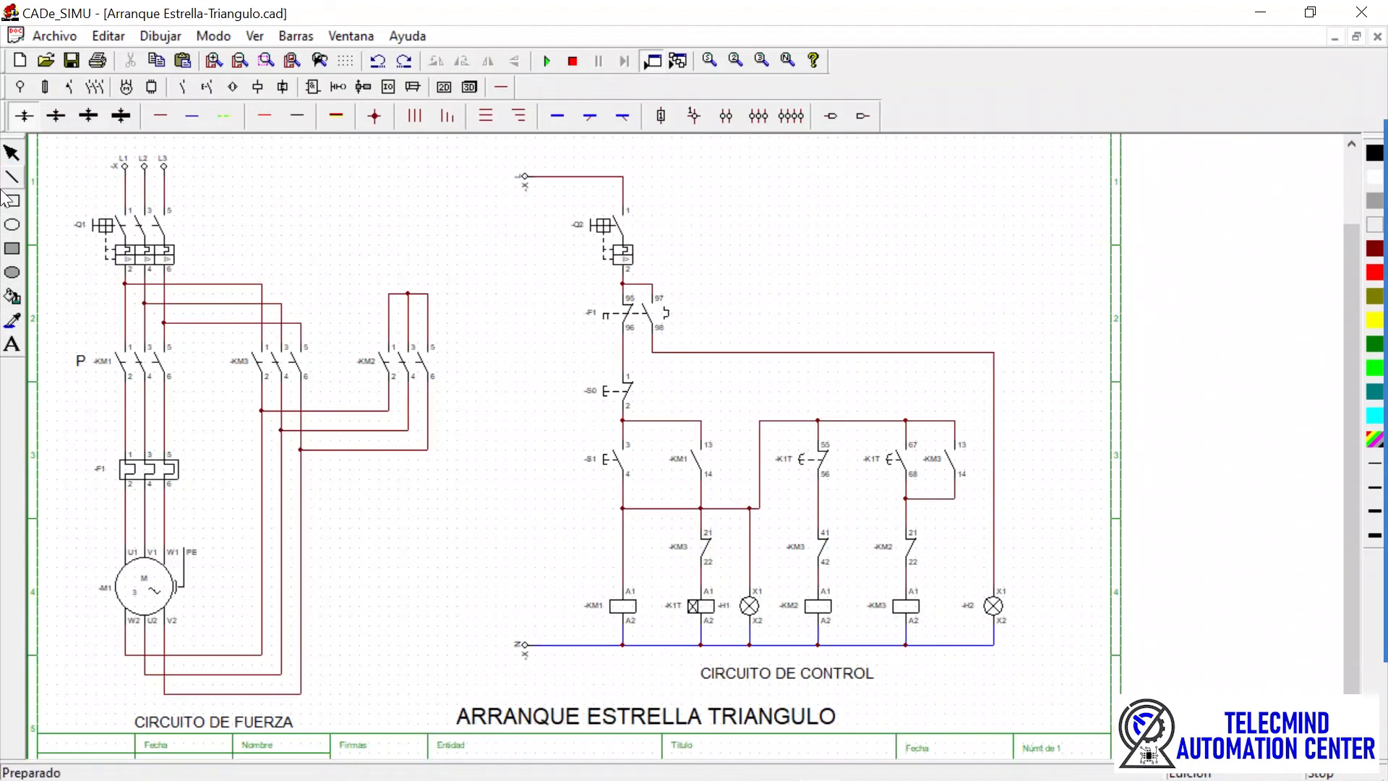
{"action": "mouse_move", "coordinate": [217, 353]}
{"action": "left_mouse_down"}
{"action": "mouse_move", "coordinate": [198, 375]}
{"action": "mouse_move", "coordinate": [217, 363]}
{"action": "mouse_move", "coordinate": [228, 373]}
{"action": "mouse_move", "coordinate": [204, 371]}
{"action": "mouse_move", "coordinate": [224, 376]}
{"action": "left_mouse_up"}
{"action": "left_click", "coordinate": [231, 385]}
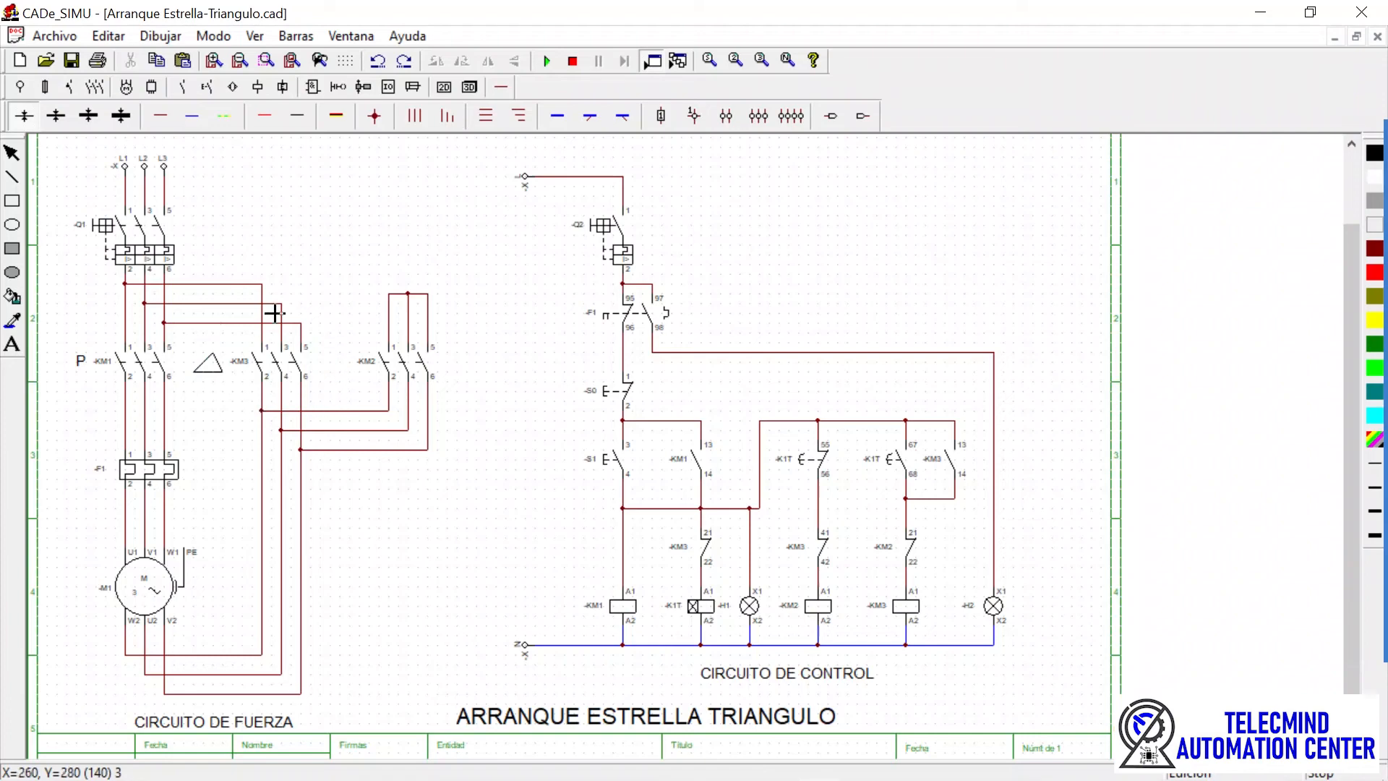
- Add the text label Y beside the KM2 power contacts
{"action": "left_click", "coordinate": [13, 345]}
{"action": "type", "text": "Y"}
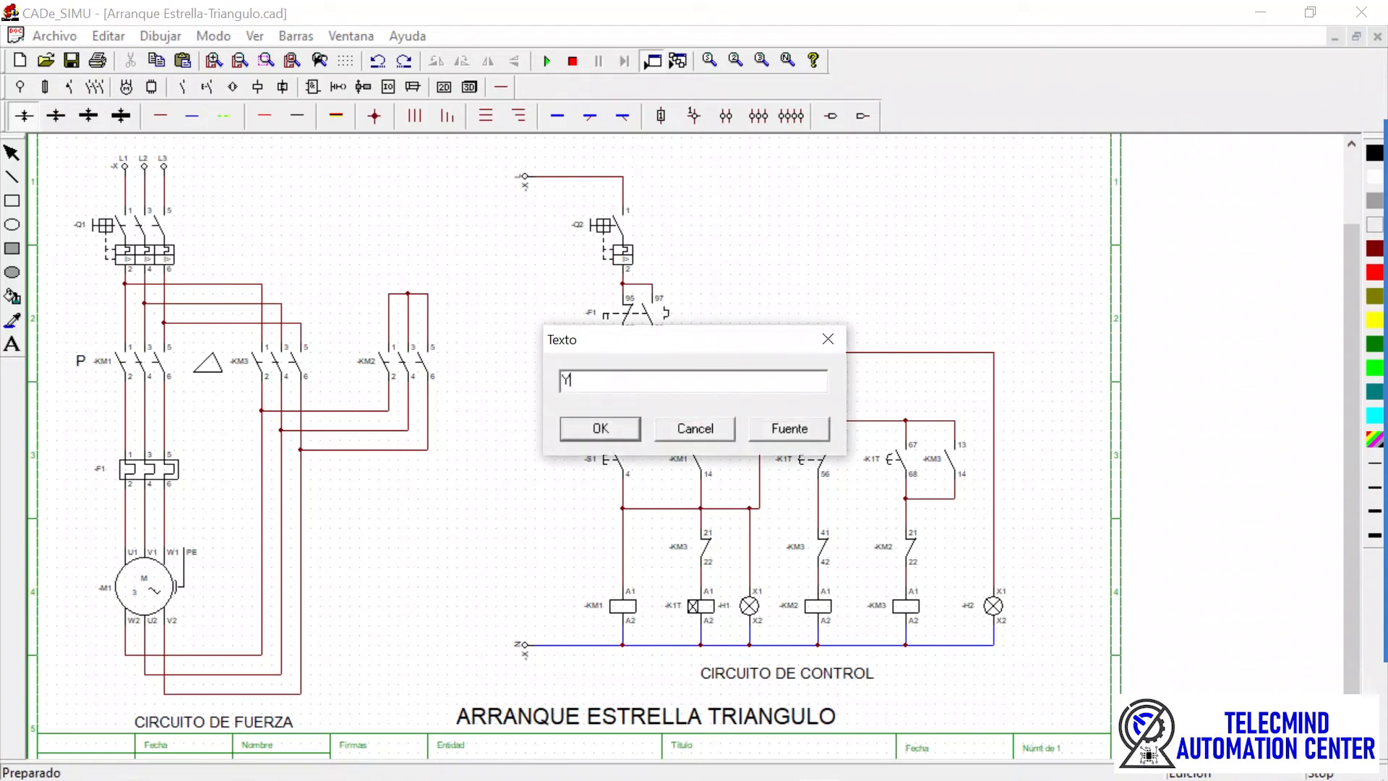
{"action": "left_click", "coordinate": [580, 431]}
{"action": "left_click", "coordinate": [343, 357]}
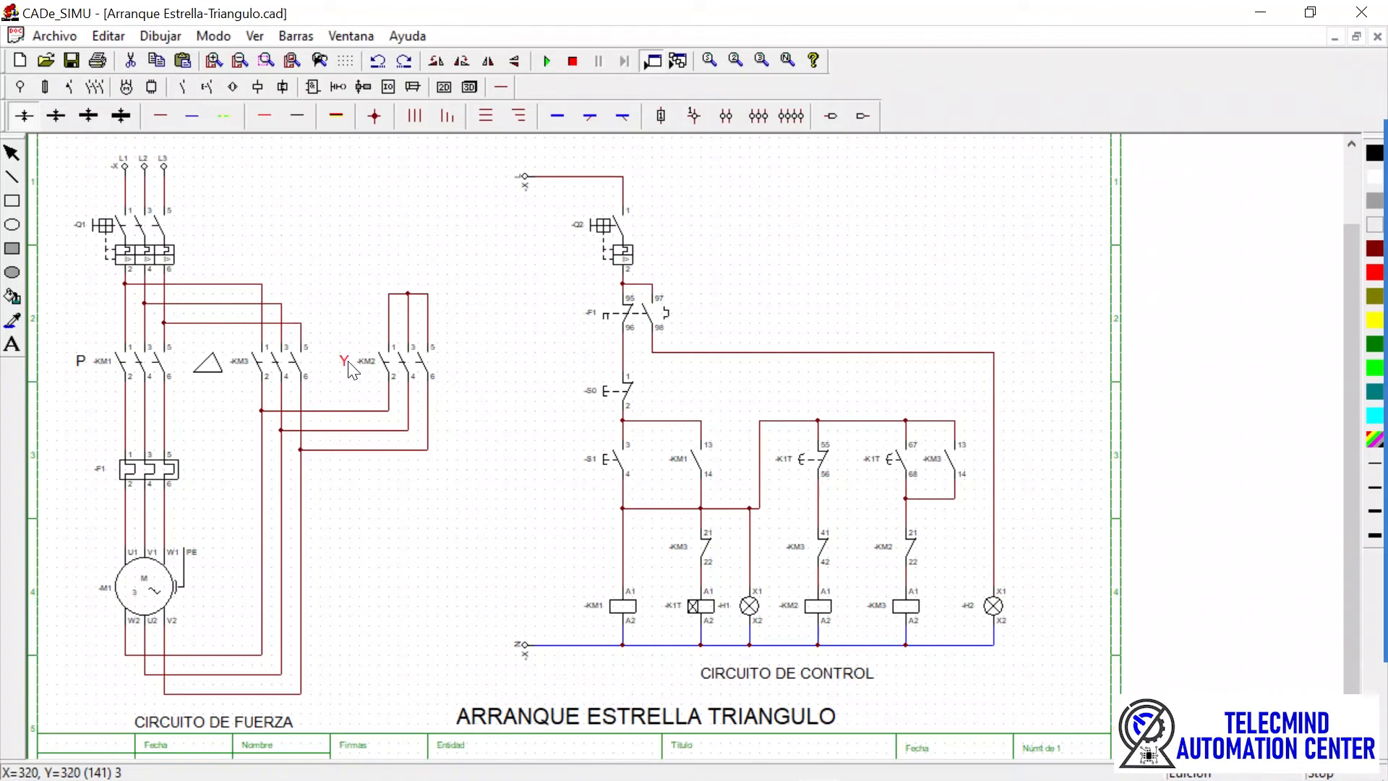
- Rework the triangle beside KM3 into an even shape by removing its uneven lines and redrawing them
{"action": "left_click", "coordinate": [212, 373]}
{"action": "left_click", "coordinate": [208, 373]}
{"action": "left_click", "coordinate": [207, 372]}
{"action": "left_click", "coordinate": [214, 368]}
{"action": "left_click", "coordinate": [228, 371]}
{"action": "left_click", "coordinate": [11, 181]}
{"action": "left_click", "coordinate": [217, 362]}
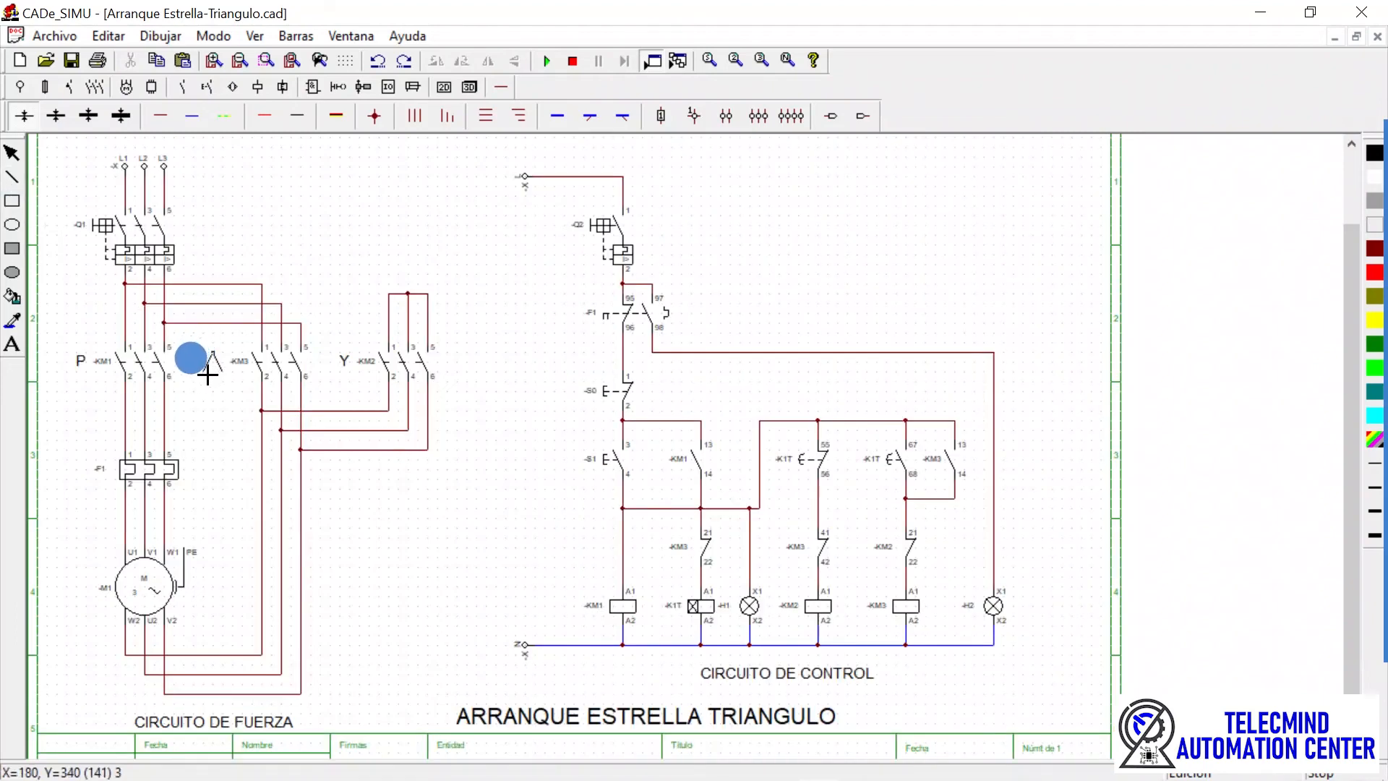
{"action": "left_click_drag", "start_coordinate": [207, 374], "coordinate": [225, 379]}
- Run the simulation of the star-delta circuit, restarting it once, and close breakers Q2 and Q1 to energize both circuits
{"action": "left_click", "coordinate": [550, 61]}
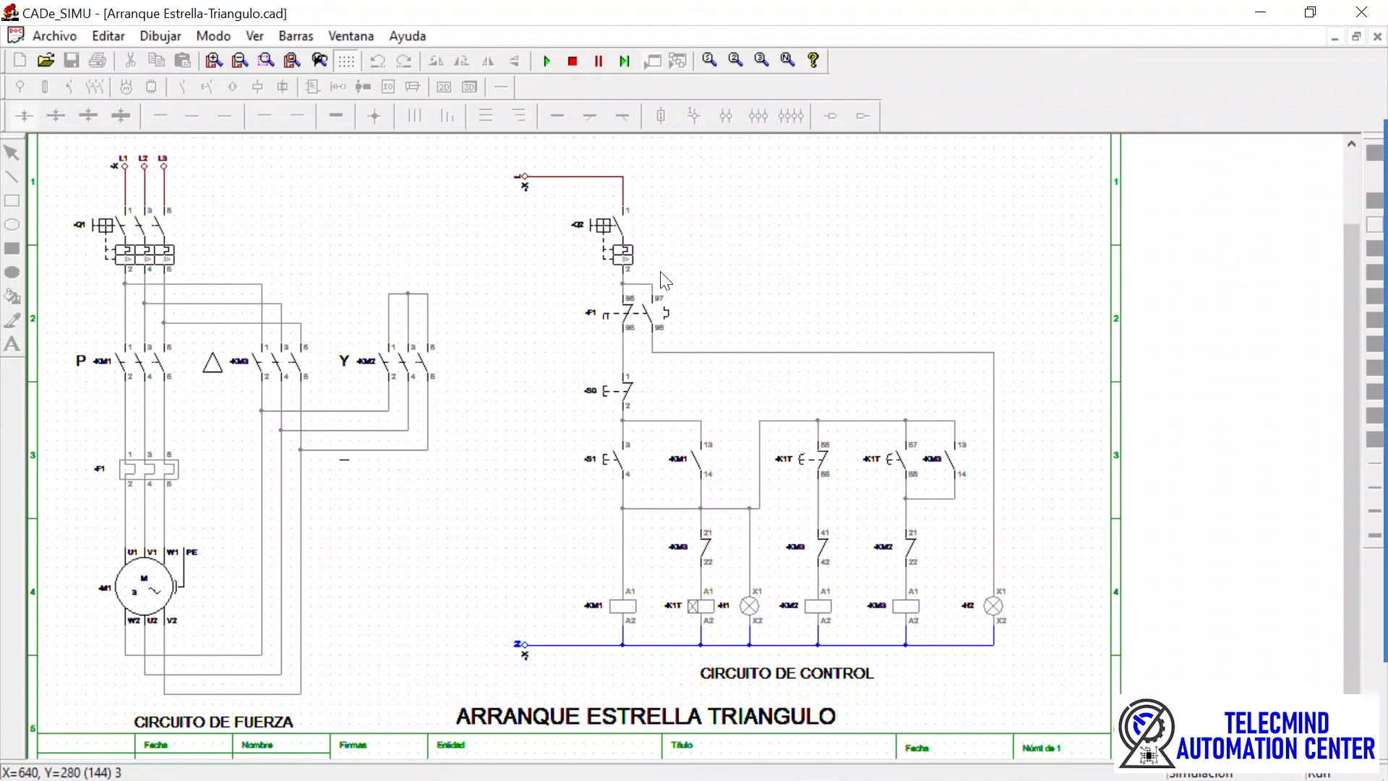
{"action": "left_click", "coordinate": [548, 64]}
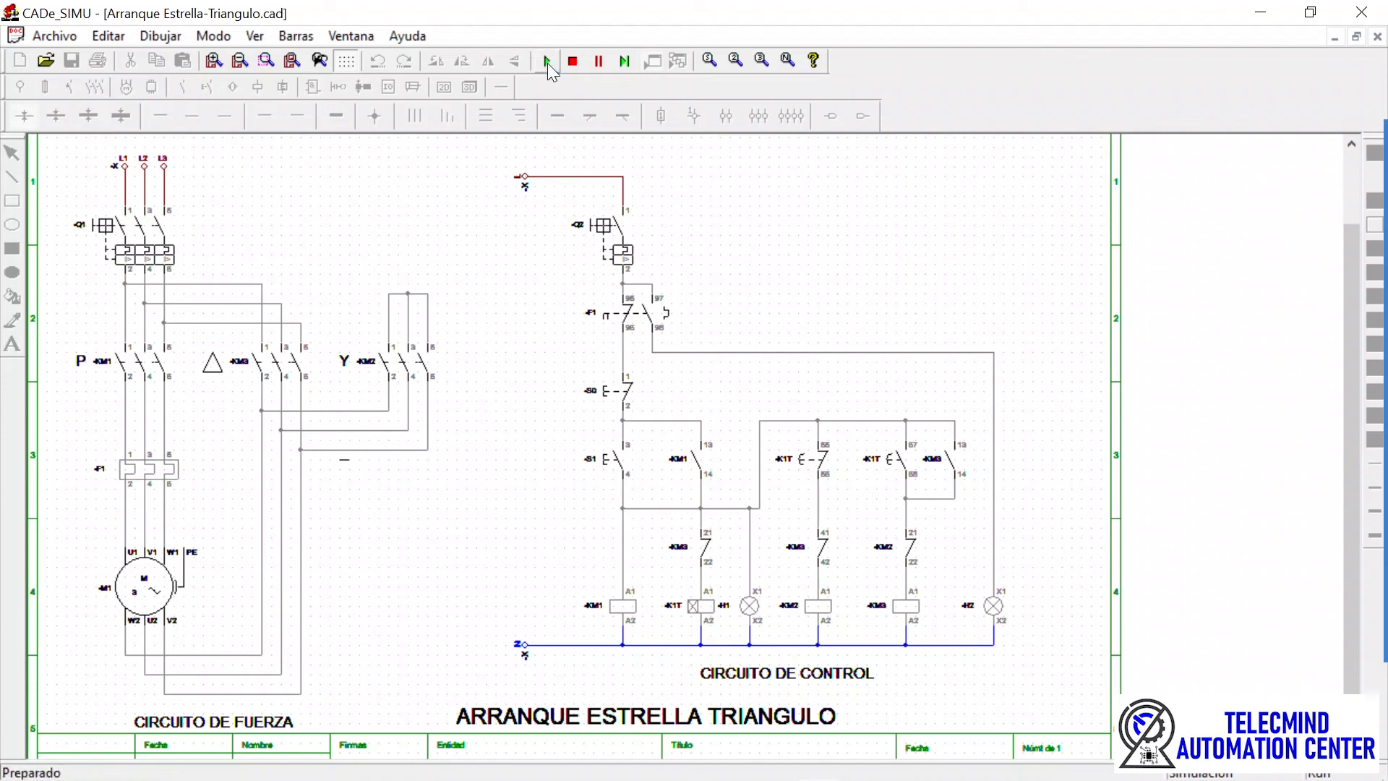
{"action": "left_click", "coordinate": [613, 249]}
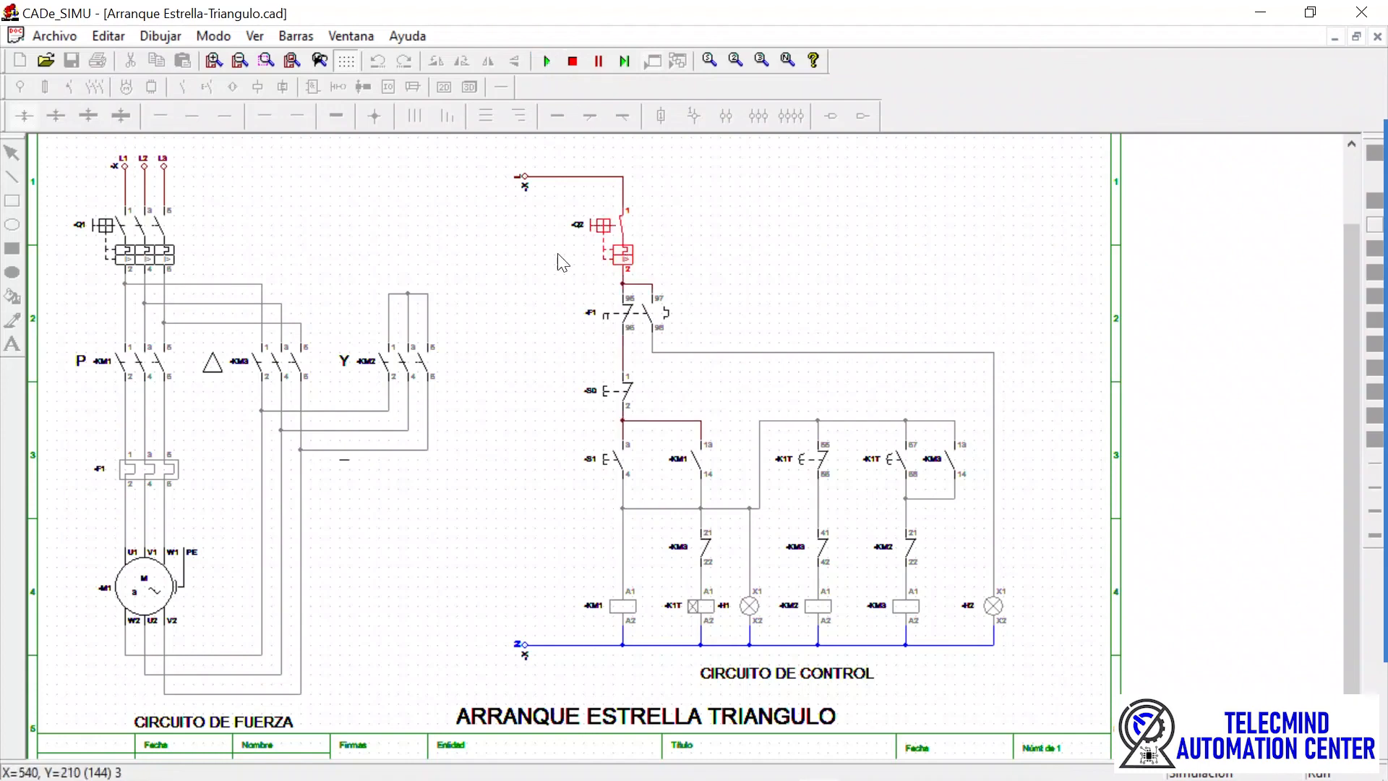
{"action": "left_click", "coordinate": [166, 249]}
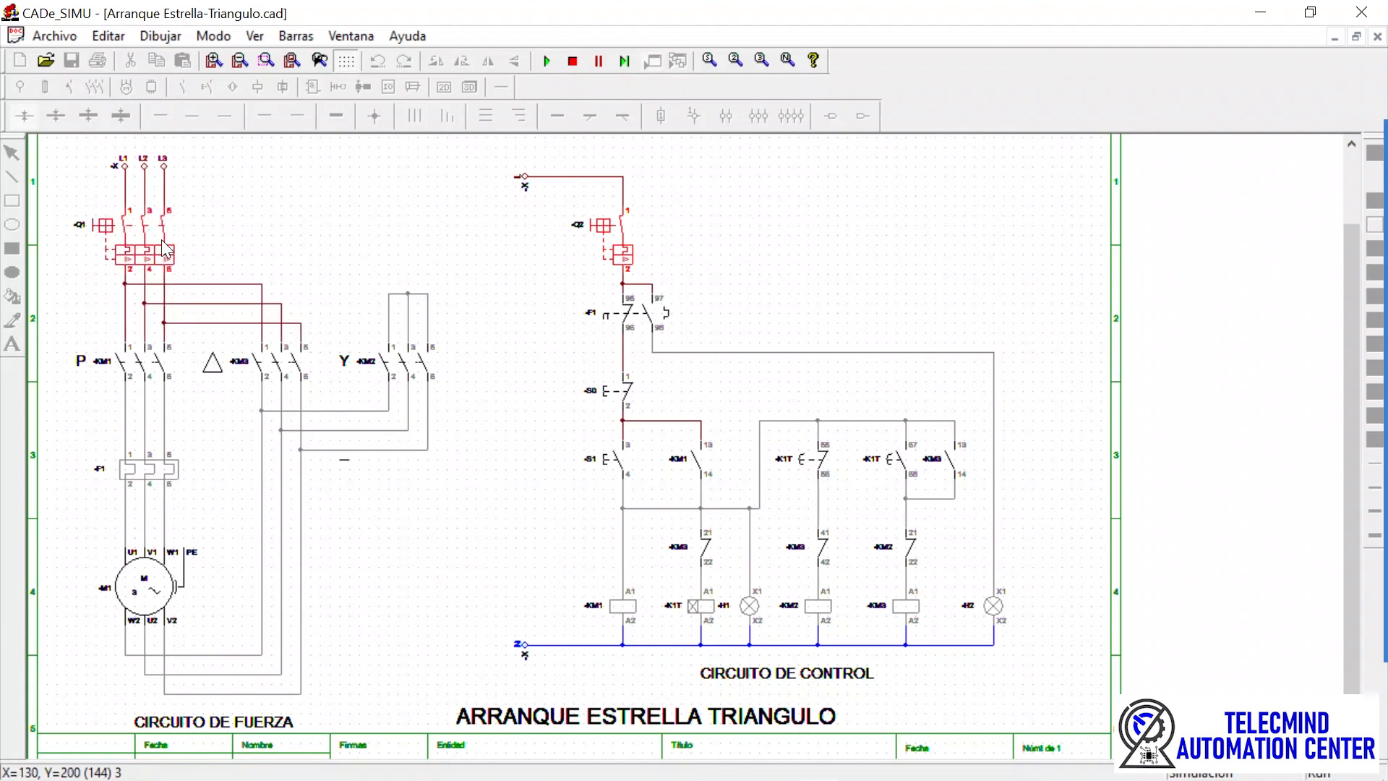
{"action": "left_click", "coordinate": [548, 61]}
{"action": "left_click", "coordinate": [630, 237]}
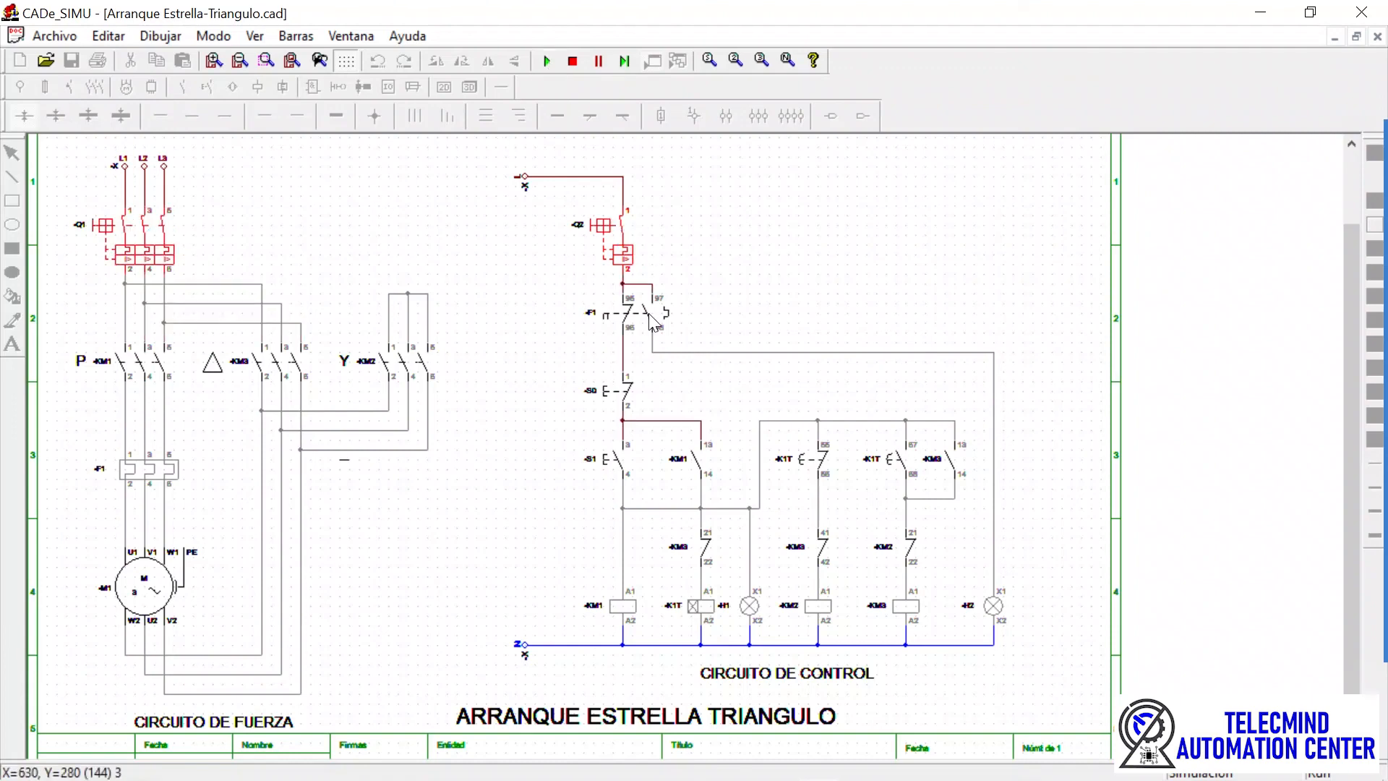
{"action": "left_click", "coordinate": [571, 62]}
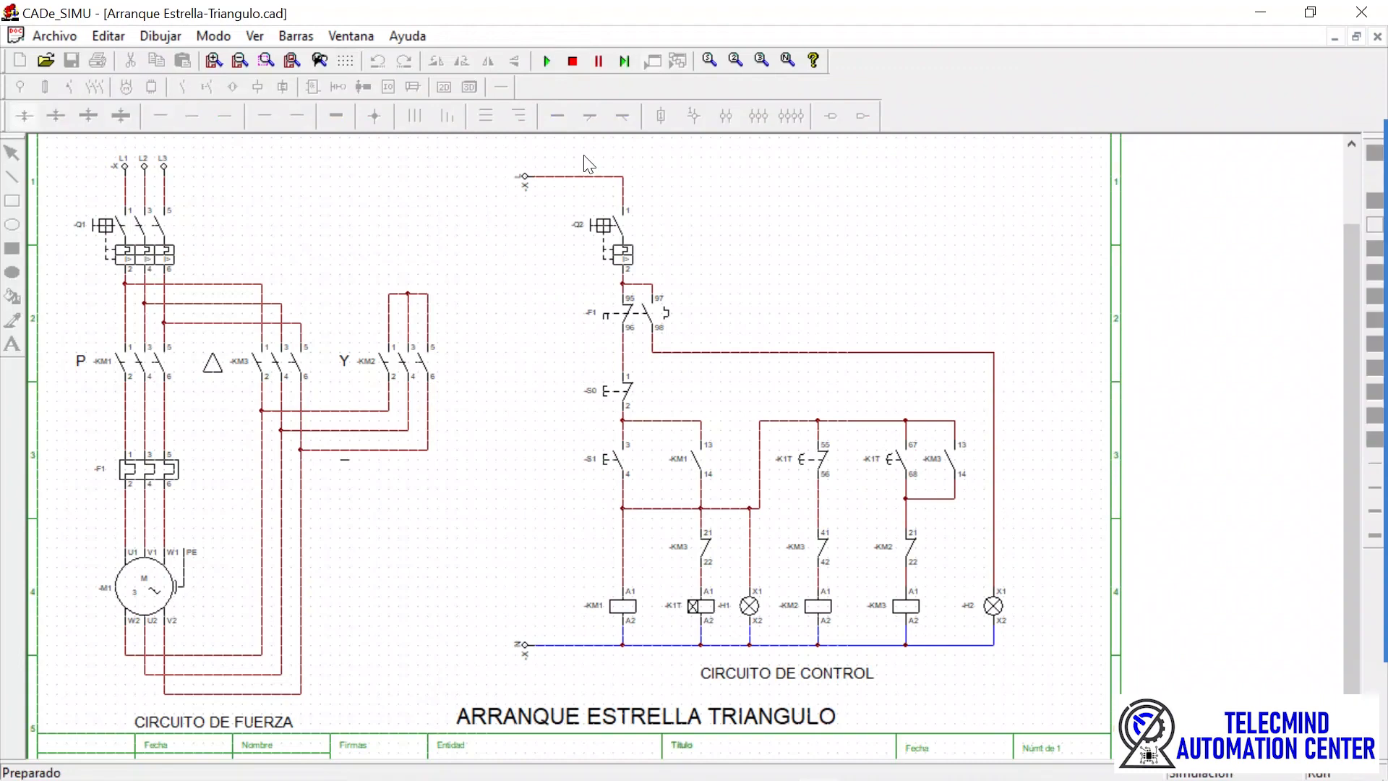
{"action": "left_click", "coordinate": [644, 236]}
{"action": "left_click", "coordinate": [144, 240]}
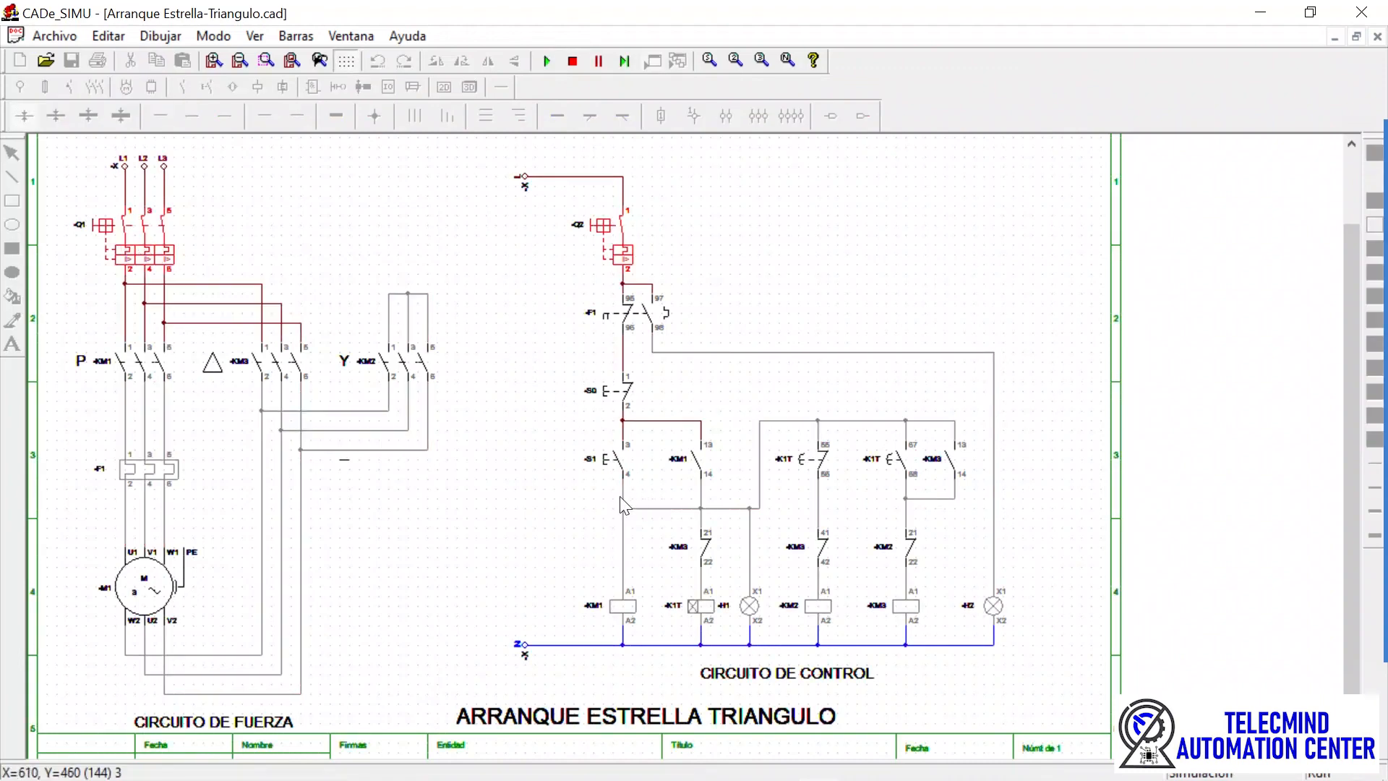
- Test the star-delta start with pushbutton S1 and the stop with S0, operating thermal relay F1 between runs
{"action": "left_click", "coordinate": [612, 459]}
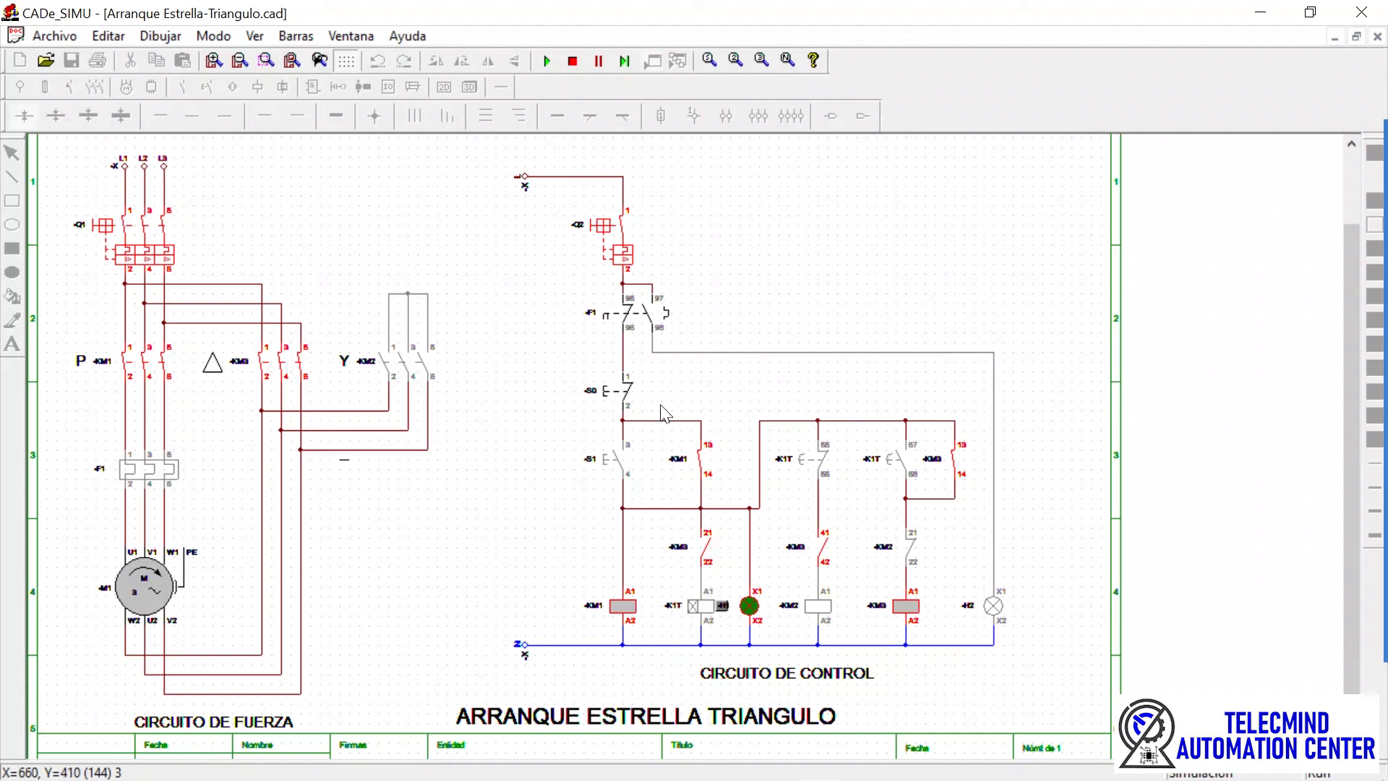
{"action": "left_click", "coordinate": [627, 390]}
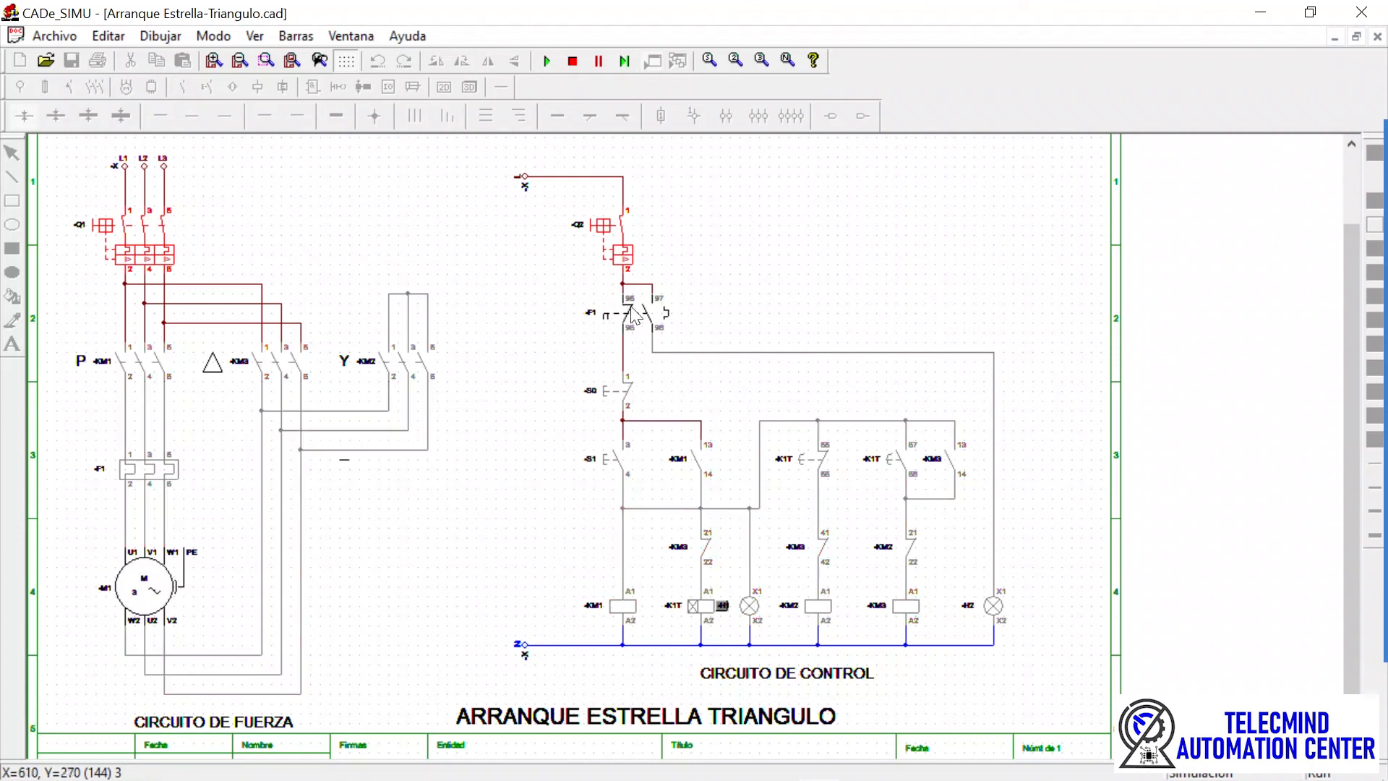
{"action": "left_click", "coordinate": [626, 308]}
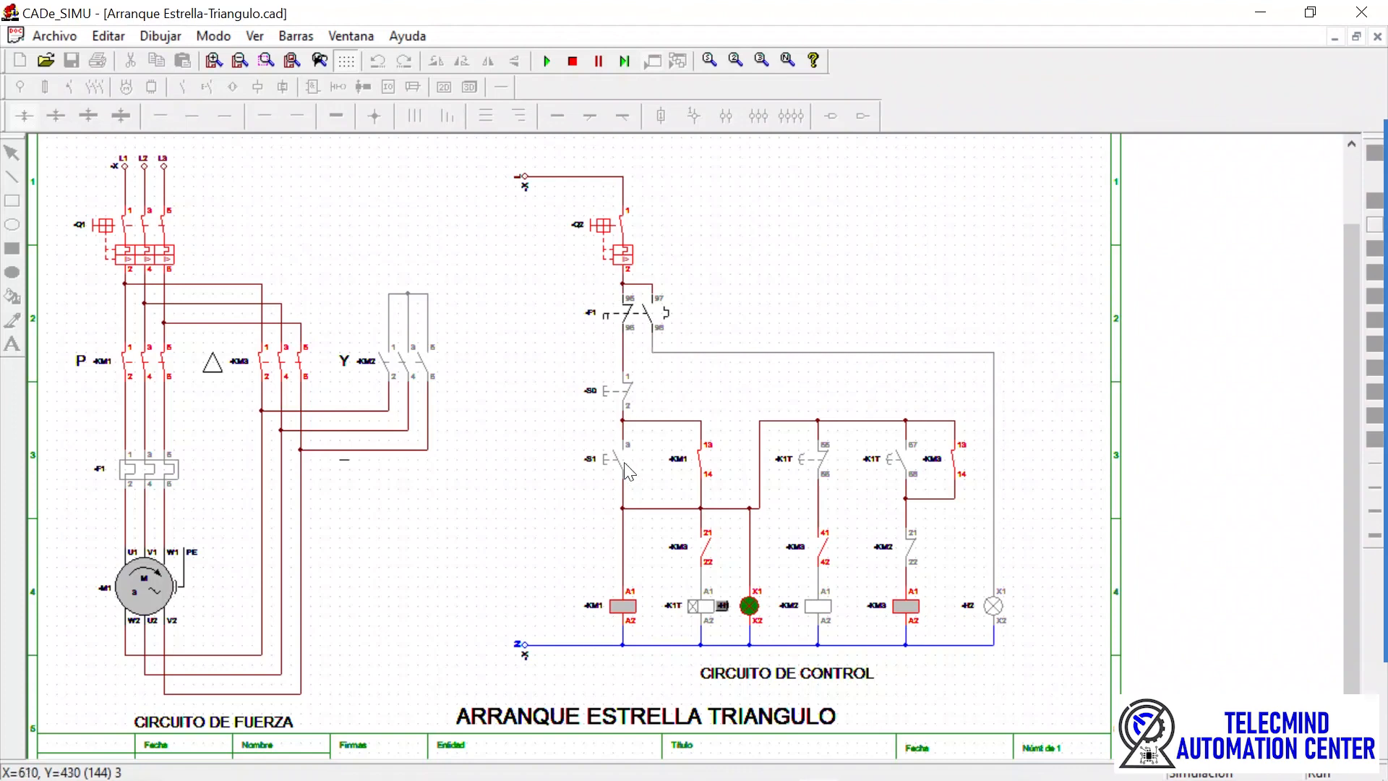
{"action": "left_click", "coordinate": [633, 400]}
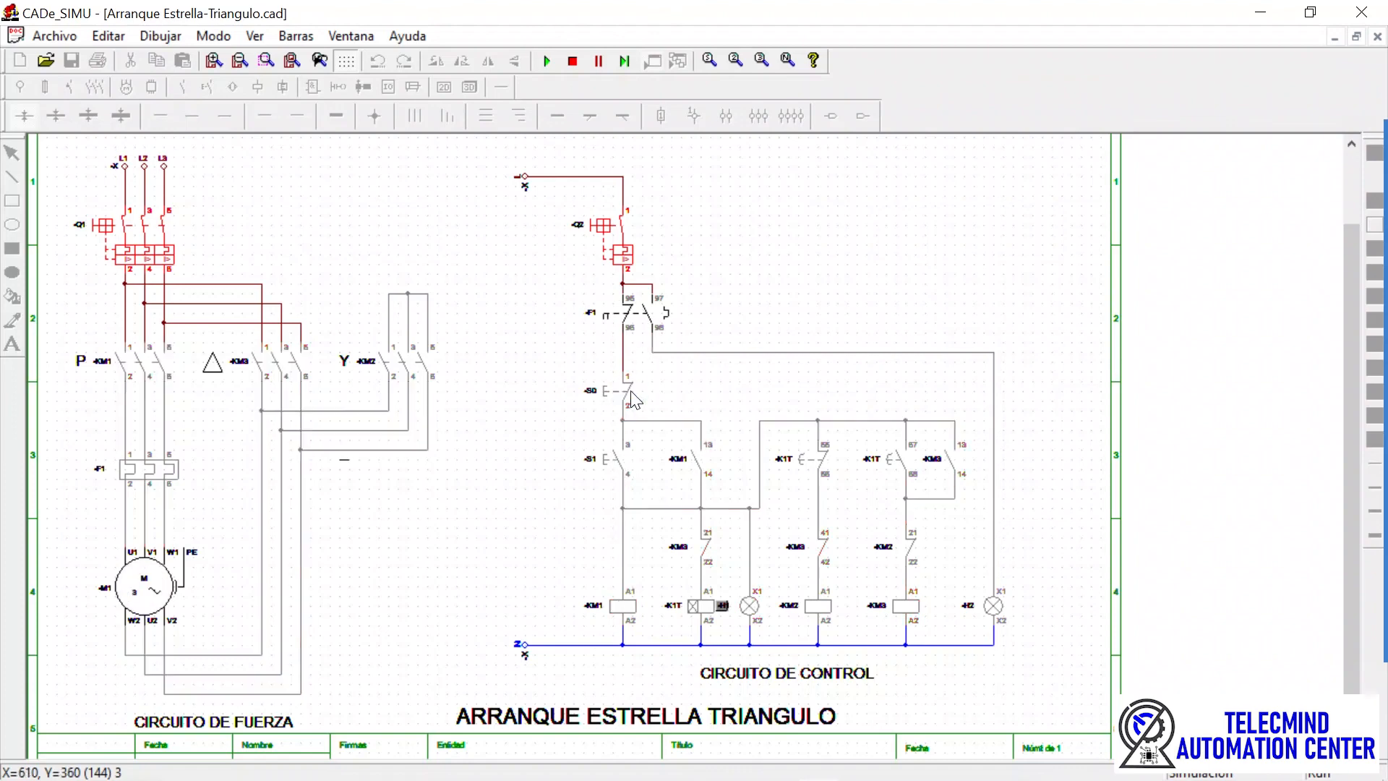
- Repeat the star-delta start with S1 and the stop with S0 twice, and start the motor once more with S1
{"action": "left_click", "coordinate": [614, 459]}
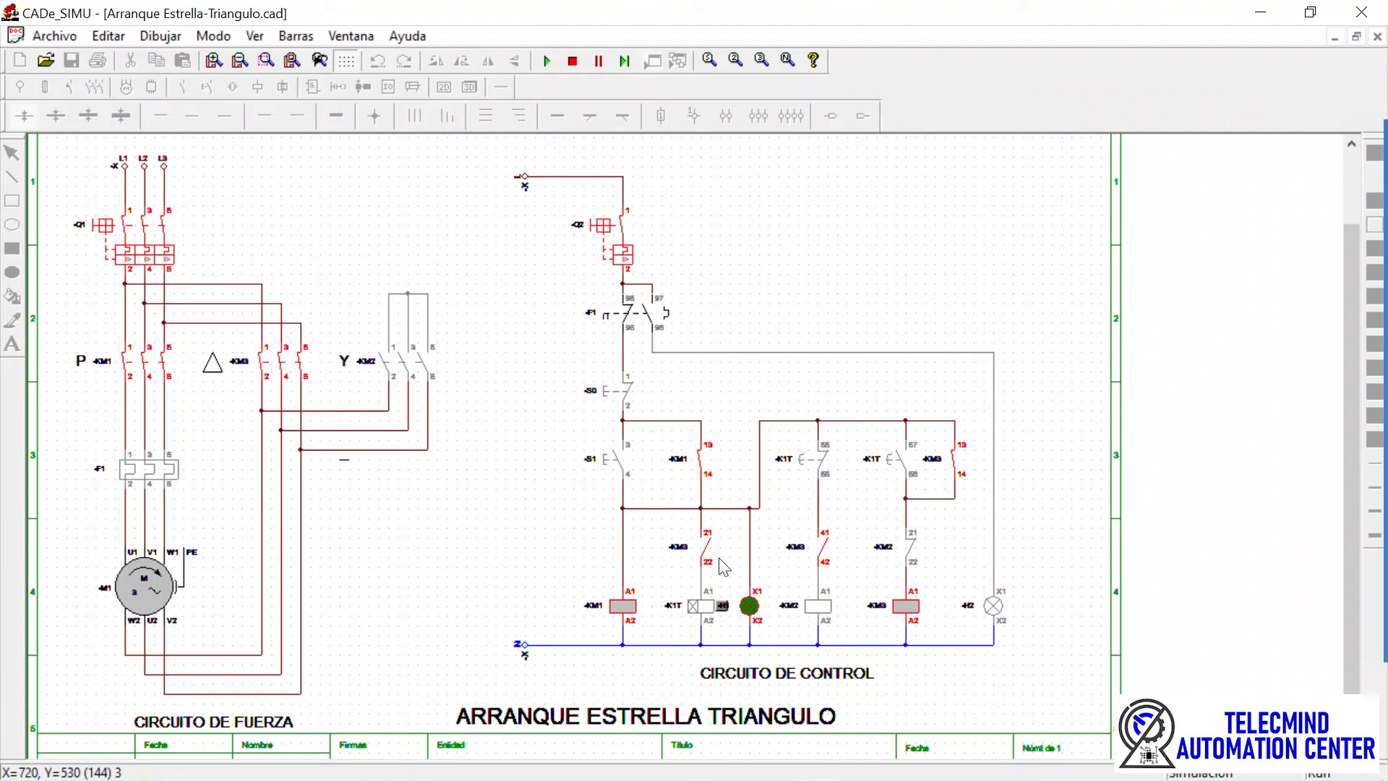
{"action": "left_click", "coordinate": [619, 387]}
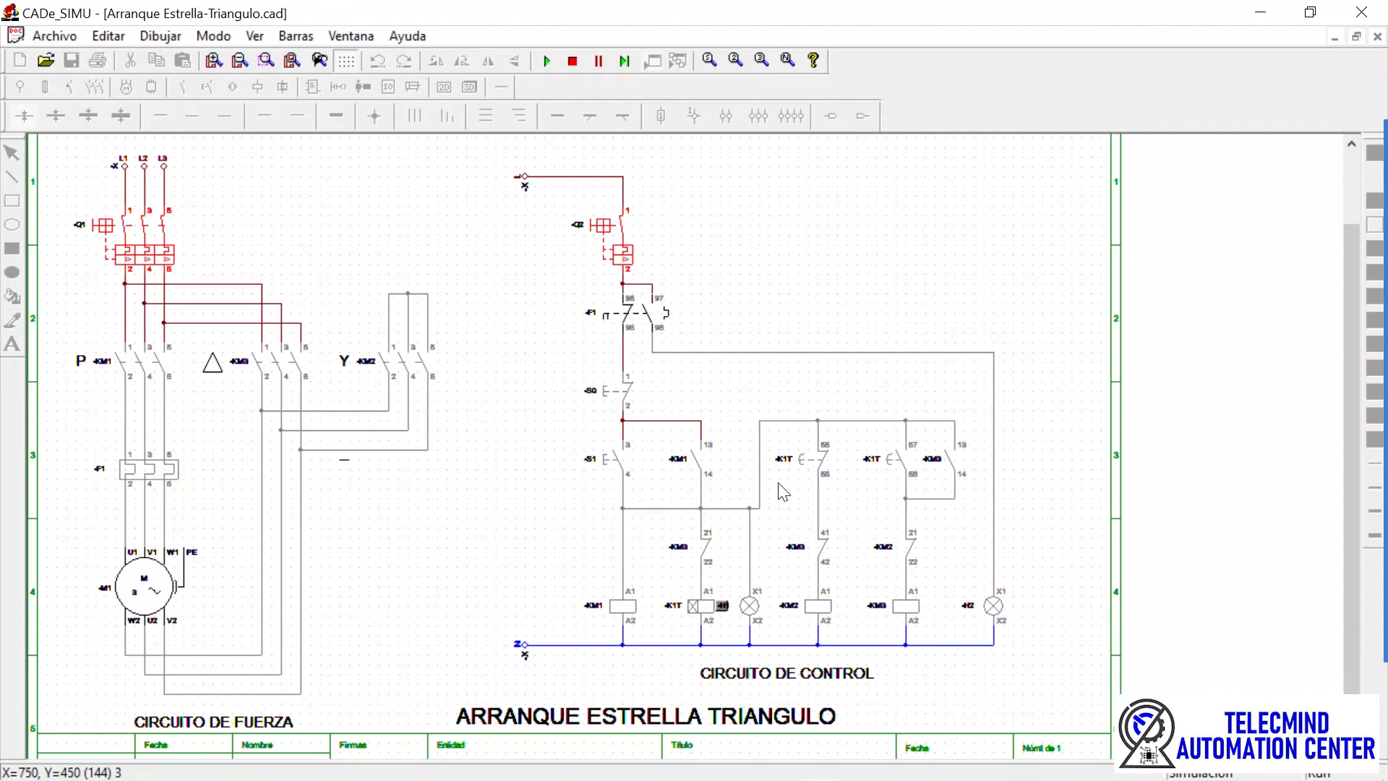
{"action": "left_click", "coordinate": [624, 470]}
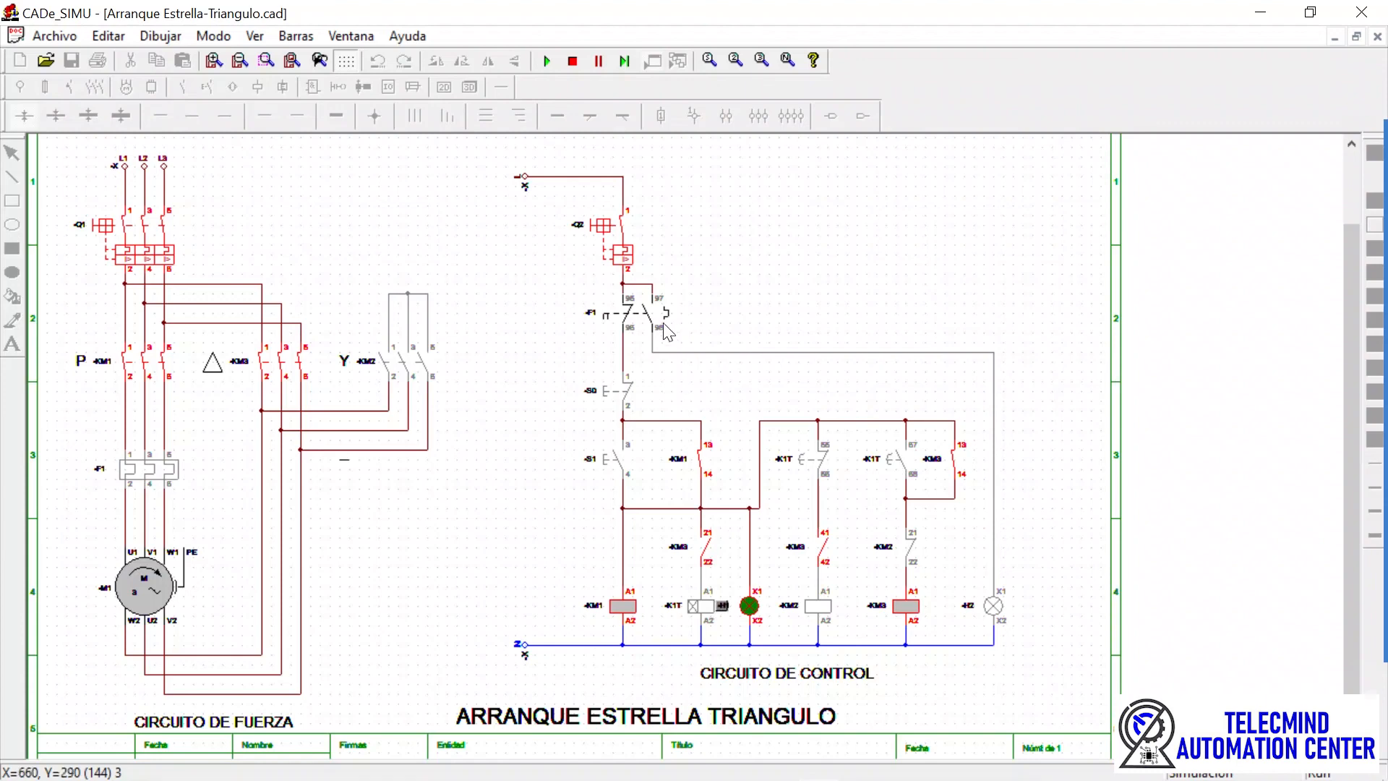
{"action": "left_click", "coordinate": [628, 393]}
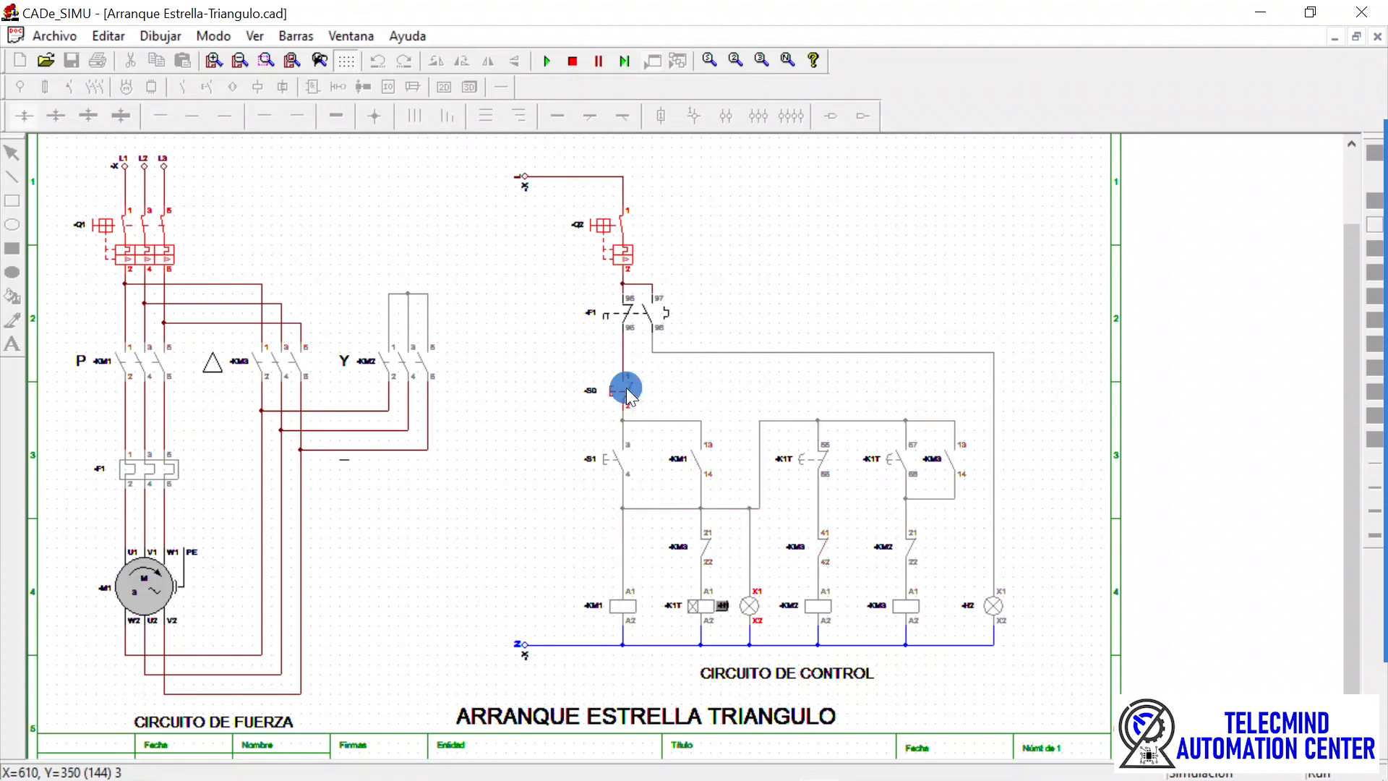
{"action": "left_click", "coordinate": [622, 457]}
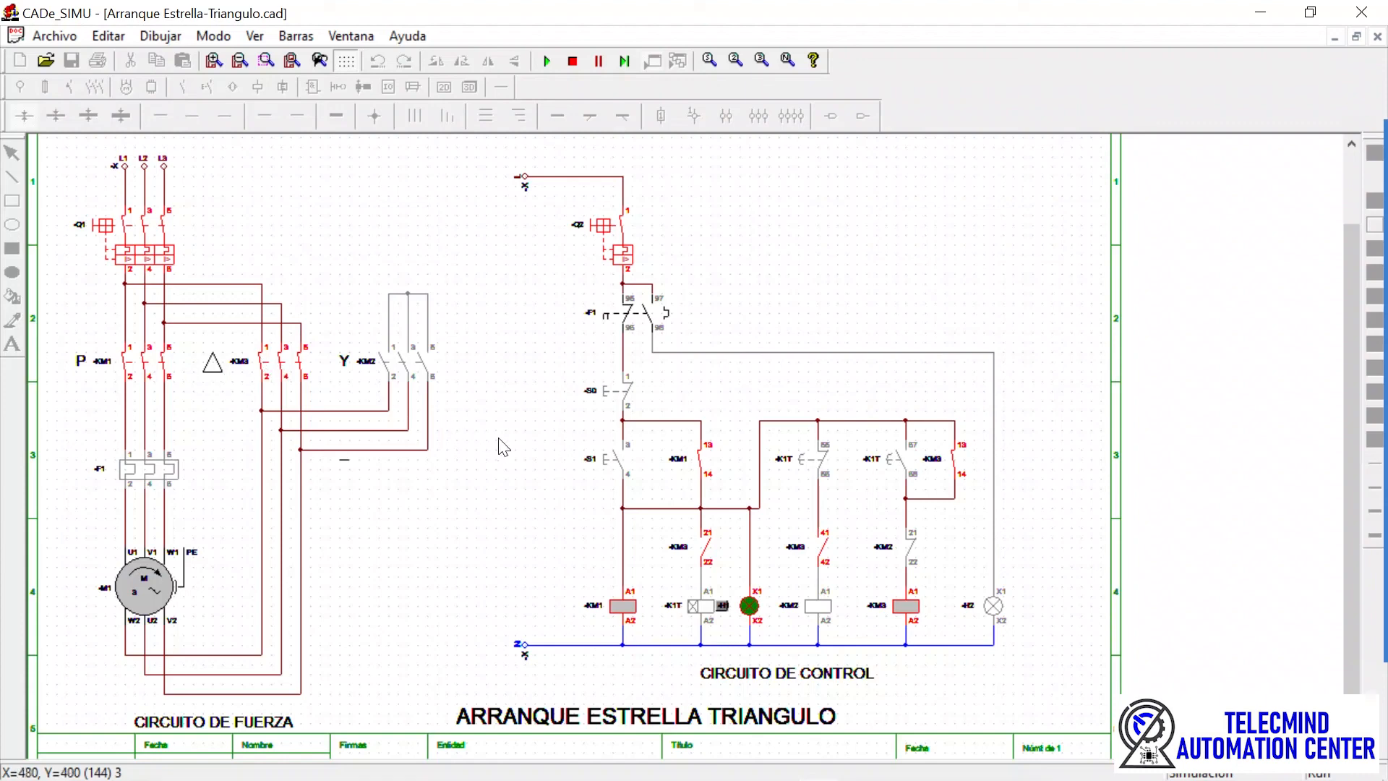
- Browse the saved circuit drawings in the Archivos Cade folder
{"action": "scroll", "coordinate": [501, 438], "scroll_direction": "up", "scroll_amount": 1}
{"action": "scroll", "coordinate": [501, 438], "scroll_direction": "down", "scroll_amount": 1}
{"action": "left_click", "coordinate": [48, 60]}
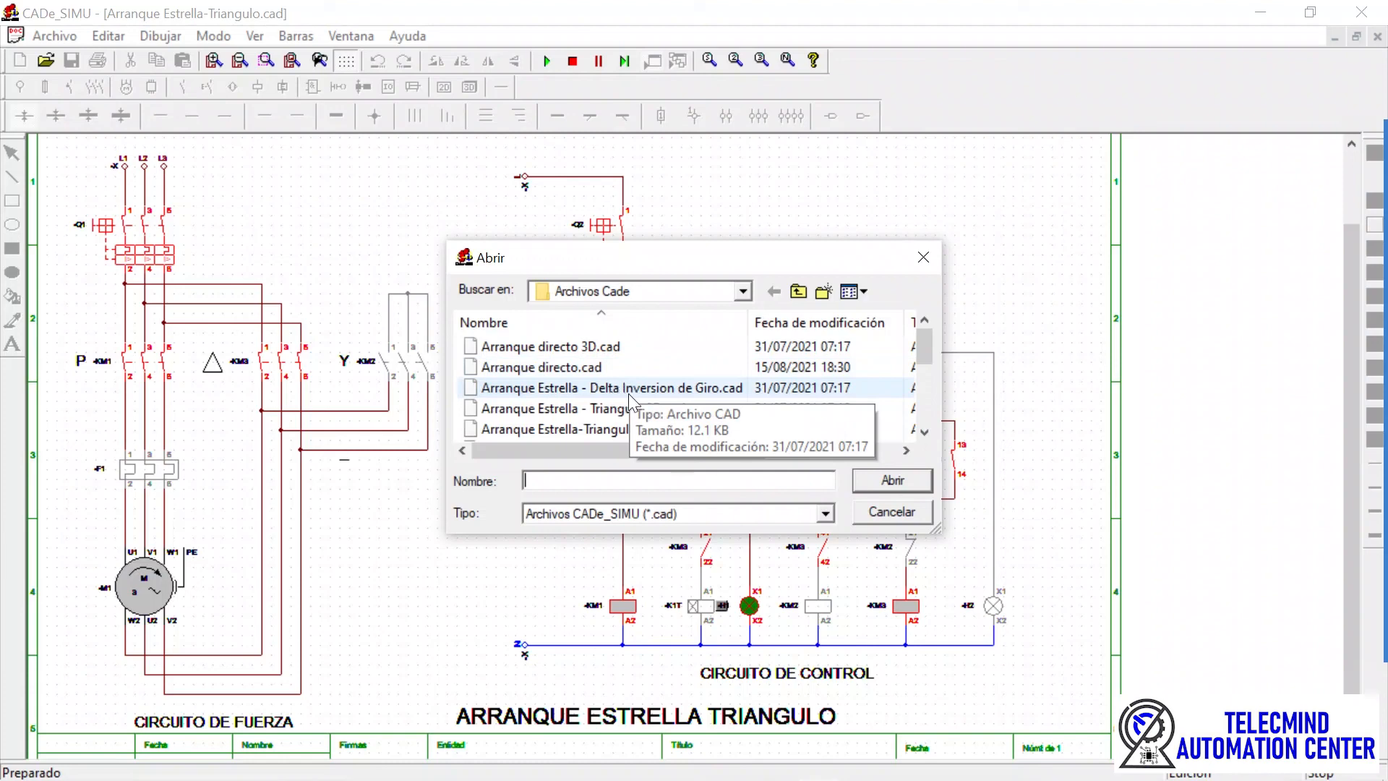
{"action": "scroll", "coordinate": [628, 393], "scroll_direction": "down", "scroll_amount": 2}
{"action": "scroll", "coordinate": [634, 402], "scroll_direction": "up", "scroll_amount": 1}
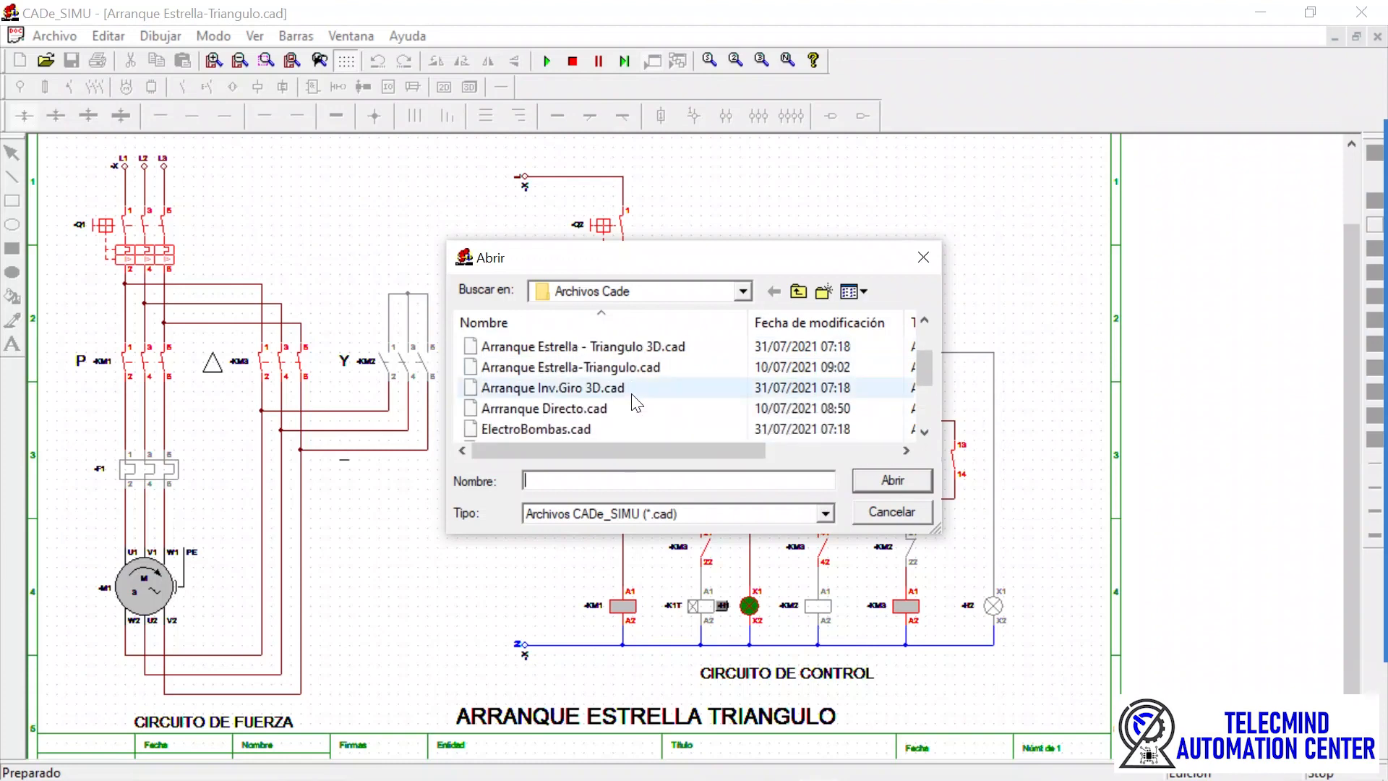
{"action": "scroll", "coordinate": [634, 402], "scroll_direction": "down", "scroll_amount": 1}
{"action": "scroll", "coordinate": [634, 403], "scroll_direction": "down", "scroll_amount": 1}
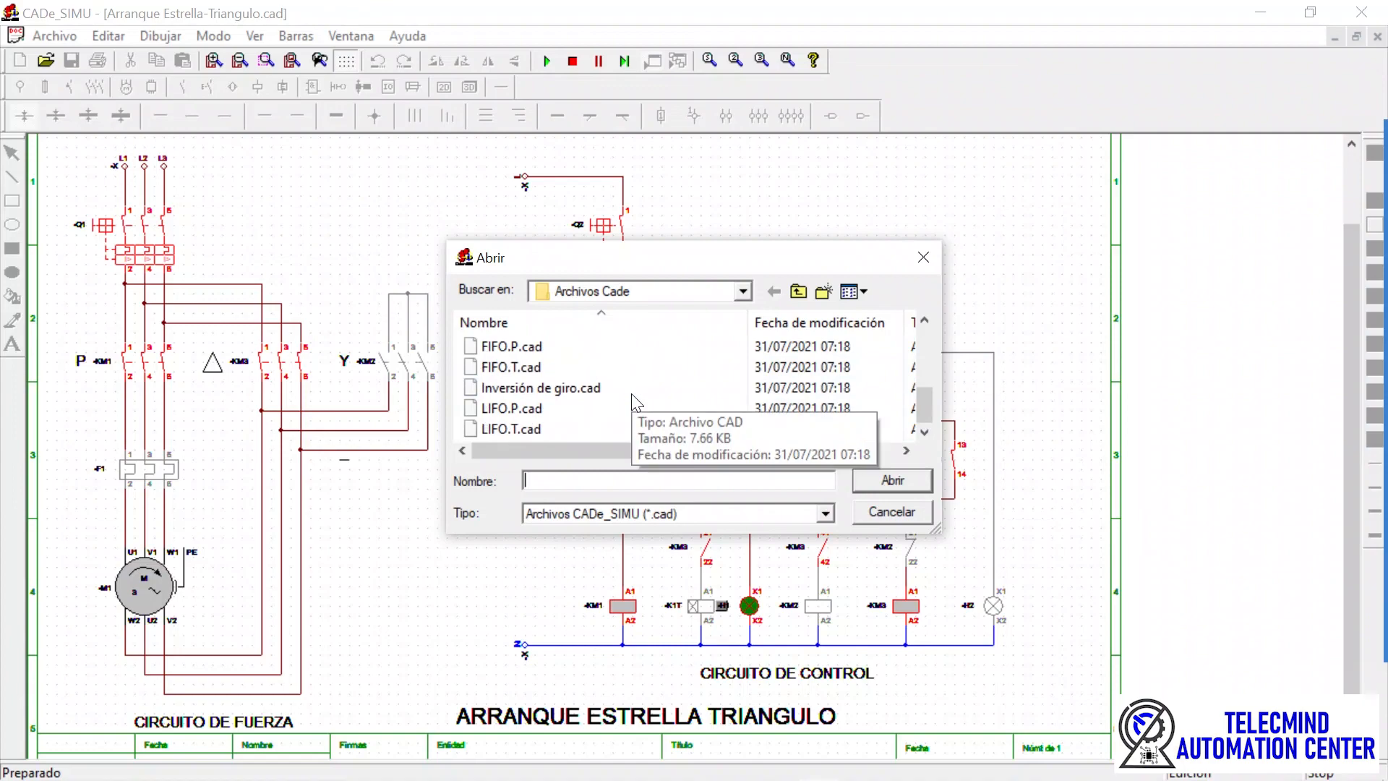
{"action": "scroll", "coordinate": [634, 403], "scroll_direction": "up", "scroll_amount": 3}
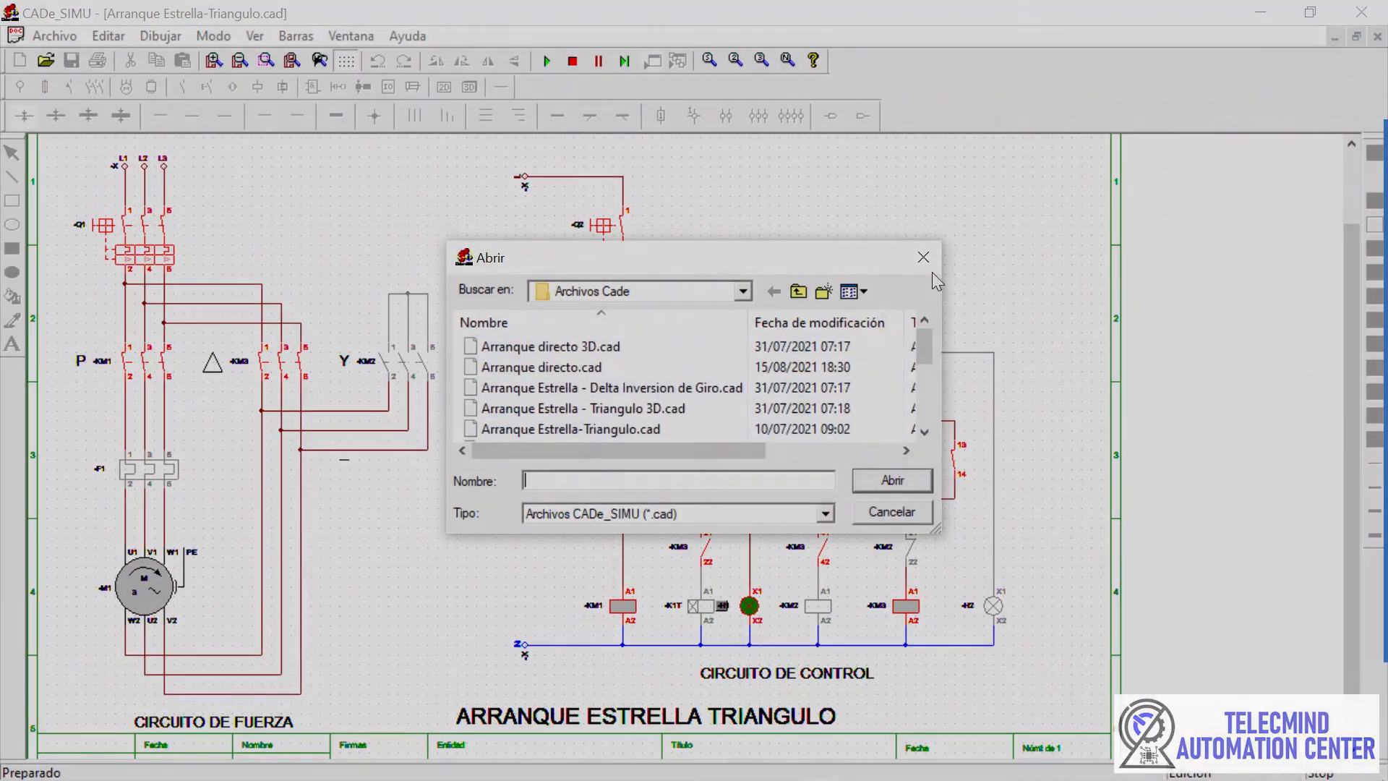